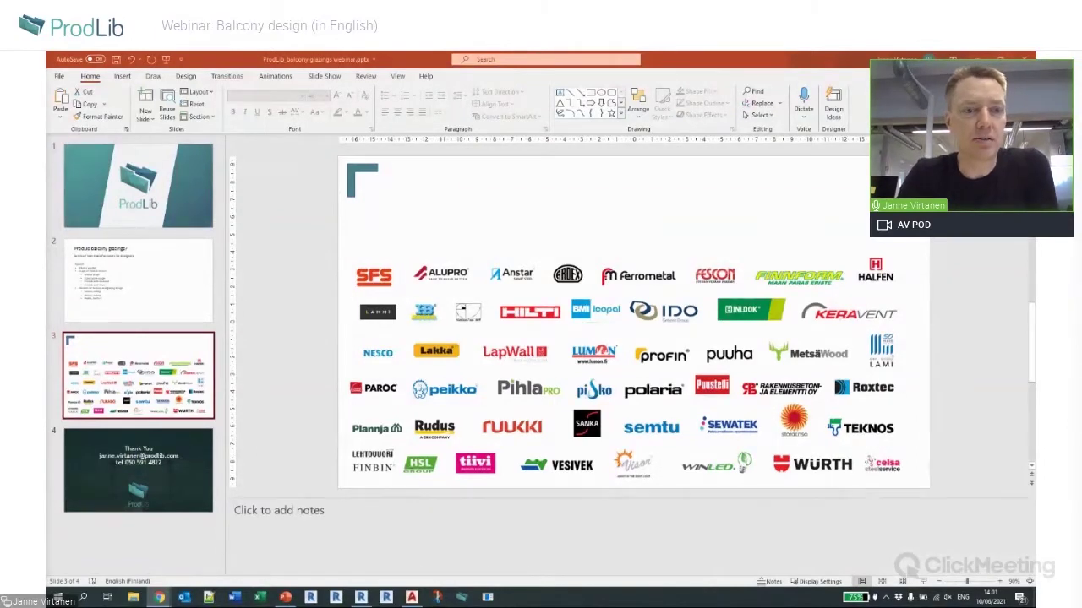
Remove the stray letter after "Anstar" in the last agenda bullet on slide 2.
{"action": "left_click", "coordinate": [172, 289]}
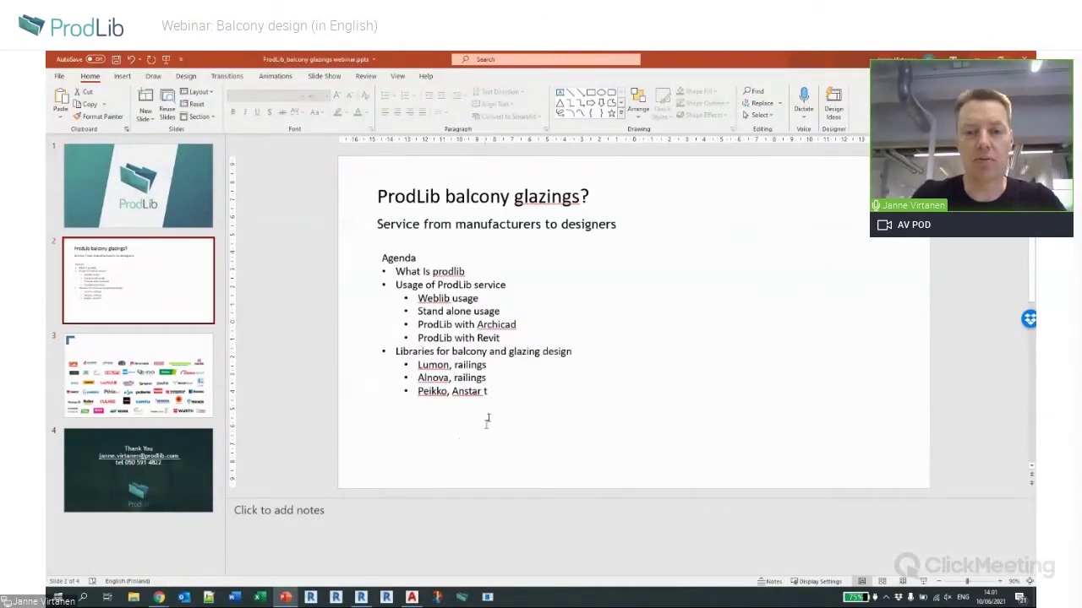
{"action": "left_click", "coordinate": [486, 391]}
{"action": "key", "text": "BackSpace"}
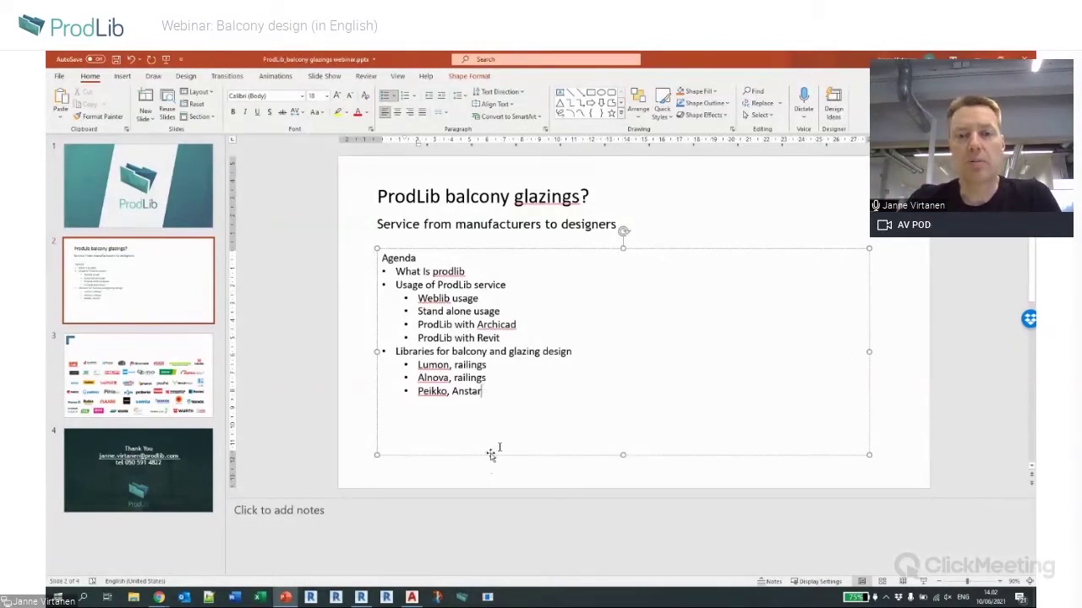
{"action": "left_click", "coordinate": [512, 481]}
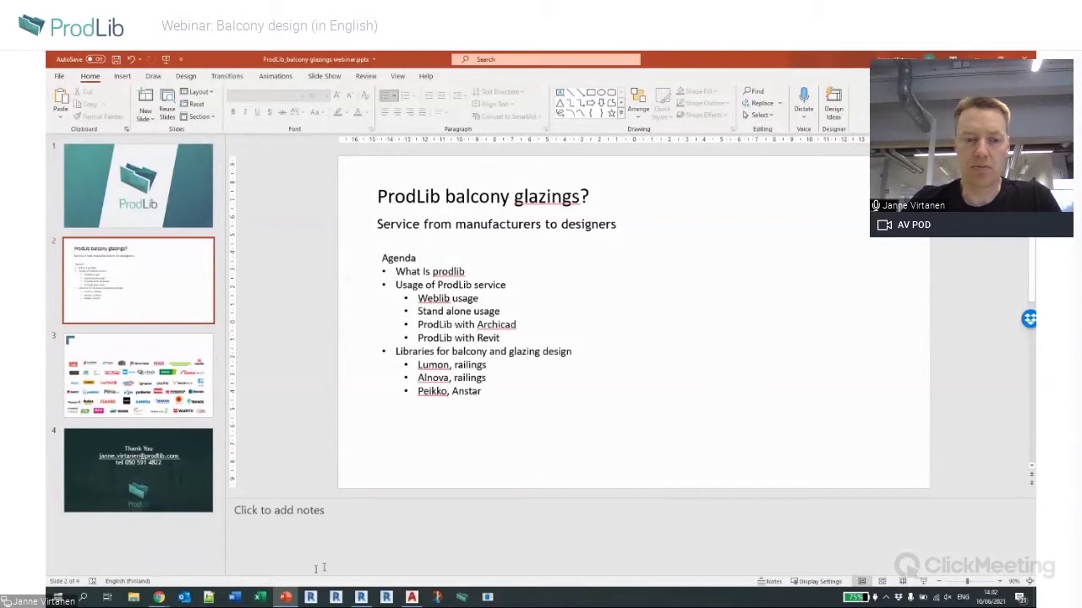
Switch to a new Google Chrome window, load the bookmarked ProdLib BIM Libraries homepage and maximize the window.
{"action": "right_click", "coordinate": [160, 596]}
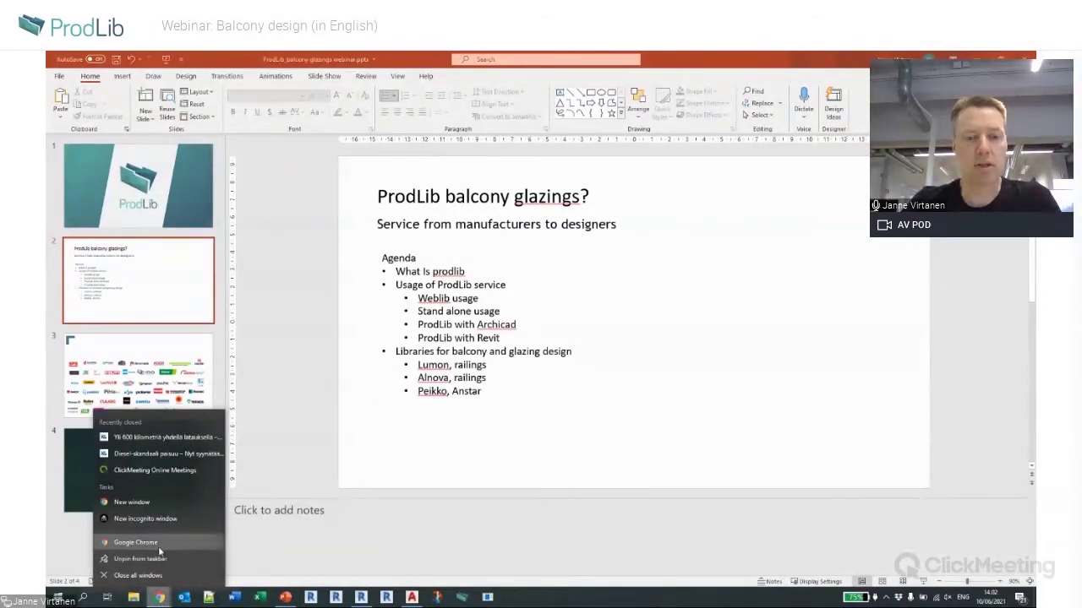
{"action": "left_click", "coordinate": [611, 471]}
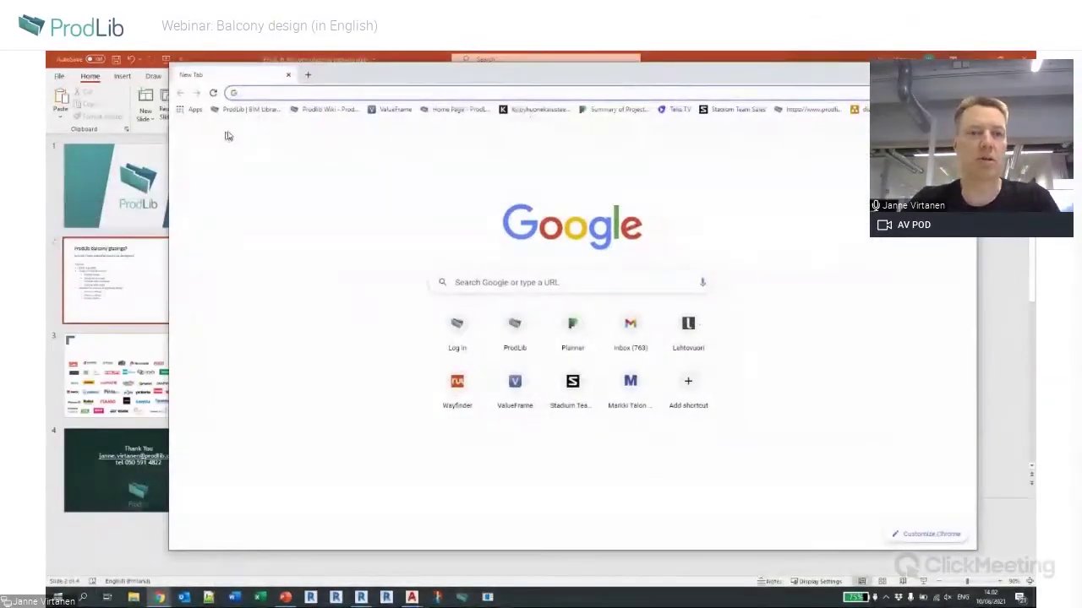
{"action": "left_click", "coordinate": [251, 109]}
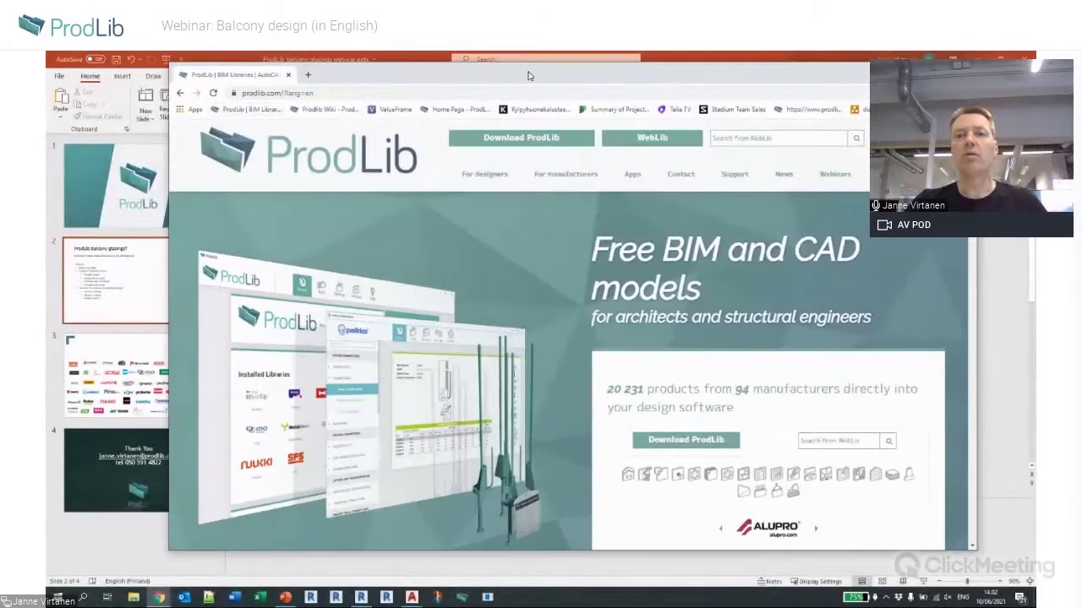
{"action": "left_click_drag", "start_coordinate": [528, 75], "coordinate": [526, 55]}
{"action": "double_click", "coordinate": [525, 55]}
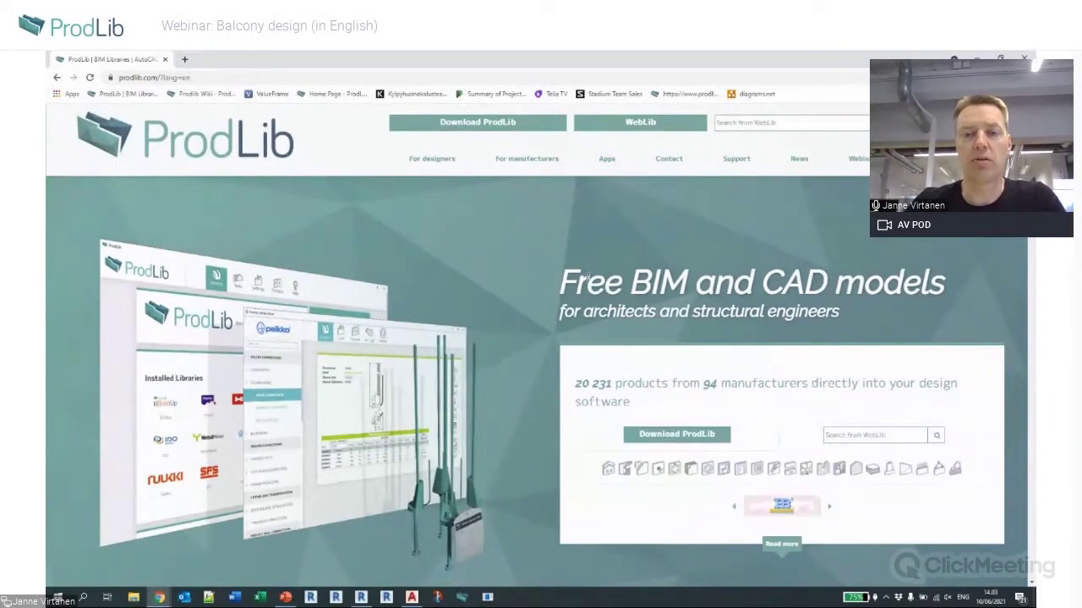
Open the Adapt Install A railing in WebLib's Alnova library and try to download its Adapt product sheet PDF.
{"action": "left_click", "coordinate": [641, 124]}
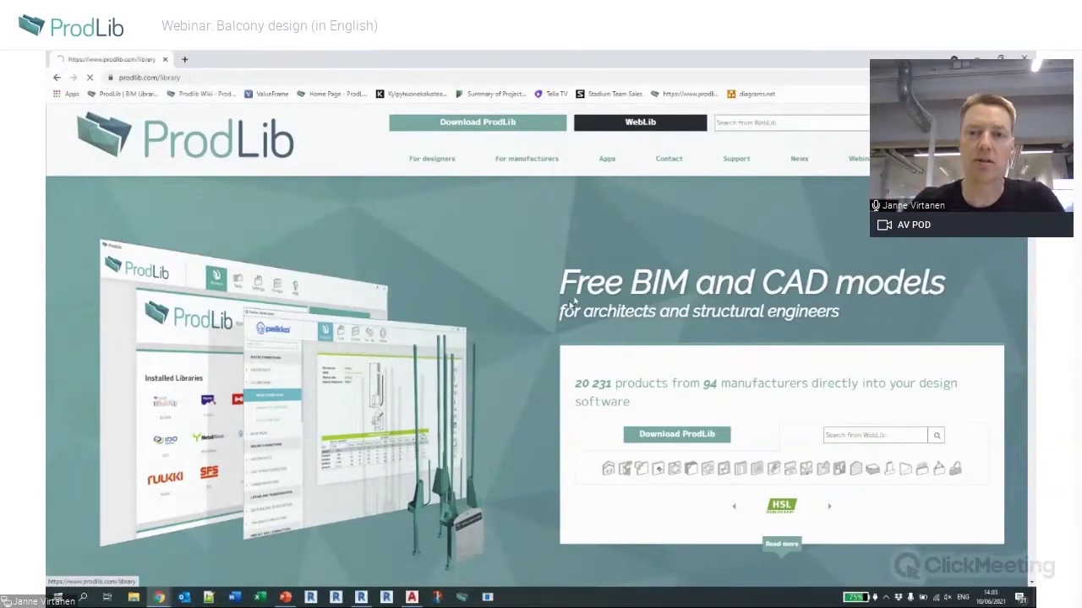
{"action": "scroll", "coordinate": [631, 248], "scroll_direction": "down", "scroll_amount": 4}
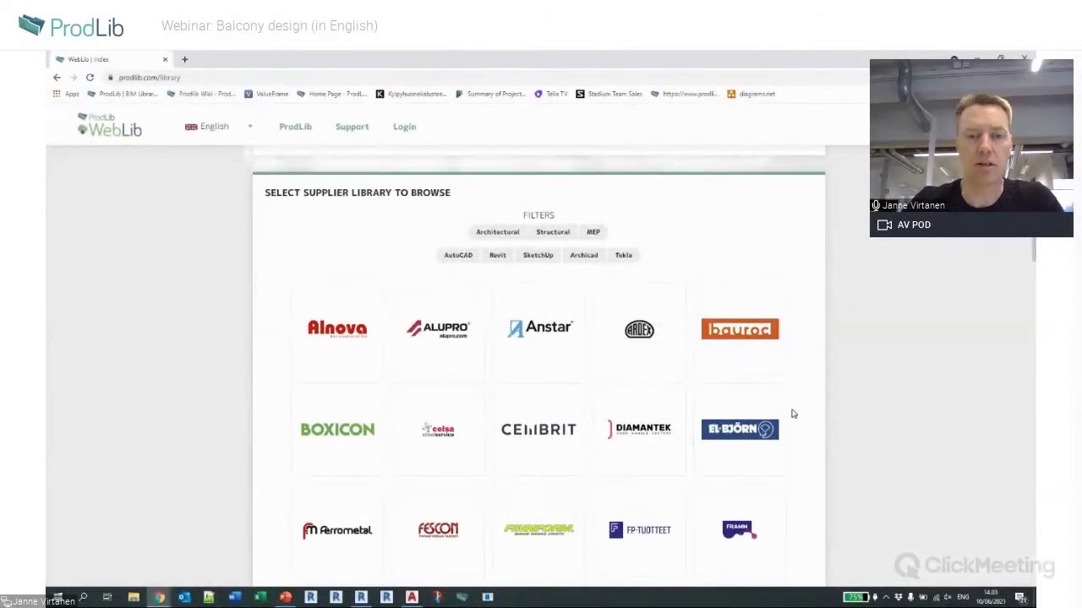
{"action": "left_click", "coordinate": [334, 338]}
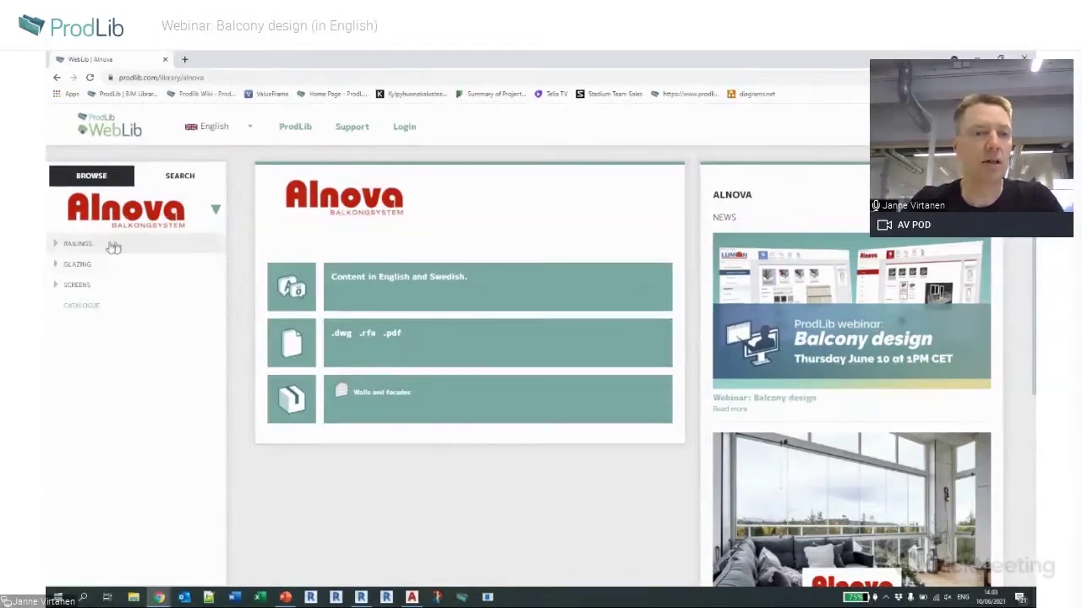
{"action": "left_click", "coordinate": [56, 245]}
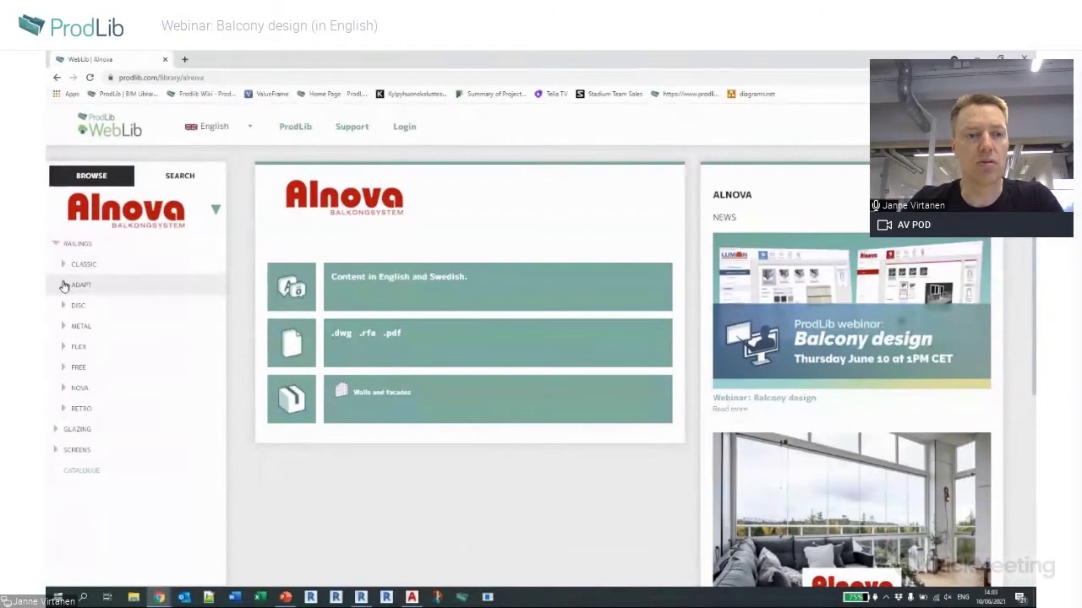
{"action": "left_click", "coordinate": [66, 285]}
{"action": "left_click", "coordinate": [98, 311]}
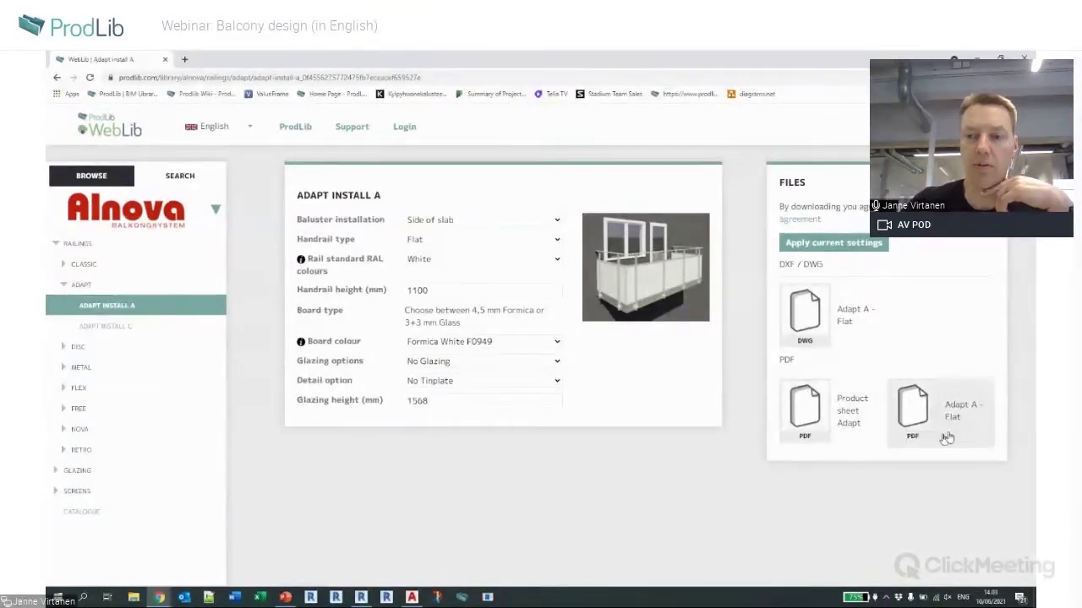
{"action": "left_click", "coordinate": [805, 416]}
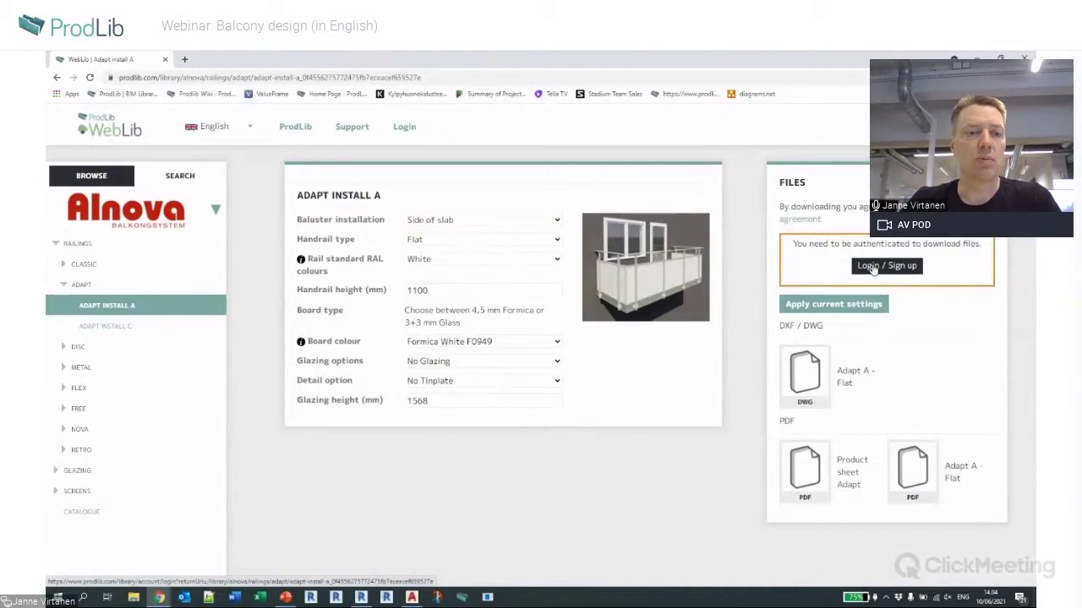
Return to the WebLib supplier list and open the Lumon library.
{"action": "left_click", "coordinate": [57, 77]}
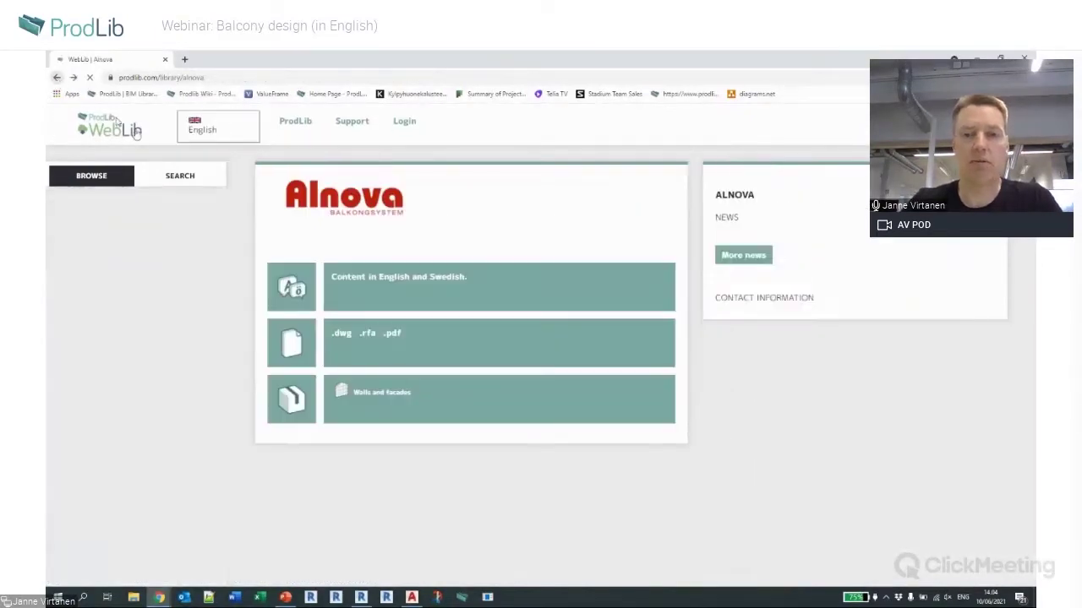
{"action": "left_click", "coordinate": [57, 77]}
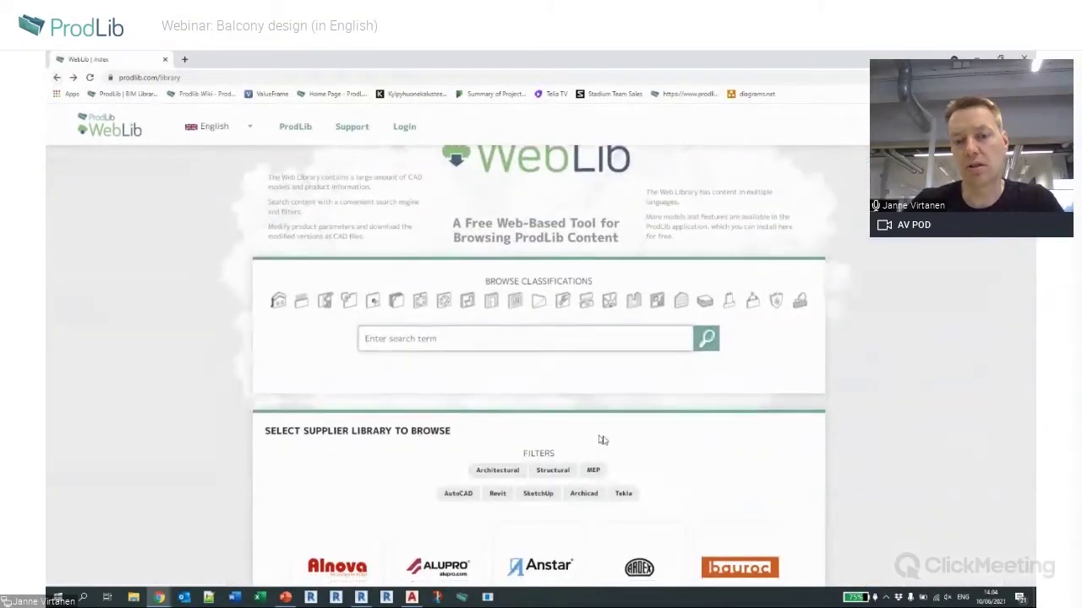
{"action": "scroll", "coordinate": [806, 492], "scroll_direction": "down", "scroll_amount": 3}
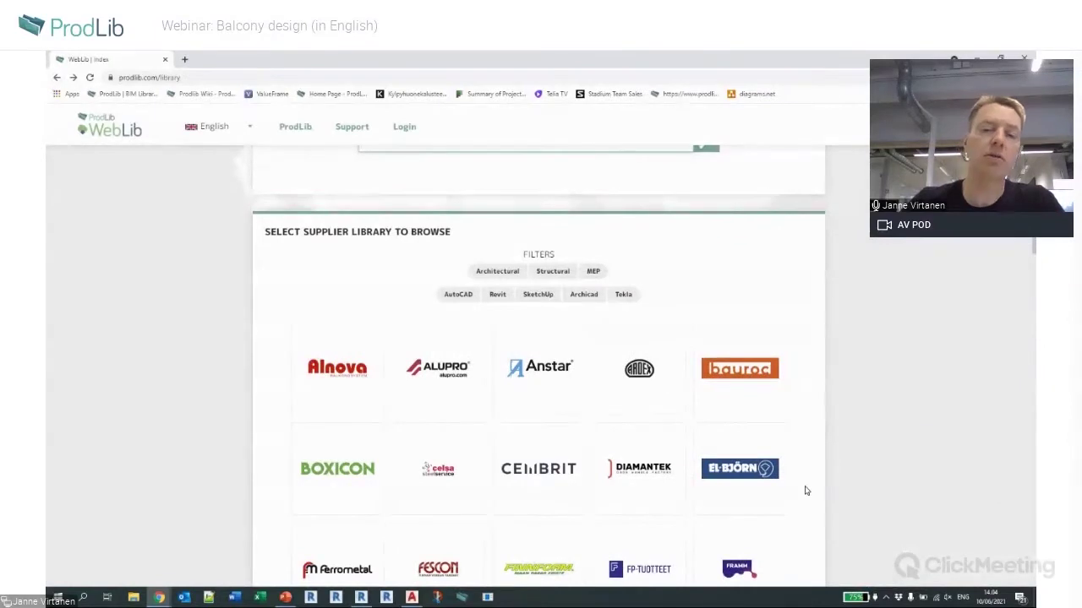
{"action": "scroll", "coordinate": [691, 447], "scroll_direction": "down", "scroll_amount": 5}
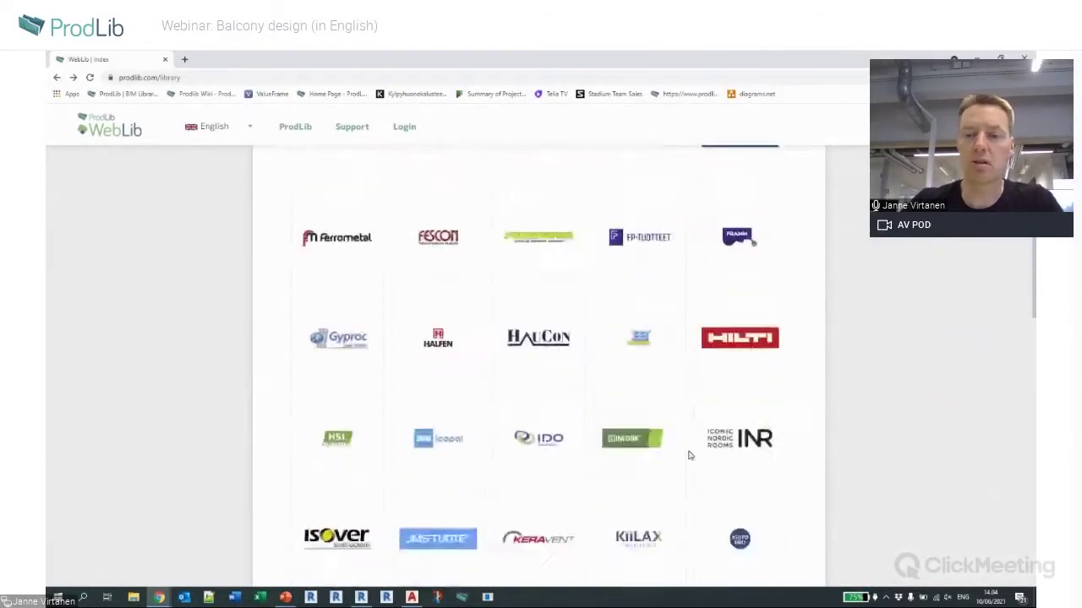
{"action": "scroll", "coordinate": [567, 496], "scroll_direction": "down", "scroll_amount": 3}
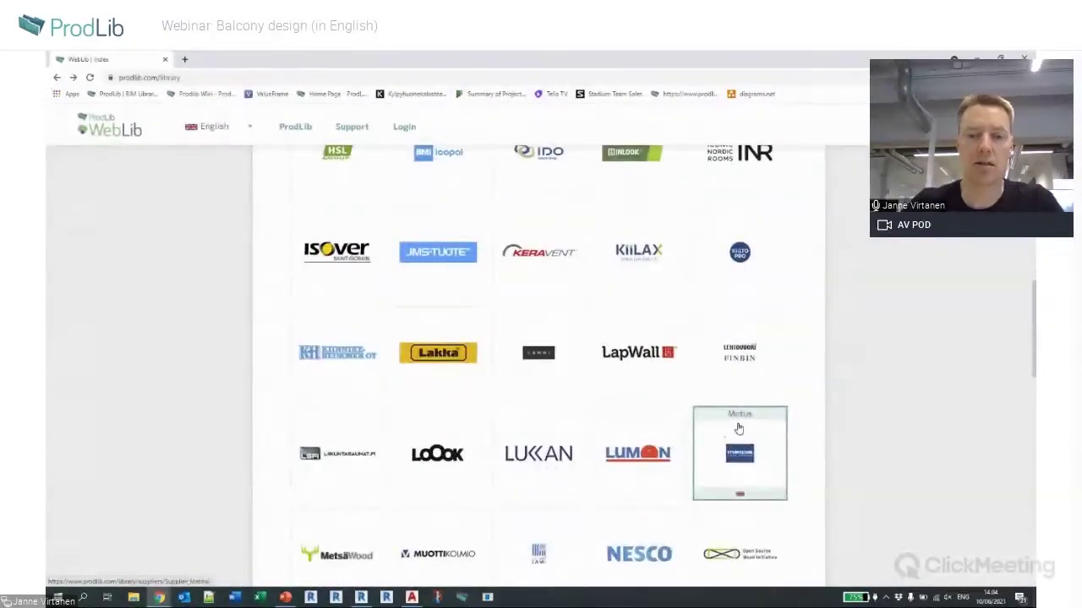
{"action": "left_click", "coordinate": [644, 458]}
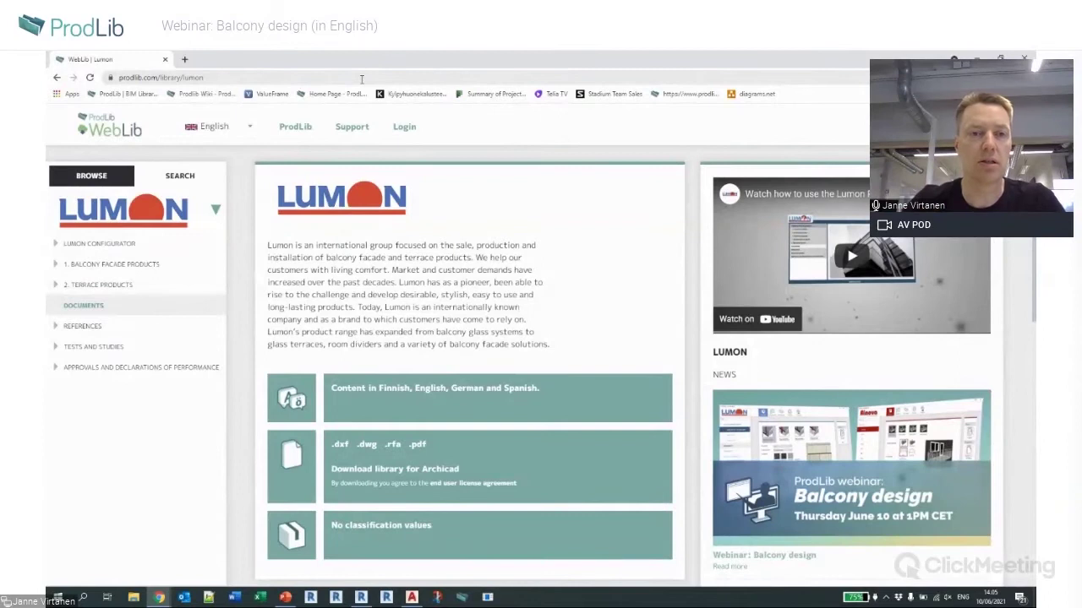
Load Alnova's manufacturer page at prodlib.com/alnova in the current browser tab.
{"action": "left_click", "coordinate": [367, 79]}
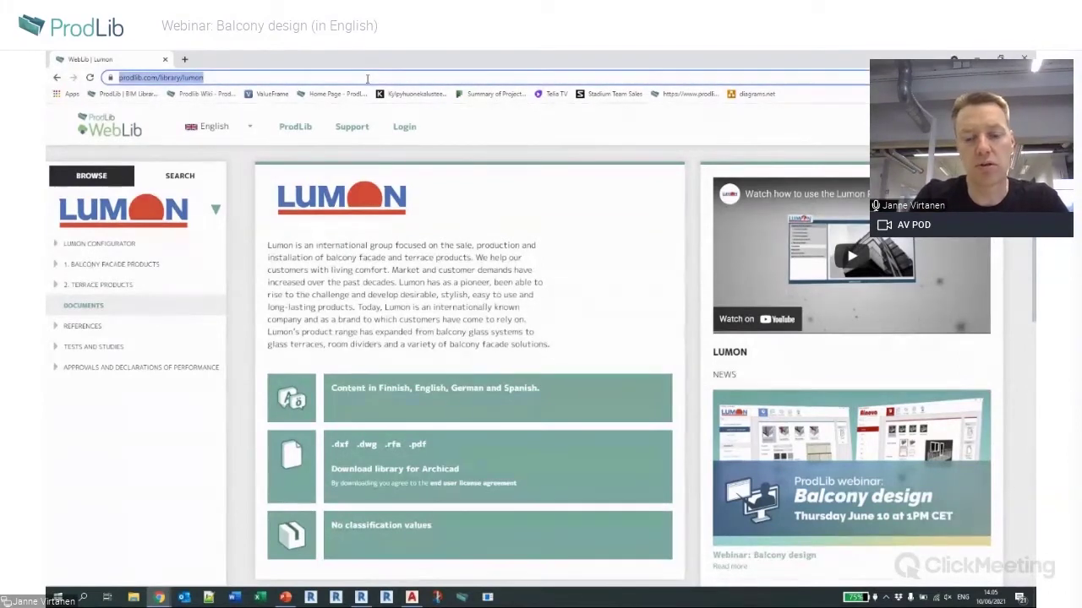
{"action": "type", "text": "prodli"}
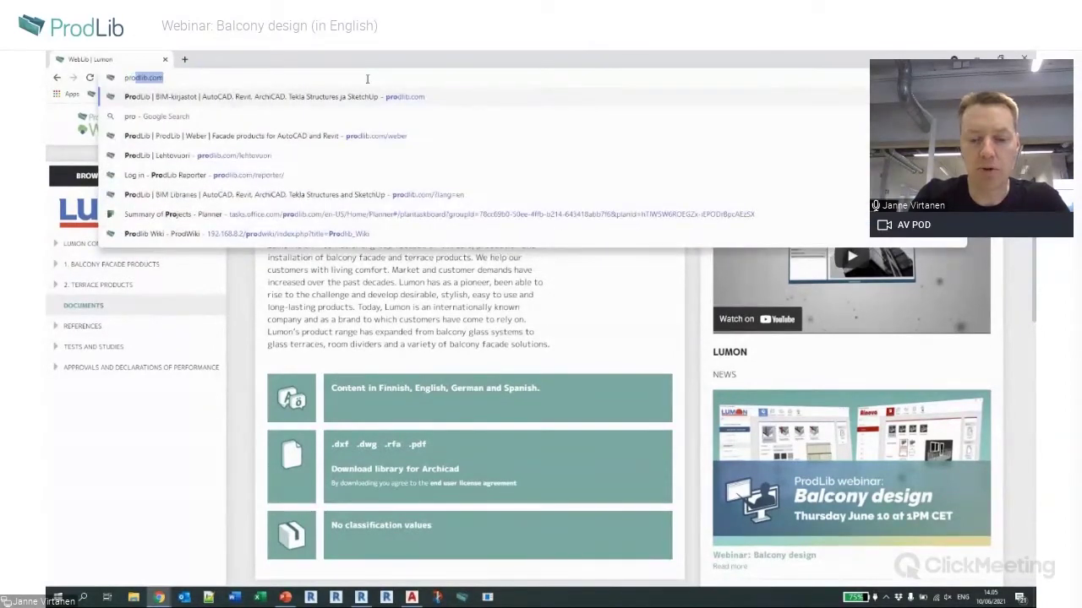
{"action": "type", "text": "b.com"}
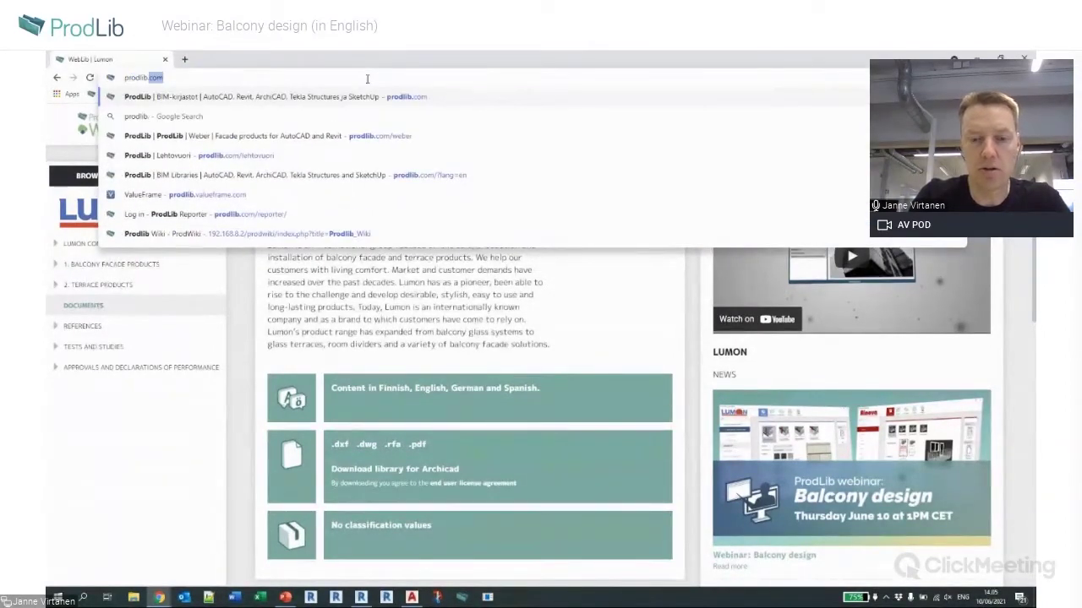
{"action": "type", "text": "/al"}
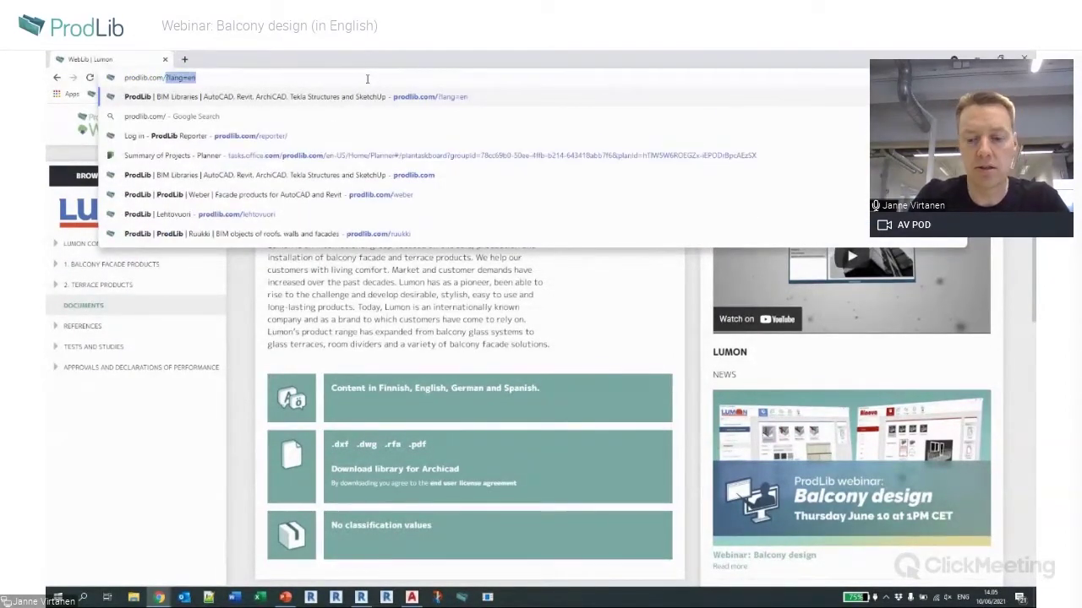
{"action": "type", "text": "nove"}
{"action": "key", "text": "Return"}
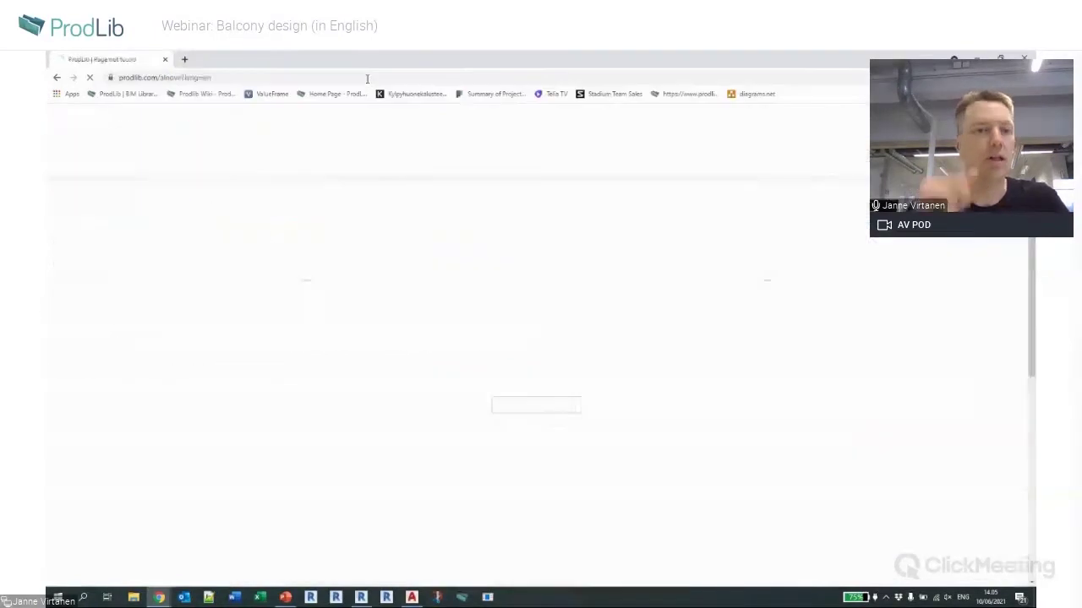
{"action": "left_click", "coordinate": [183, 77]}
{"action": "left_click", "coordinate": [183, 78]}
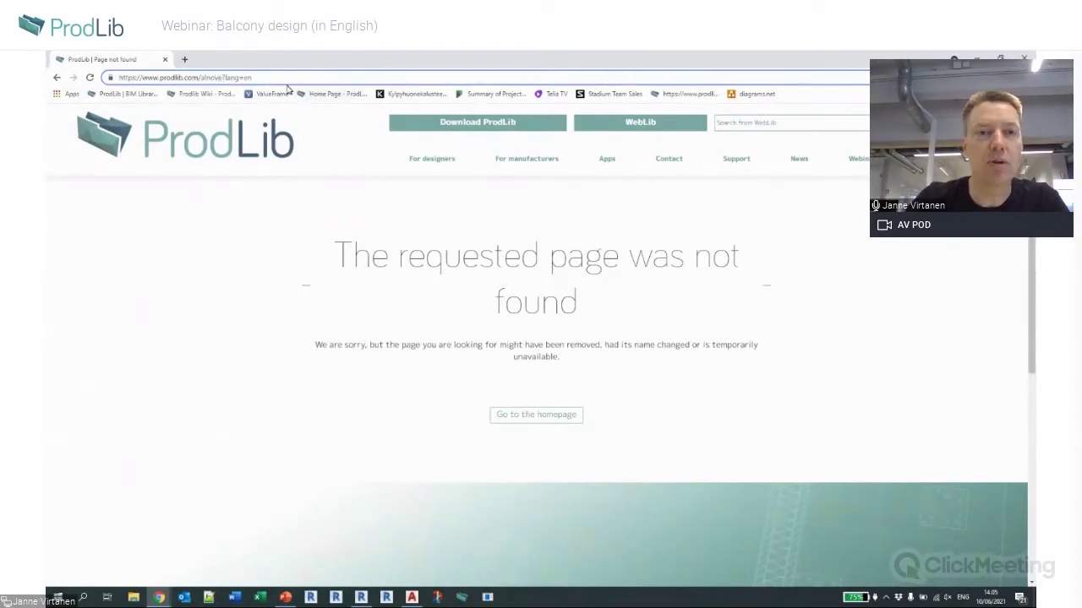
{"action": "left_click_drag", "start_coordinate": [275, 78], "coordinate": [218, 77]}
{"action": "type", "text": "a"}
{"action": "key", "text": "Return"}
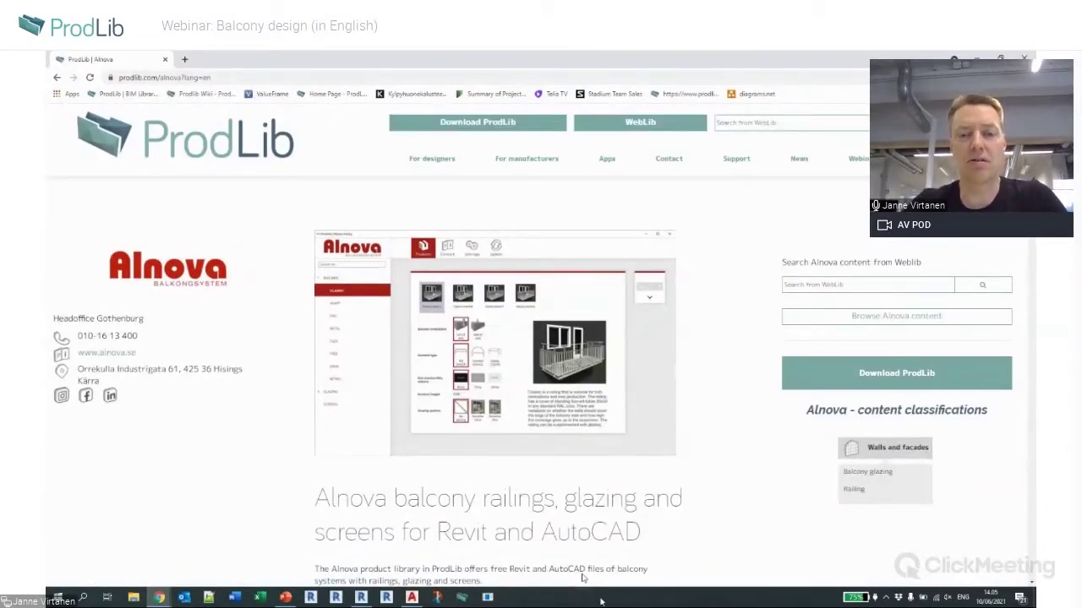
Look over the Alnova page, then return to the ProdLib homepage and open the Download ProdLib page.
{"action": "scroll", "coordinate": [457, 434], "scroll_direction": "down", "scroll_amount": 2}
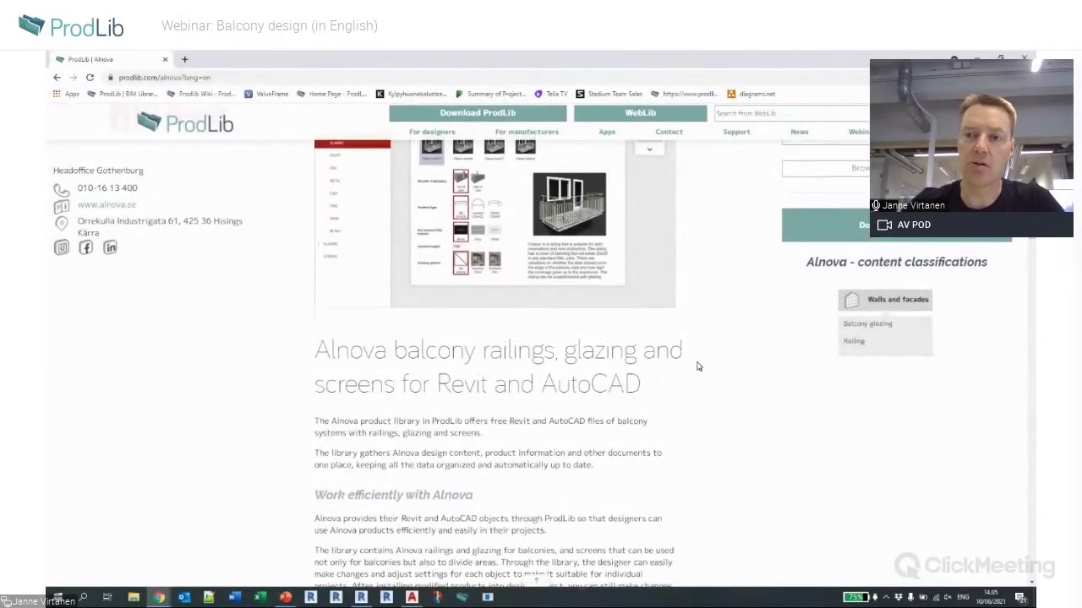
{"action": "scroll", "coordinate": [698, 367], "scroll_direction": "up", "scroll_amount": 1}
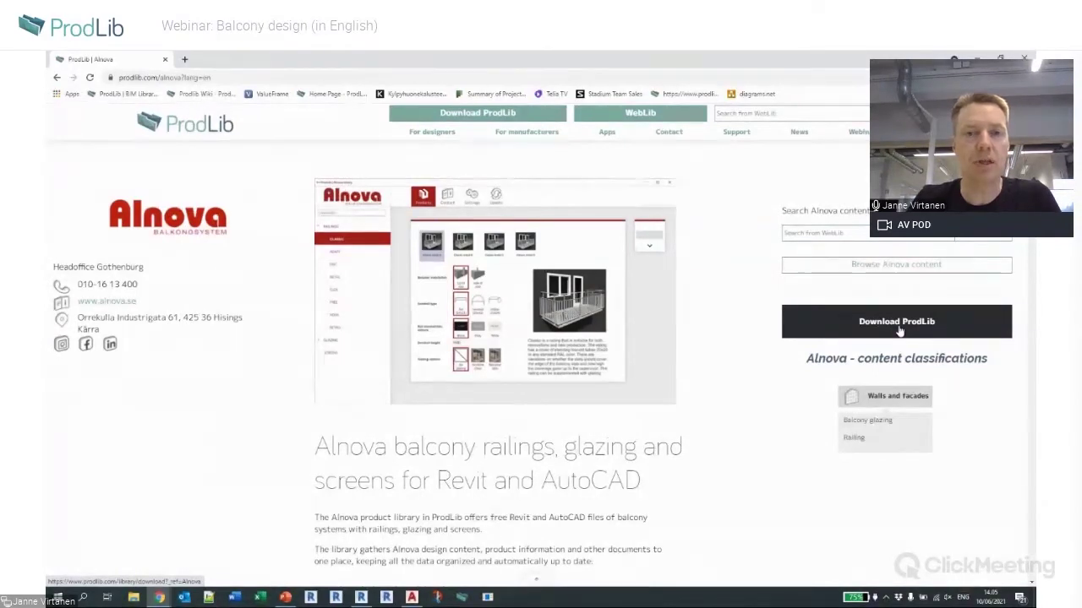
{"action": "left_click", "coordinate": [184, 127]}
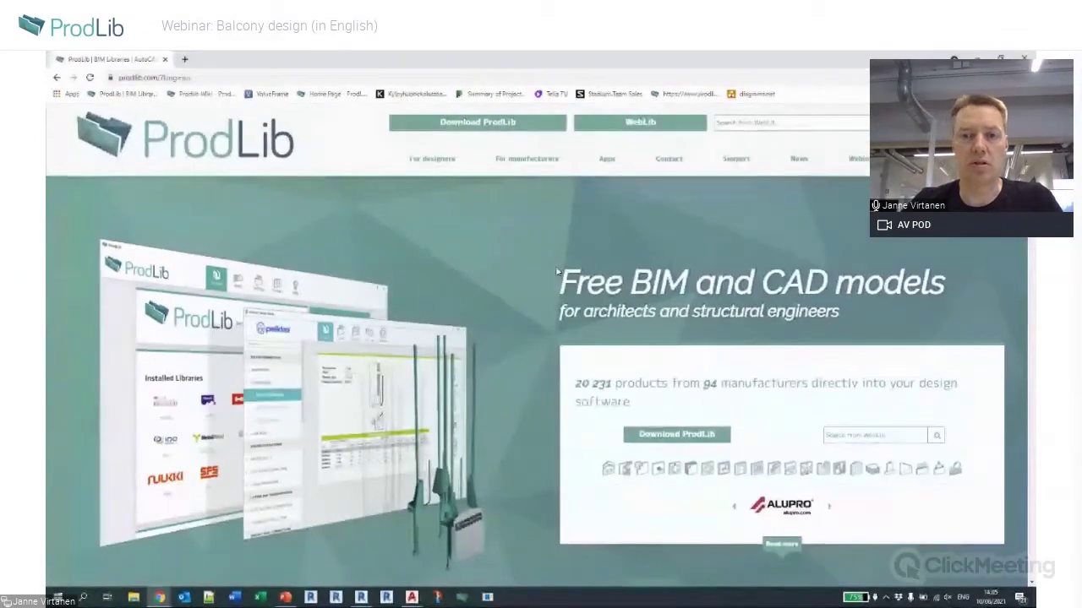
{"action": "mouse_move", "coordinate": [662, 125]}
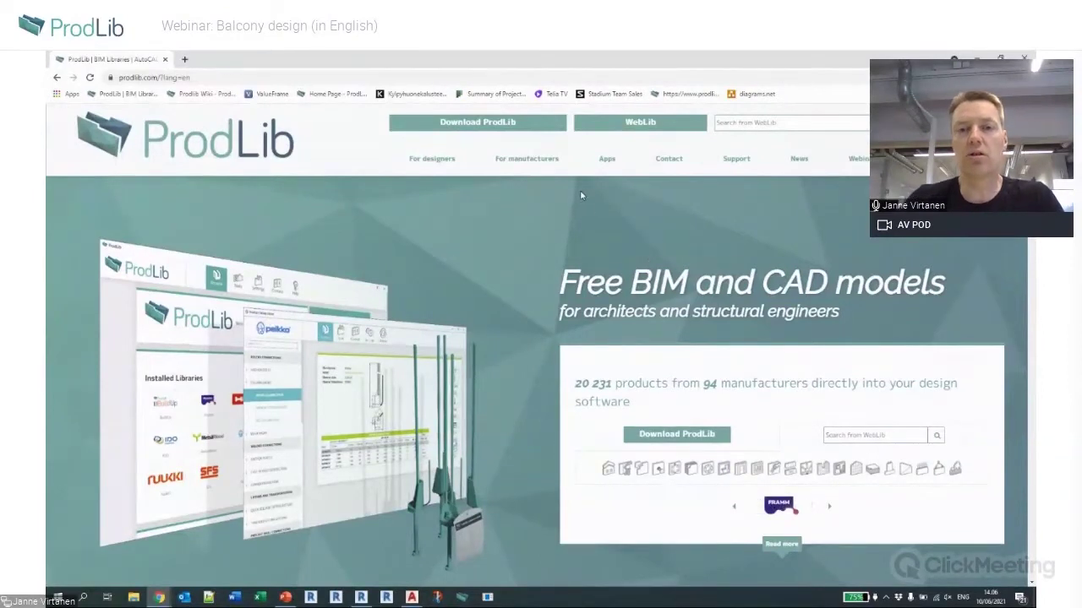
{"action": "left_click", "coordinate": [509, 124]}
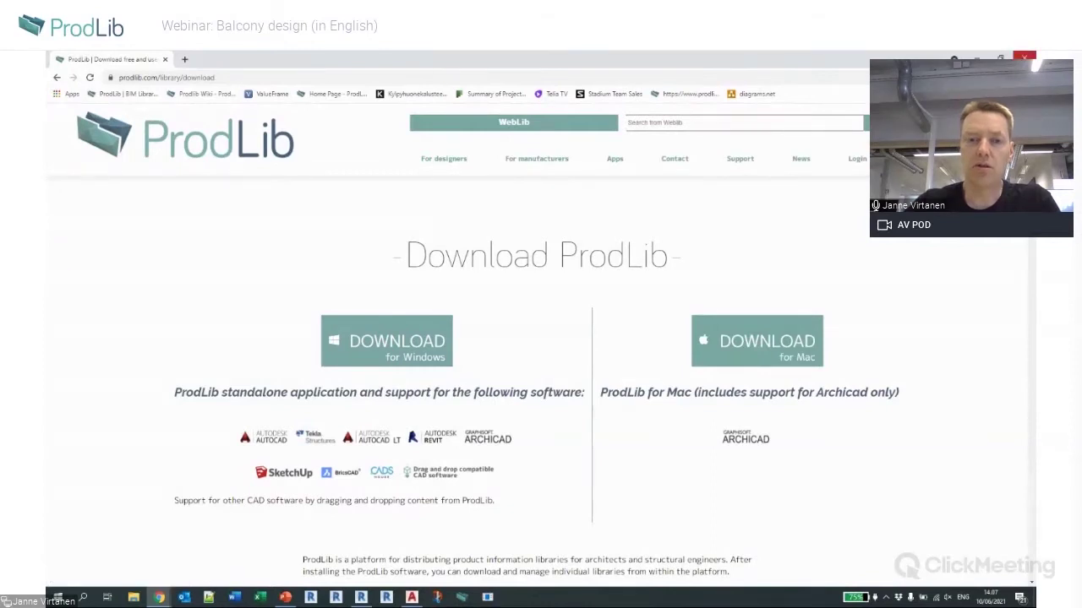
Close the browser, bring up the desktop and start ProdLib Manager.
{"action": "left_click", "coordinate": [1024, 58]}
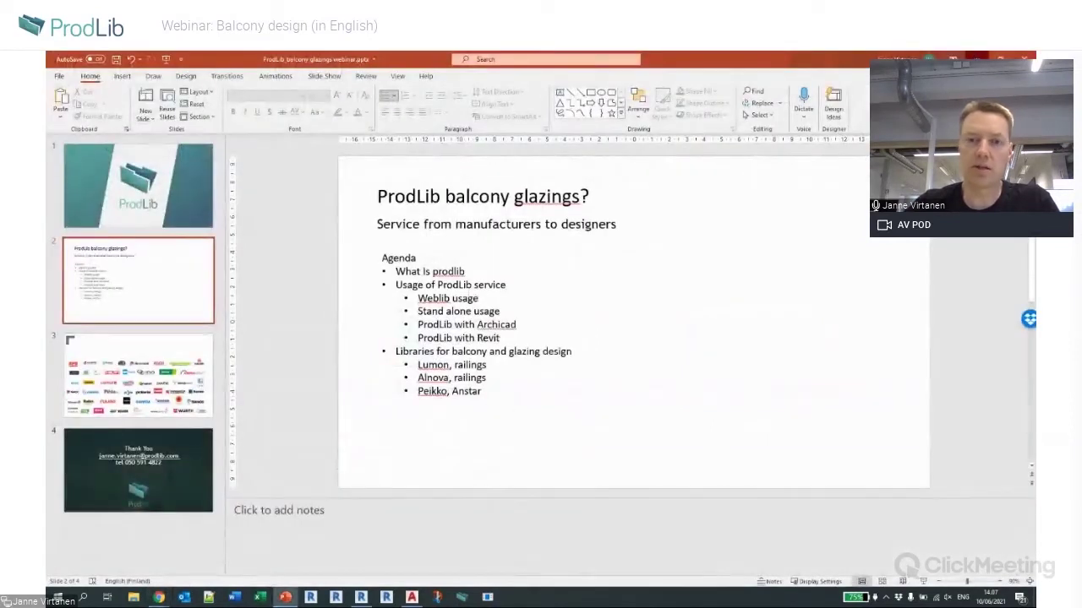
{"action": "key", "text": "alt+Tab"}
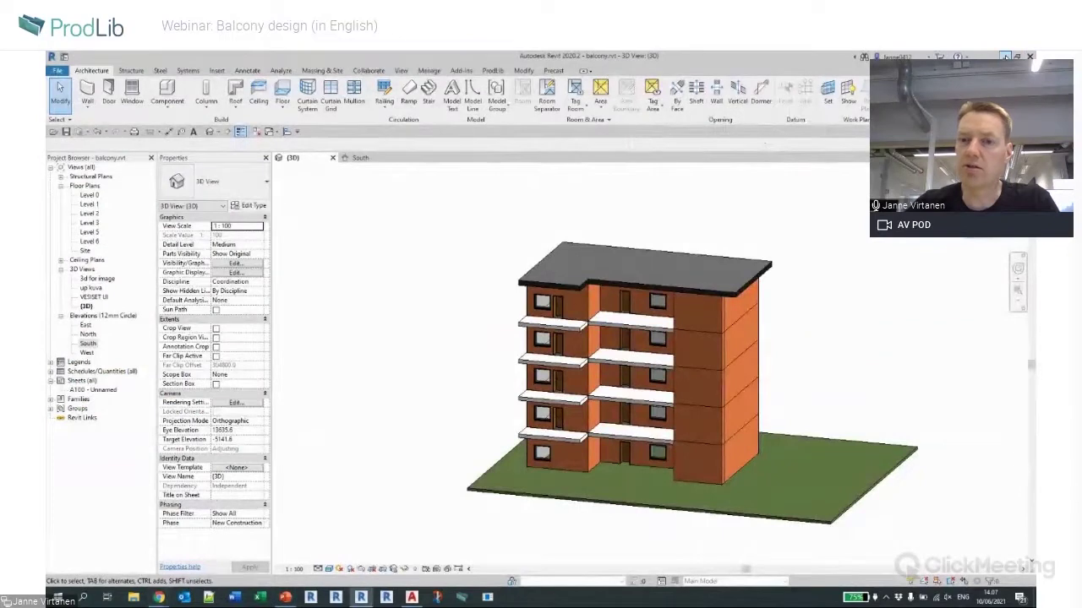
{"action": "left_click", "coordinate": [1005, 56]}
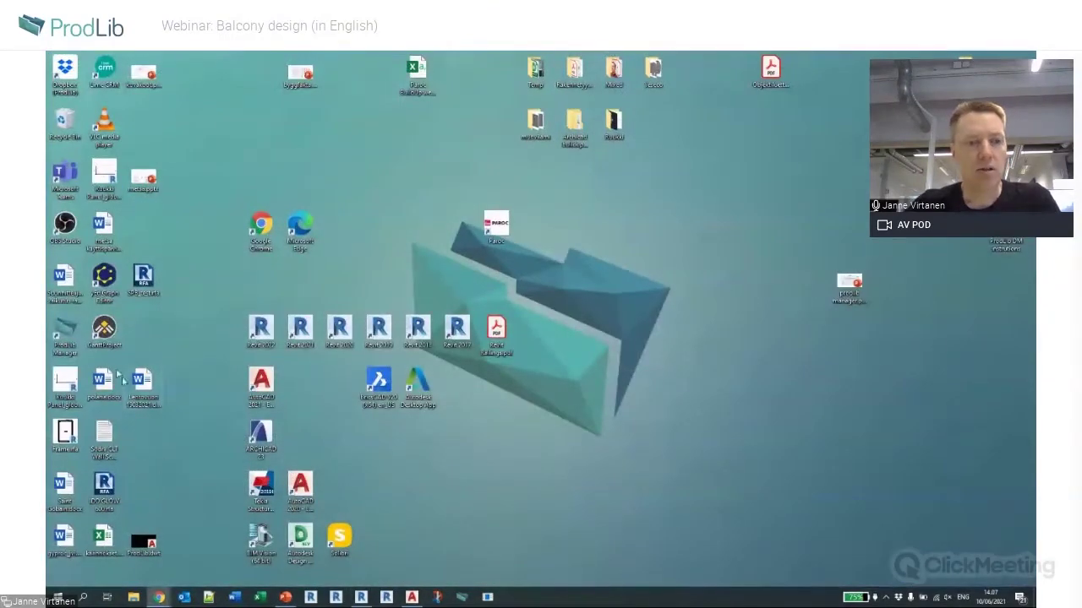
{"action": "left_click", "coordinate": [68, 332]}
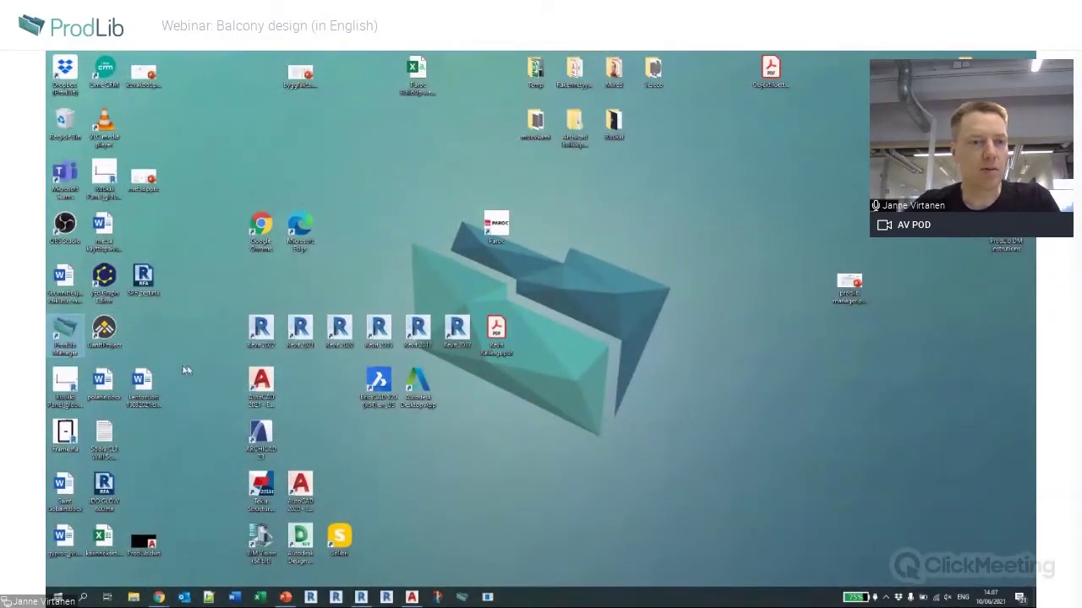
Start ProdLib Manager and bring up its window from the hidden background applications.
{"action": "double_click", "coordinate": [68, 336]}
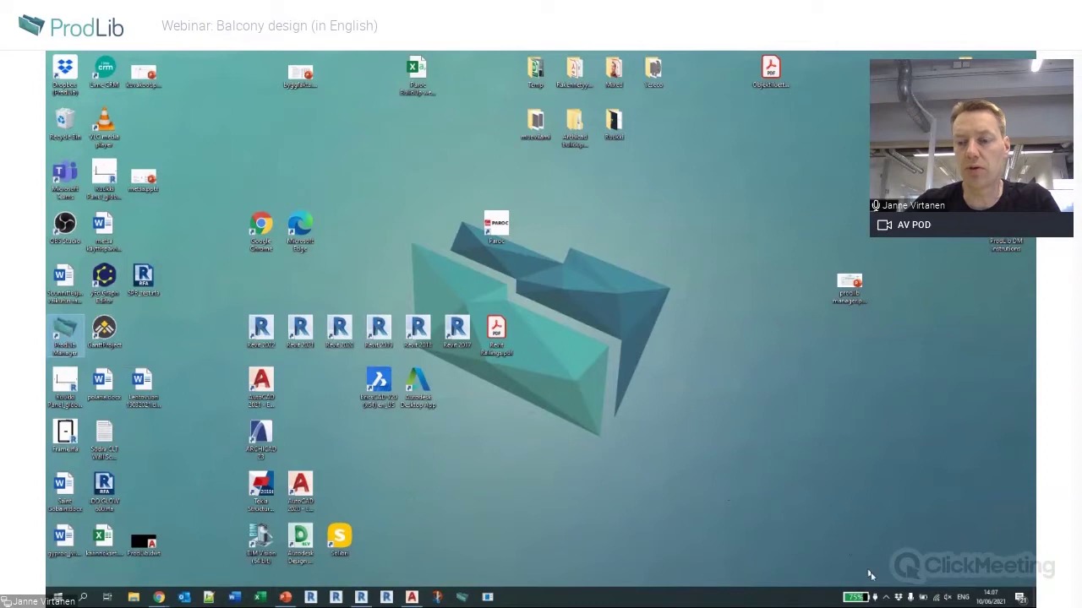
{"action": "left_click", "coordinate": [886, 597]}
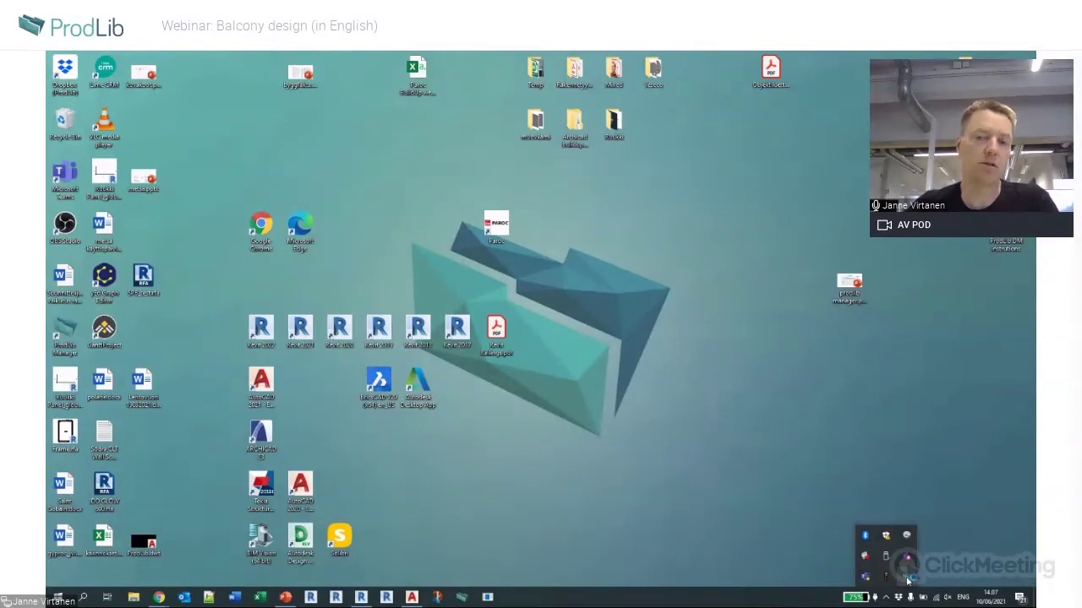
{"action": "left_click", "coordinate": [909, 578]}
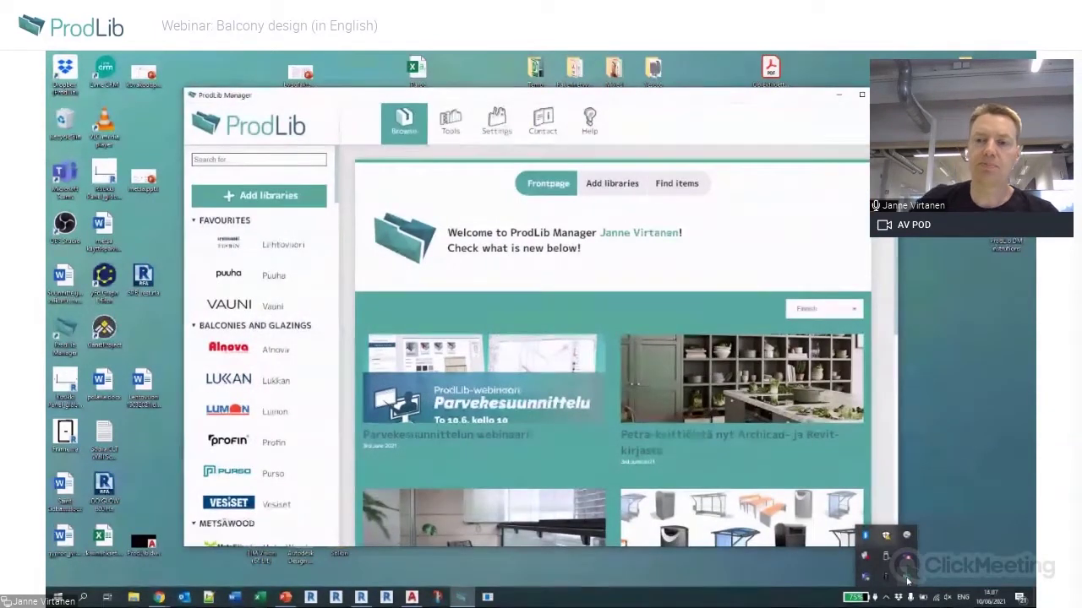
Set the front page news language to English and move the ProdLib Manager window slightly upward.
{"action": "left_click", "coordinate": [845, 314]}
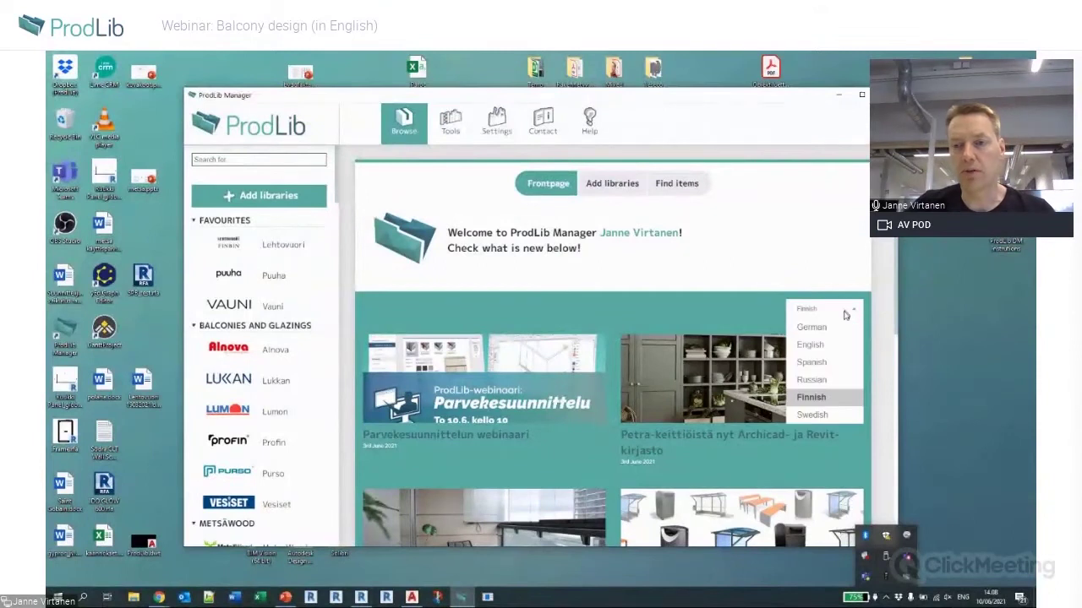
{"action": "left_click", "coordinate": [807, 349]}
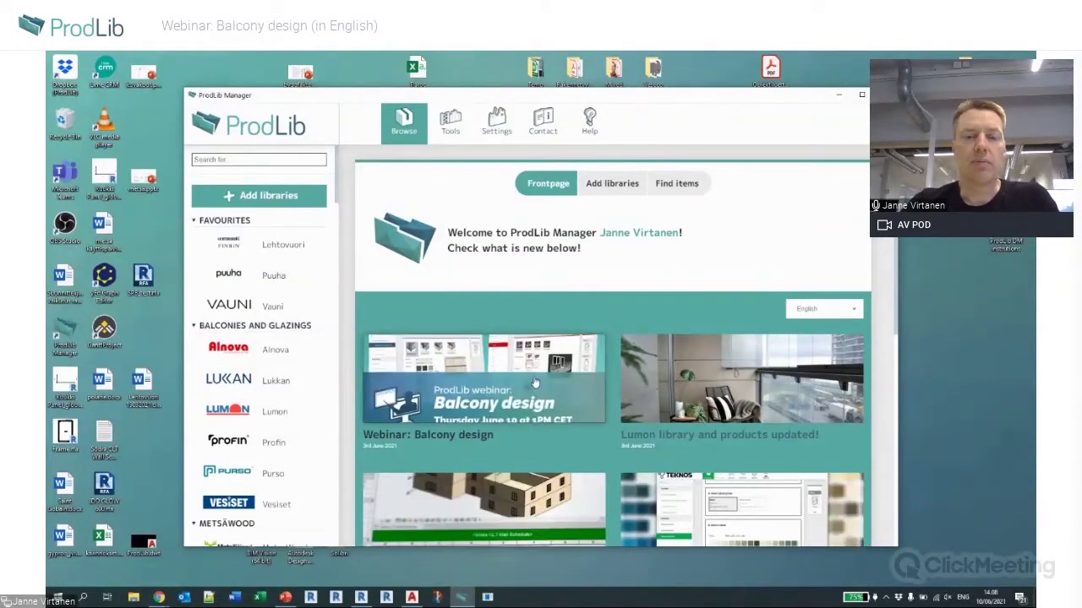
{"action": "left_click_drag", "start_coordinate": [394, 91], "coordinate": [396, 83]}
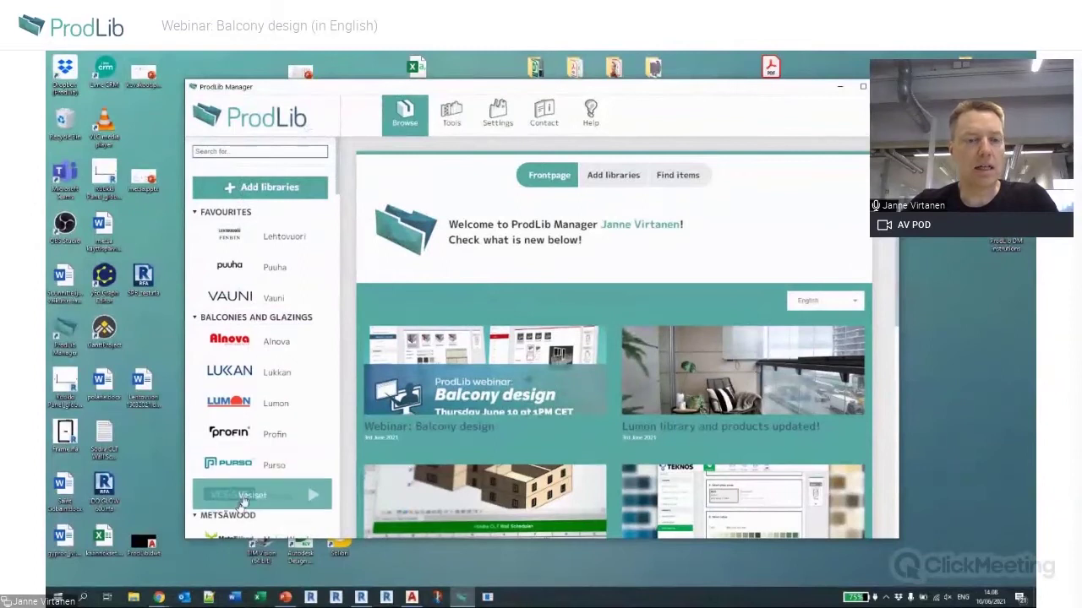
Look through the library groups, then open the Add libraries list and browse the available manufacturers.
{"action": "scroll", "coordinate": [241, 422], "scroll_direction": "down", "scroll_amount": 5}
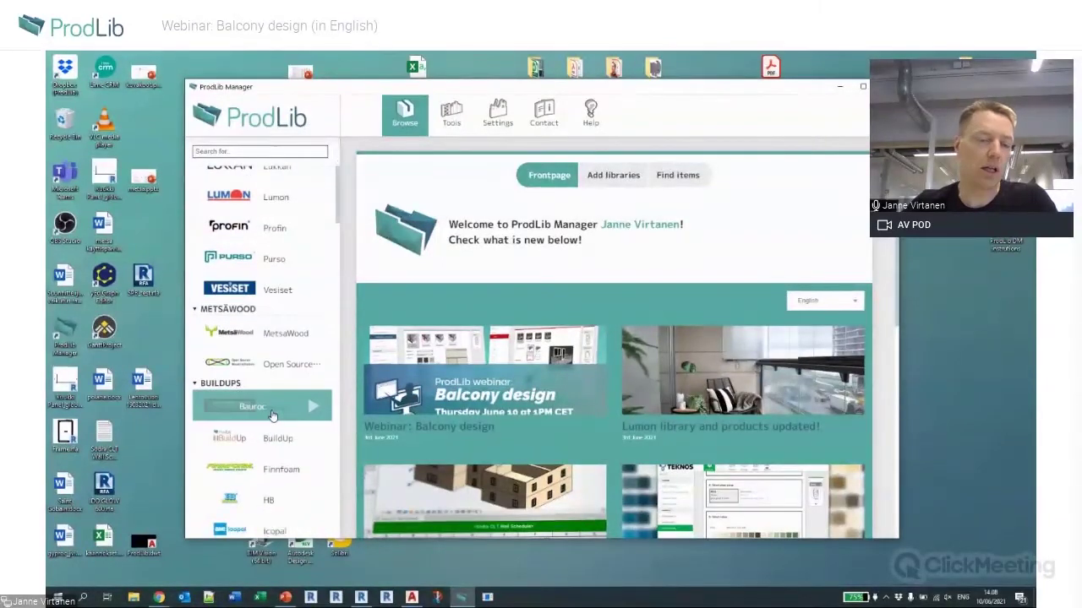
{"action": "scroll", "coordinate": [272, 416], "scroll_direction": "down", "scroll_amount": 9}
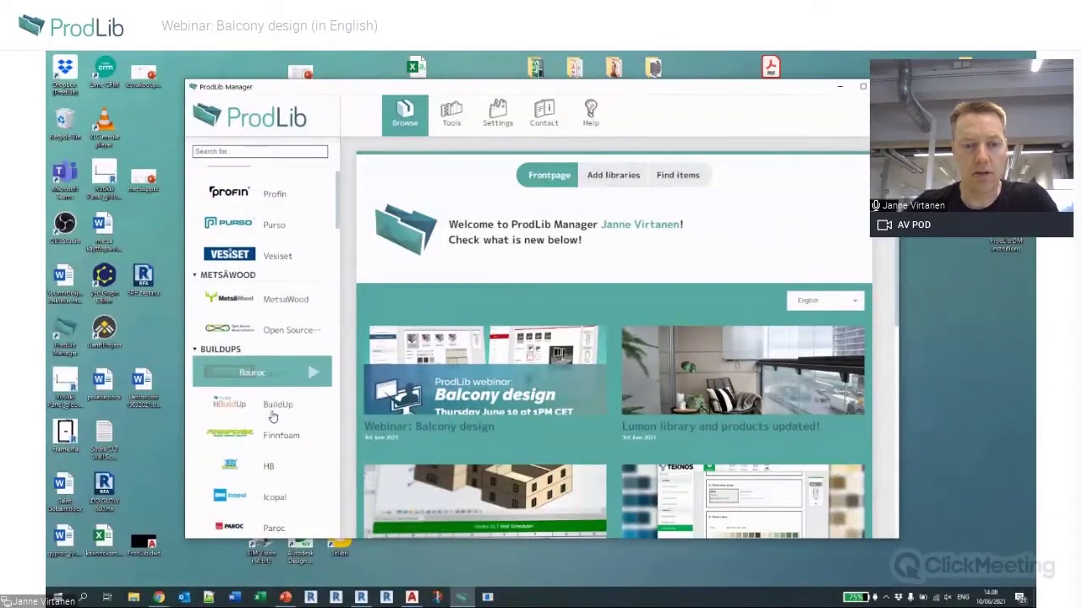
{"action": "scroll", "coordinate": [272, 416], "scroll_direction": "up", "scroll_amount": 8}
{"action": "scroll", "coordinate": [272, 416], "scroll_direction": "up", "scroll_amount": 3}
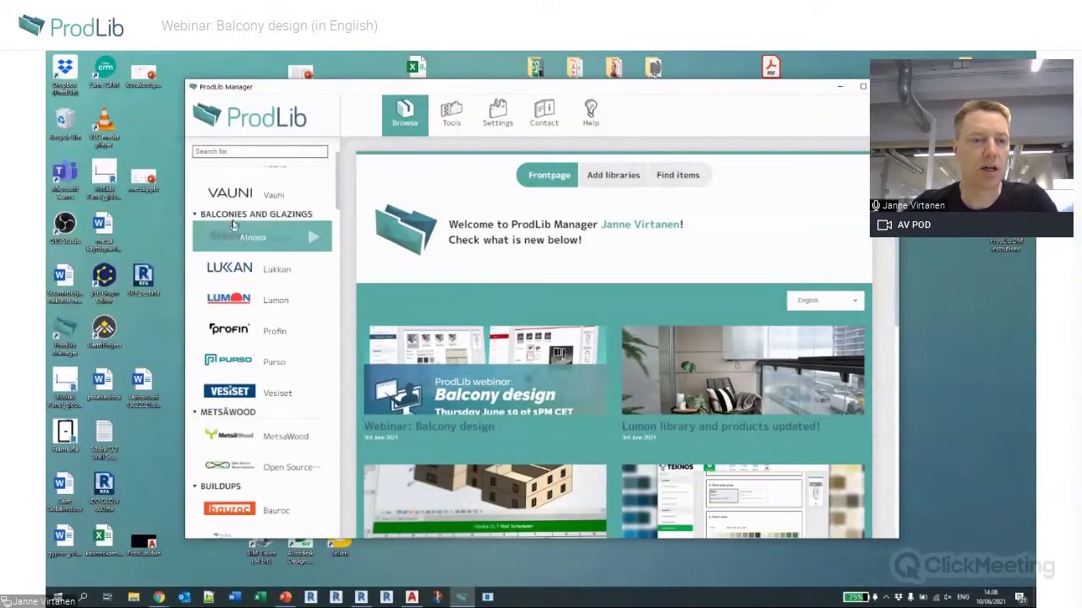
{"action": "scroll", "coordinate": [247, 267], "scroll_direction": "up", "scroll_amount": 3}
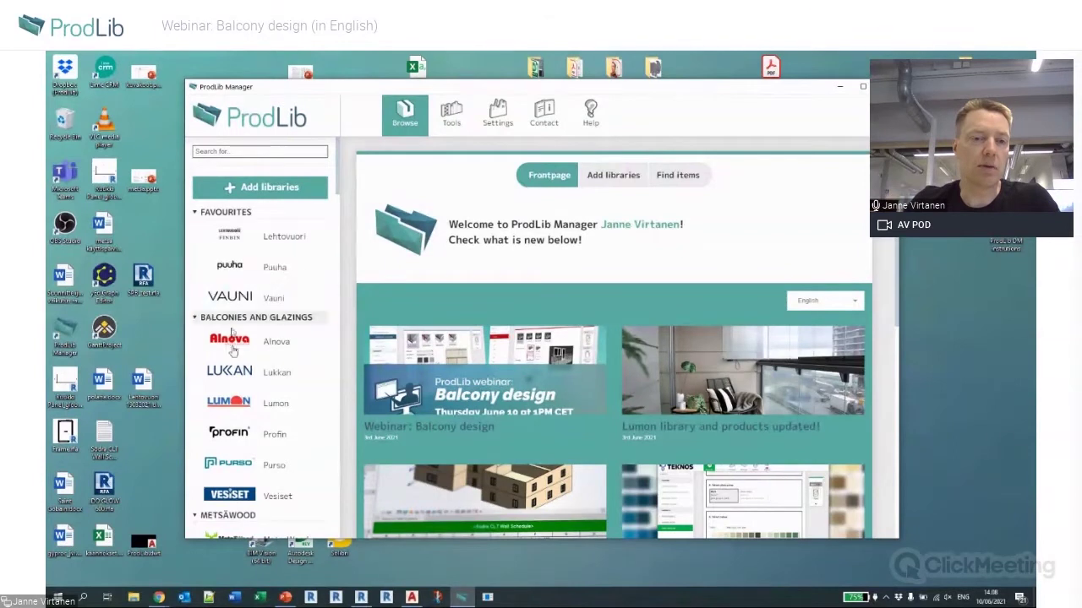
{"action": "left_click", "coordinate": [264, 194]}
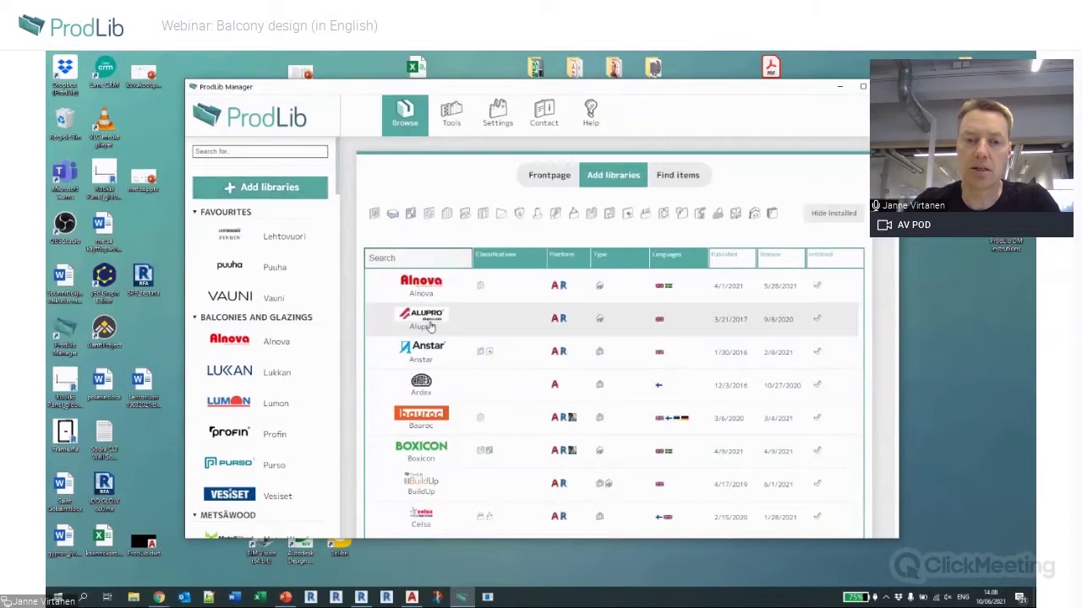
{"action": "scroll", "coordinate": [431, 342], "scroll_direction": "down", "scroll_amount": 1}
{"action": "scroll", "coordinate": [431, 342], "scroll_direction": "down", "scroll_amount": 5}
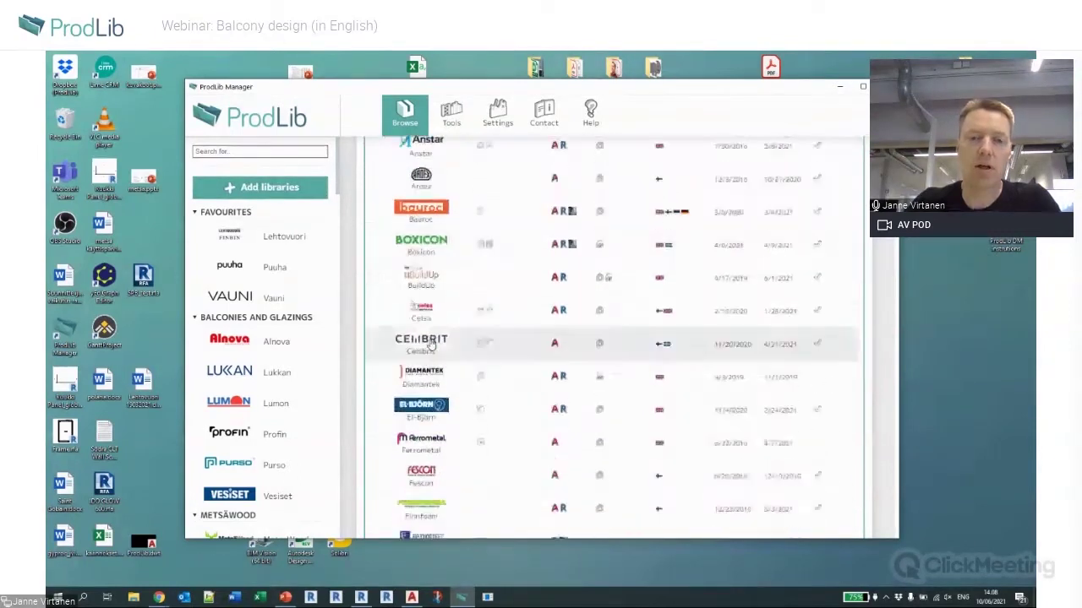
{"action": "scroll", "coordinate": [431, 342], "scroll_direction": "down", "scroll_amount": 5}
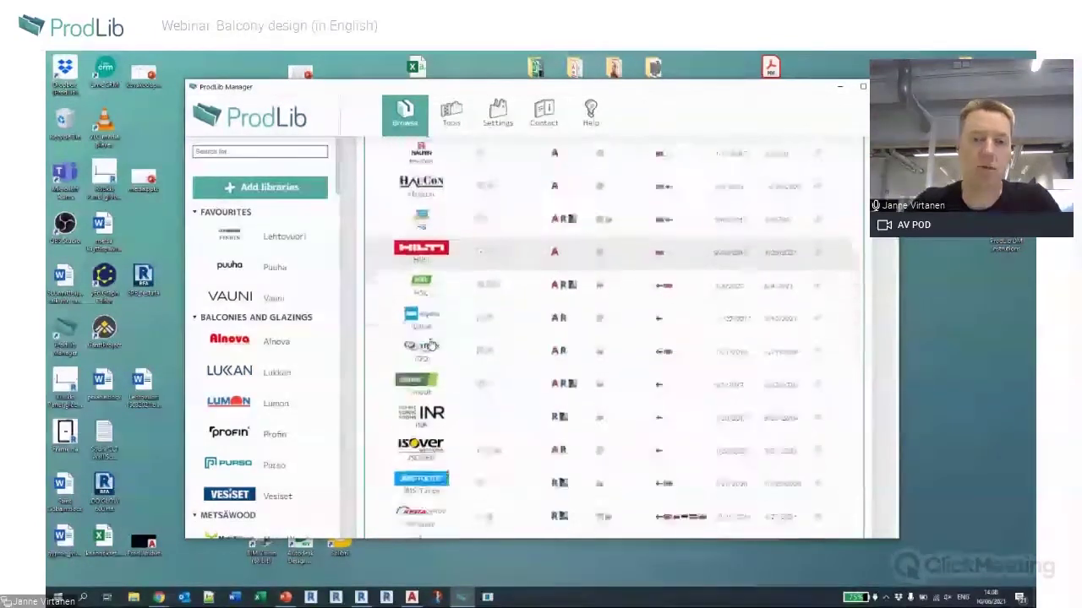
{"action": "scroll", "coordinate": [431, 342], "scroll_direction": "up", "scroll_amount": 10}
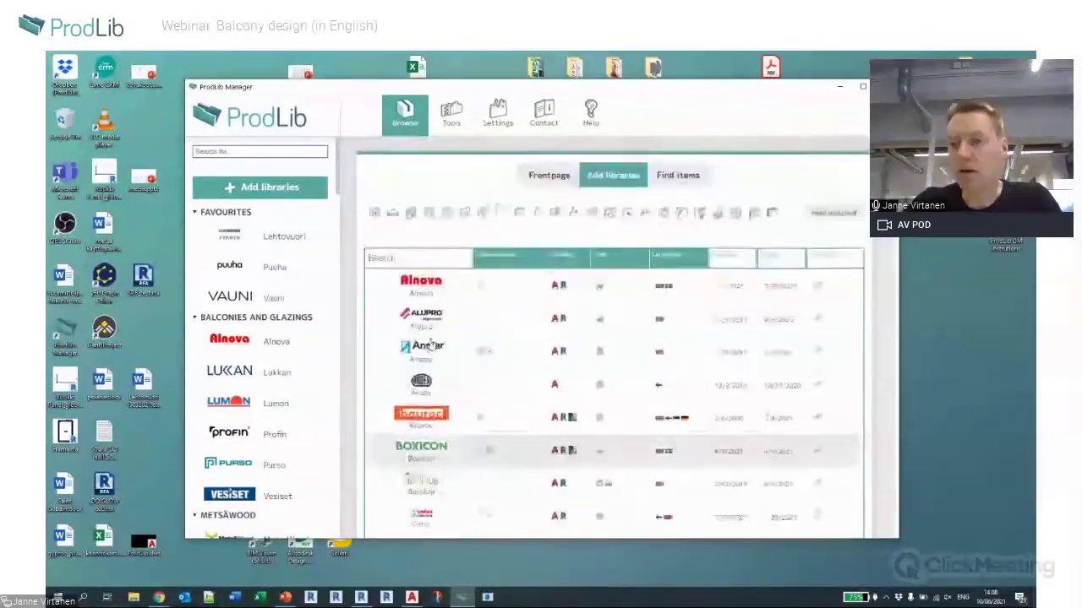
Hide the installed libraries in the list, view the Top Marine library's details and return to the list.
{"action": "left_click", "coordinate": [831, 214]}
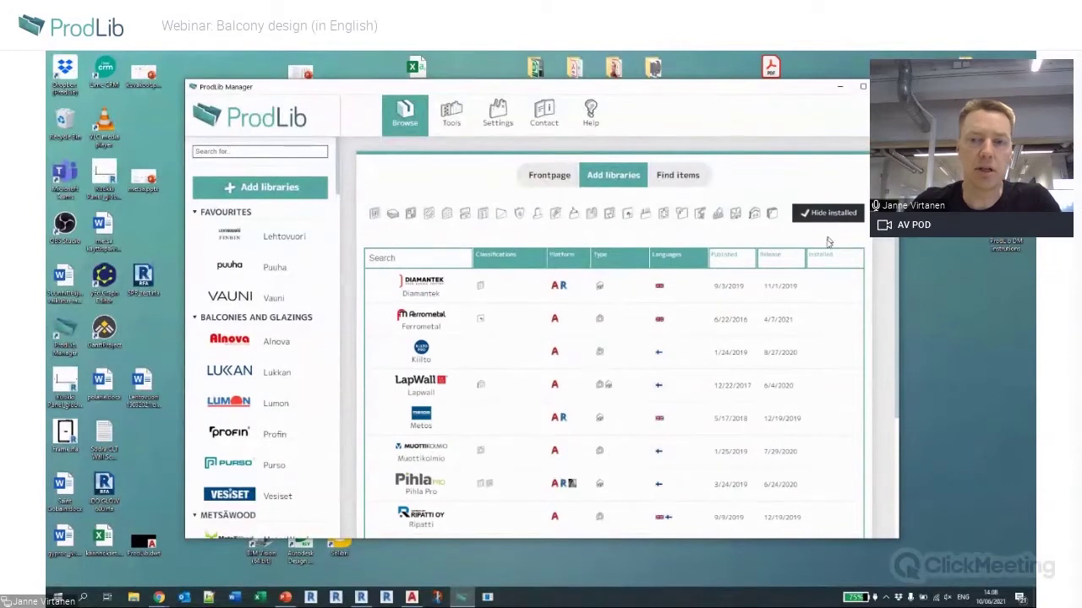
{"action": "scroll", "coordinate": [436, 319], "scroll_direction": "down", "scroll_amount": 2}
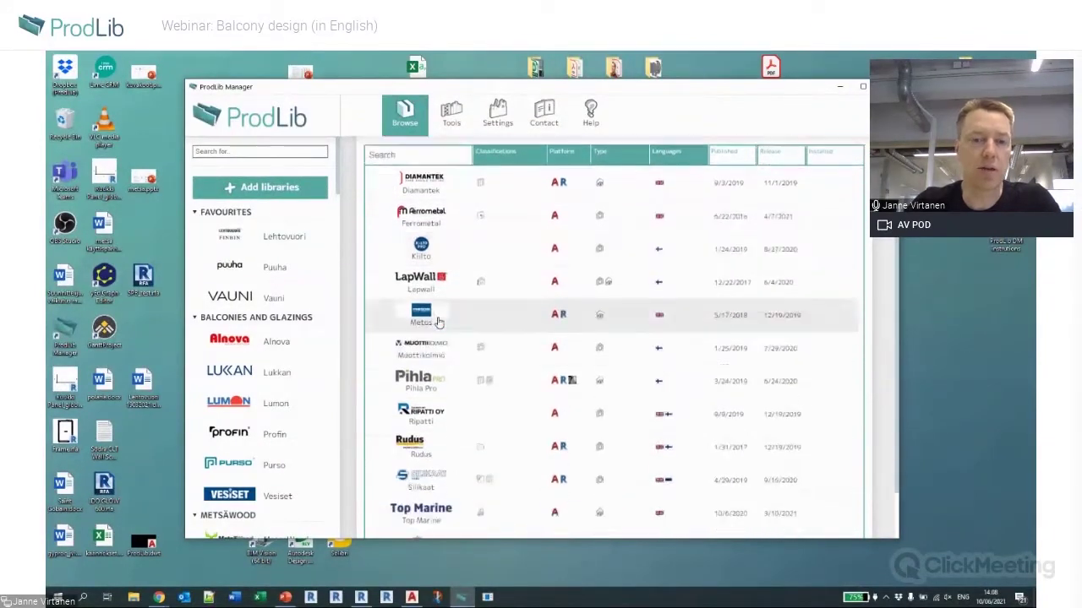
{"action": "scroll", "coordinate": [440, 326], "scroll_direction": "down", "scroll_amount": 2}
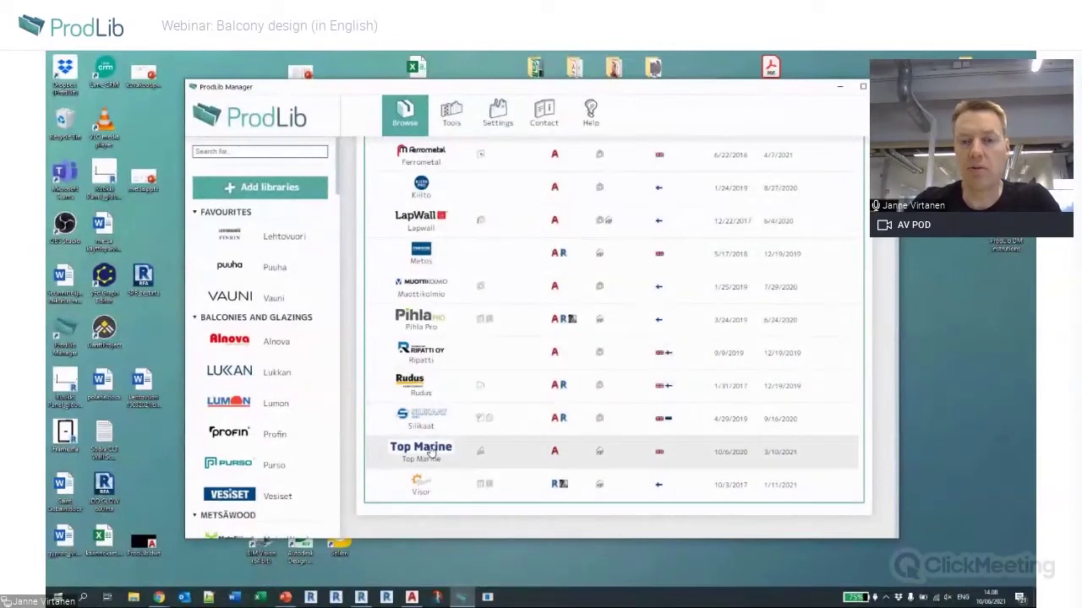
{"action": "left_click", "coordinate": [431, 454]}
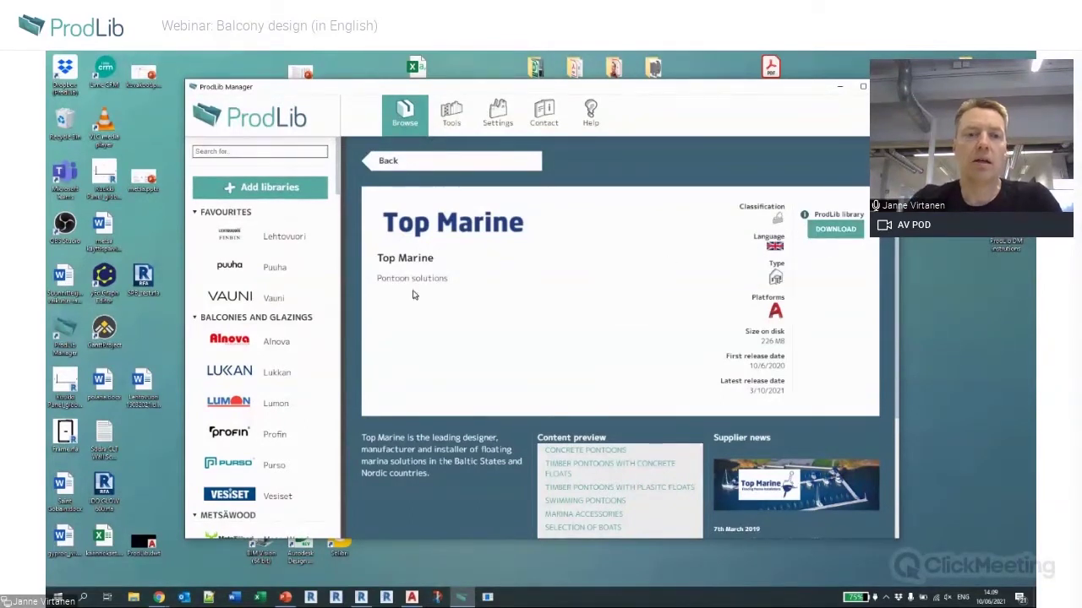
{"action": "left_click", "coordinate": [409, 165]}
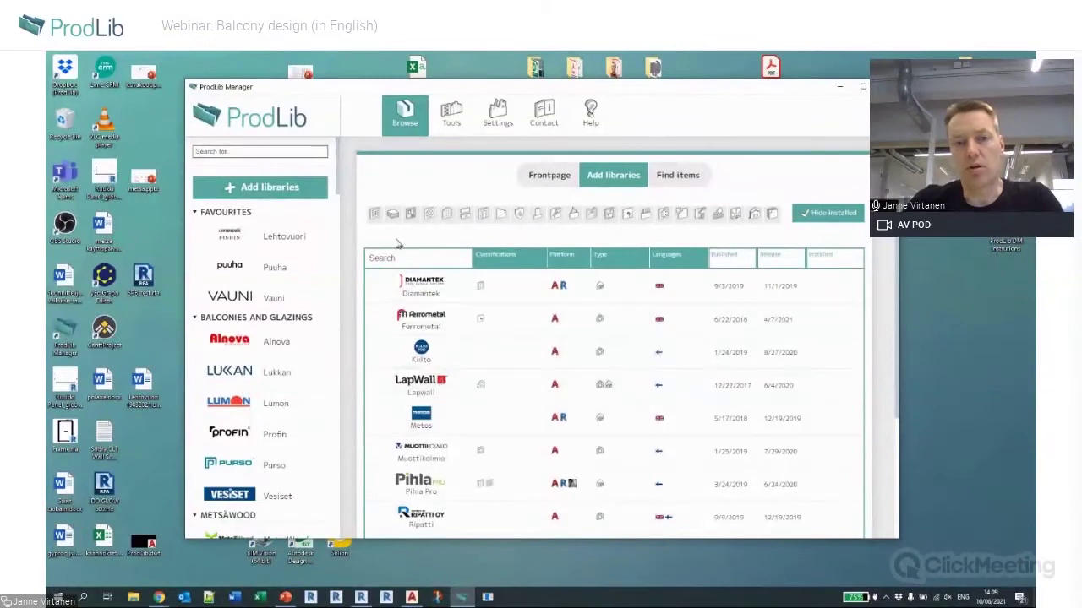
Filter the library list by the Windows and the Walls and facades classifications, then remove both filters.
{"action": "left_click", "coordinate": [374, 216]}
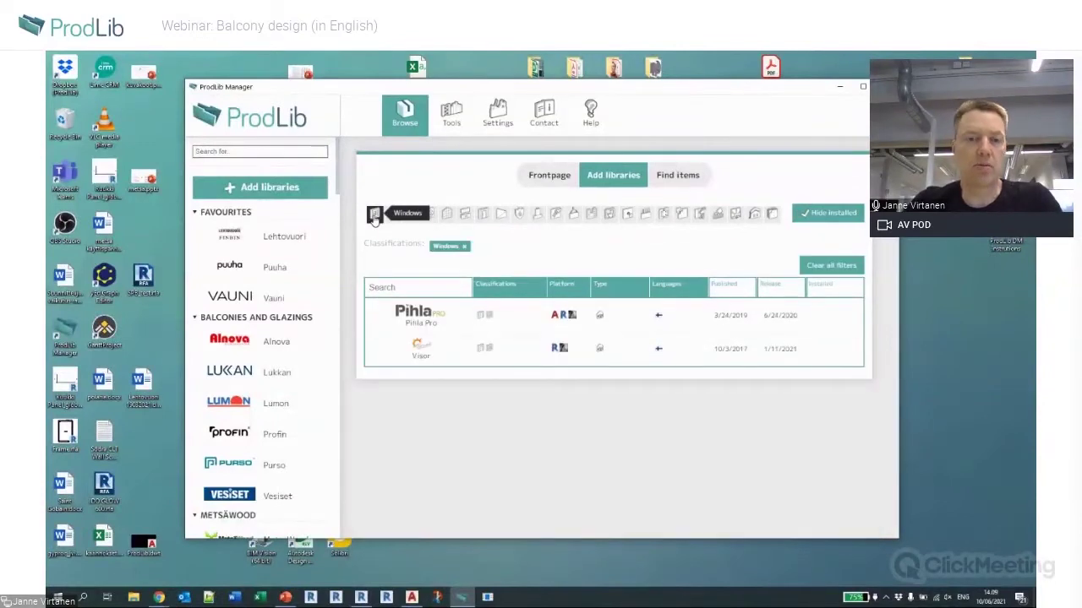
{"action": "left_click", "coordinate": [447, 214]}
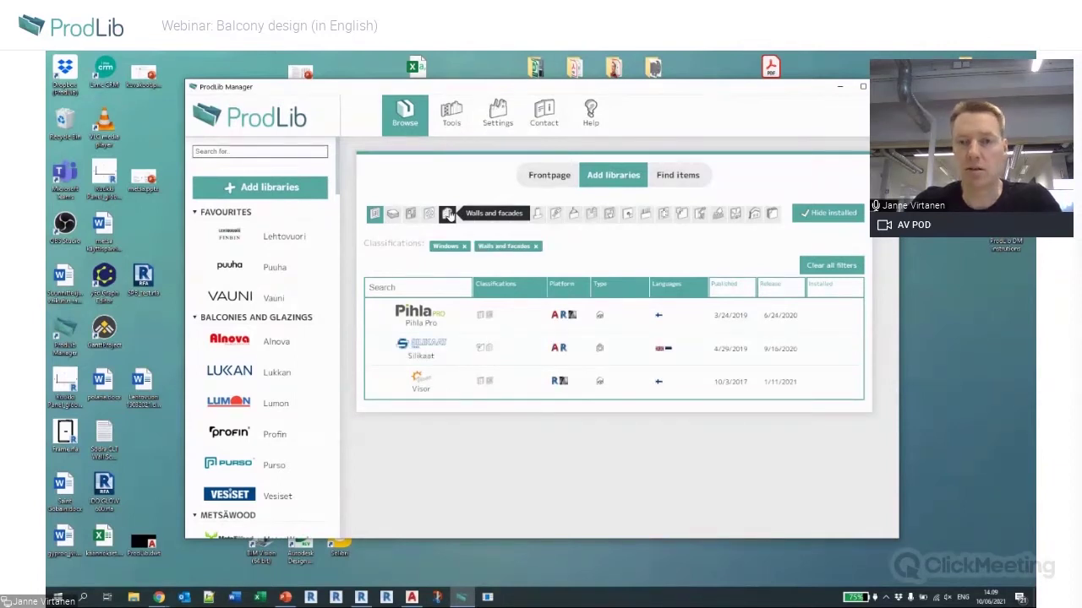
{"action": "left_click", "coordinate": [448, 214]}
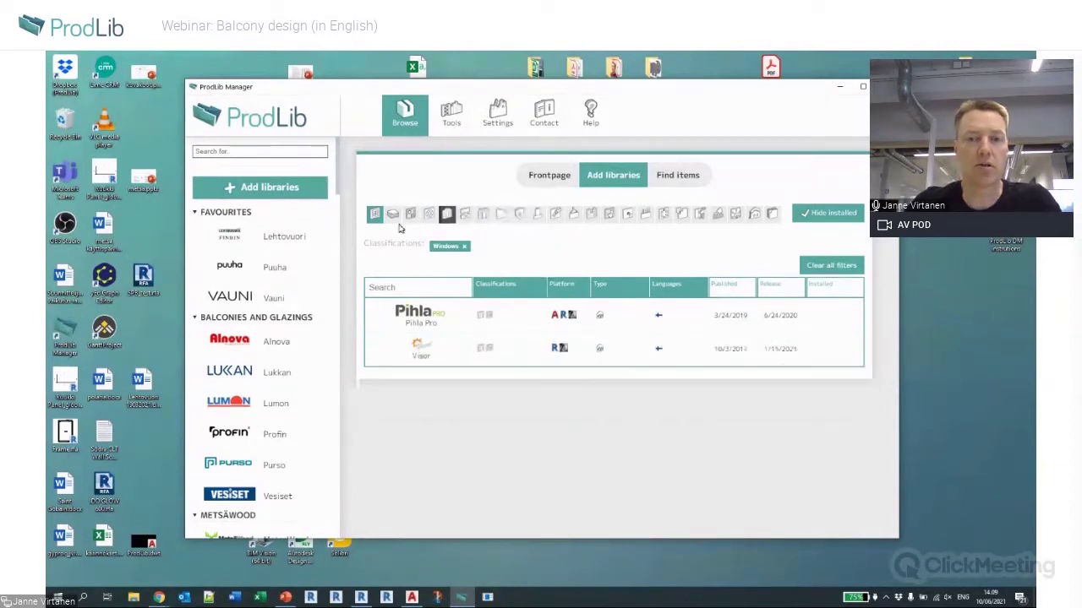
{"action": "left_click", "coordinate": [374, 213]}
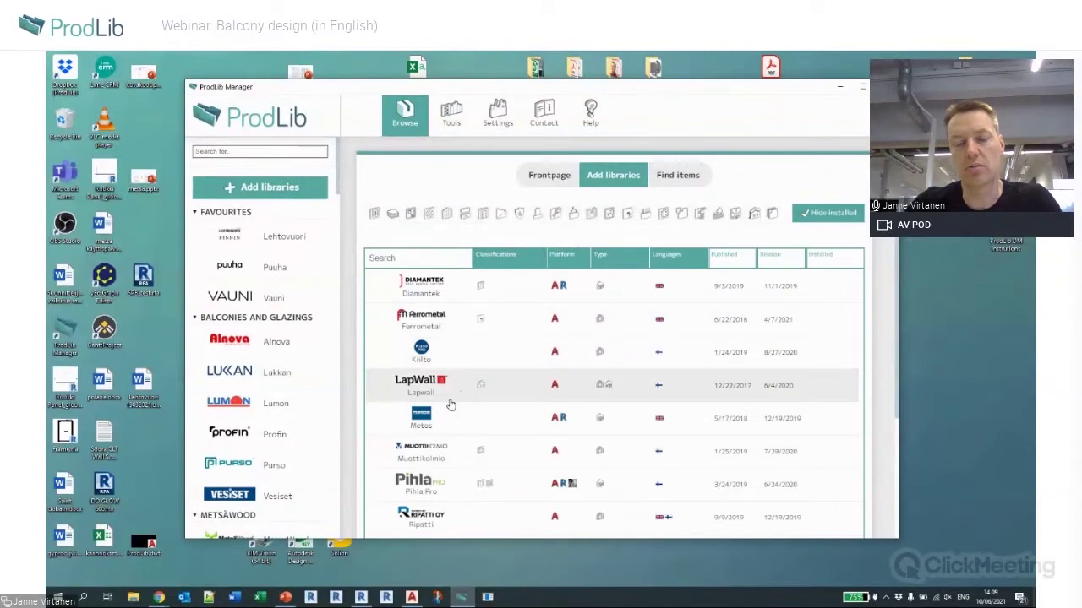
View the Platform filter options for the library list and return without choosing one.
{"action": "left_click", "coordinate": [420, 259]}
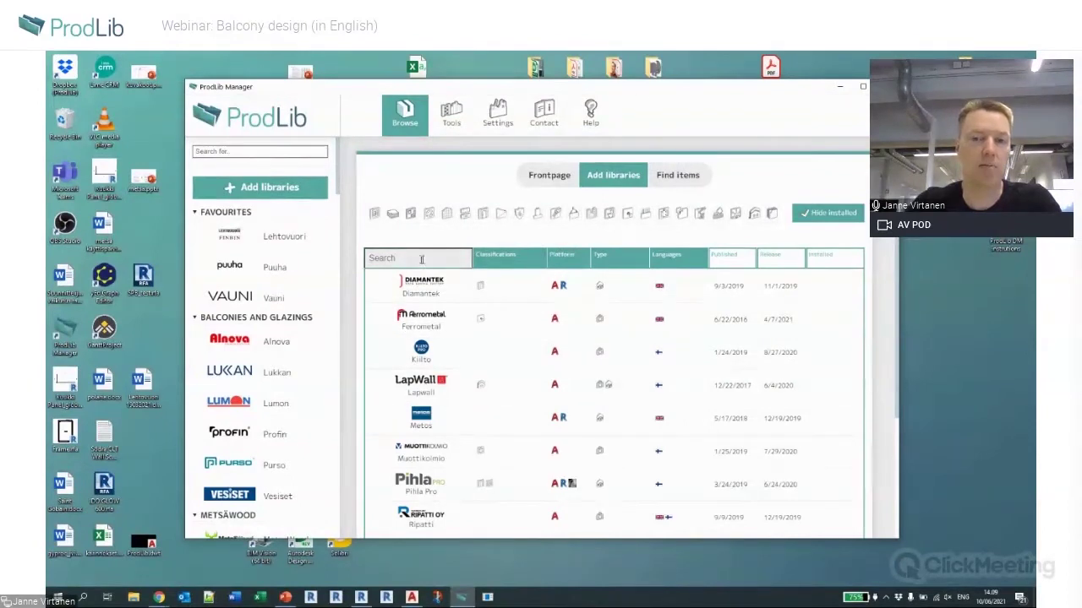
{"action": "left_click", "coordinate": [565, 255]}
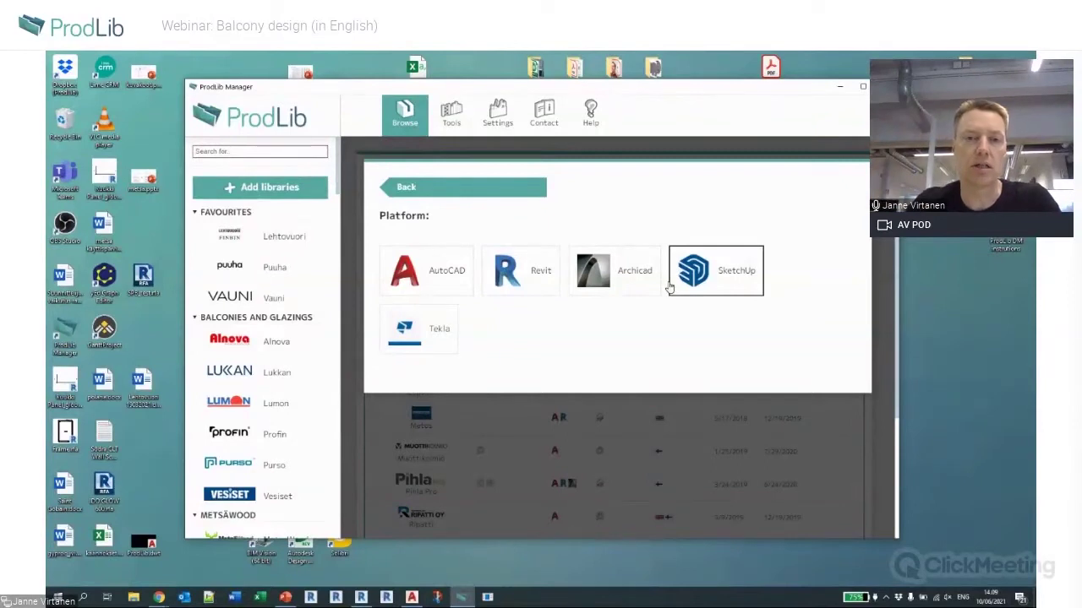
{"action": "left_click", "coordinate": [464, 188]}
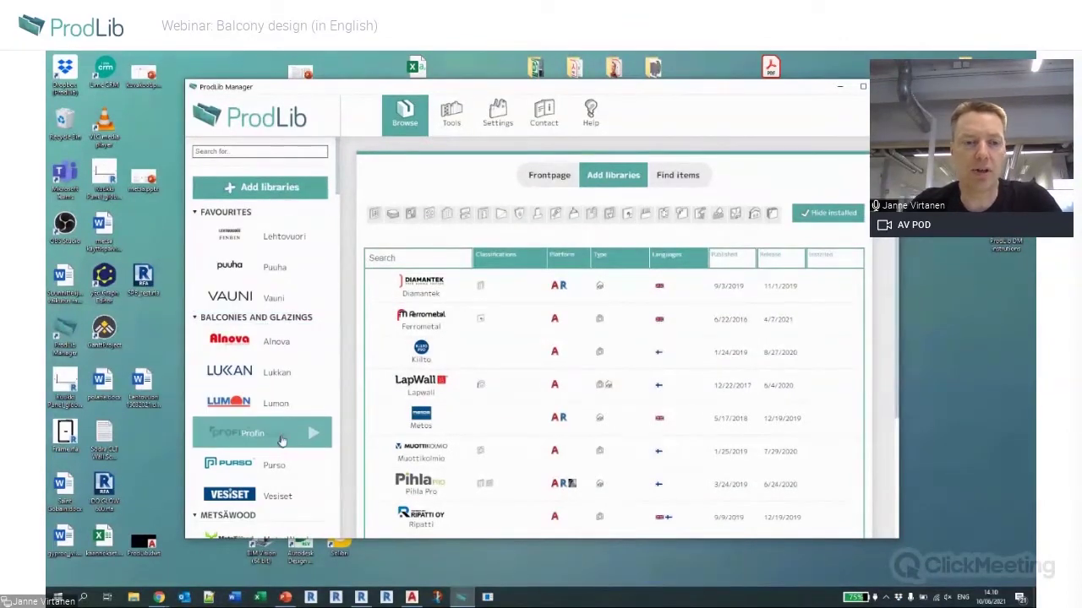
Look through the grouped manufacturer libraries down to the Installed Libraries group.
{"action": "scroll", "coordinate": [281, 440], "scroll_direction": "down", "scroll_amount": 5}
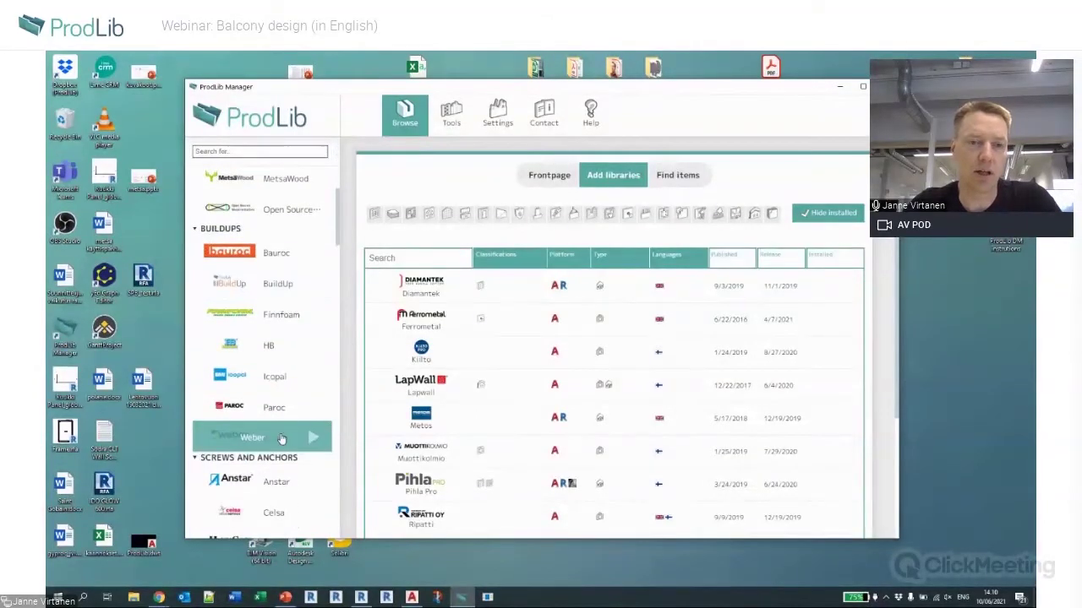
{"action": "scroll", "coordinate": [281, 439], "scroll_direction": "down", "scroll_amount": 6}
{"action": "scroll", "coordinate": [282, 438], "scroll_direction": "up", "scroll_amount": 5}
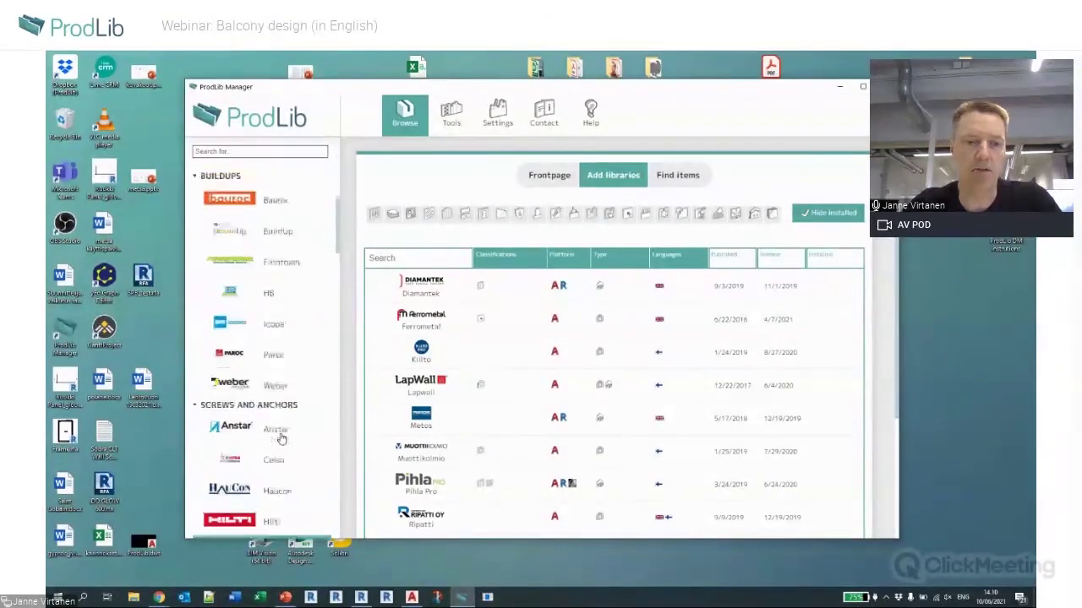
{"action": "scroll", "coordinate": [282, 438], "scroll_direction": "down", "scroll_amount": 5}
{"action": "scroll", "coordinate": [282, 438], "scroll_direction": "down", "scroll_amount": 5}
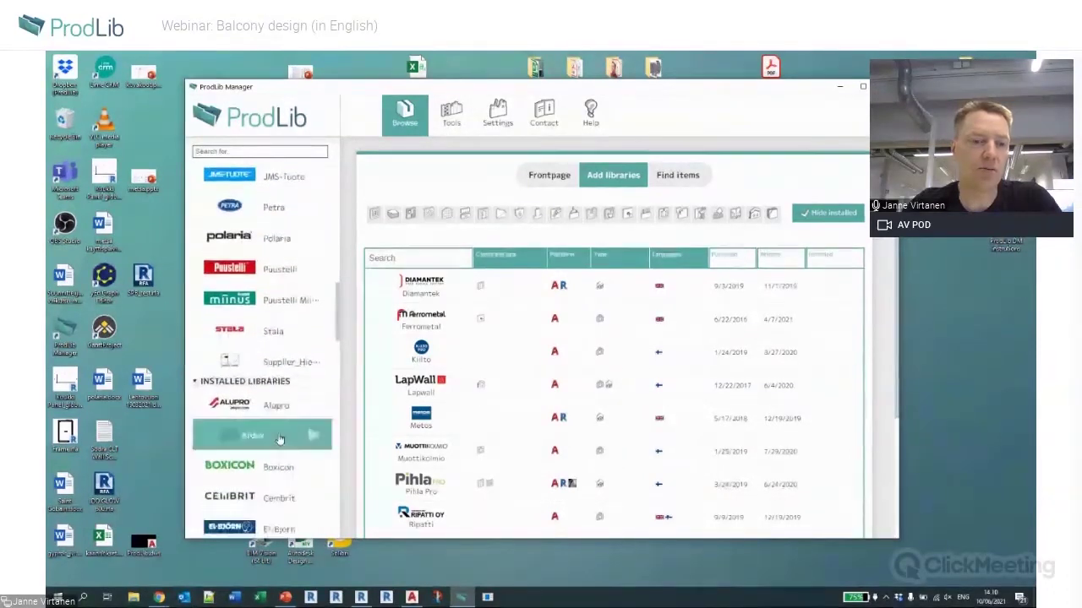
{"action": "scroll", "coordinate": [281, 438], "scroll_direction": "down", "scroll_amount": 1}
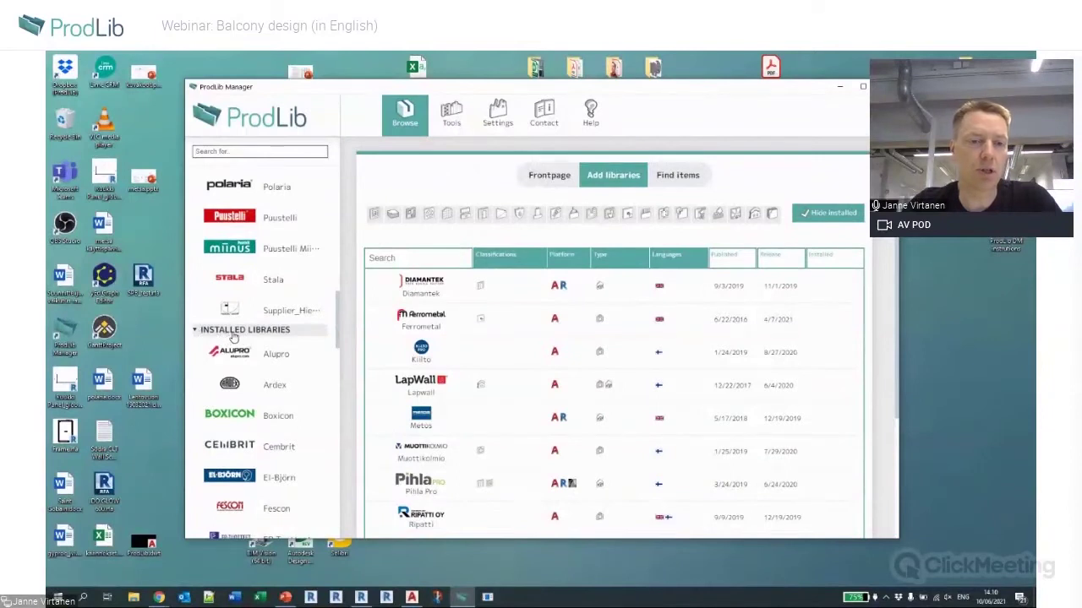
Collapse the Kitchen and Bathroom, custom user-named, Screws and Anchors, Buildups and Metsäwood groups in the library list.
{"action": "scroll", "coordinate": [221, 405], "scroll_direction": "up", "scroll_amount": 9}
{"action": "left_click", "coordinate": [222, 453]}
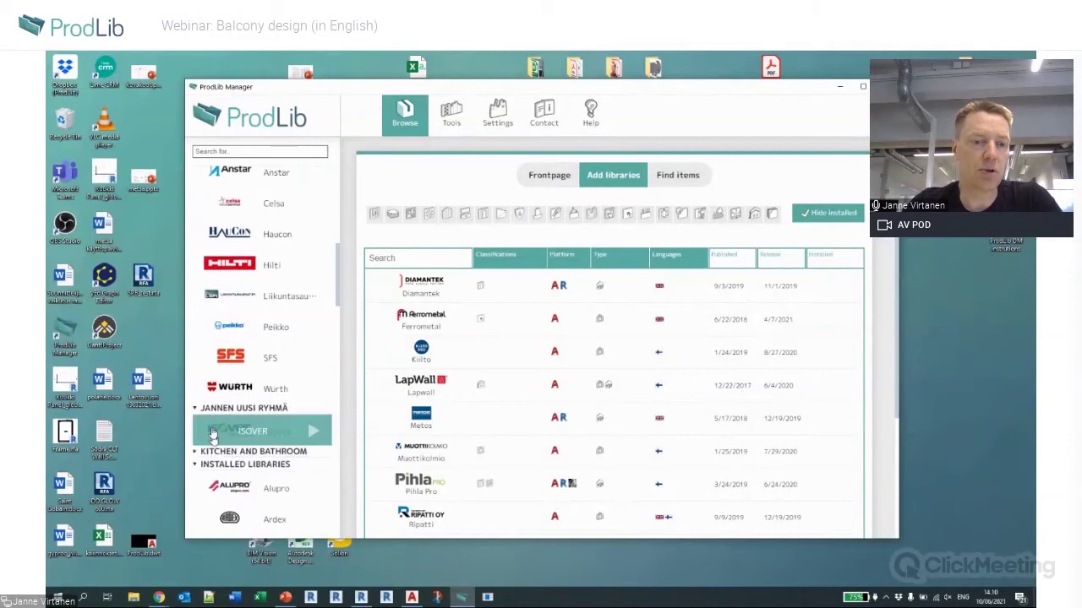
{"action": "left_click", "coordinate": [213, 414]}
{"action": "scroll", "coordinate": [207, 411], "scroll_direction": "up", "scroll_amount": 5}
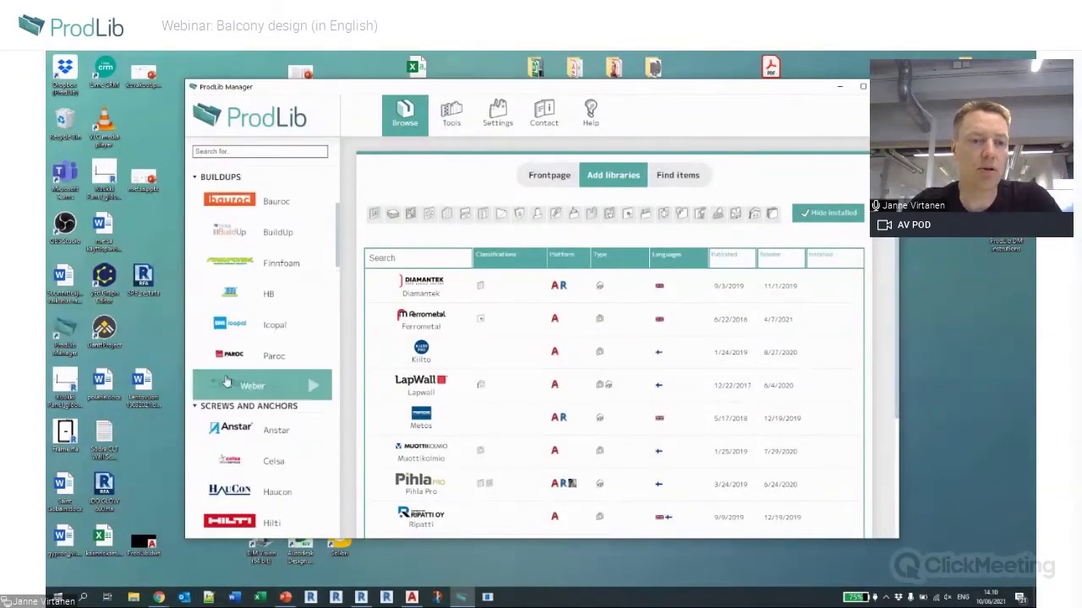
{"action": "left_click", "coordinate": [202, 409]}
{"action": "scroll", "coordinate": [224, 380], "scroll_direction": "up", "scroll_amount": 5}
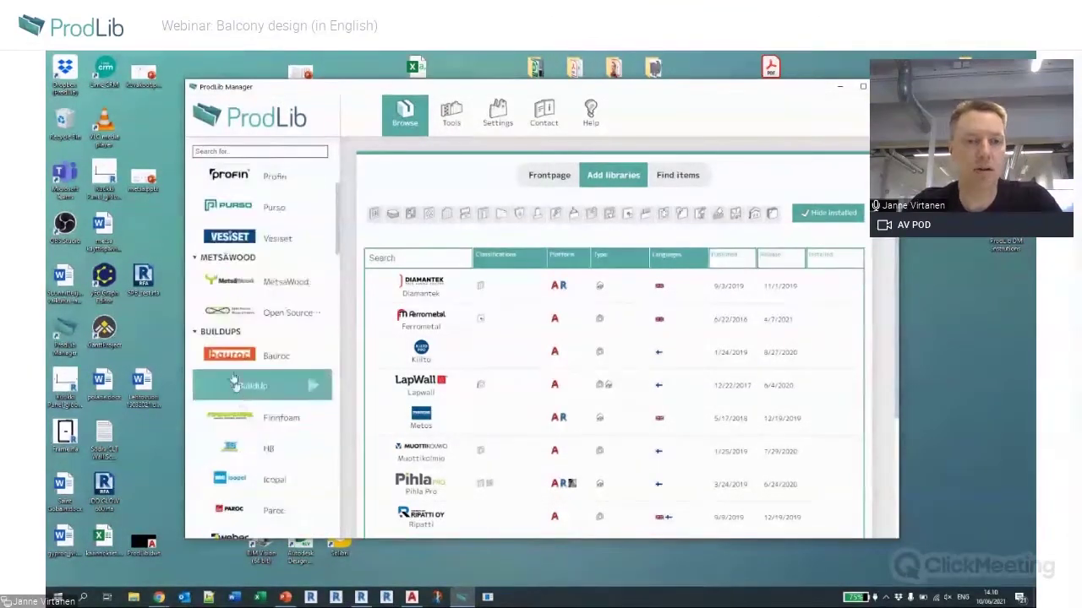
{"action": "left_click", "coordinate": [222, 332]}
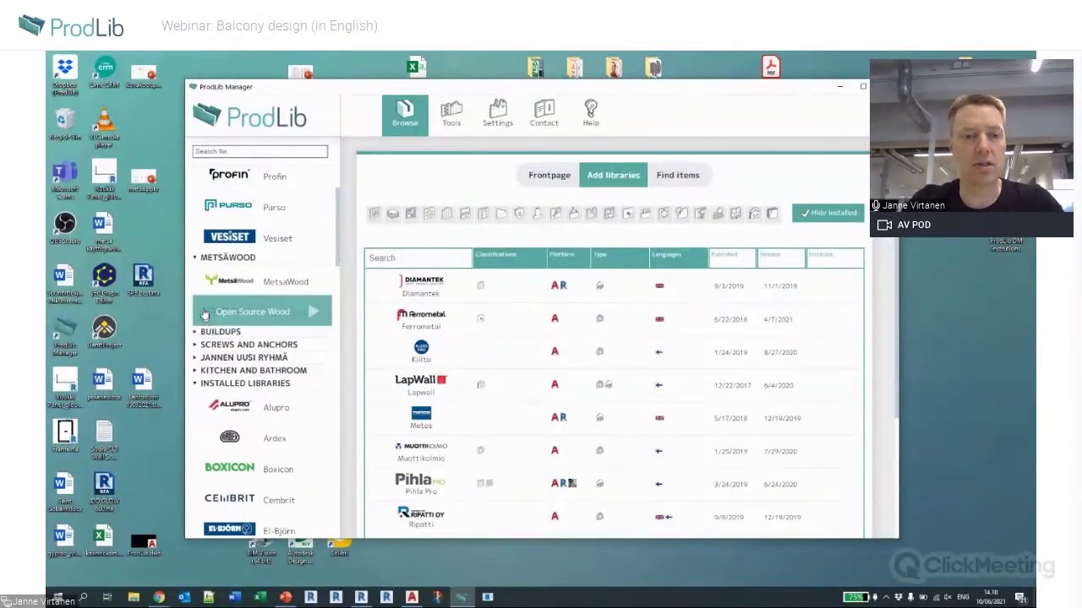
{"action": "left_click", "coordinate": [227, 257]}
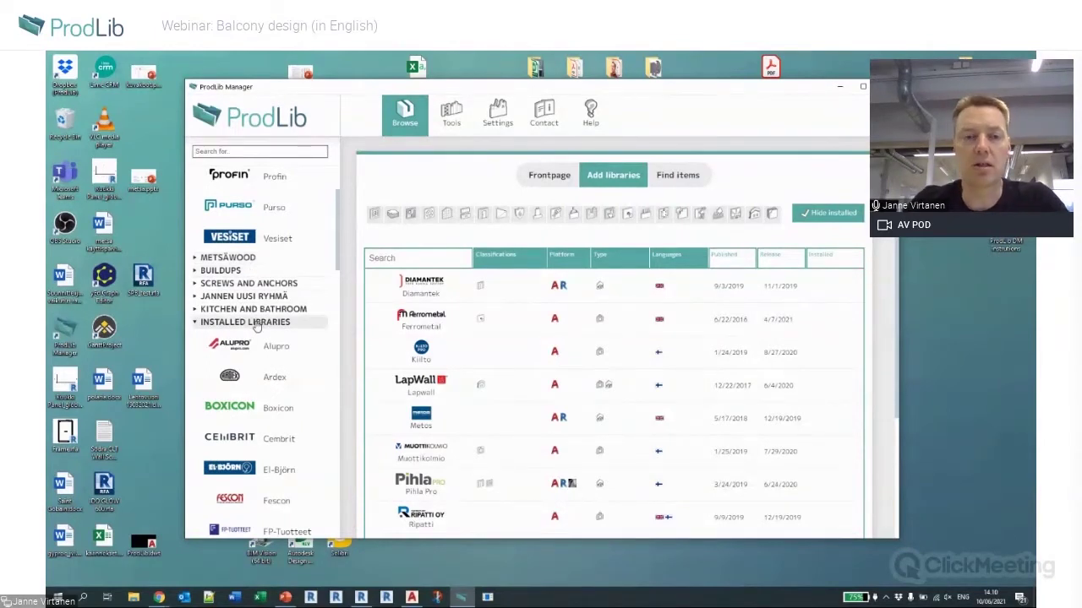
Delete the non-empty custom user-named group from the libraries grouping settings and confirm its deletion.
{"action": "scroll", "coordinate": [270, 363], "scroll_direction": "up", "scroll_amount": 2}
{"action": "scroll", "coordinate": [272, 371], "scroll_direction": "up", "scroll_amount": 3}
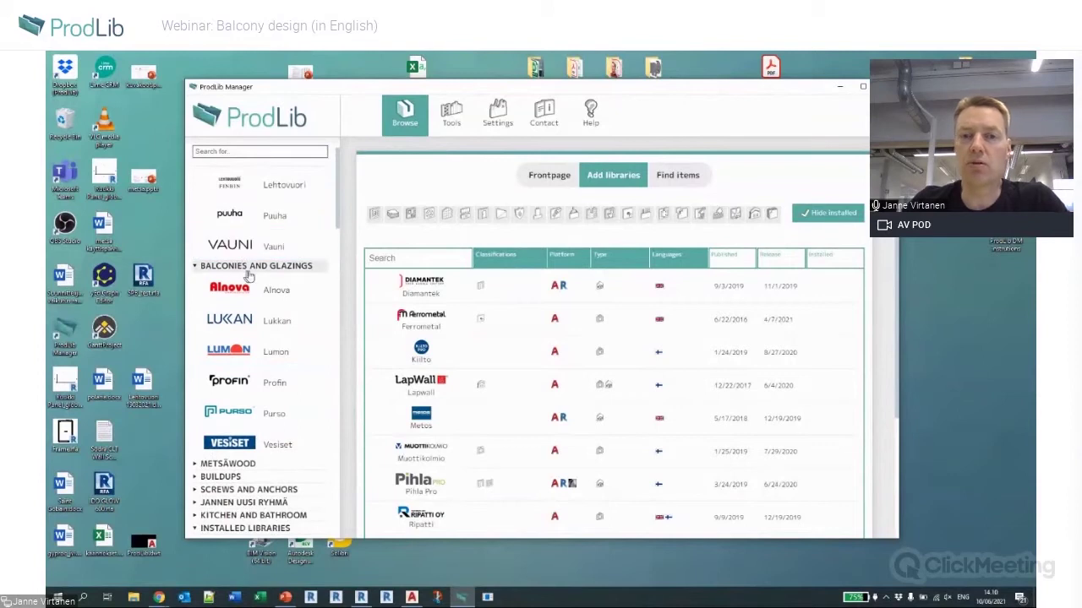
{"action": "left_click", "coordinate": [497, 116]}
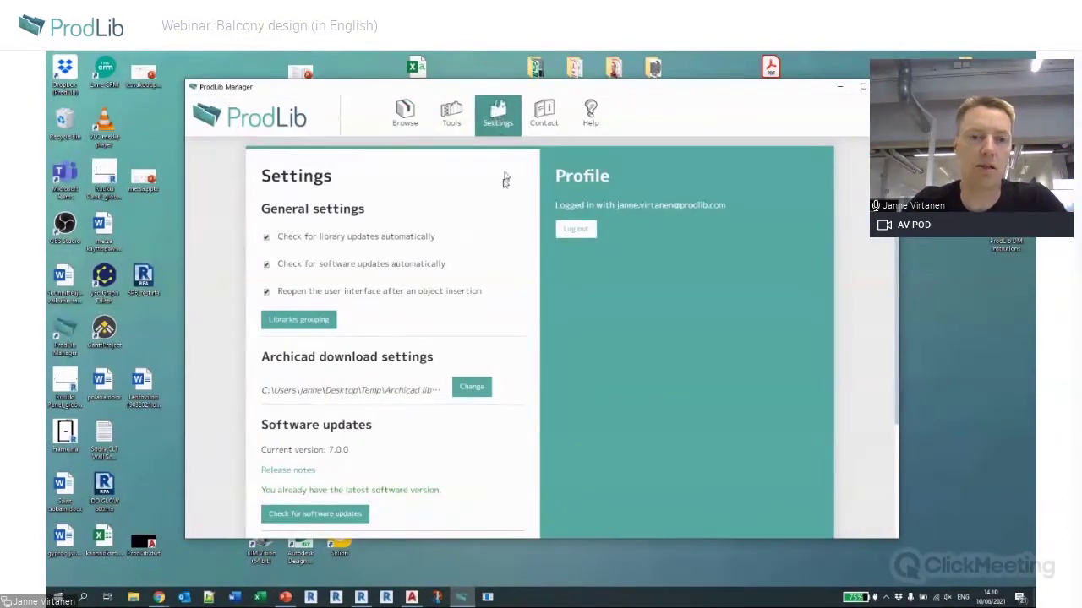
{"action": "left_click", "coordinate": [300, 326]}
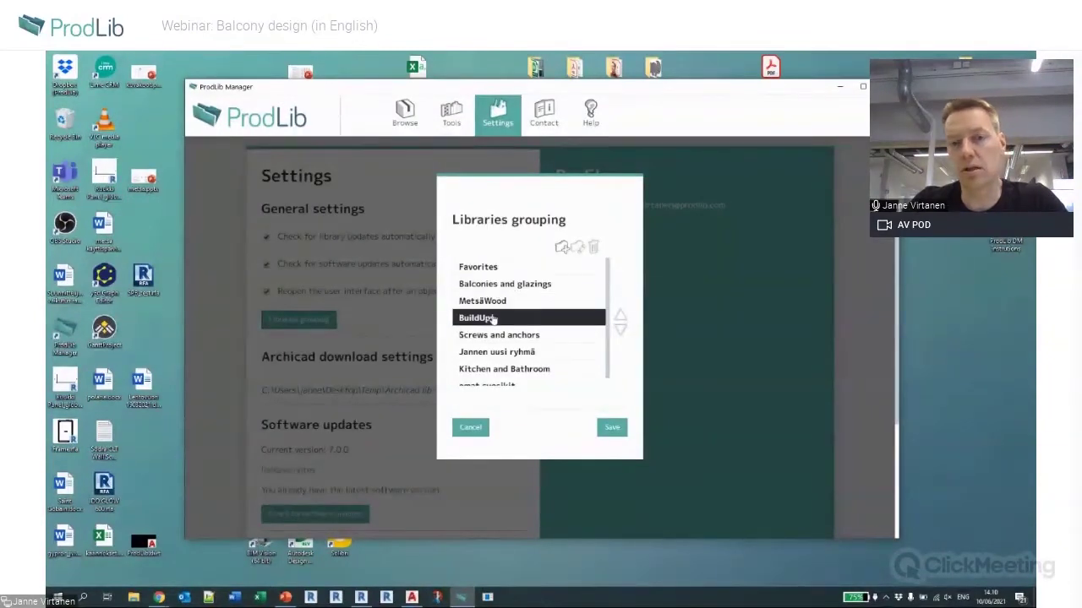
{"action": "left_click", "coordinate": [498, 370]}
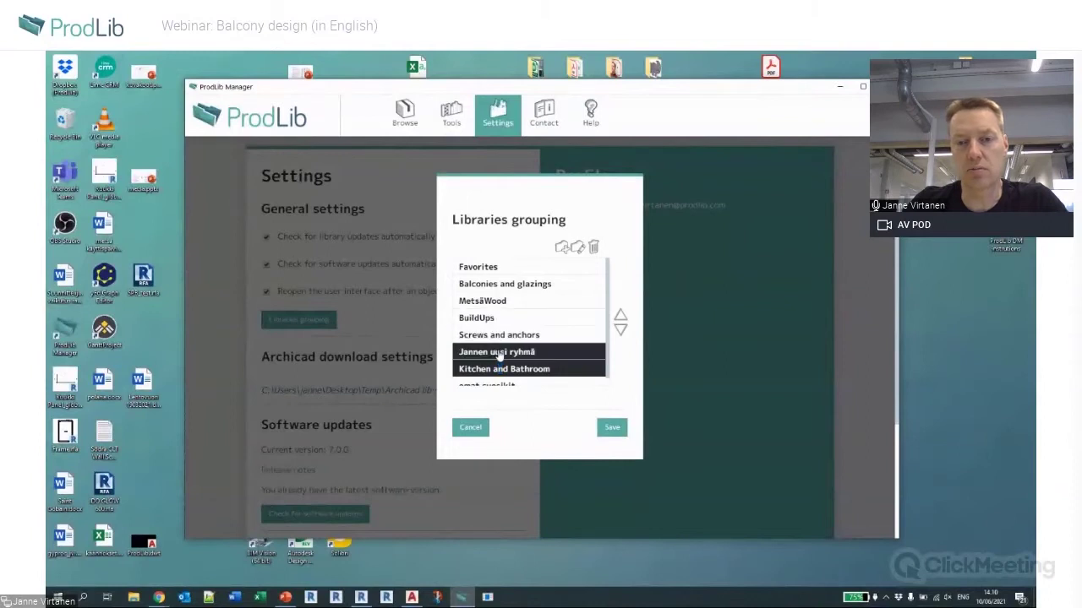
{"action": "left_click", "coordinate": [500, 351]}
{"action": "left_click", "coordinate": [593, 247]}
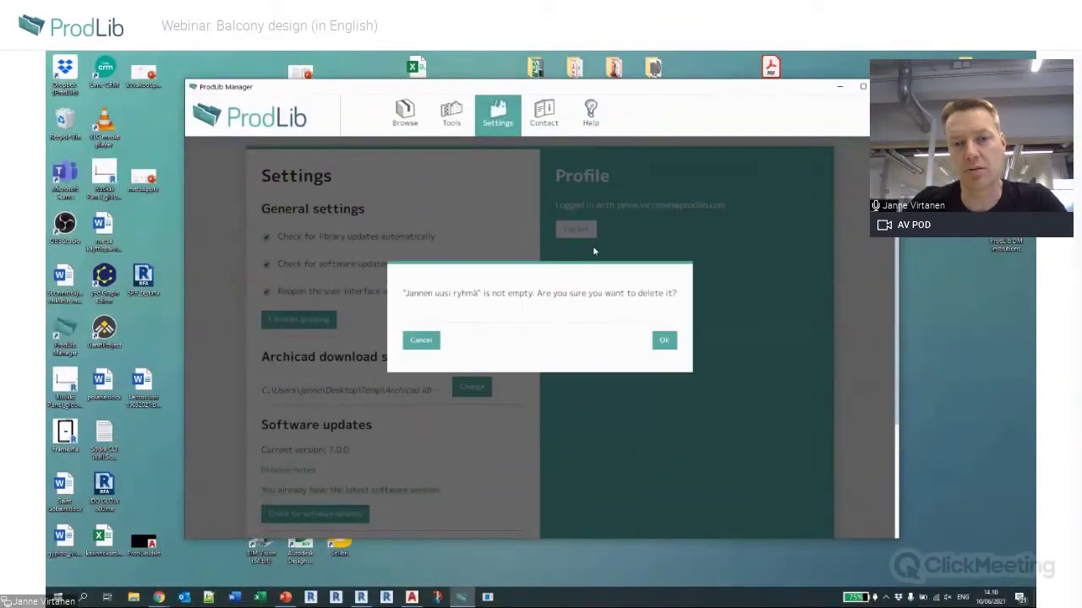
{"action": "left_click", "coordinate": [663, 339]}
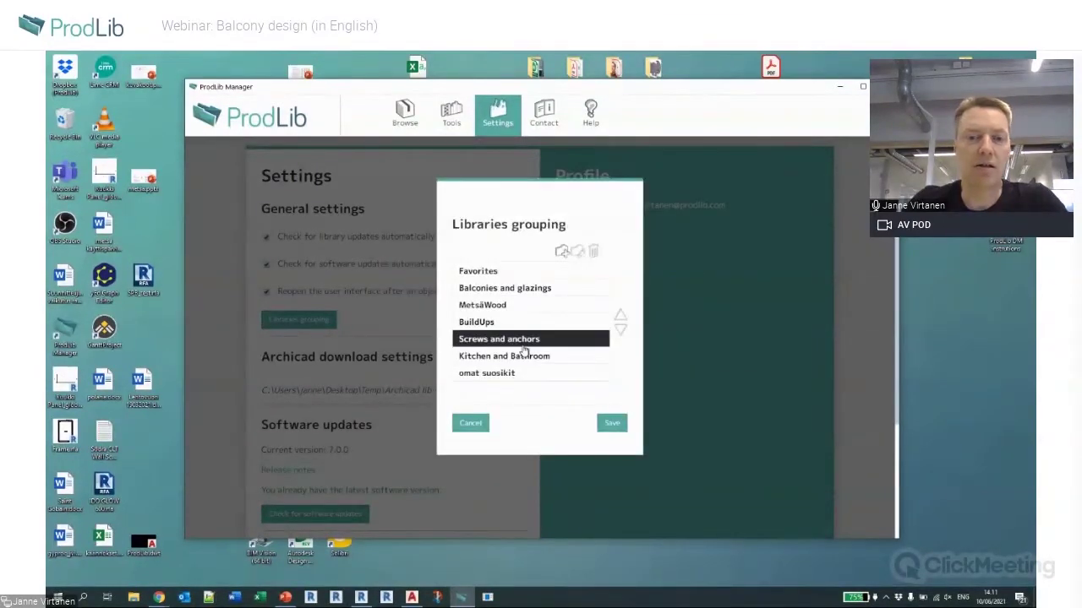
Delete the "omat suosikit" group and save the libraries grouping.
{"action": "left_click", "coordinate": [594, 250]}
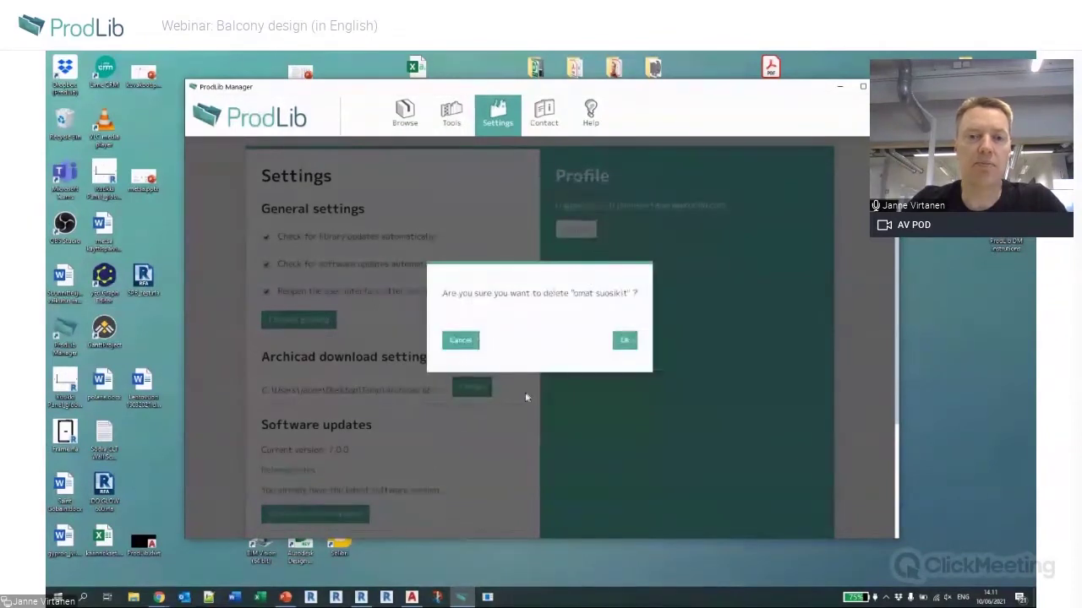
{"action": "left_click", "coordinate": [624, 339]}
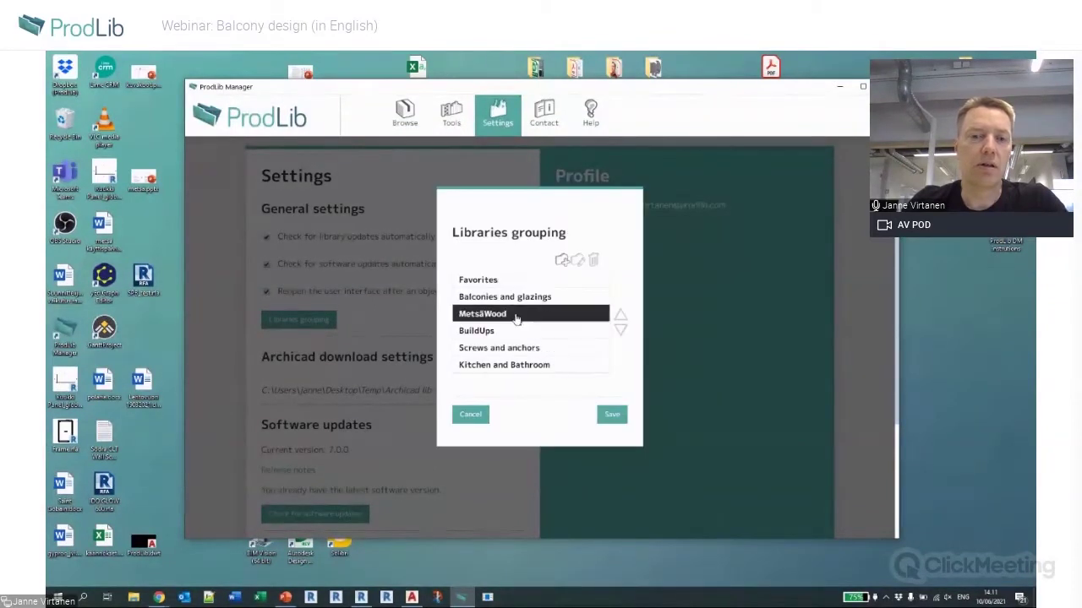
{"action": "left_click", "coordinate": [612, 415]}
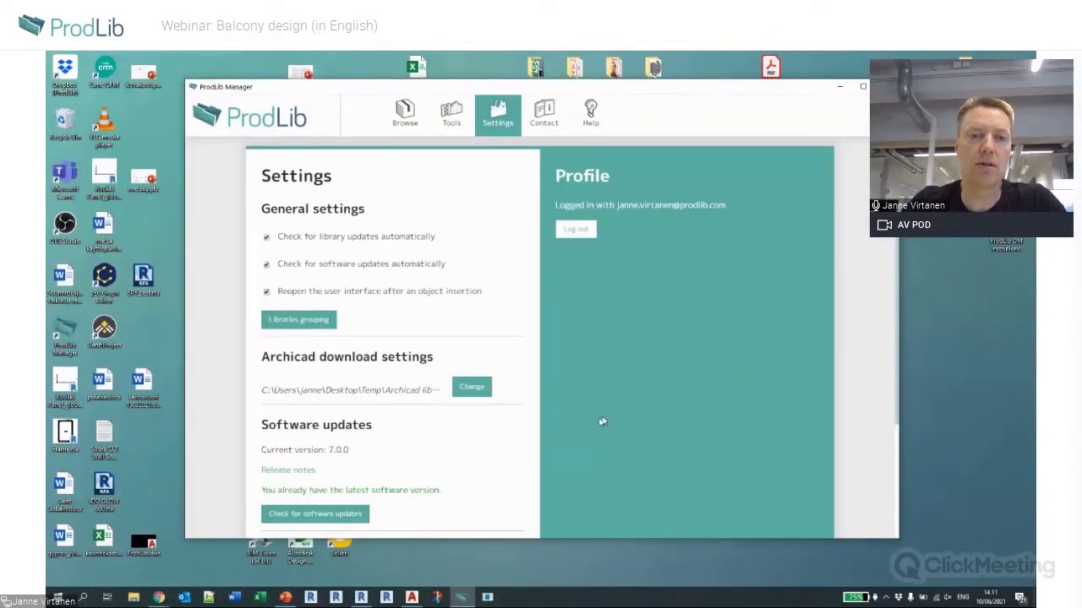
Open the Vauni library's information page and view its Grouping options without changing the Favorites assignment.
{"action": "left_click", "coordinate": [403, 114]}
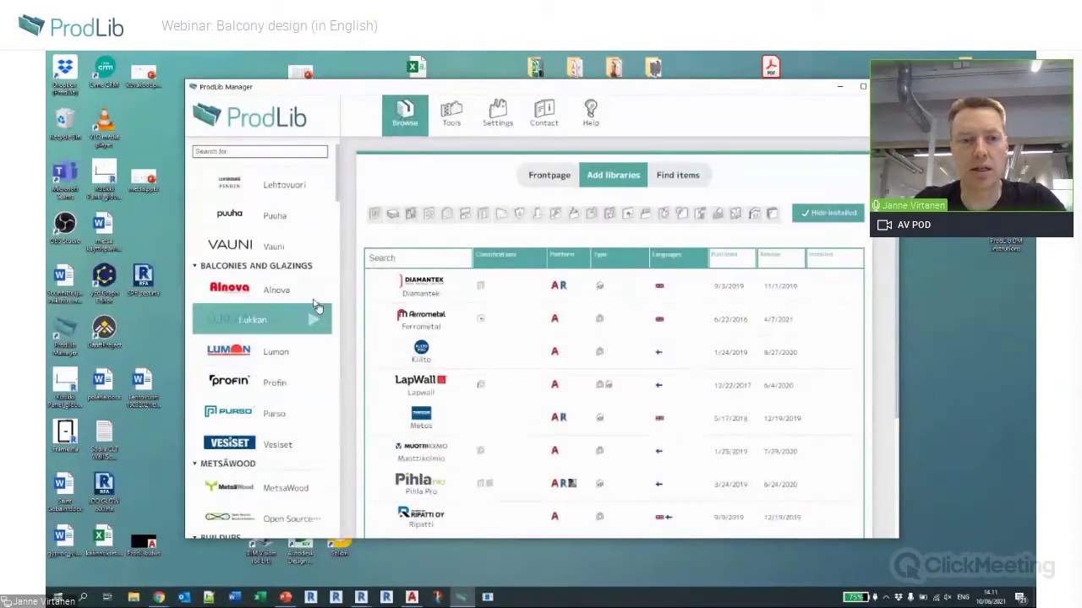
{"action": "left_click", "coordinate": [254, 245]}
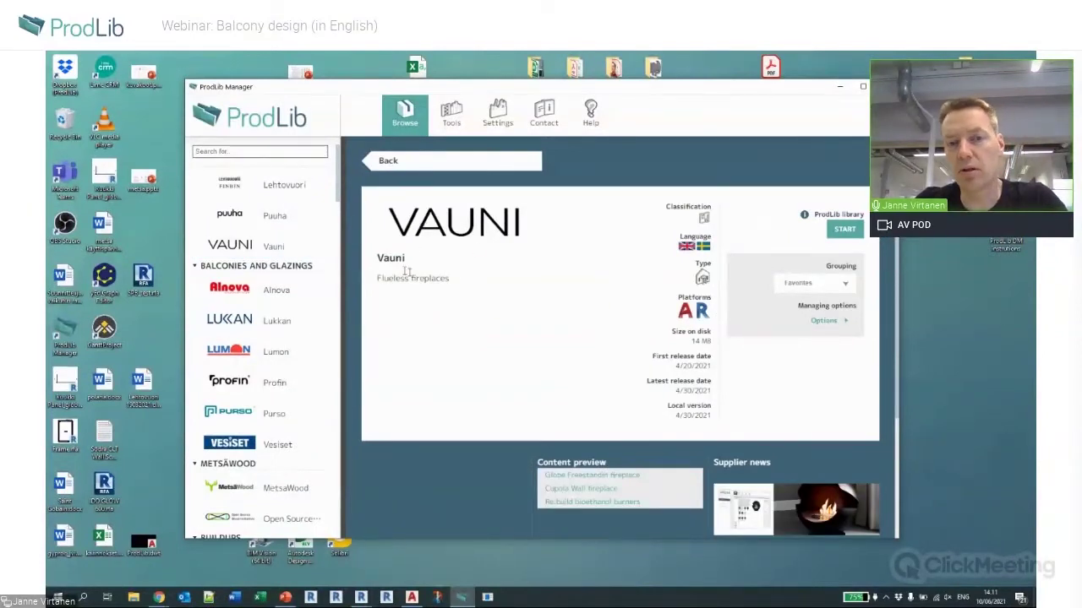
{"action": "left_click", "coordinate": [841, 288]}
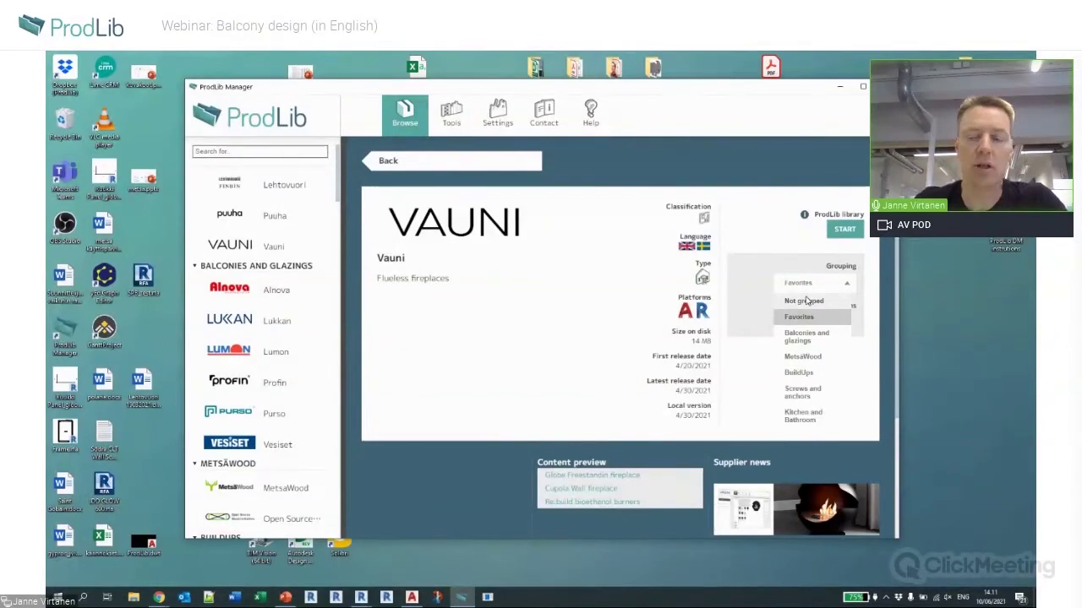
{"action": "left_click", "coordinate": [527, 357]}
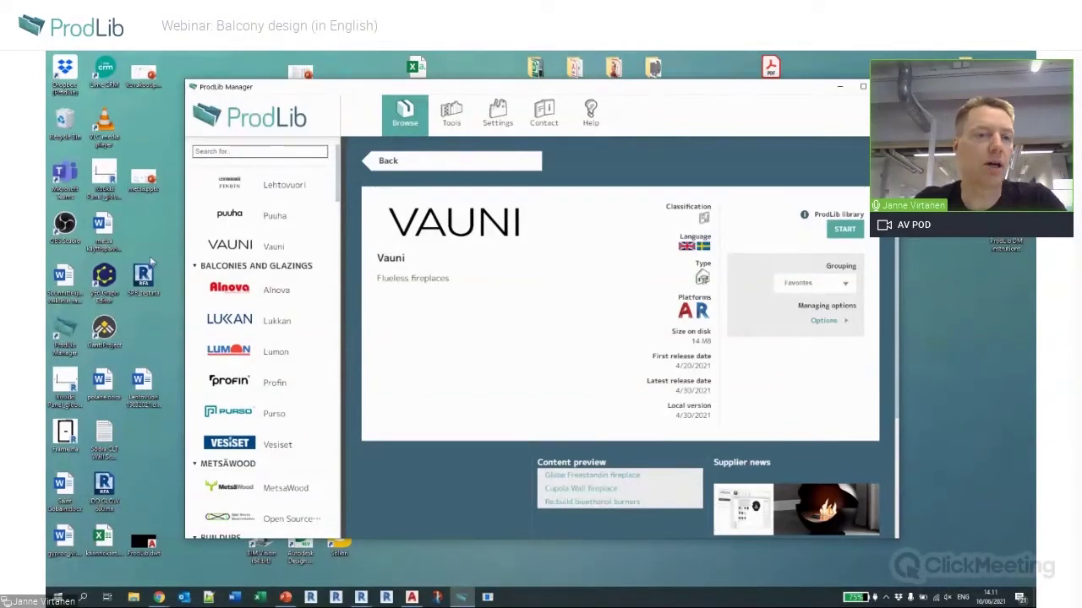
Collapse the MetsäWood and BuildUps groups in the library list and shift the manager window slightly aside.
{"action": "left_click", "coordinate": [195, 464]}
{"action": "left_click", "coordinate": [195, 476]}
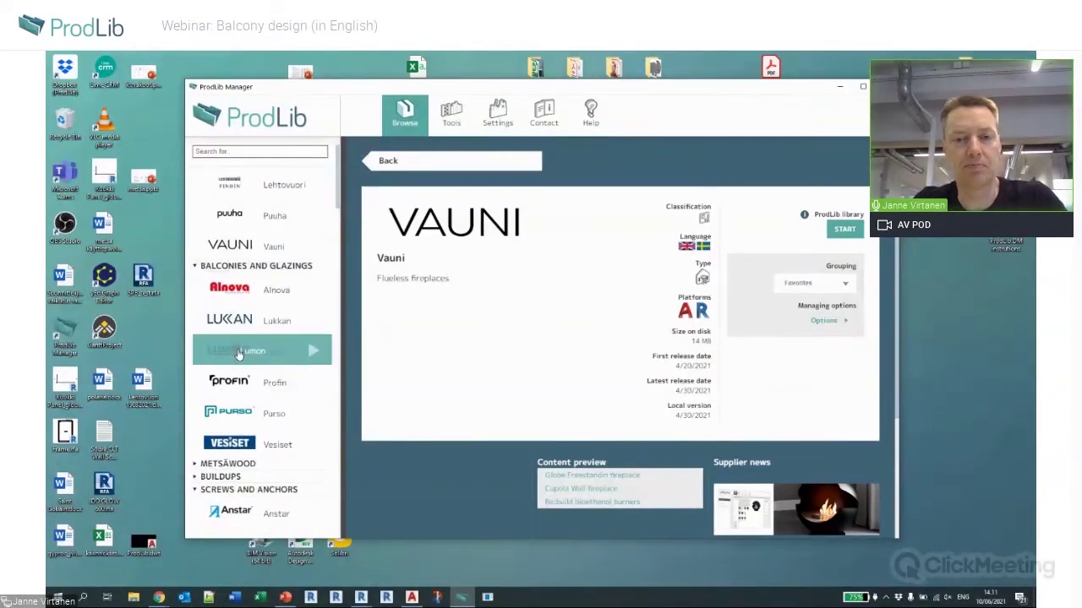
{"action": "left_click_drag", "start_coordinate": [431, 95], "coordinate": [468, 100]}
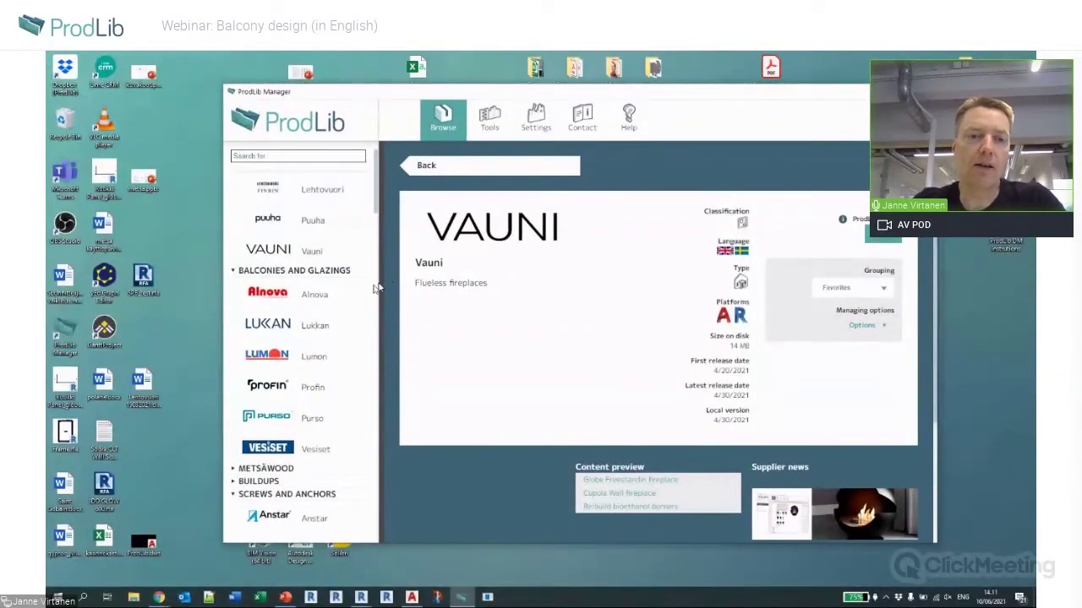
{"action": "scroll", "coordinate": [321, 321], "scroll_direction": "up", "scroll_amount": 2}
{"action": "scroll", "coordinate": [325, 322], "scroll_direction": "down", "scroll_amount": 3}
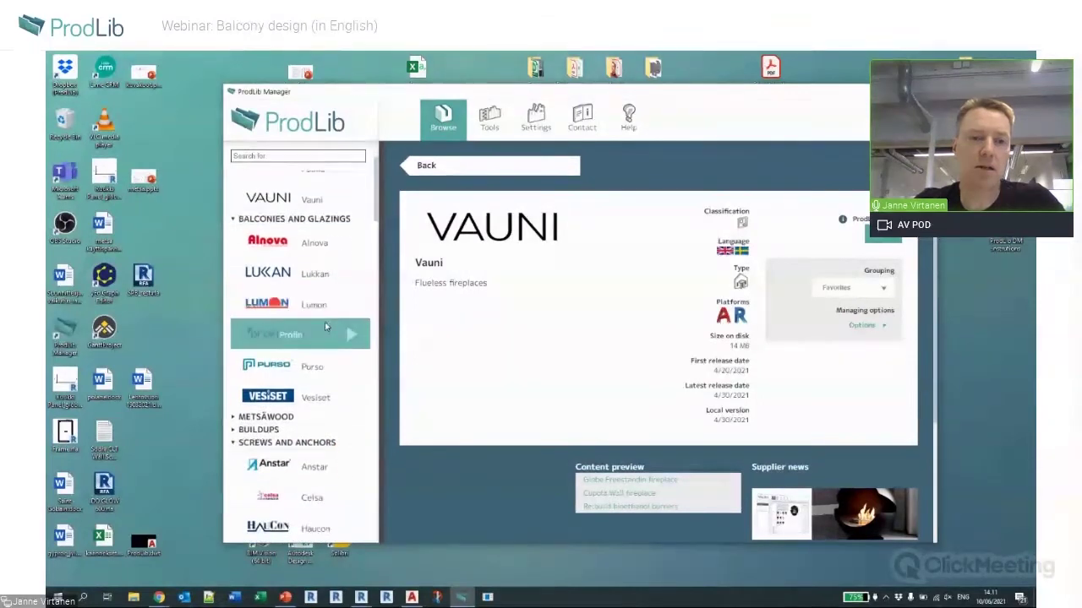
Start the Alnova library and look through the product categories on its welcome page.
{"action": "left_click", "coordinate": [352, 244]}
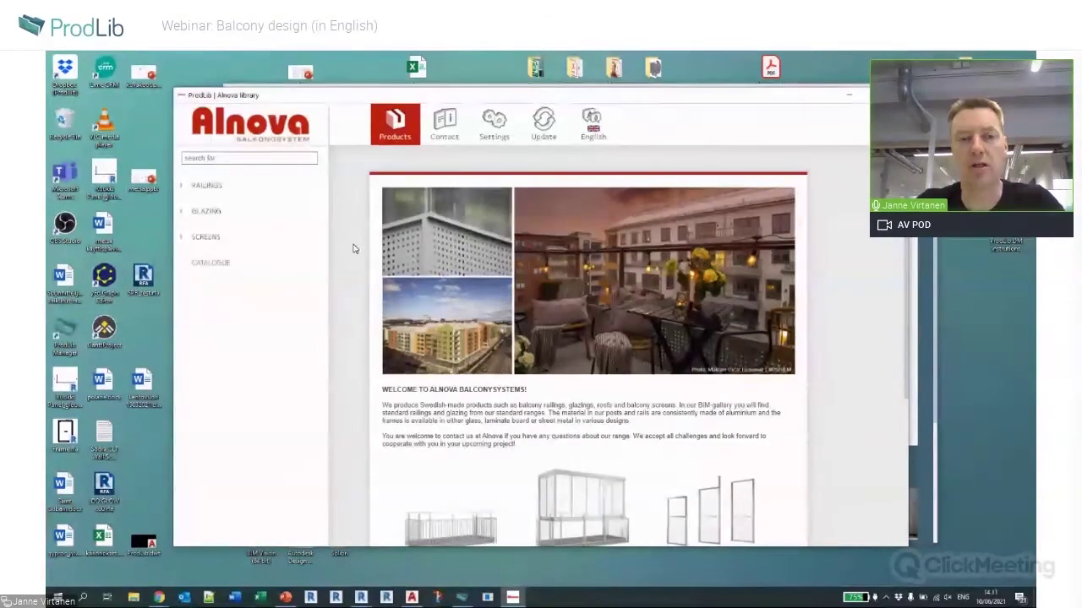
{"action": "left_click_drag", "start_coordinate": [425, 98], "coordinate": [428, 90]}
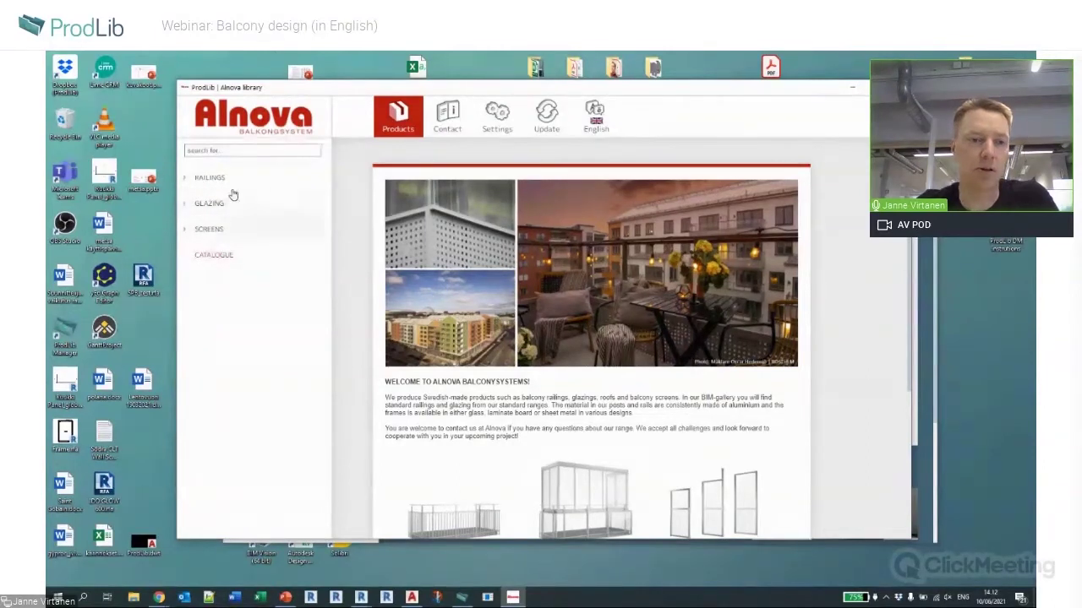
{"action": "scroll", "coordinate": [597, 444], "scroll_direction": "down", "scroll_amount": 1}
{"action": "scroll", "coordinate": [597, 443], "scroll_direction": "down", "scroll_amount": 1}
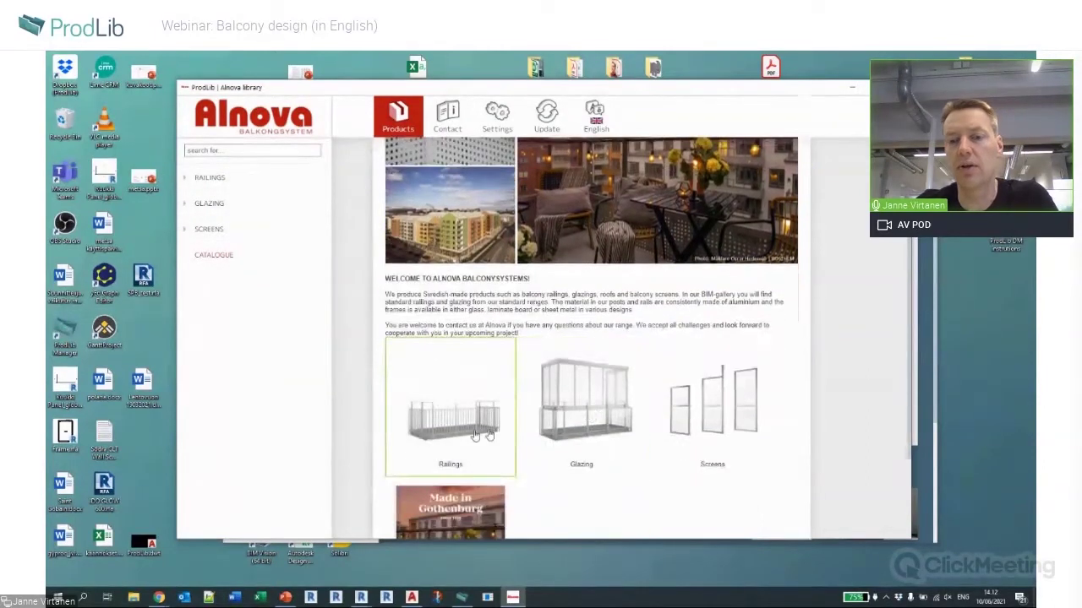
{"action": "scroll", "coordinate": [676, 446], "scroll_direction": "down", "scroll_amount": 3}
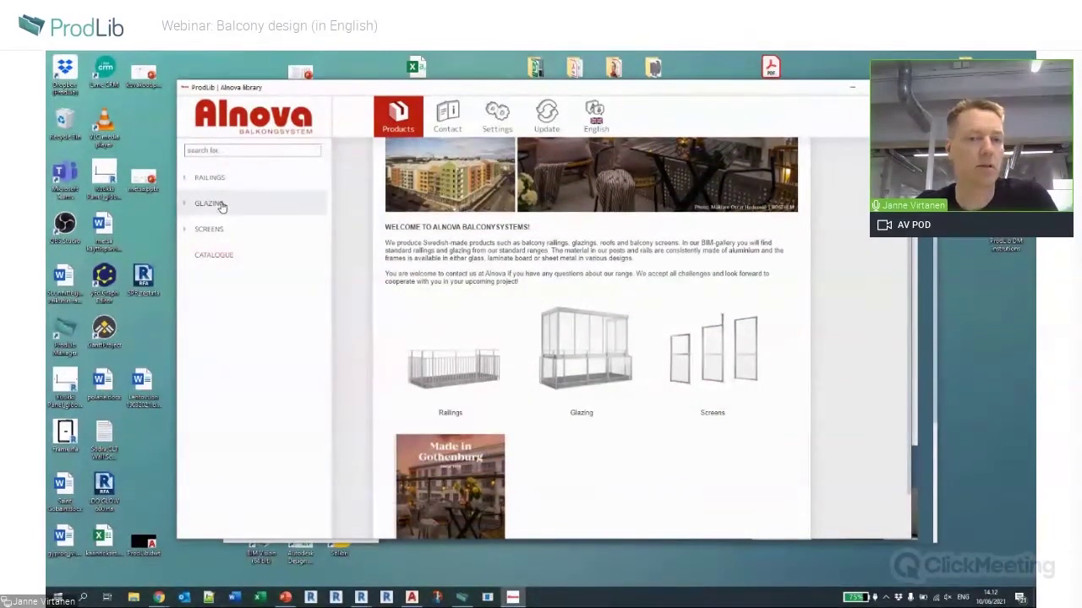
View the Slide and fold-doors glazing product and the Disc railing product in the Alnova library.
{"action": "left_click", "coordinate": [607, 370]}
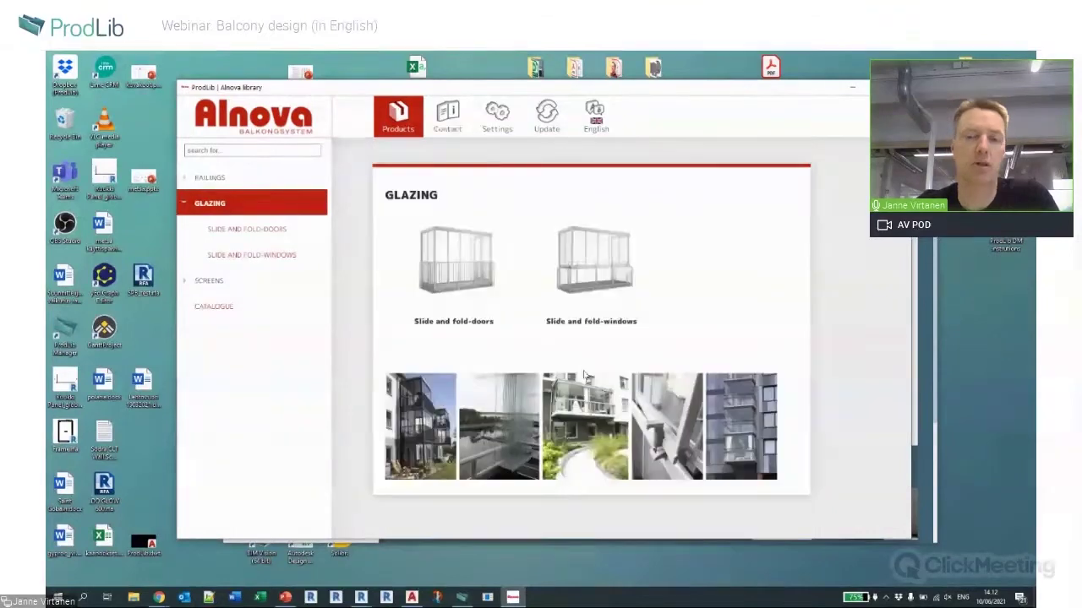
{"action": "left_click", "coordinate": [461, 270]}
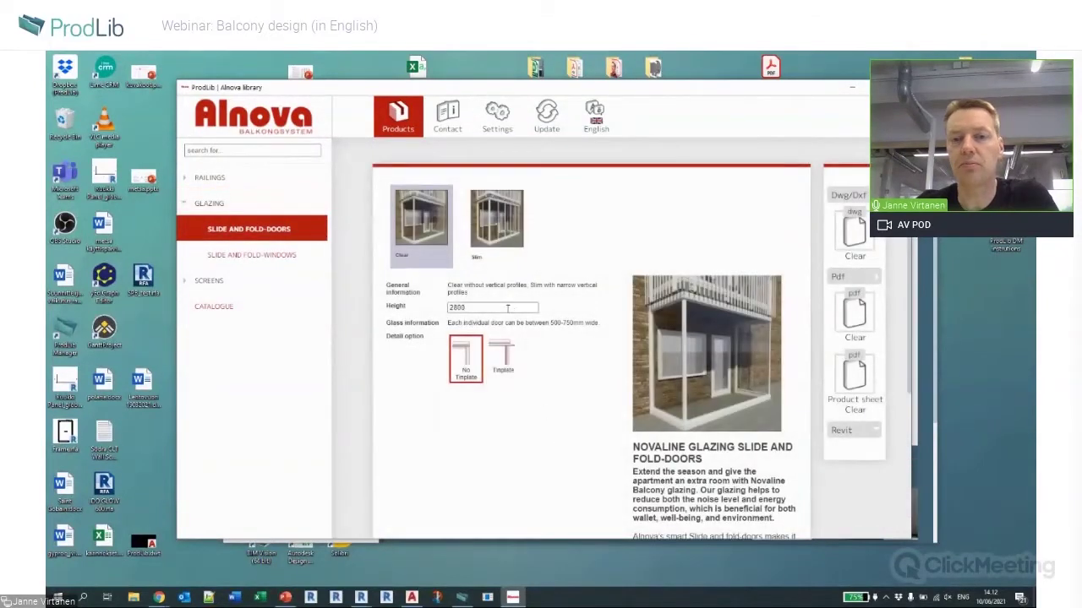
{"action": "left_click", "coordinate": [253, 178]}
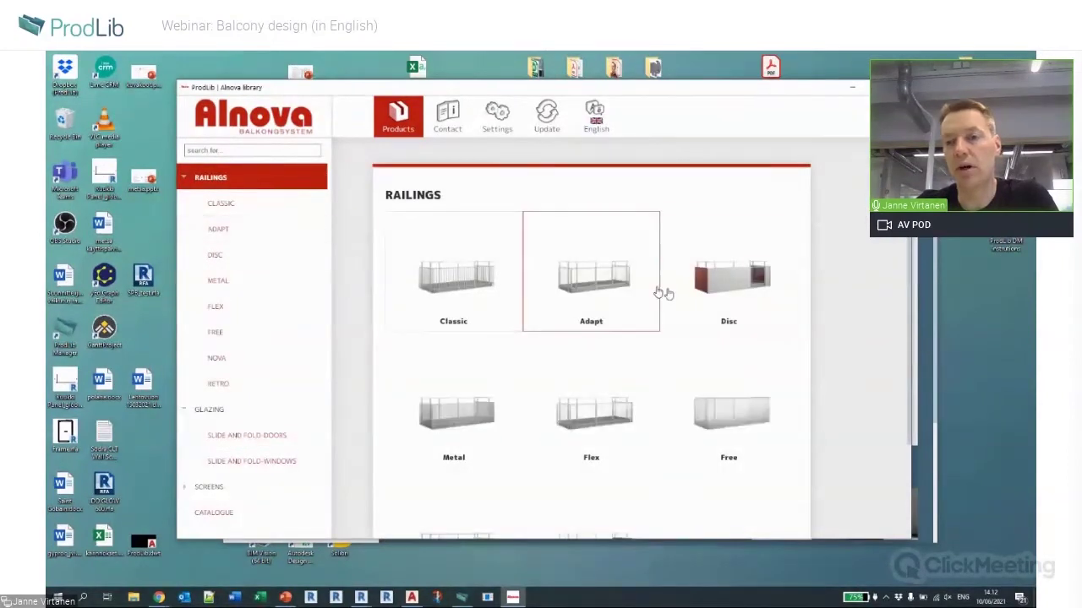
{"action": "left_click", "coordinate": [726, 277]}
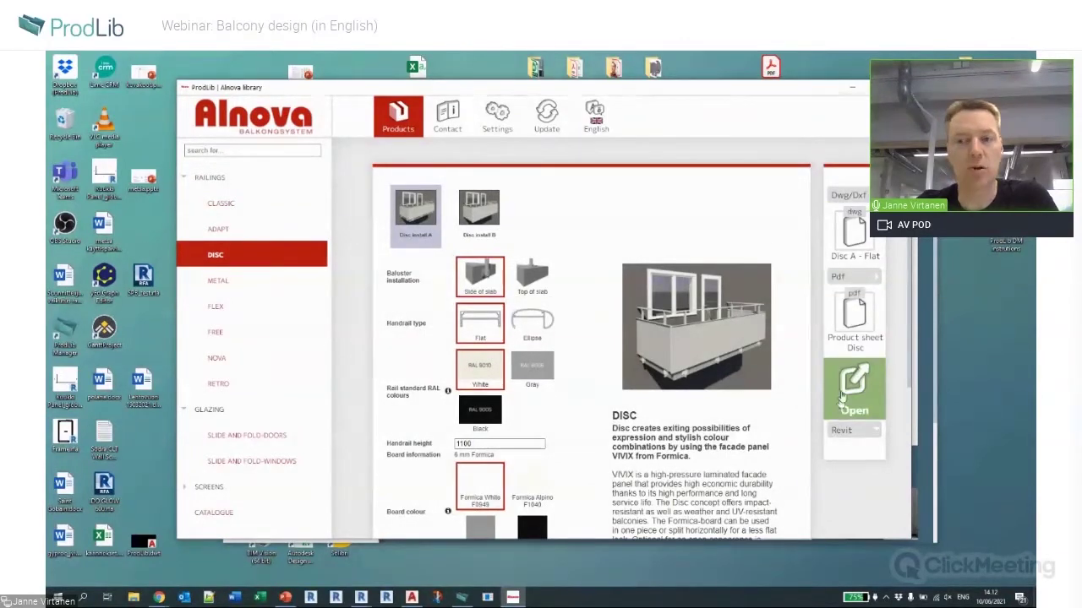
Examine the DWG, PDF and Revit content offered for the Disc railing, expanding and collapsing the Revit options.
{"action": "mouse_move", "coordinate": [854, 265]}
{"action": "mouse_move", "coordinate": [855, 325]}
{"action": "mouse_move", "coordinate": [862, 224]}
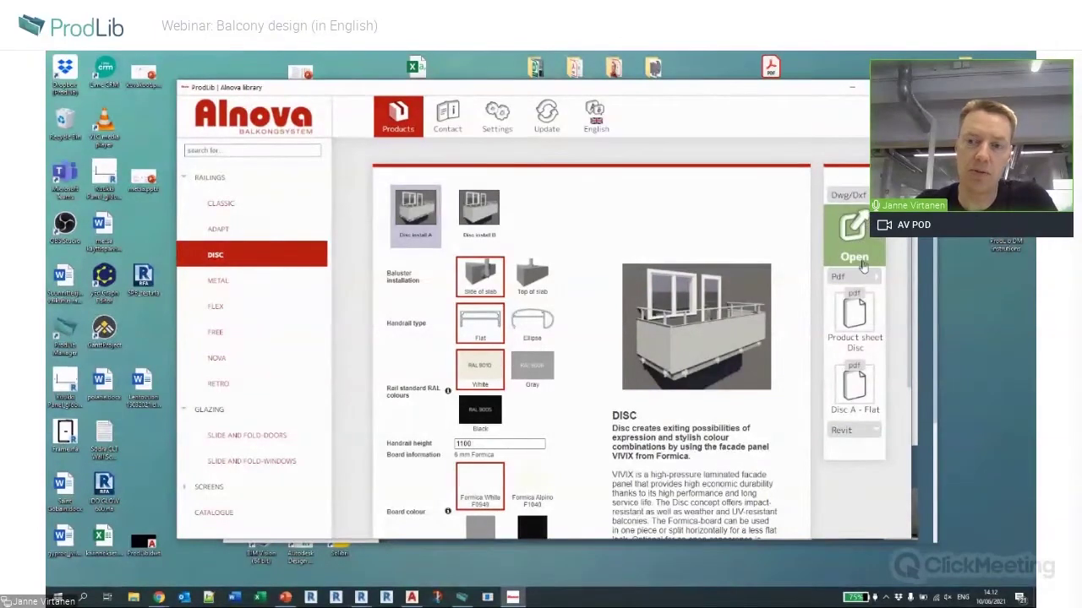
{"action": "mouse_move", "coordinate": [859, 383]}
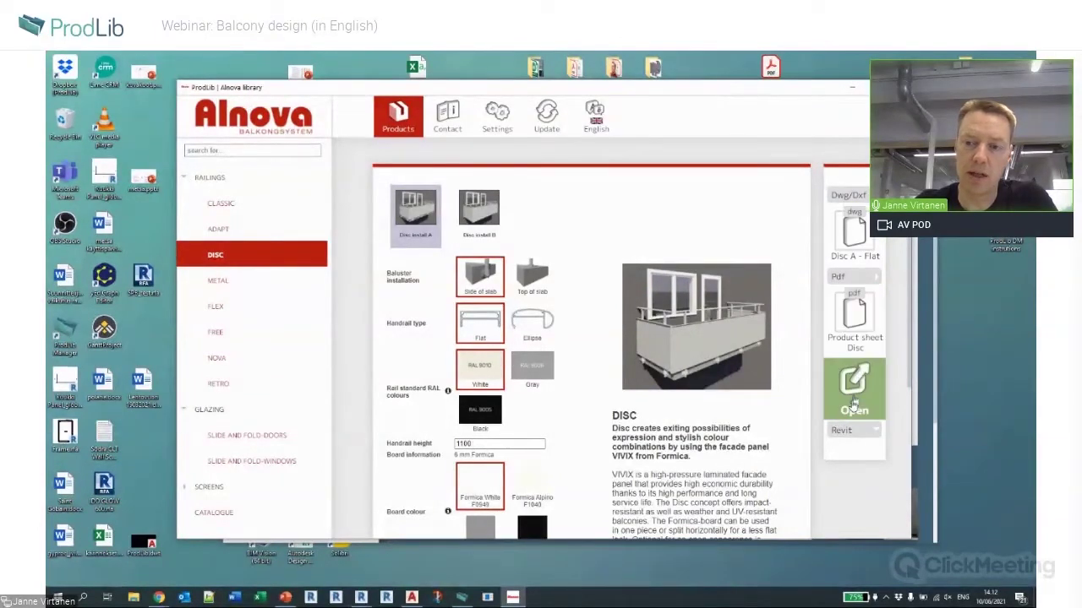
{"action": "left_click", "coordinate": [854, 430]}
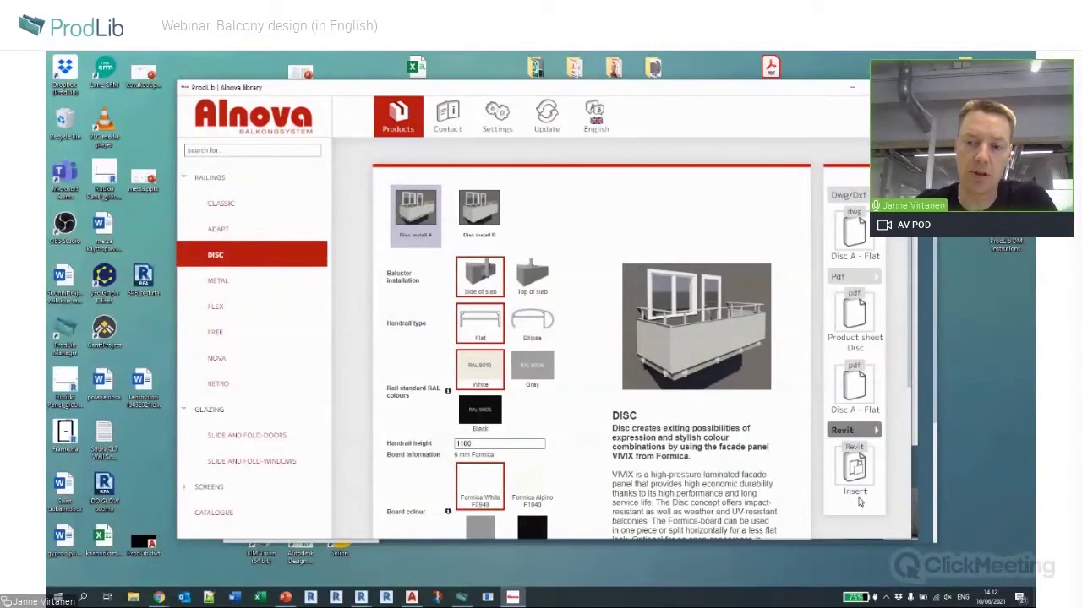
{"action": "left_click", "coordinate": [855, 432]}
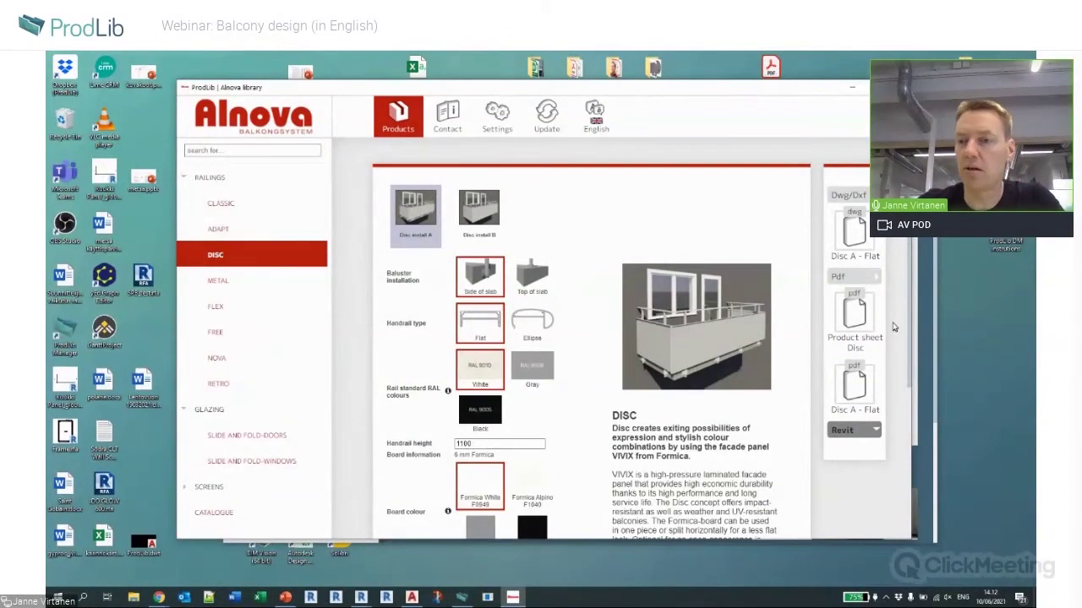
Open the Disc product sheet PDF, read through to its sections and views on page 2, and close it.
{"action": "left_click", "coordinate": [857, 315]}
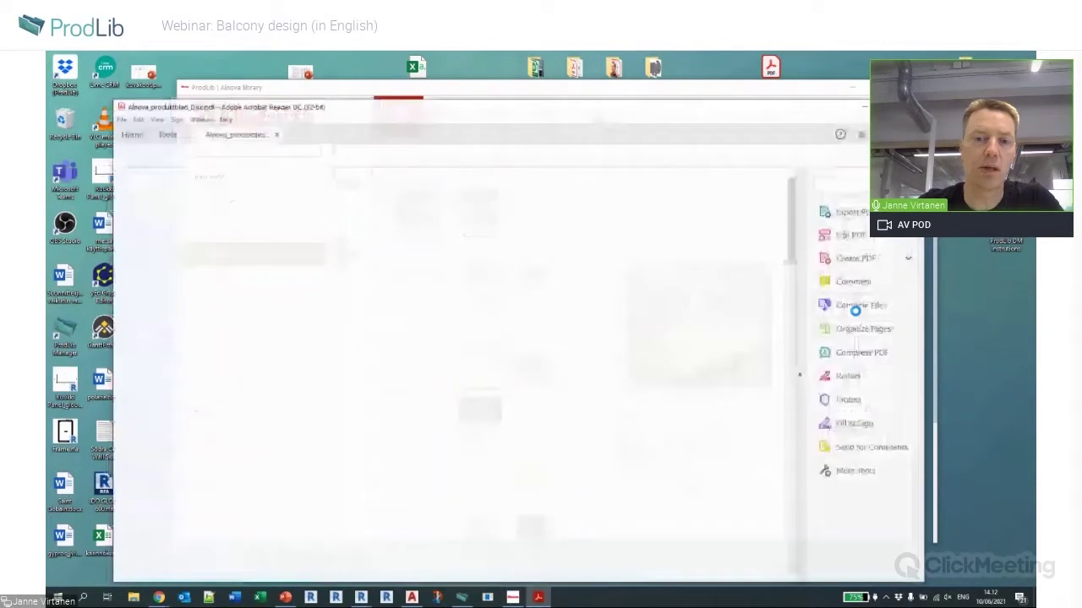
{"action": "scroll", "coordinate": [580, 354], "scroll_direction": "down", "scroll_amount": 3}
{"action": "scroll", "coordinate": [579, 353], "scroll_direction": "down", "scroll_amount": 10}
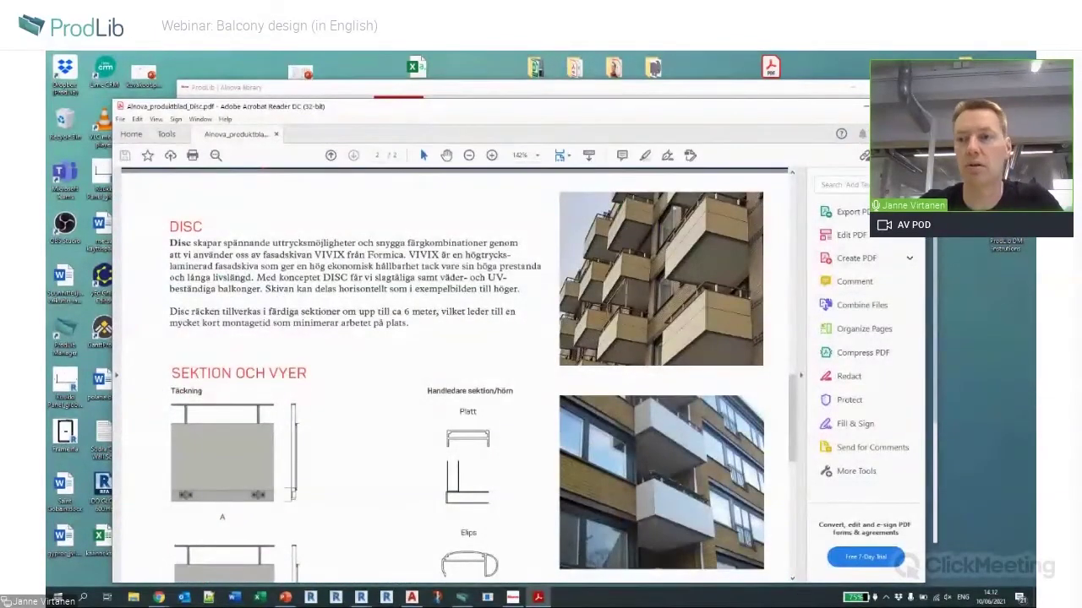
{"action": "left_click", "coordinate": [864, 106]}
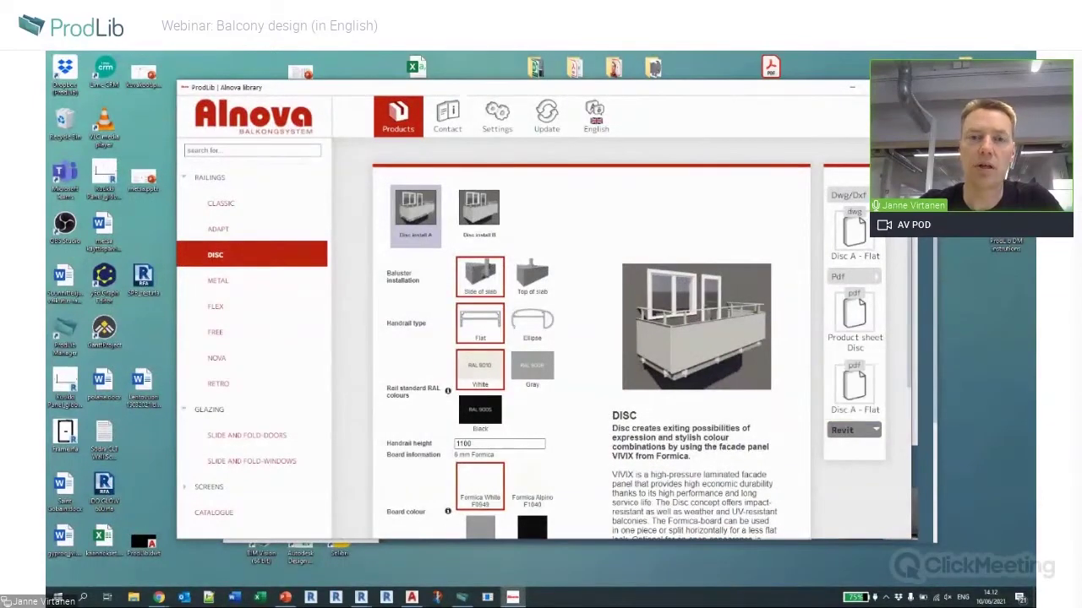
Close the Alnova library, start the Lumon library and browse its balcony facade products, terrace products and document entries.
{"action": "left_click", "coordinate": [852, 87]}
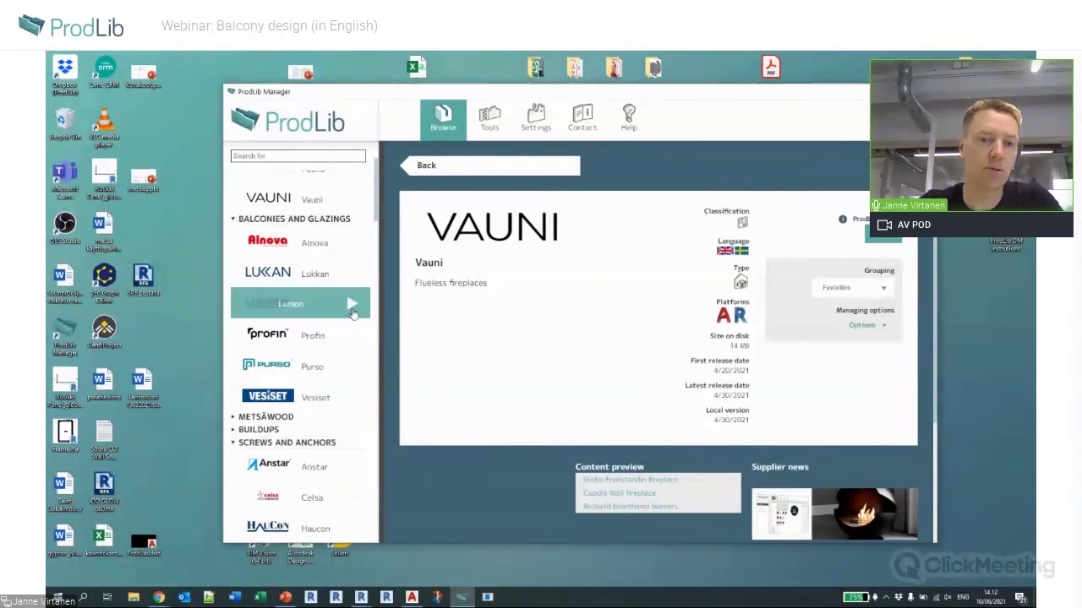
{"action": "left_click", "coordinate": [352, 309]}
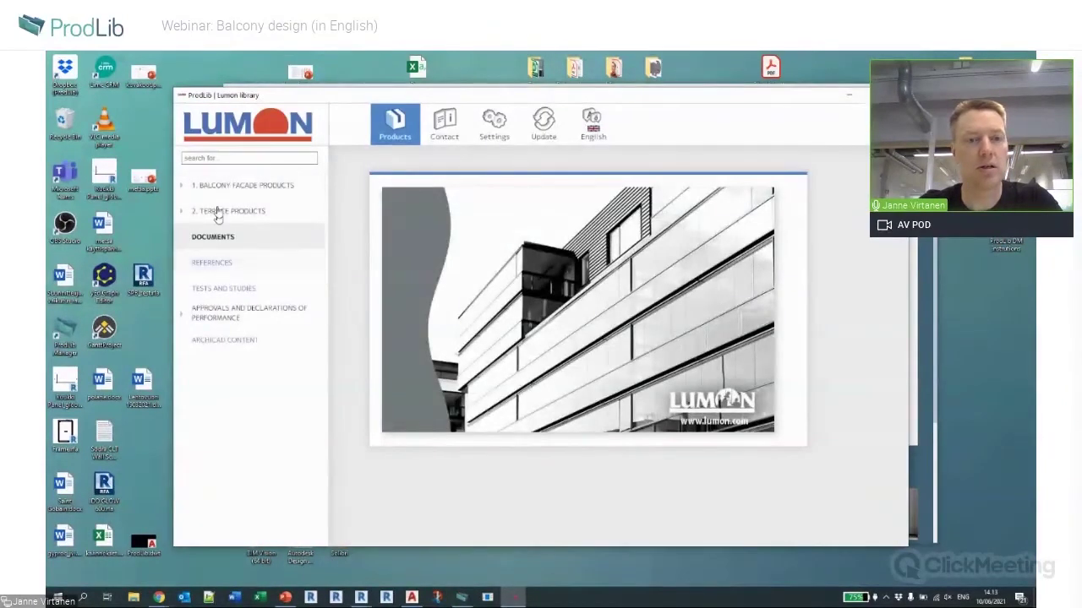
{"action": "left_click", "coordinate": [228, 186]}
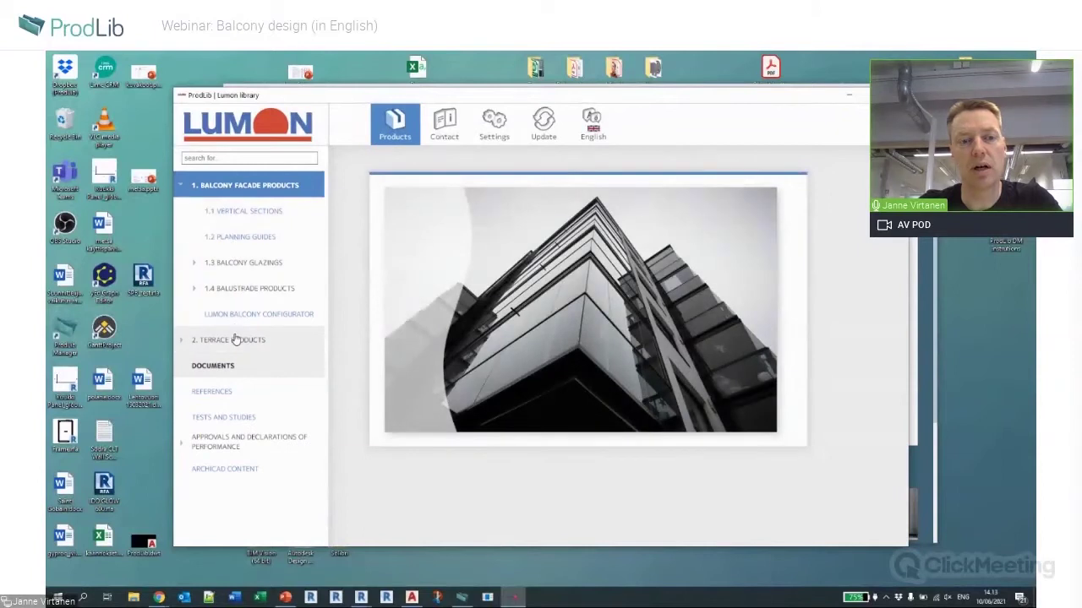
{"action": "left_click", "coordinate": [236, 340]}
{"action": "left_click", "coordinate": [231, 442]}
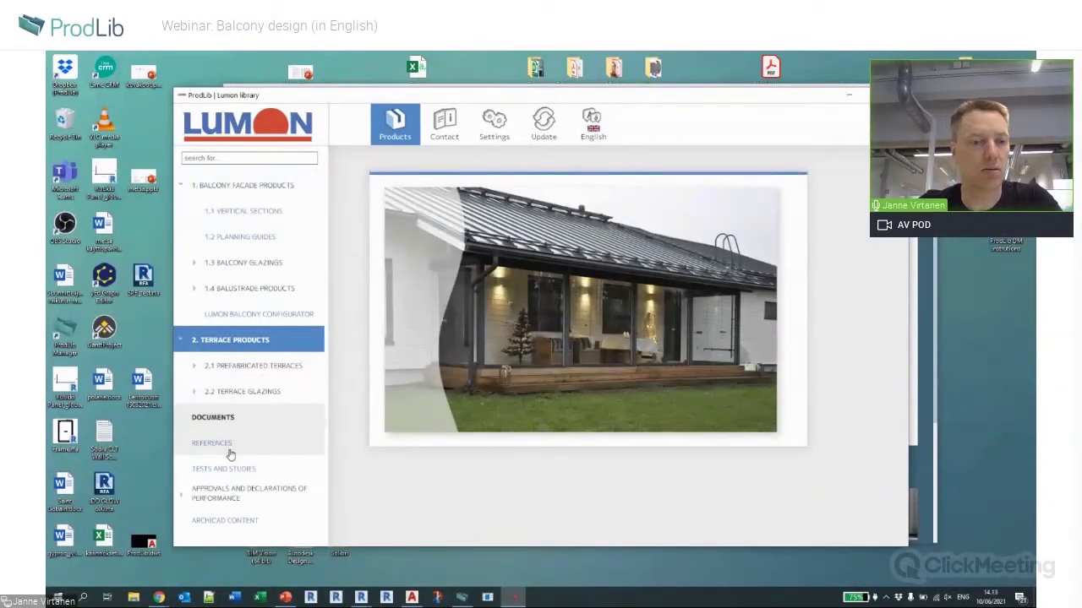
View the Lumon tests and studies document and the balcony glazings entry, close the library and reposition the ProdLib Manager window.
{"action": "left_click", "coordinate": [237, 471]}
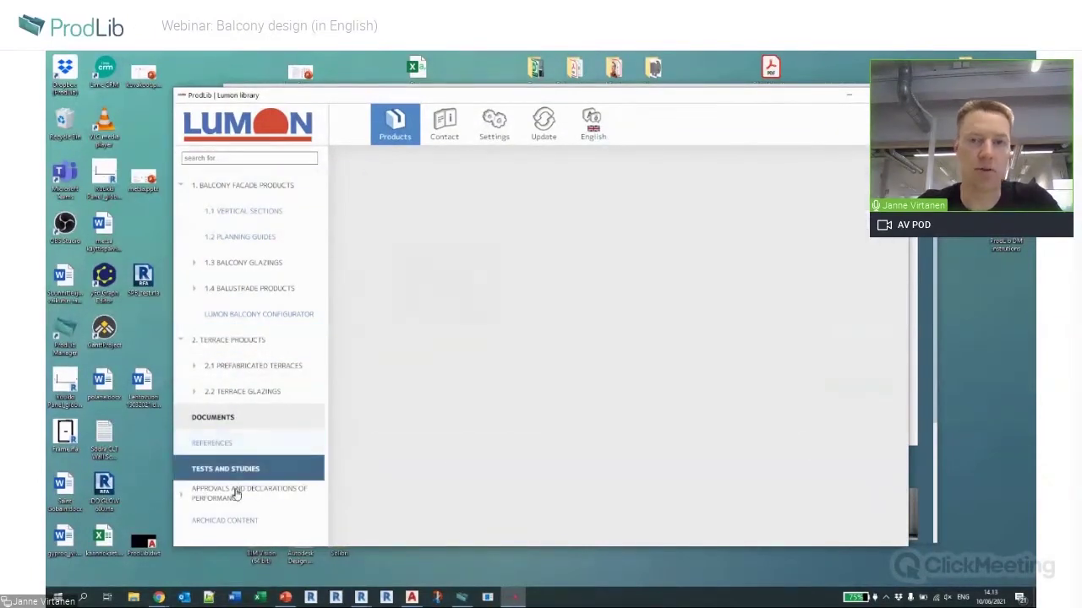
{"action": "mouse_move", "coordinate": [841, 235]}
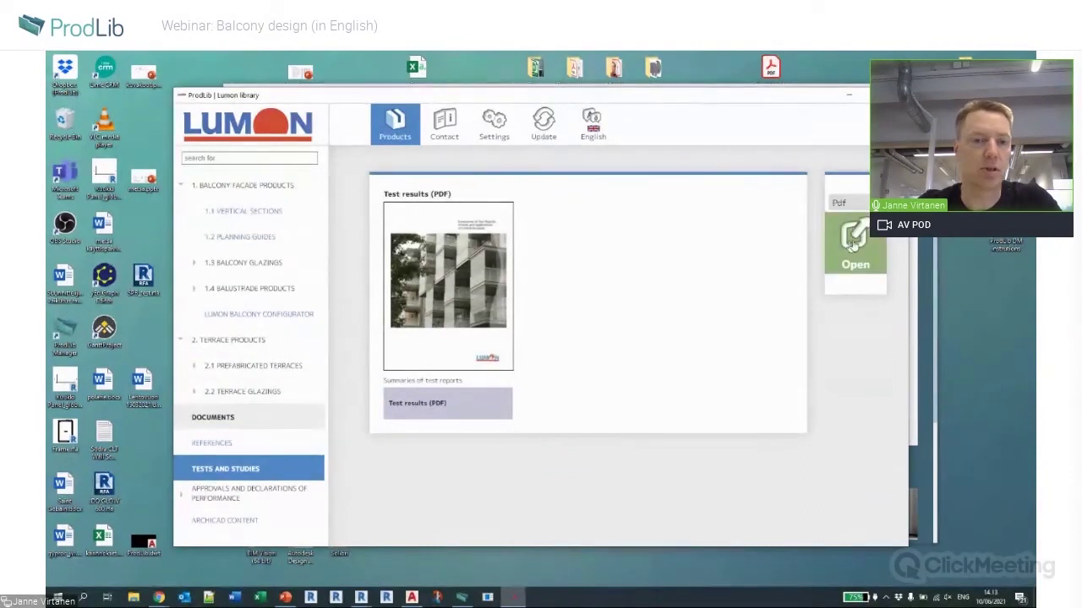
{"action": "left_click", "coordinate": [245, 263]}
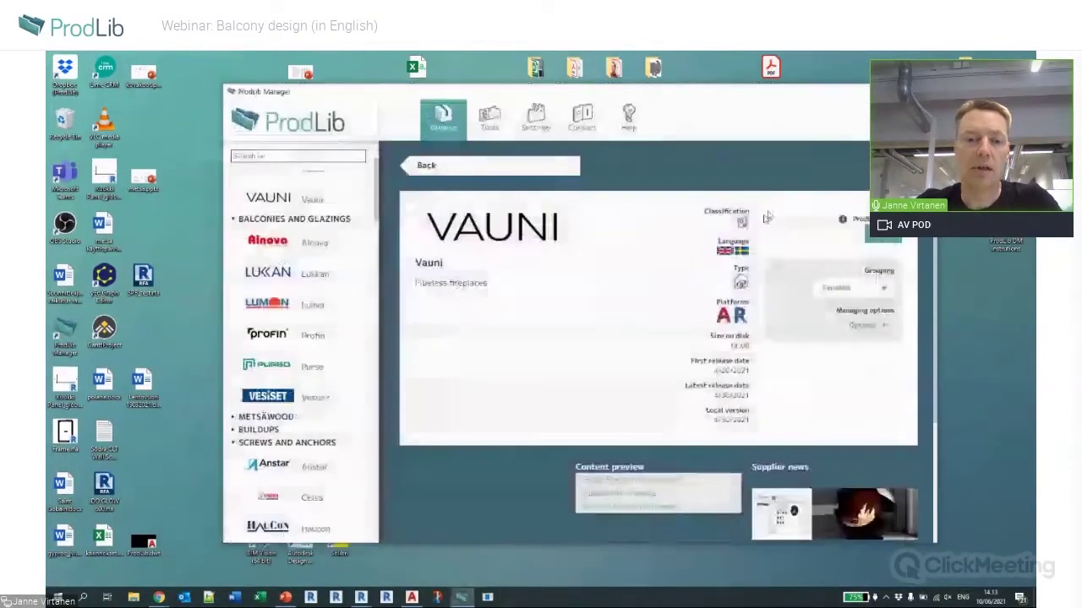
{"action": "left_click", "coordinate": [860, 94]}
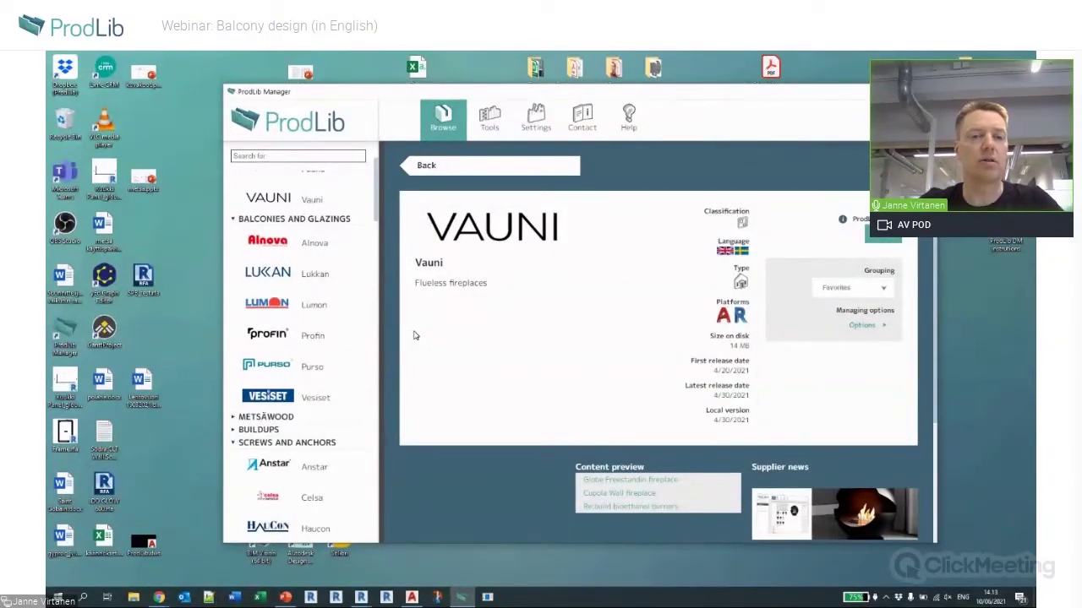
{"action": "left_click_drag", "start_coordinate": [480, 97], "coordinate": [418, 86]}
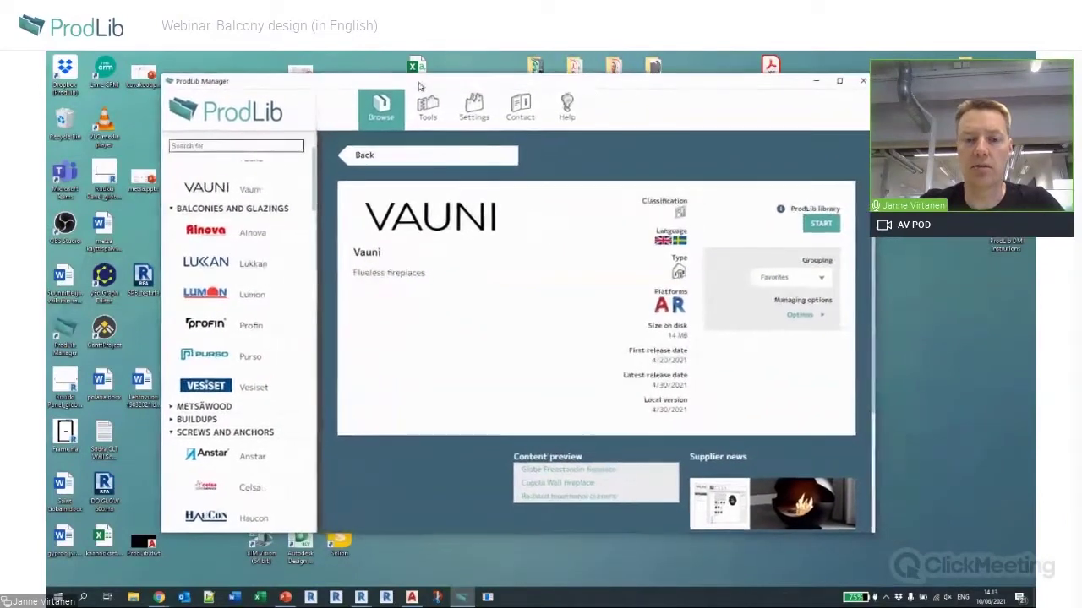
Switch to AutoCAD, erase the existing objects in Drawing2 and close that drawing without saving it.
{"action": "left_click", "coordinate": [414, 581]}
{"action": "scroll", "coordinate": [524, 403], "scroll_direction": "down", "scroll_amount": 3}
{"action": "left_click", "coordinate": [649, 459]}
{"action": "left_click", "coordinate": [338, 305]}
{"action": "key", "text": "Delete"}
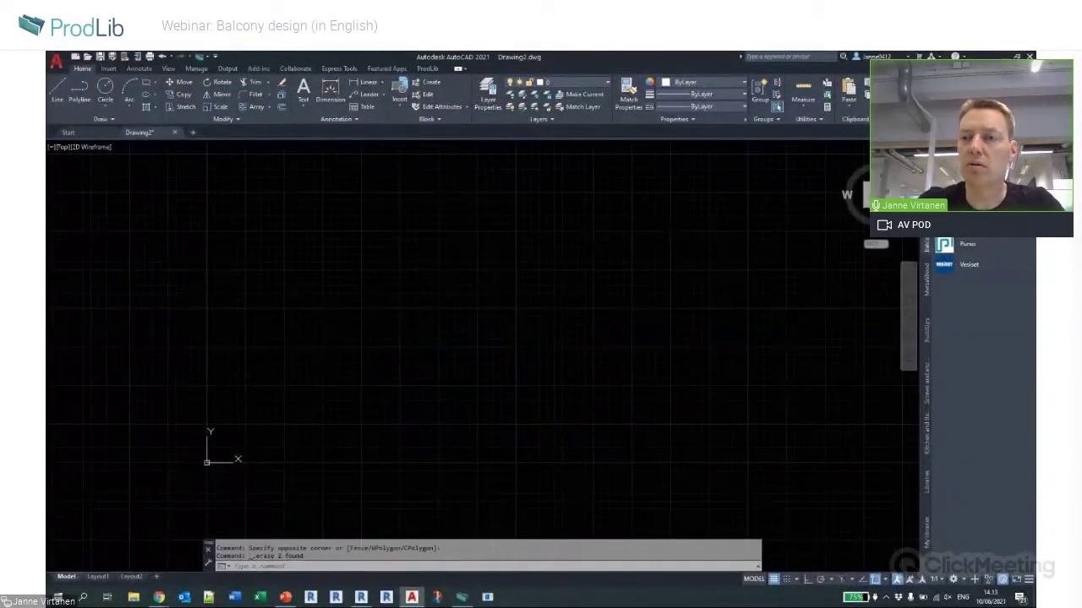
{"action": "left_click", "coordinate": [175, 133]}
{"action": "left_click", "coordinate": [545, 348]}
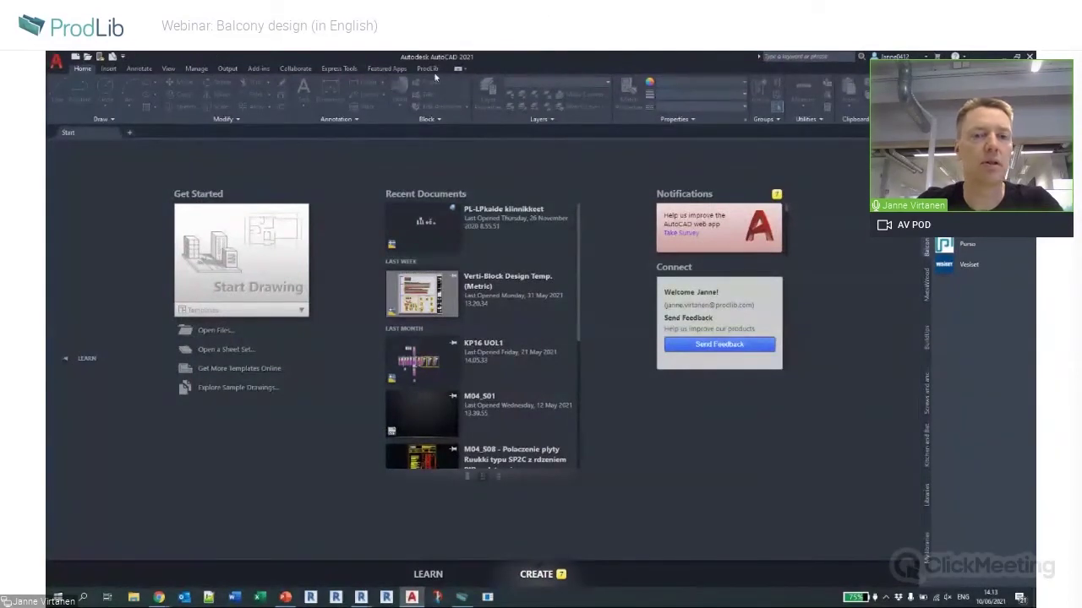
Create a new blank drawing and hide the ProdLib panel docked beside the drawing area.
{"action": "key", "text": "ctrl+n"}
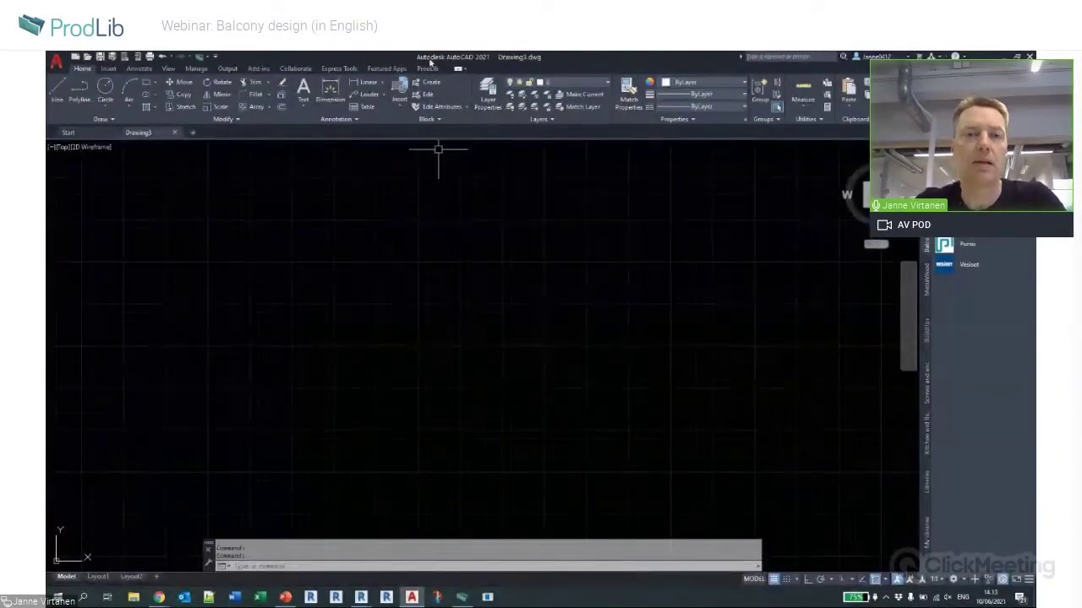
{"action": "left_click", "coordinate": [85, 93]}
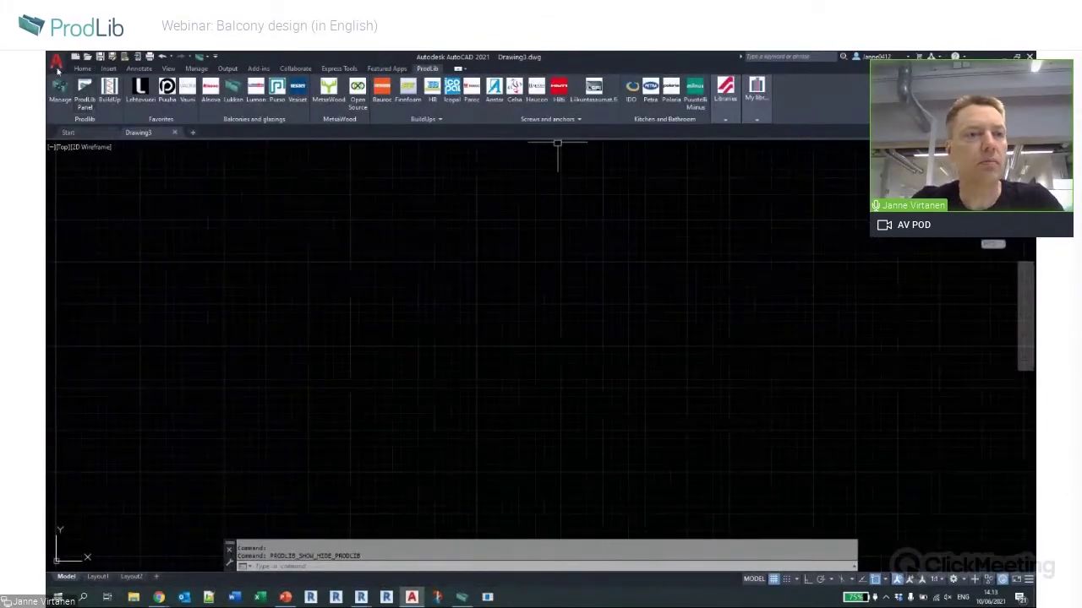
{"action": "left_click", "coordinate": [82, 68]}
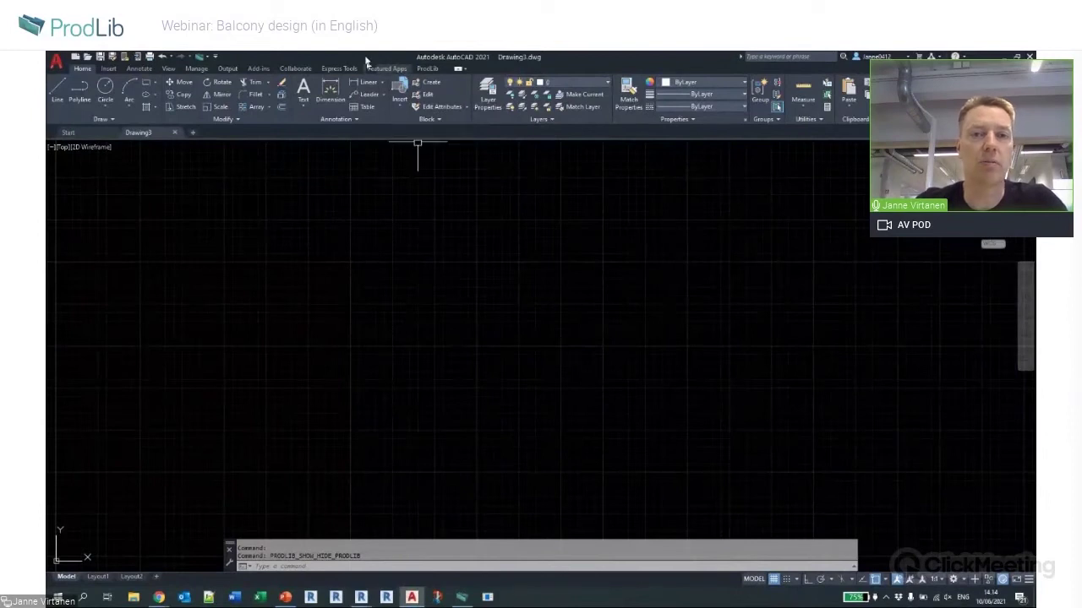
Arrange the AutoCAD and ProdLib Manager windows so that both are accessible on the desktop.
{"action": "left_click_drag", "start_coordinate": [389, 54], "coordinate": [667, 90]}
{"action": "left_click_drag", "start_coordinate": [259, 83], "coordinate": [179, 88]}
{"action": "left_click_drag", "start_coordinate": [668, 89], "coordinate": [639, 88]}
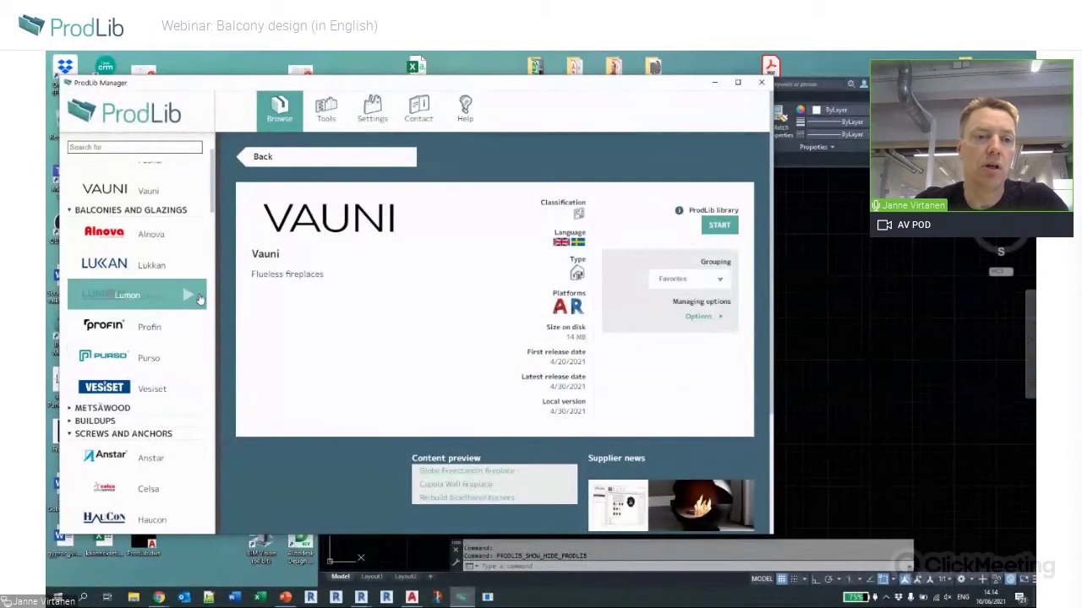
Start the Alnova library, show the Adapt railing product and move the library window aside to expose the drawing area.
{"action": "left_click", "coordinate": [173, 237]}
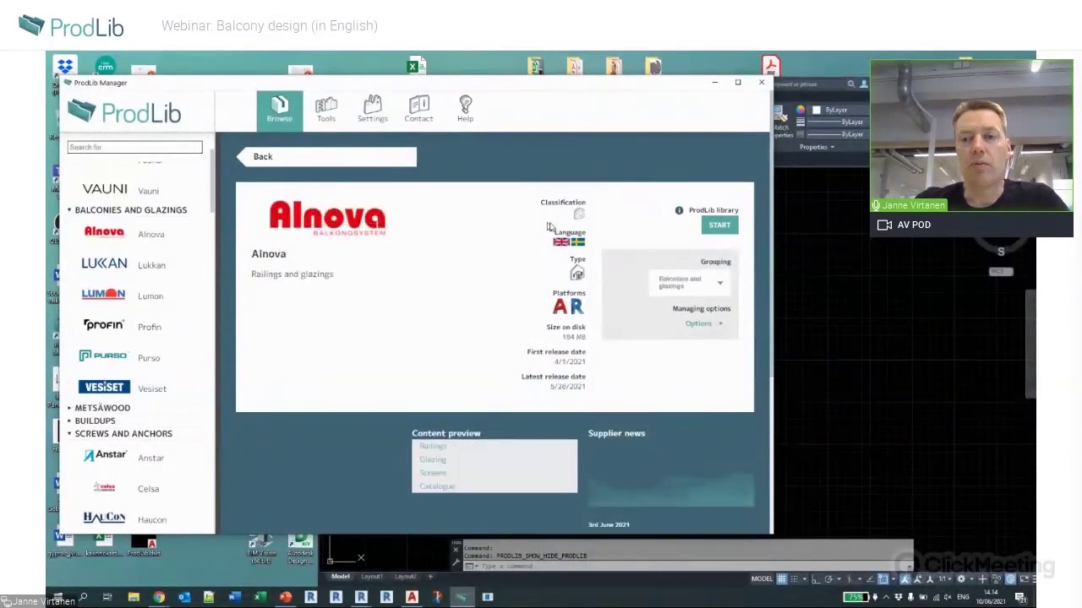
{"action": "left_click", "coordinate": [718, 225]}
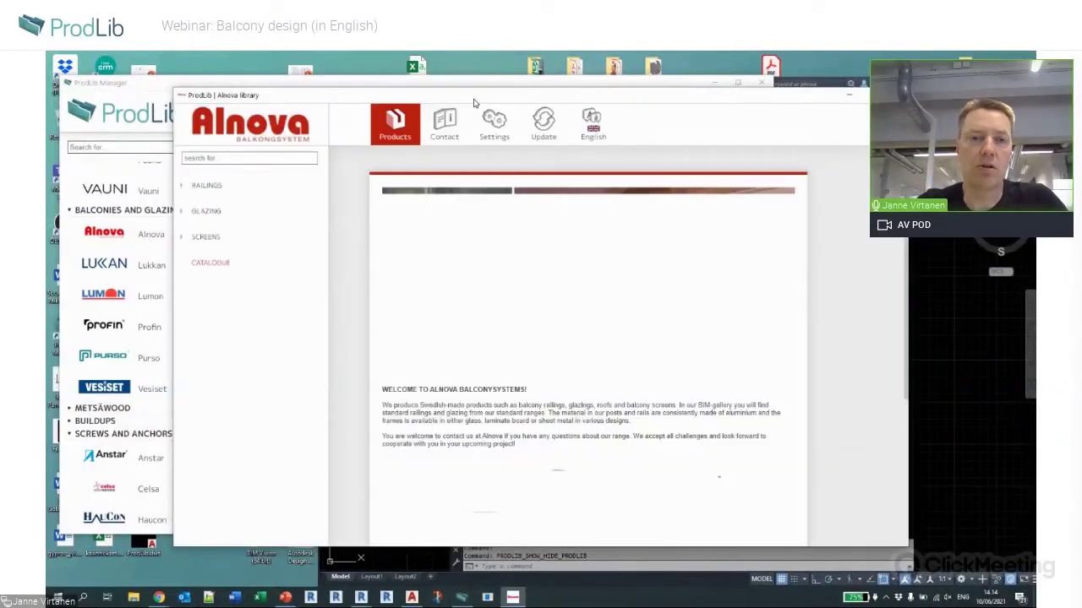
{"action": "left_click_drag", "start_coordinate": [474, 104], "coordinate": [366, 78]}
{"action": "left_click", "coordinate": [114, 160]}
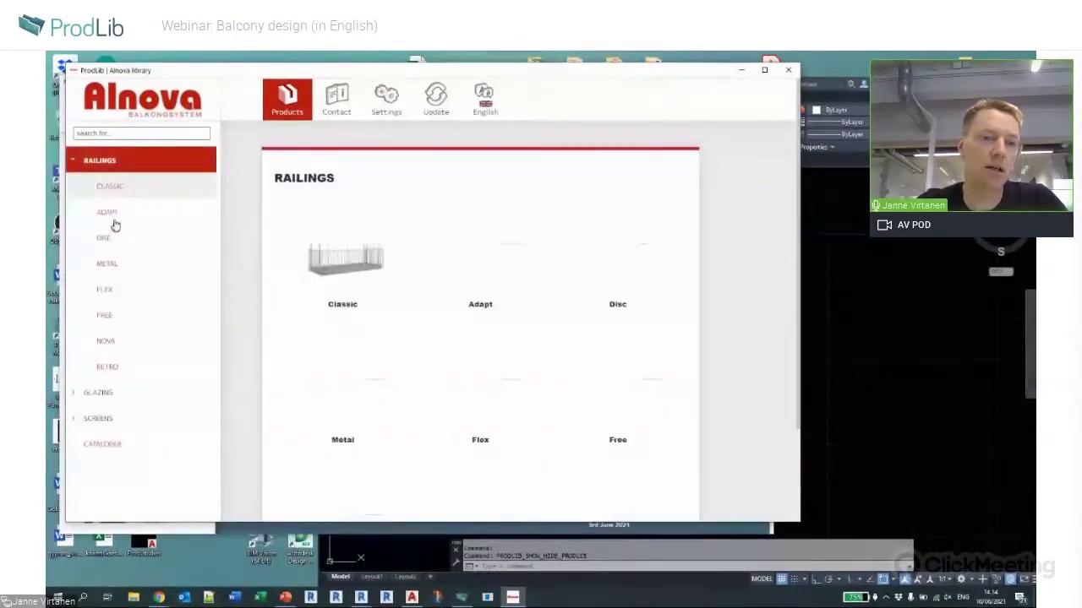
{"action": "left_click", "coordinate": [113, 214]}
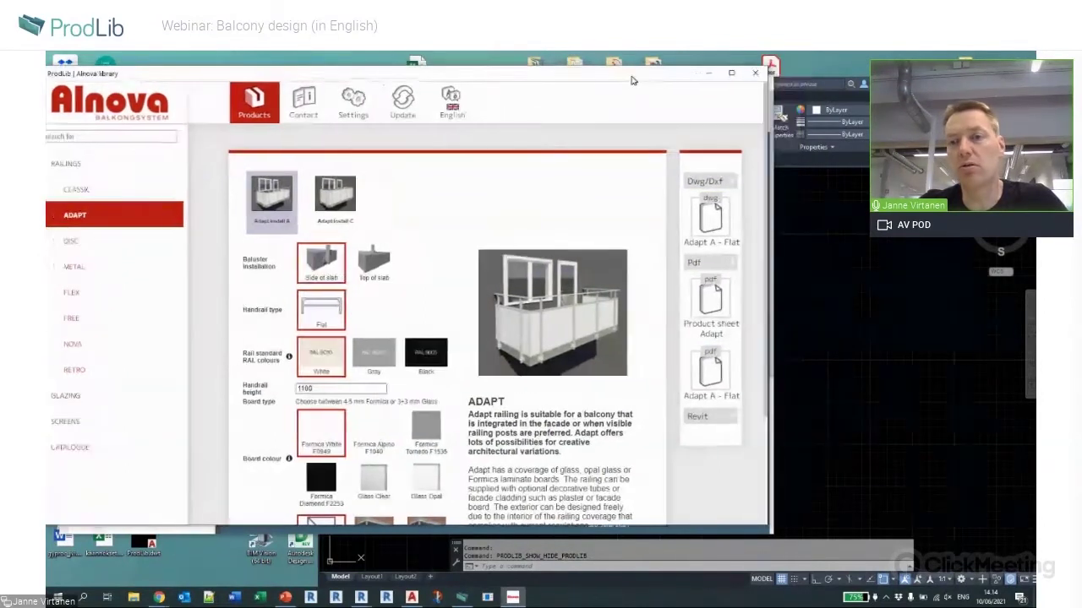
{"action": "left_click_drag", "start_coordinate": [668, 75], "coordinate": [625, 78]}
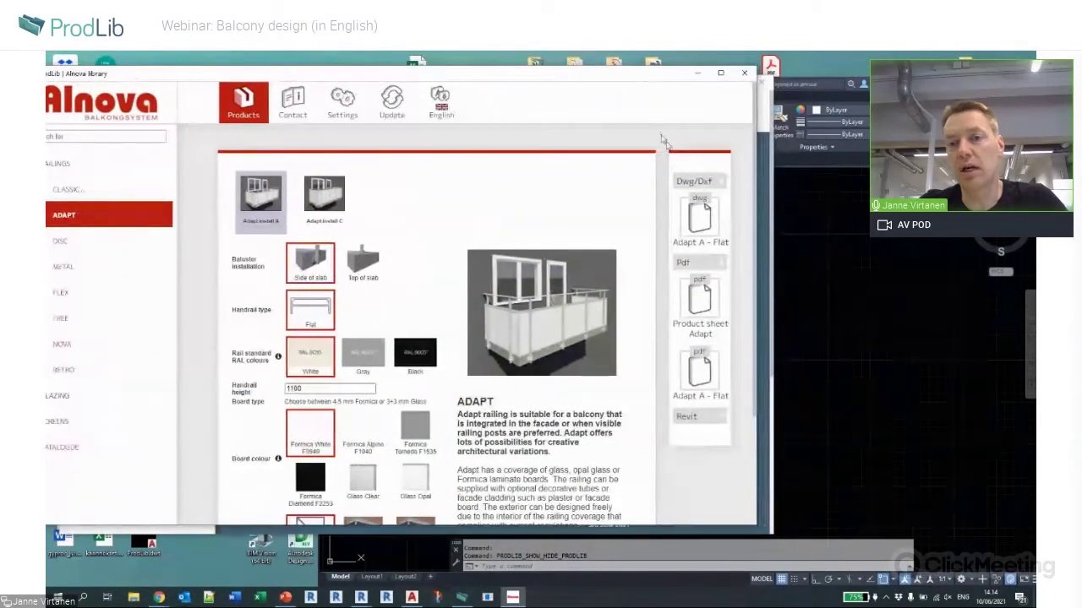
Insert the Adapt A - Flat DWG into the drawing with scale factor 1 and rotation angle 0.
{"action": "left_click", "coordinate": [696, 222]}
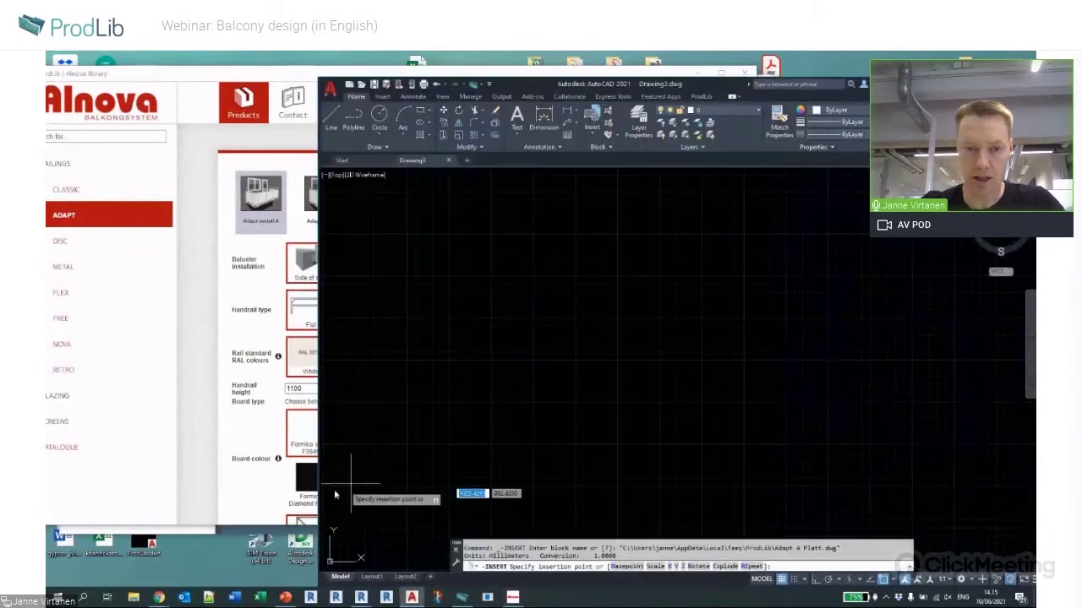
{"action": "left_click", "coordinate": [436, 489]}
{"action": "key", "text": "Return"}
{"action": "key", "text": "Return"}
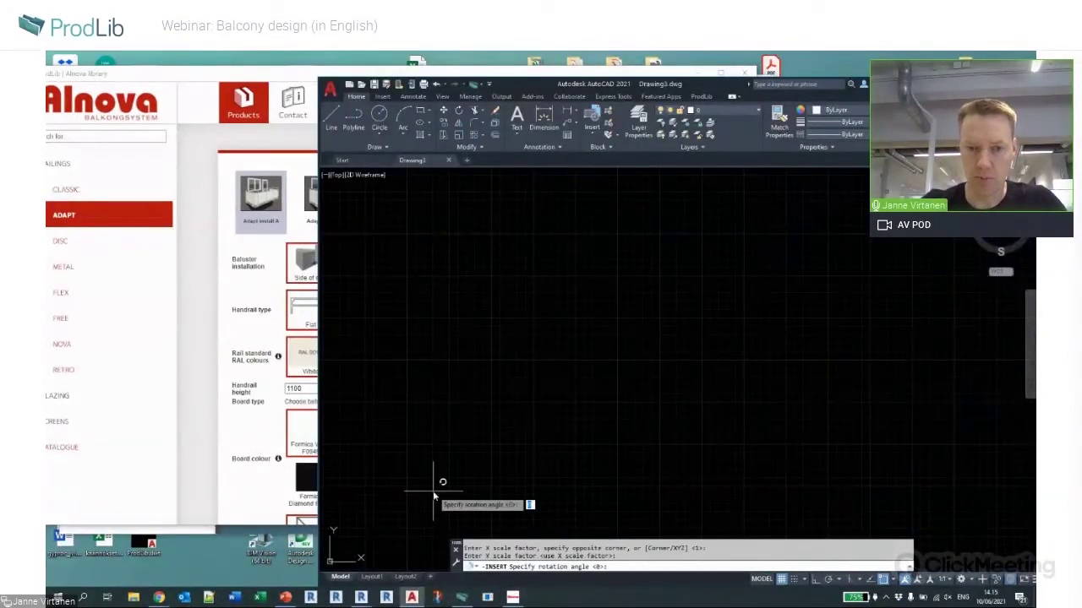
{"action": "key", "text": "Return"}
{"action": "scroll", "coordinate": [471, 502], "scroll_direction": "down", "scroll_amount": 5}
{"action": "scroll", "coordinate": [639, 397], "scroll_direction": "up", "scroll_amount": 3}
{"action": "scroll", "coordinate": [639, 397], "scroll_direction": "up", "scroll_amount": 10}
{"action": "scroll", "coordinate": [622, 362], "scroll_direction": "down", "scroll_amount": 5}
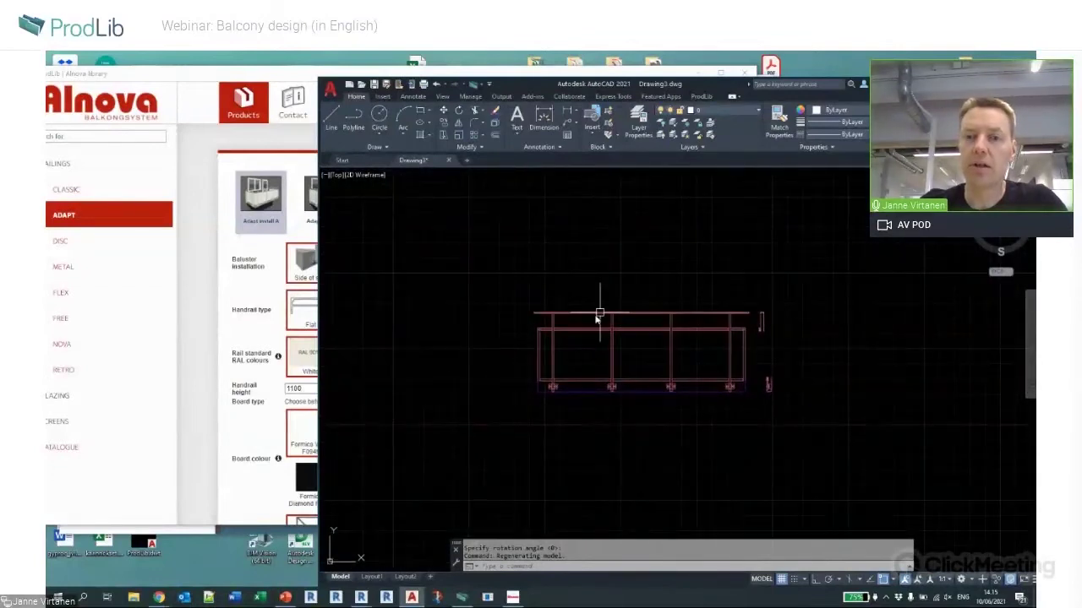
{"action": "scroll", "coordinate": [657, 352], "scroll_direction": "down", "scroll_amount": 3}
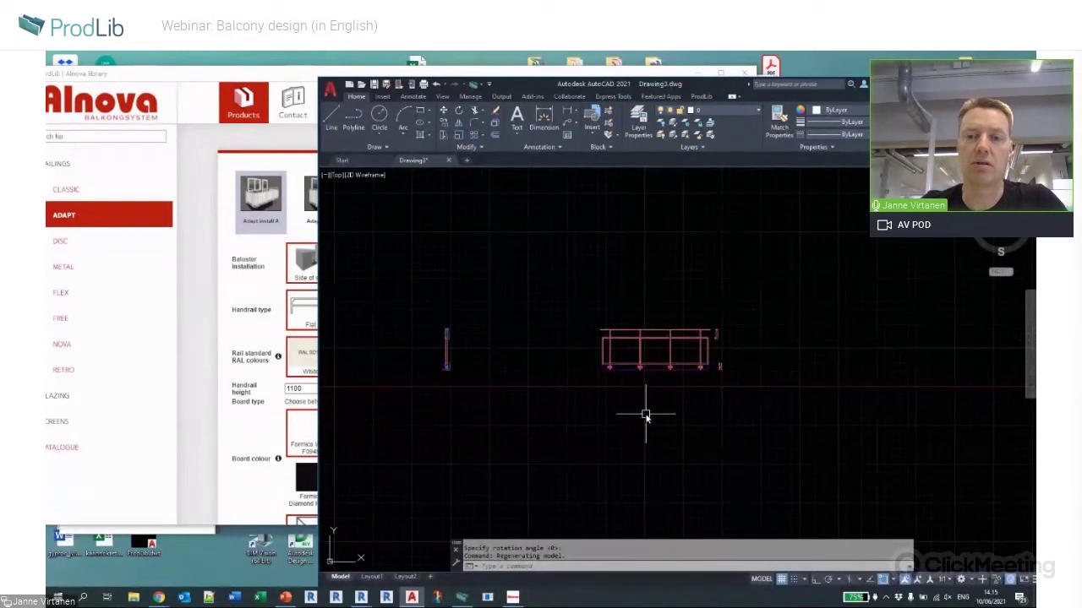
Close the Alnova library and start the Lumon library from ProdLib Manager.
{"action": "left_click", "coordinate": [266, 74]}
{"action": "left_click", "coordinate": [743, 72]}
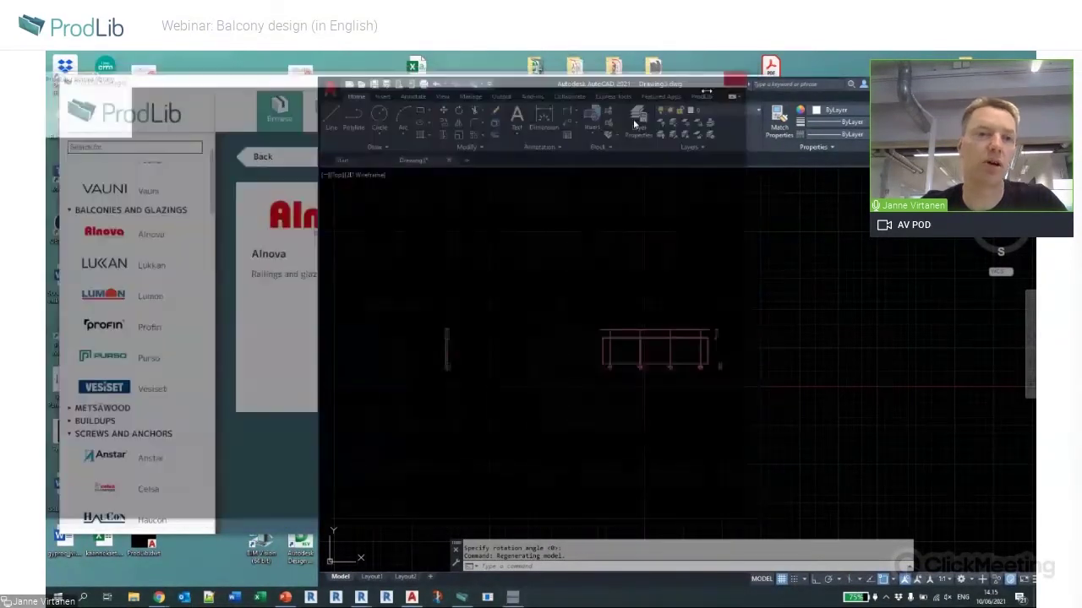
{"action": "left_click", "coordinate": [234, 85]}
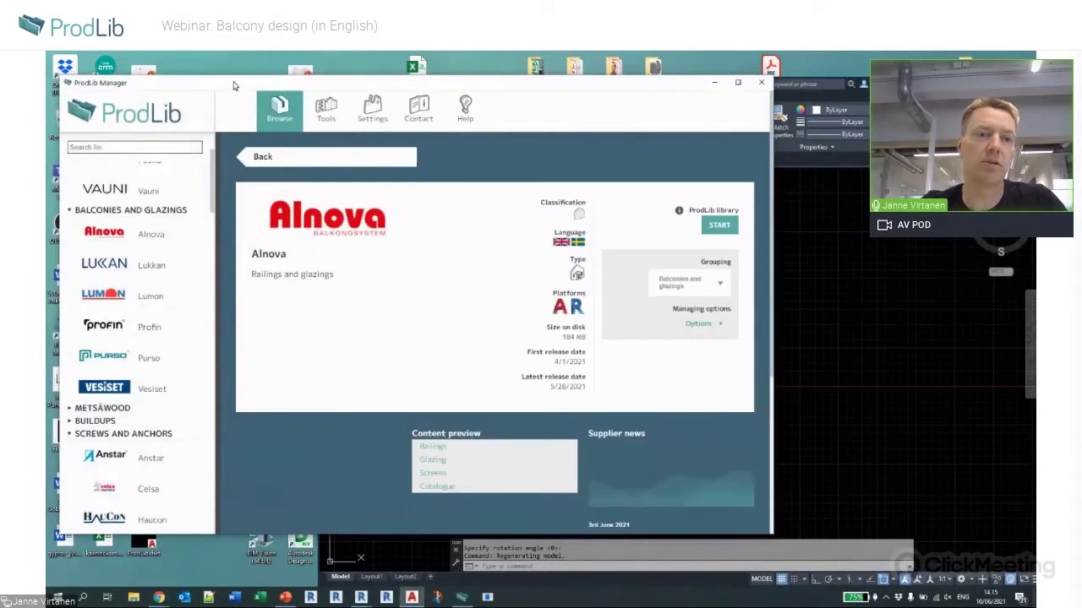
{"action": "left_click", "coordinate": [187, 296]}
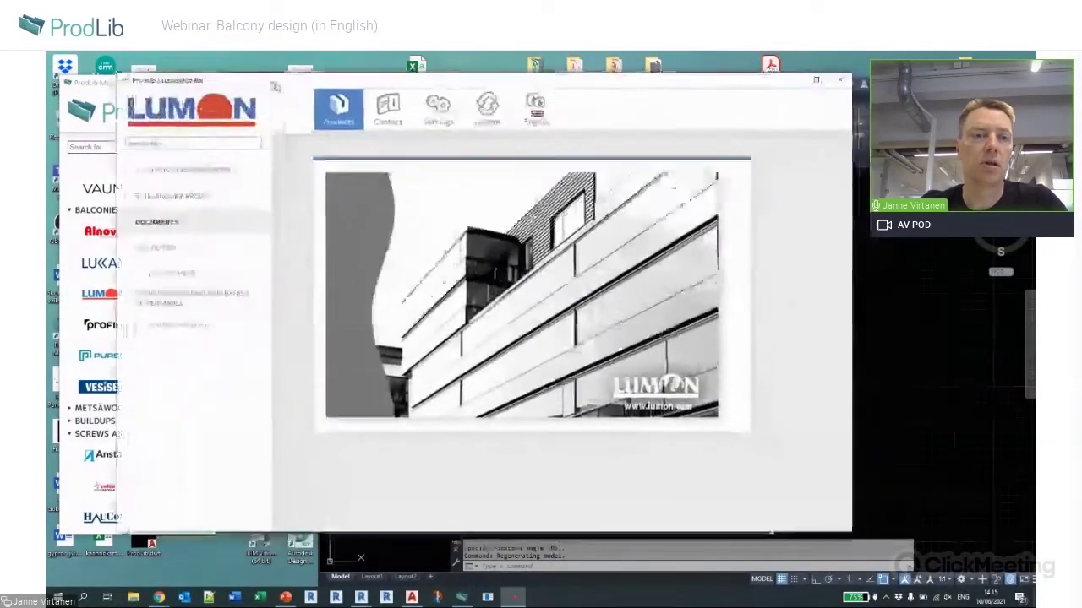
Select the L5 TP top-installation vertical section among Lumon's balcony glazings and move the library window to expose the drawing.
{"action": "left_click", "coordinate": [196, 169]}
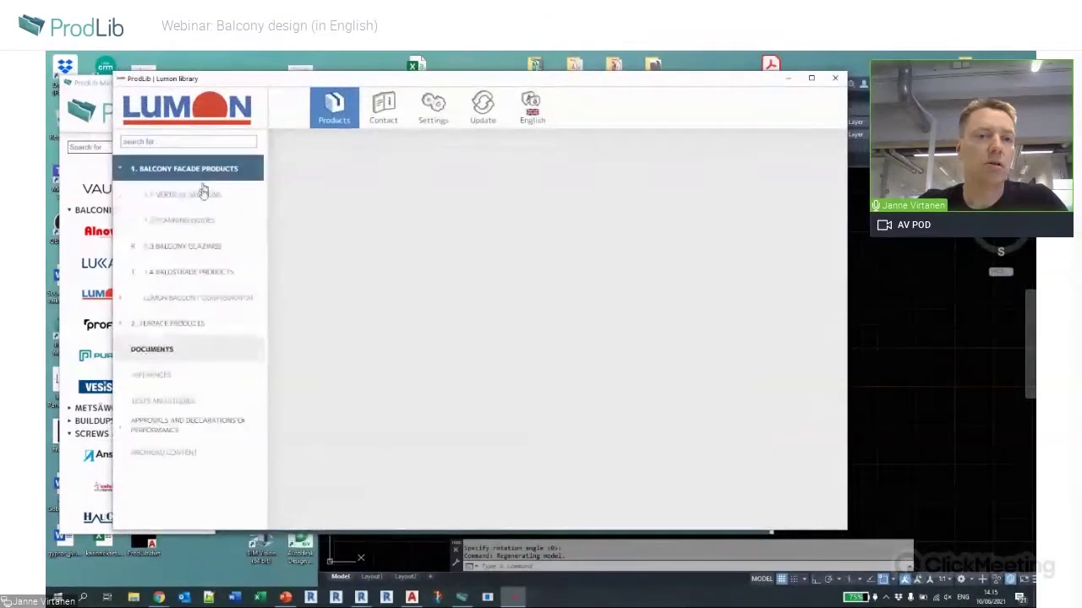
{"action": "left_click", "coordinate": [197, 219]}
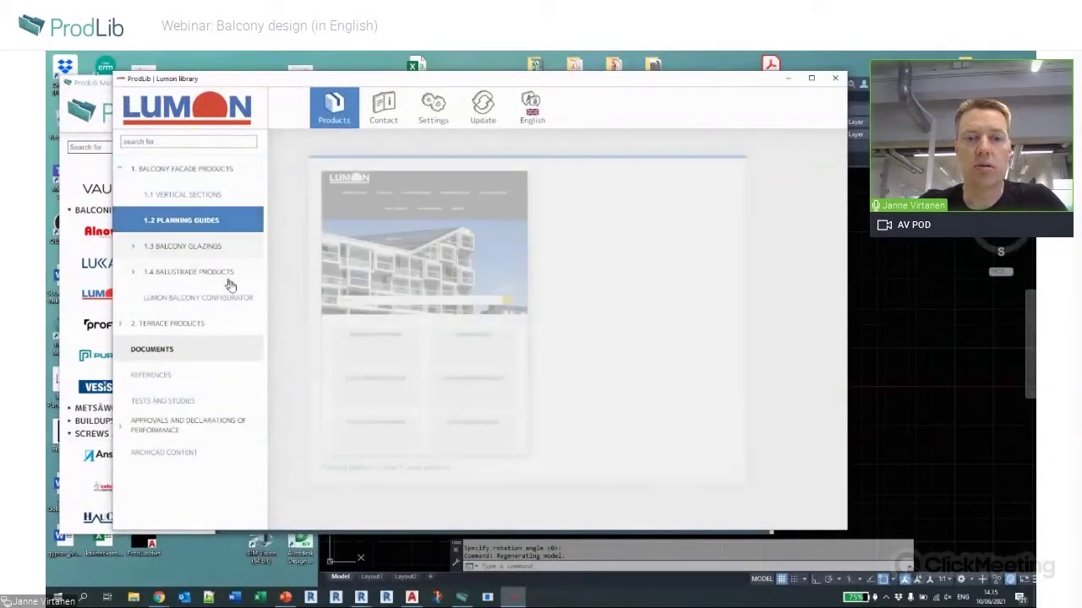
{"action": "left_click", "coordinate": [202, 246]}
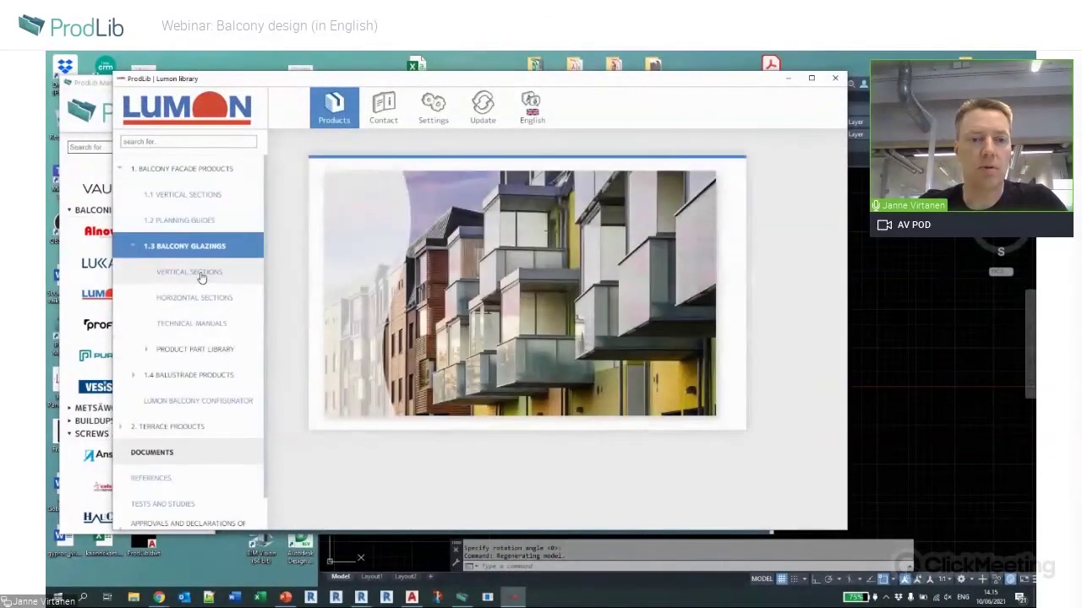
{"action": "left_click", "coordinate": [199, 272]}
{"action": "left_click", "coordinate": [481, 434]}
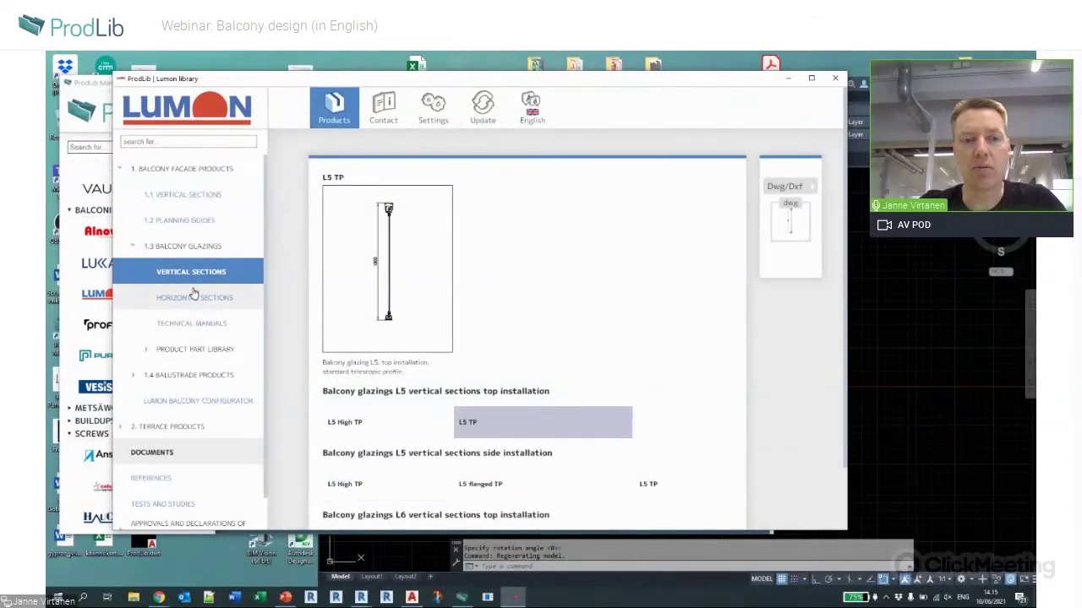
{"action": "left_click_drag", "start_coordinate": [647, 88], "coordinate": [616, 92]}
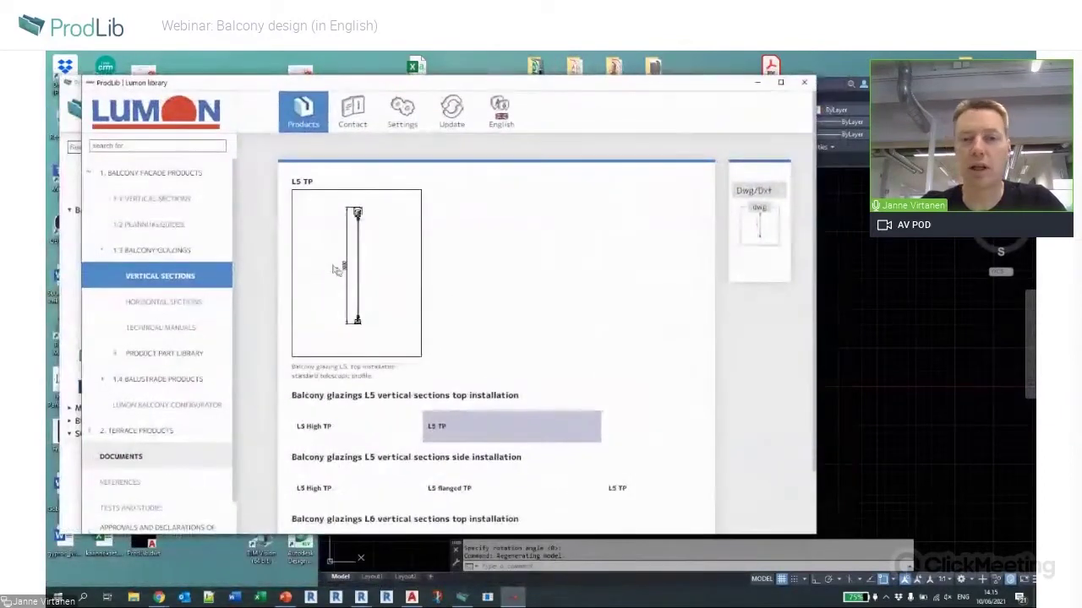
Insert the L5 TP glazing section on top of the Adapt railing's side section with default scale and rotation.
{"action": "mouse_move", "coordinate": [756, 241]}
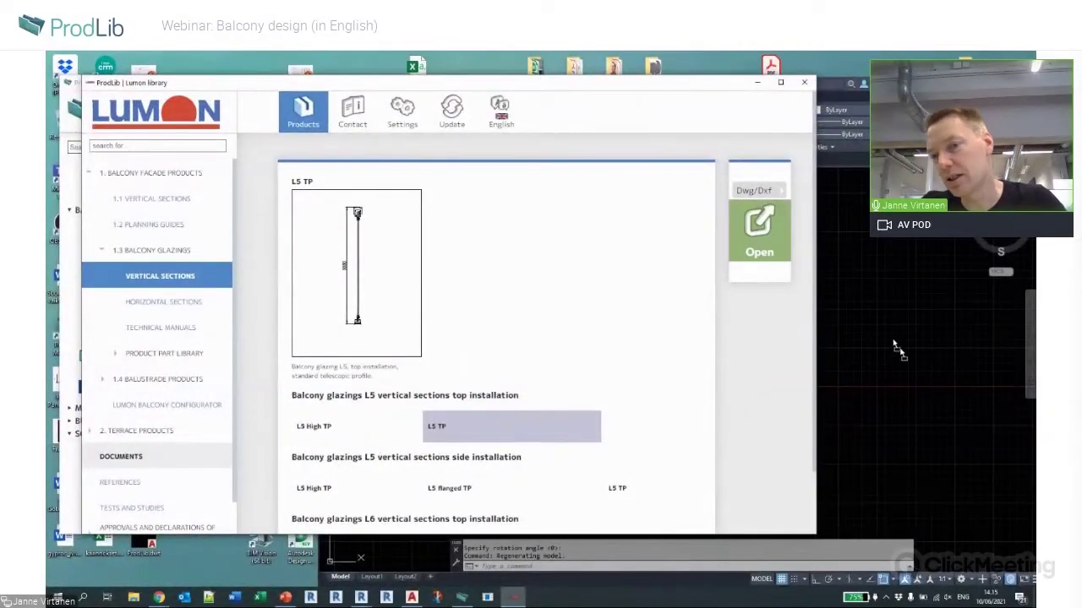
{"action": "scroll", "coordinate": [600, 330], "scroll_direction": "up", "scroll_amount": 5}
{"action": "scroll", "coordinate": [621, 303], "scroll_direction": "down", "scroll_amount": 4}
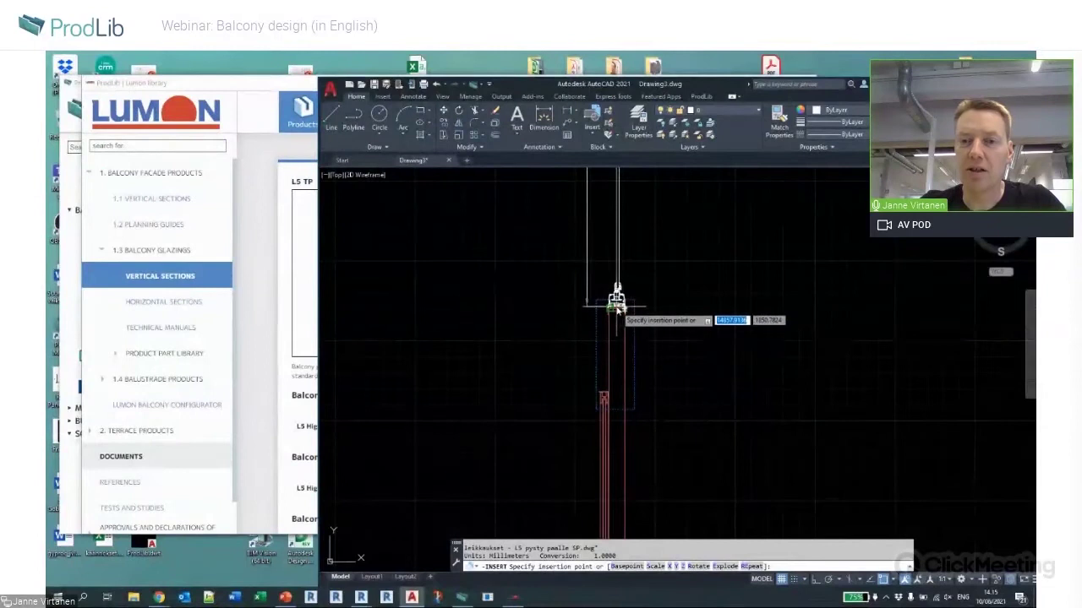
{"action": "left_click", "coordinate": [618, 309]}
{"action": "key", "text": "Return"}
{"action": "key", "text": "Return"}
{"action": "key", "text": "Return"}
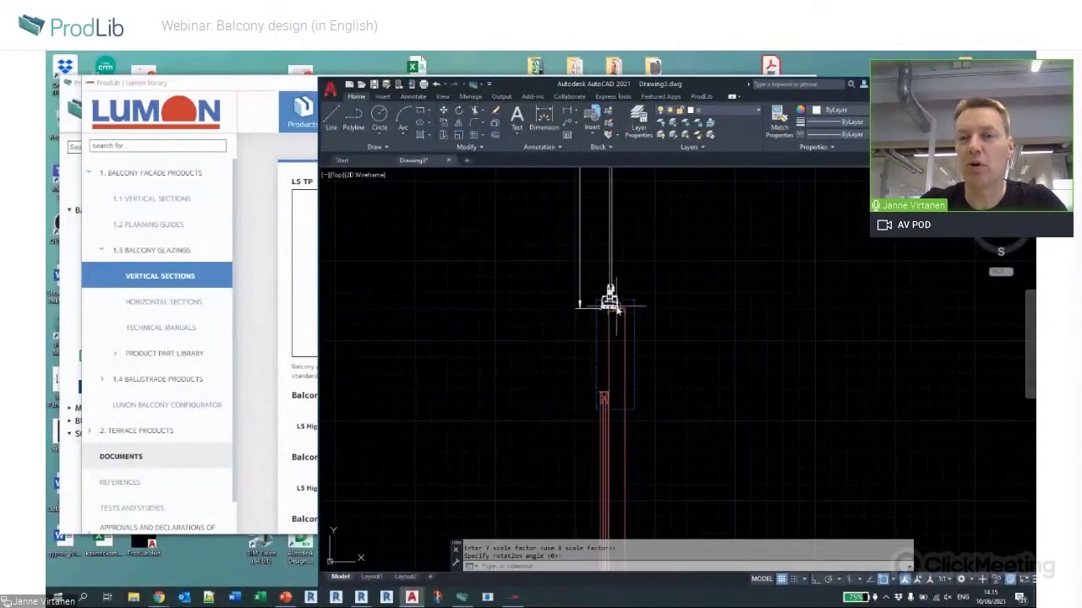
{"action": "key", "text": "Return"}
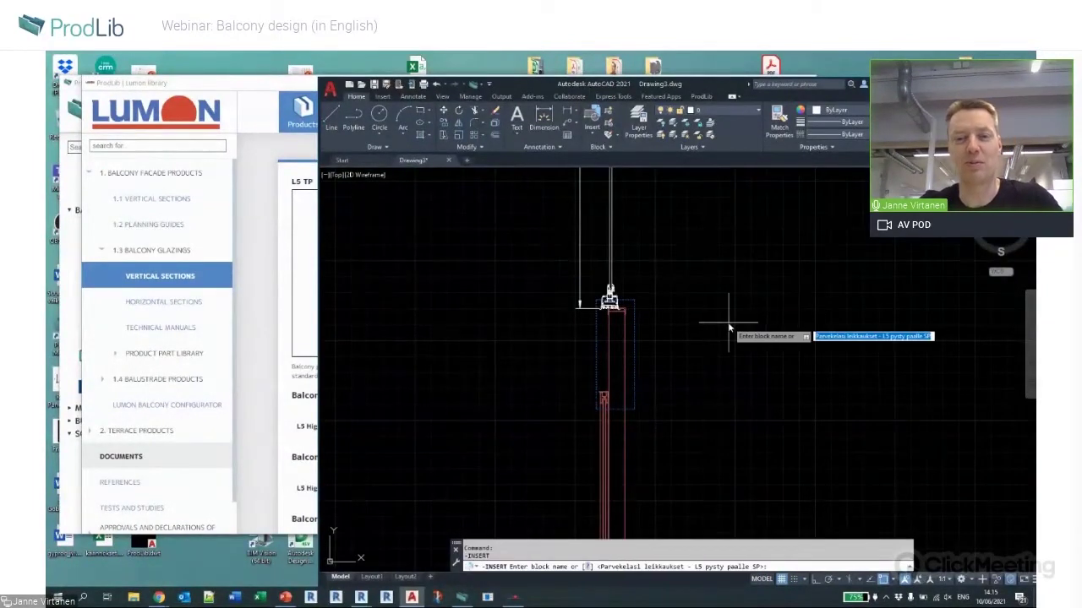
{"action": "key", "text": "Escape"}
{"action": "key", "text": "Escape"}
{"action": "scroll", "coordinate": [731, 365], "scroll_direction": "down", "scroll_amount": 1}
{"action": "scroll", "coordinate": [731, 365], "scroll_direction": "down", "scroll_amount": 1}
{"action": "mouse_move", "coordinate": [731, 365]}
{"action": "middle_mouse_down"}
{"action": "mouse_move", "coordinate": [685, 425]}
{"action": "mouse_move", "coordinate": [672, 306]}
{"action": "middle_mouse_up"}
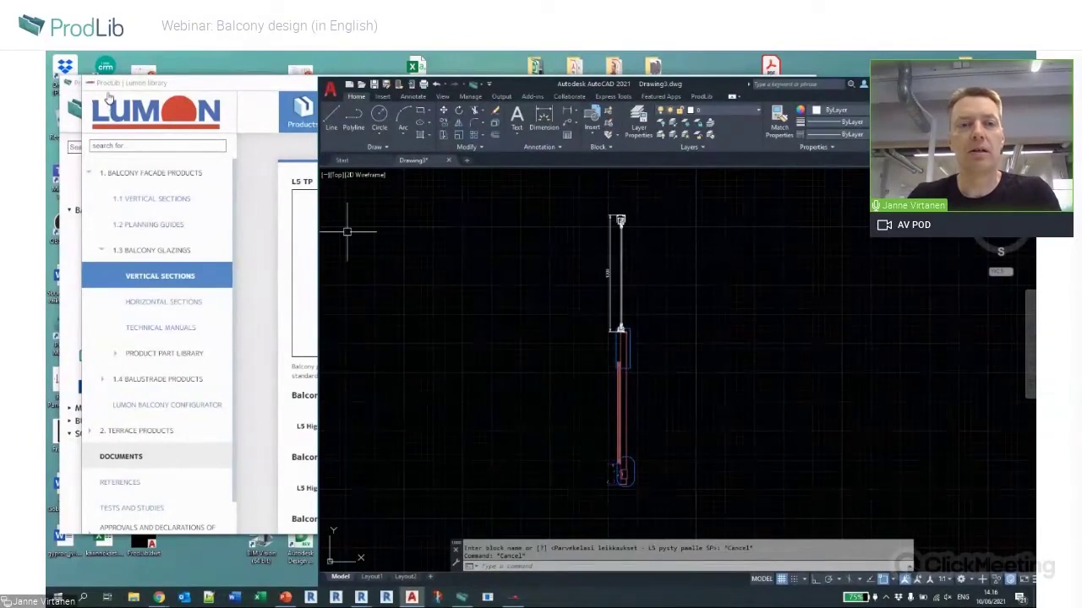
Bring the Lumon library to the front, reposition its window, close it and return to ProdLib Manager.
{"action": "left_click", "coordinate": [185, 94]}
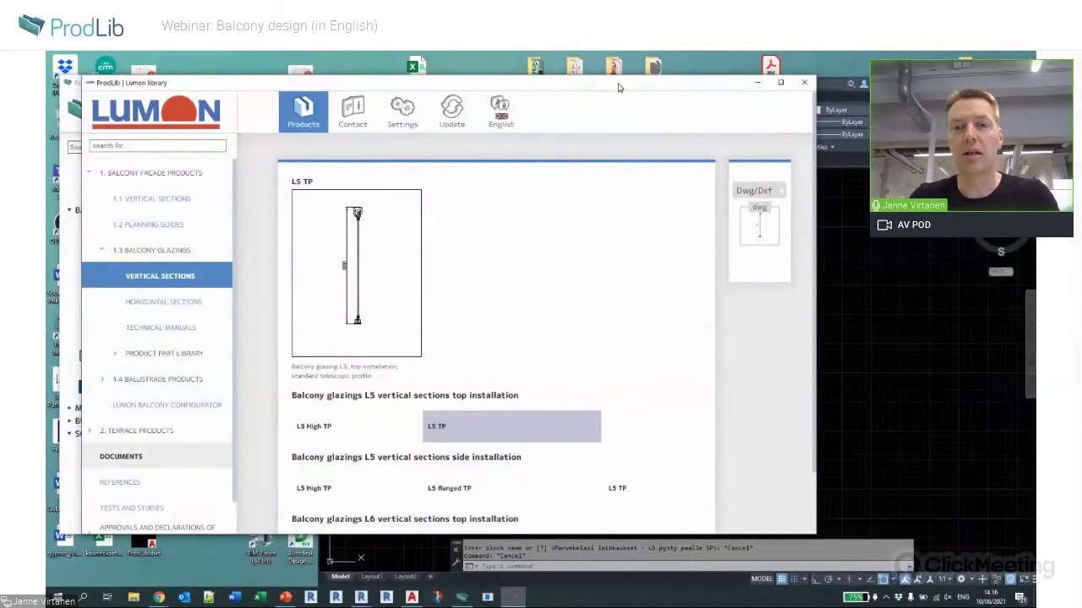
{"action": "left_click_drag", "start_coordinate": [600, 87], "coordinate": [513, 71]}
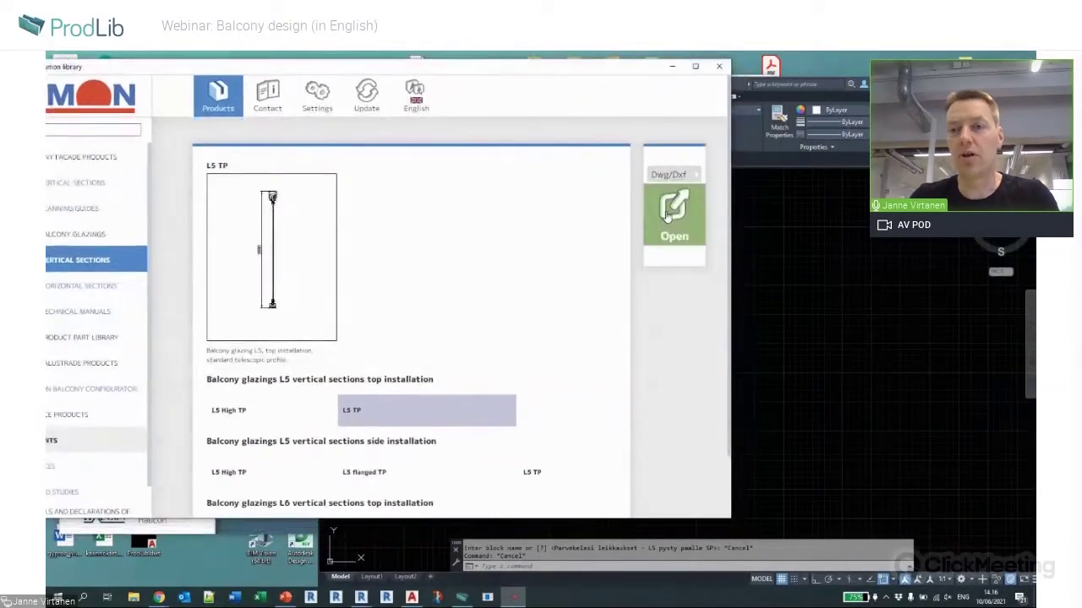
{"action": "left_click", "coordinate": [821, 66]}
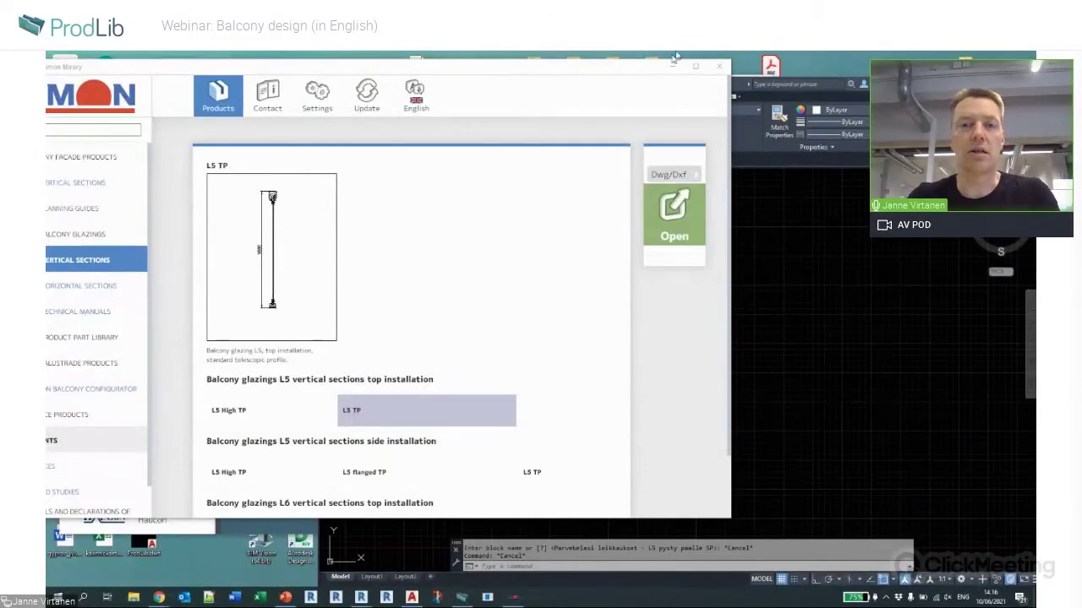
{"action": "left_click_drag", "start_coordinate": [453, 67], "coordinate": [571, 96]}
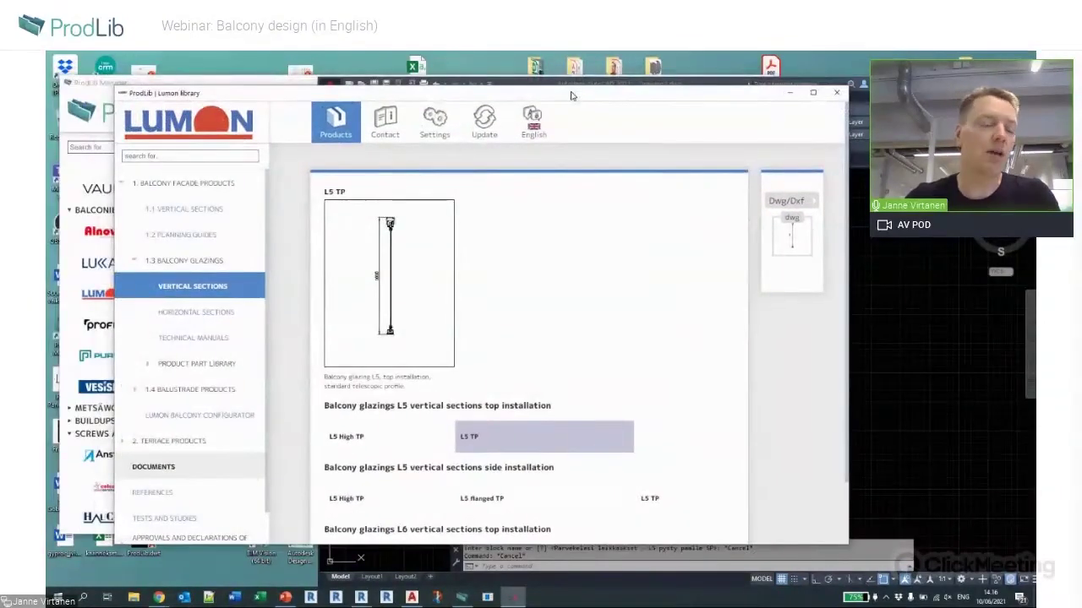
{"action": "left_click", "coordinate": [837, 93]}
{"action": "left_click", "coordinate": [221, 90]}
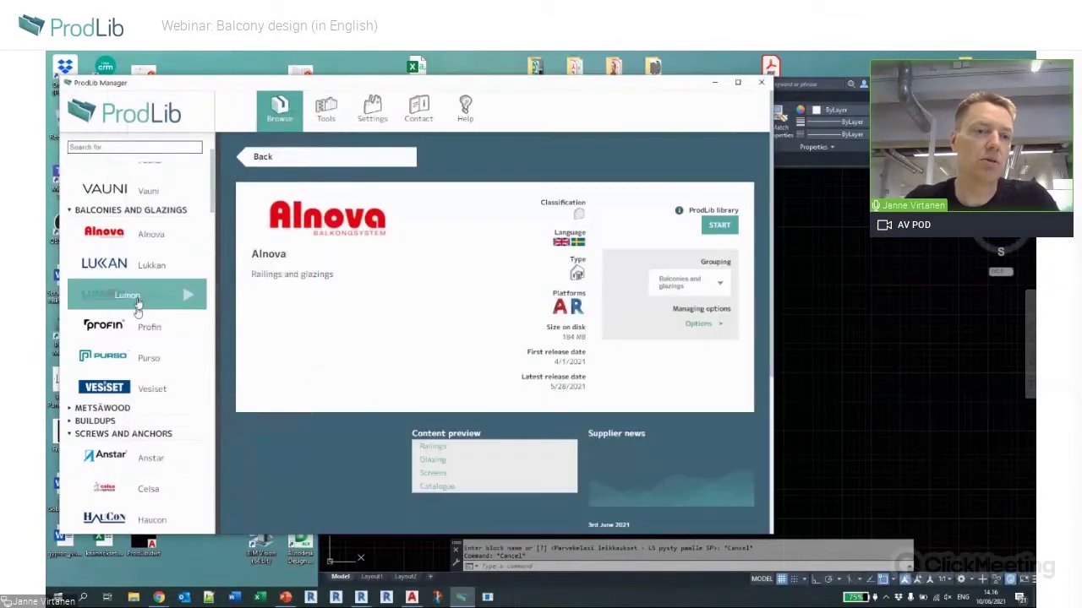
Start the Profin library from the balconies and glazings group and set its language to English.
{"action": "left_click", "coordinate": [194, 328]}
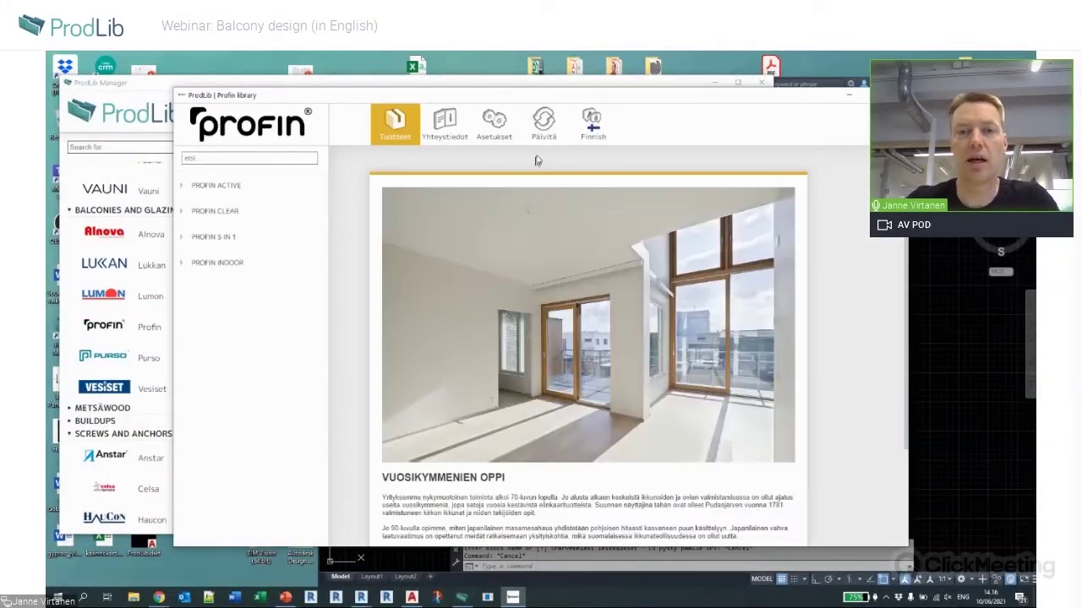
{"action": "left_click", "coordinate": [591, 123]}
{"action": "left_click", "coordinate": [602, 157]}
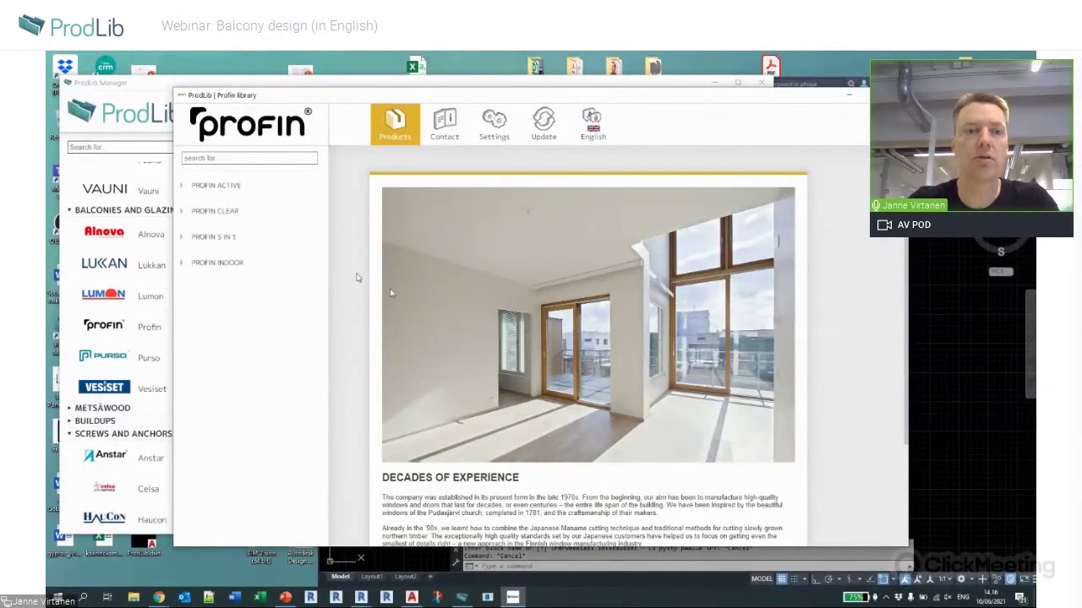
Open the Clear M model among the Profin Clear glass sliding doors and review its product information and dimensions.
{"action": "left_click", "coordinate": [225, 211]}
{"action": "left_click", "coordinate": [236, 234]}
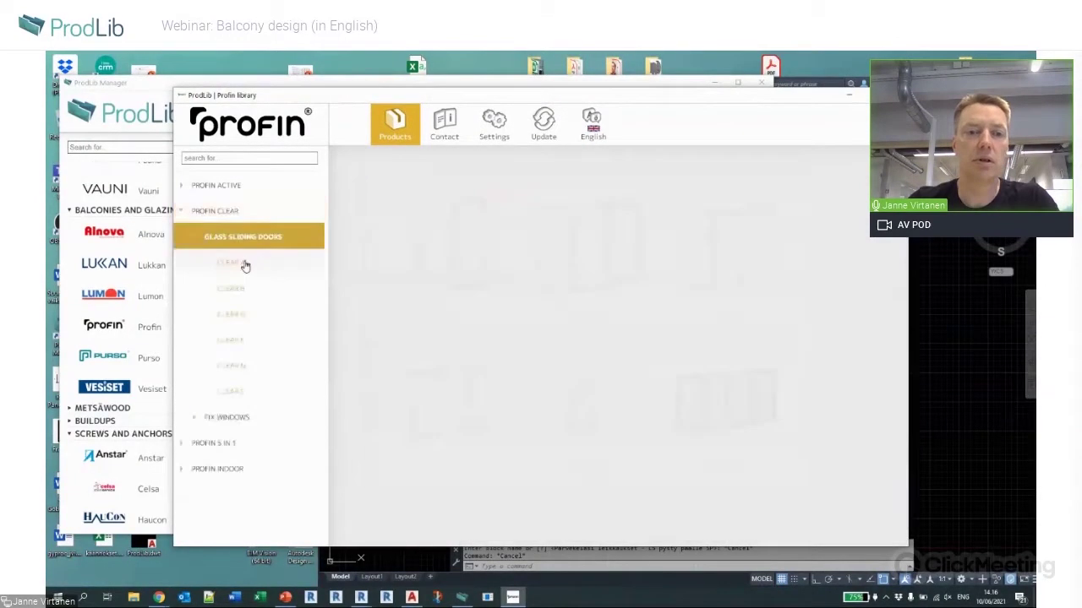
{"action": "left_click", "coordinate": [595, 402]}
{"action": "scroll", "coordinate": [748, 277], "scroll_direction": "down", "scroll_amount": 1}
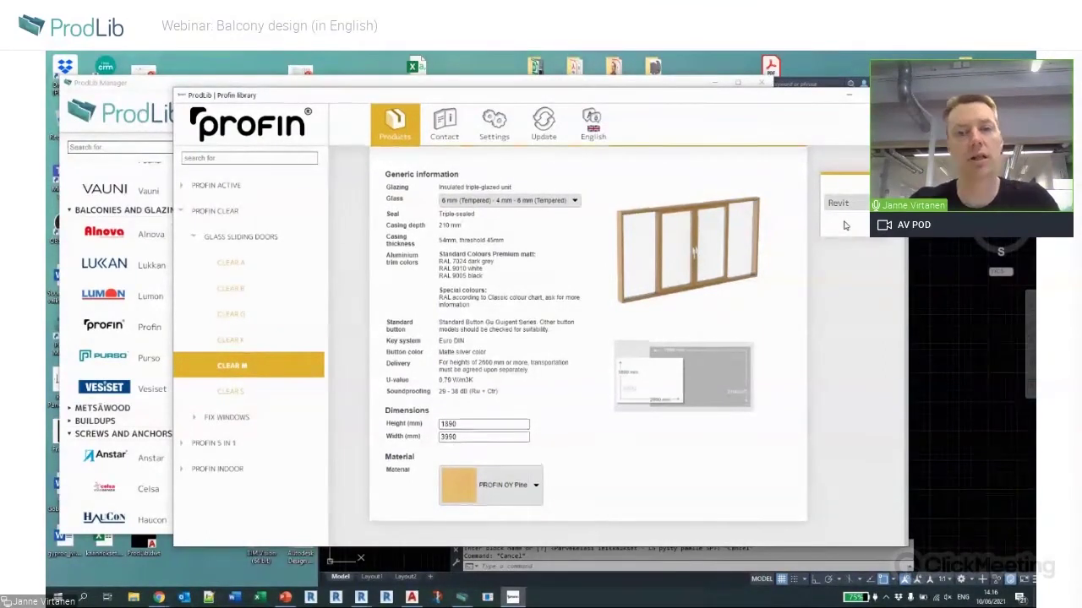
{"action": "scroll", "coordinate": [842, 225], "scroll_direction": "up", "scroll_amount": 1}
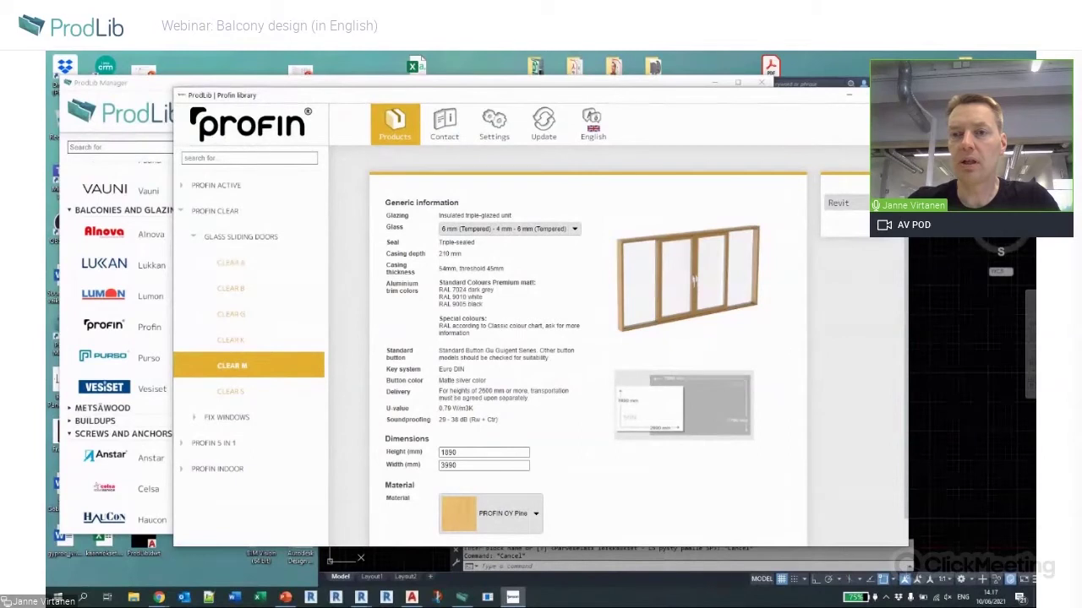
Close the Profin library and ProdLib Manager, and maximize the AutoCAD window.
{"action": "left_click", "coordinate": [889, 95]}
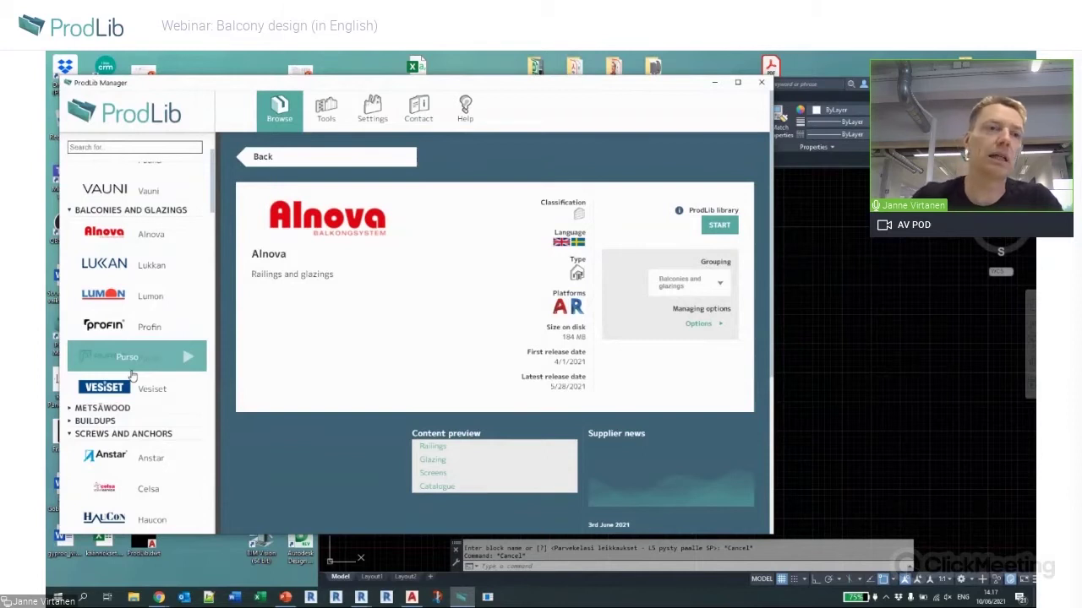
{"action": "left_click", "coordinate": [760, 82]}
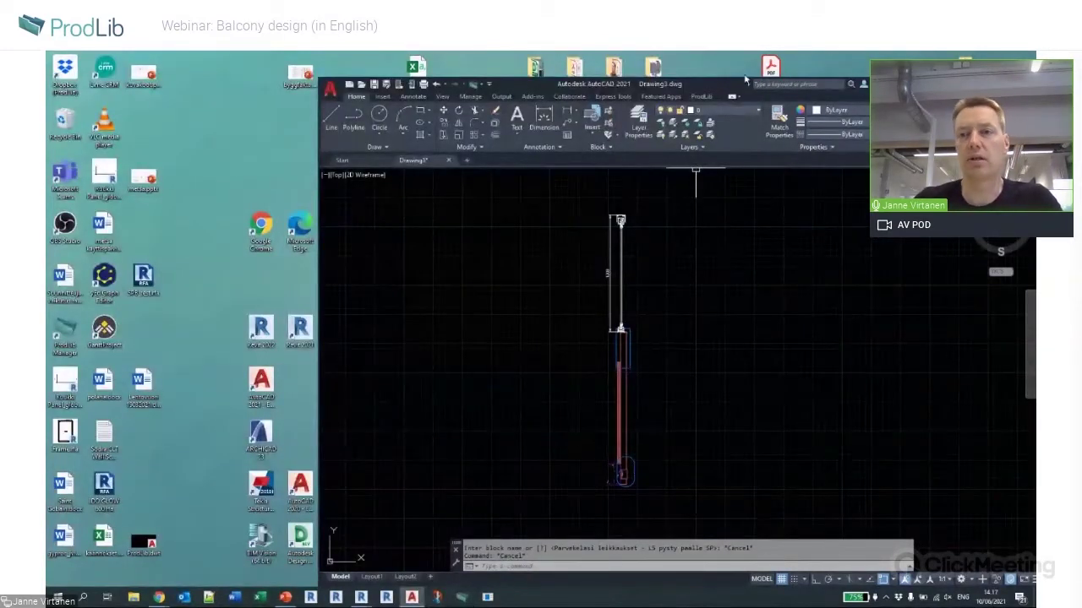
{"action": "double_click", "coordinate": [711, 80]}
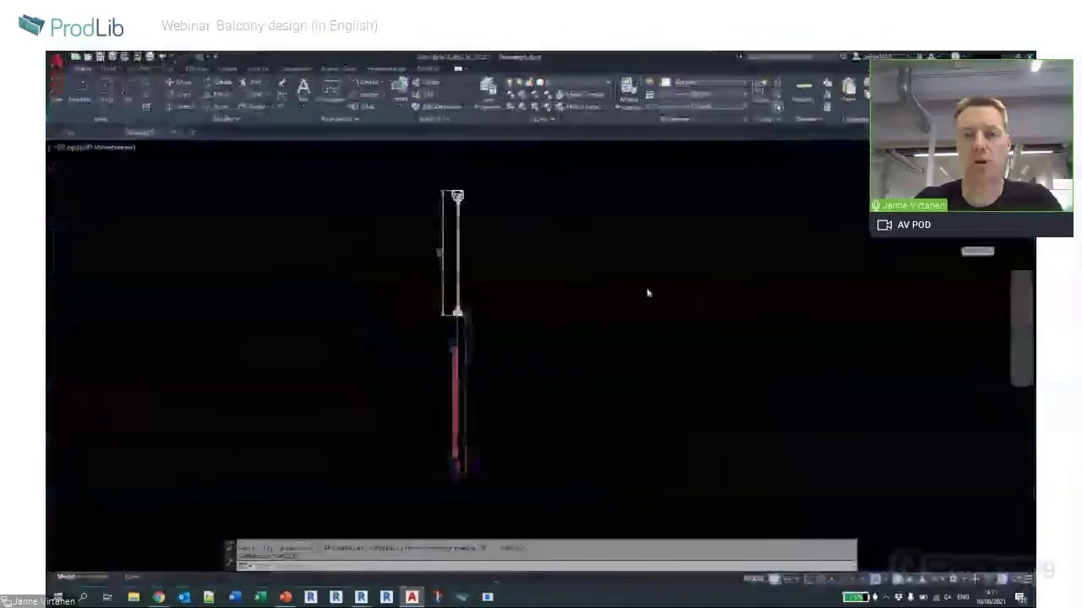
Delete the glazing section and all remaining railing content from Drawing3, leaving the drawing empty.
{"action": "scroll", "coordinate": [485, 338], "scroll_direction": "down", "scroll_amount": 7}
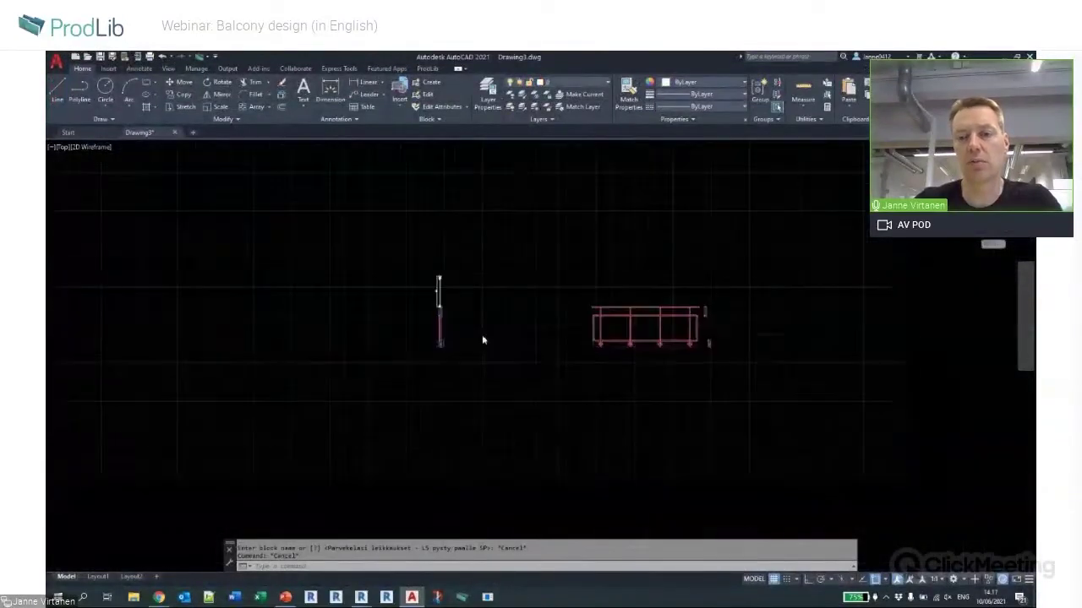
{"action": "left_click", "coordinate": [377, 251]}
{"action": "left_click", "coordinate": [801, 422]}
{"action": "key", "text": "Delete"}
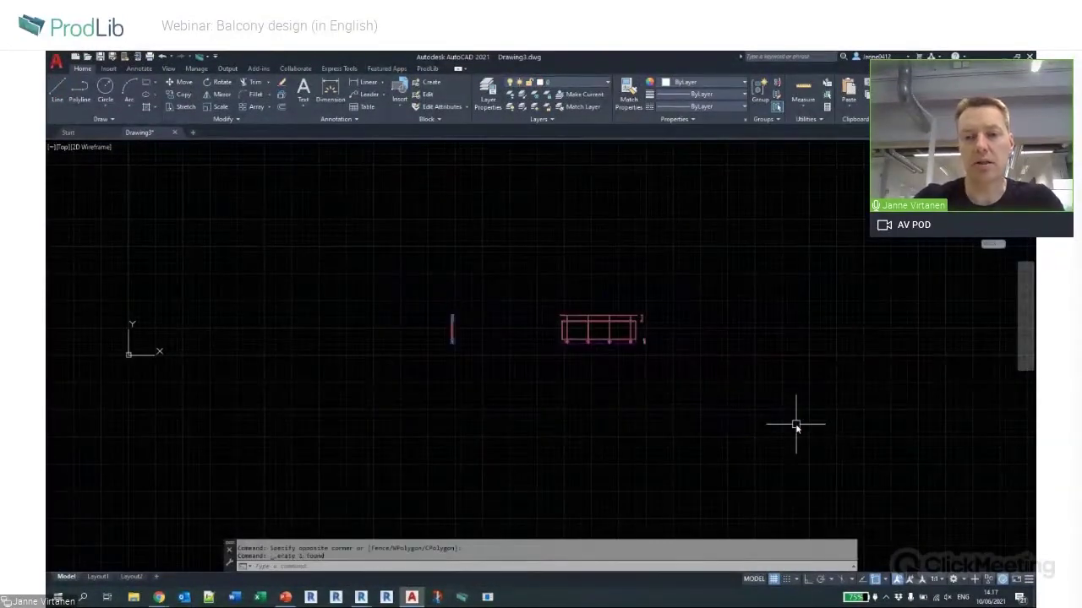
{"action": "key", "text": "ctrl+a"}
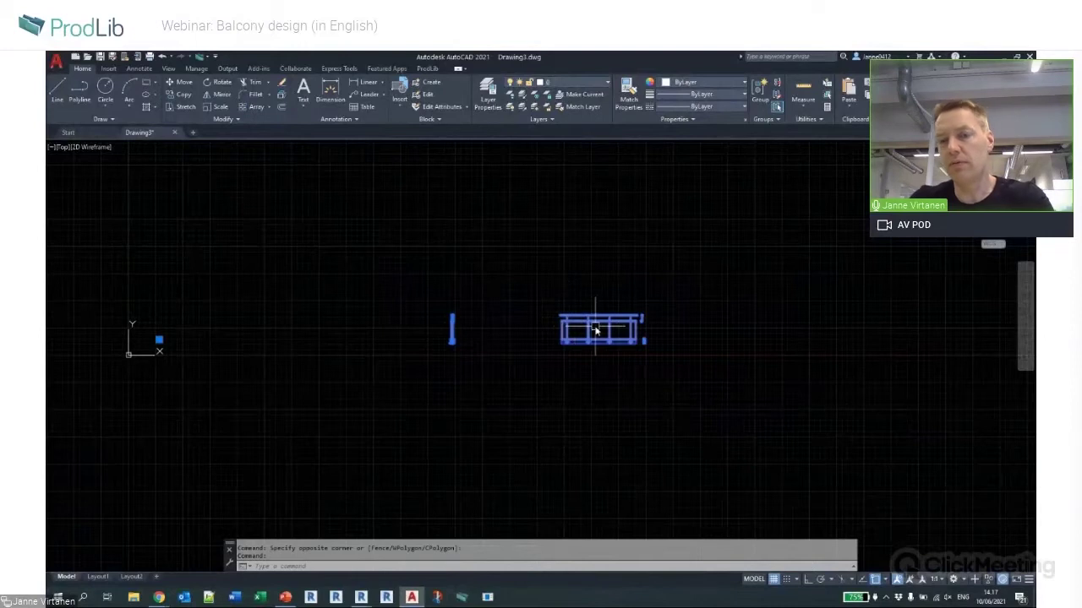
{"action": "key", "text": "Delete"}
{"action": "scroll", "coordinate": [529, 317], "scroll_direction": "down", "scroll_amount": 1}
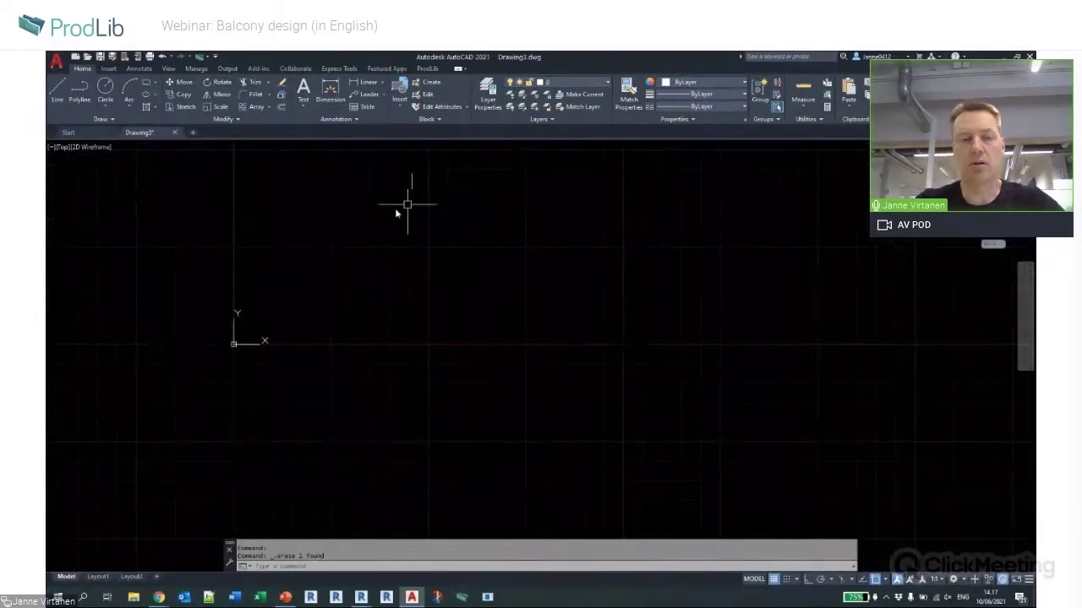
{"action": "middle_click_drag", "start_coordinate": [410, 271], "coordinate": [444, 340]}
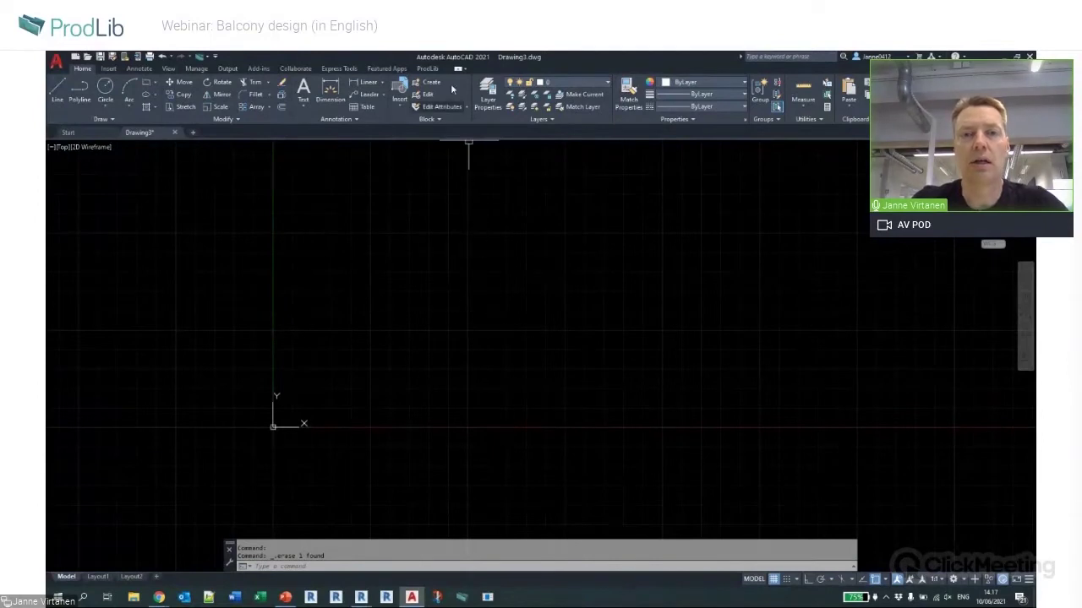
Display the ProdLib tools inside AutoCAD and look through the expanded list of supplier libraries.
{"action": "left_click", "coordinate": [429, 68]}
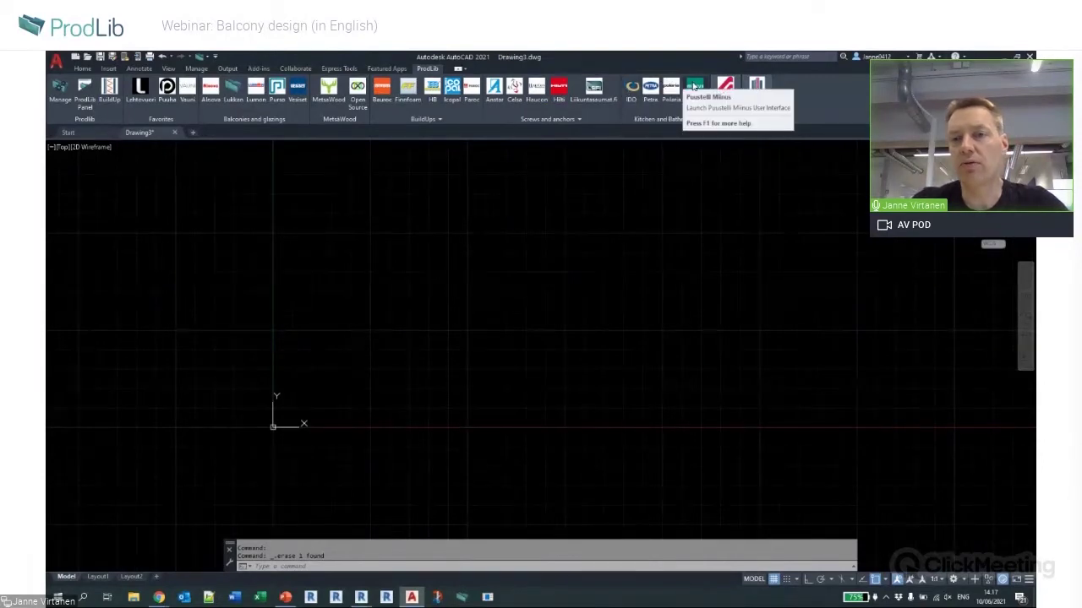
{"action": "left_click", "coordinate": [718, 86]}
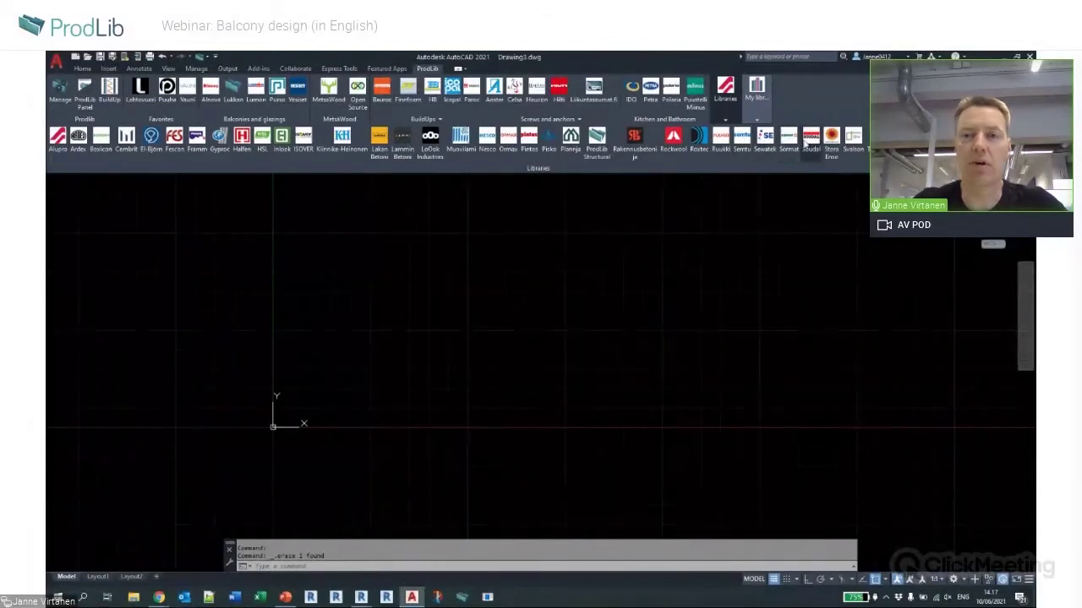
{"action": "left_click", "coordinate": [203, 267]}
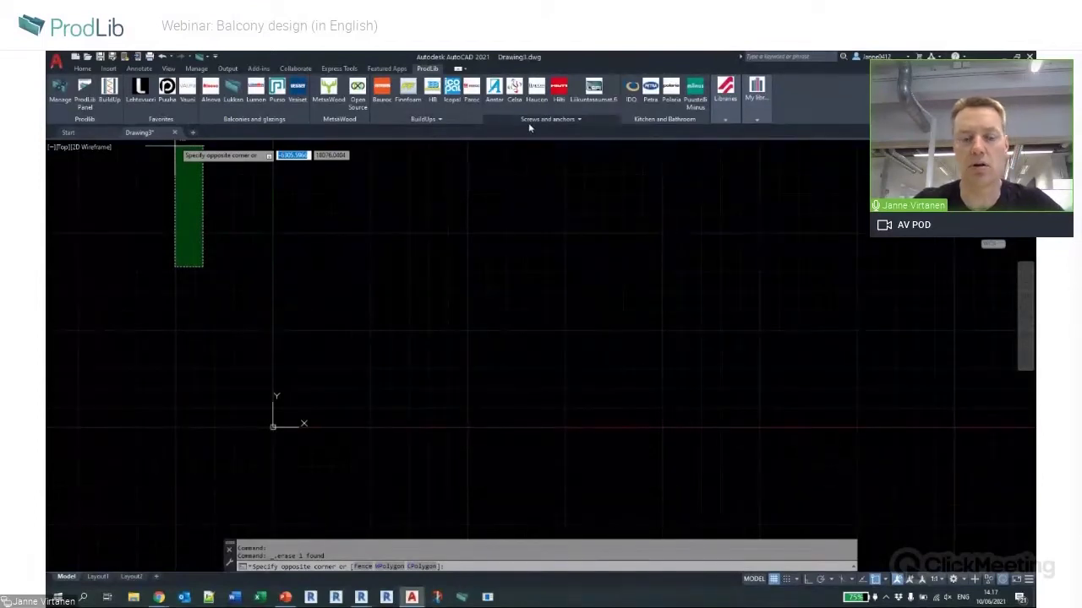
{"action": "key", "text": "Escape"}
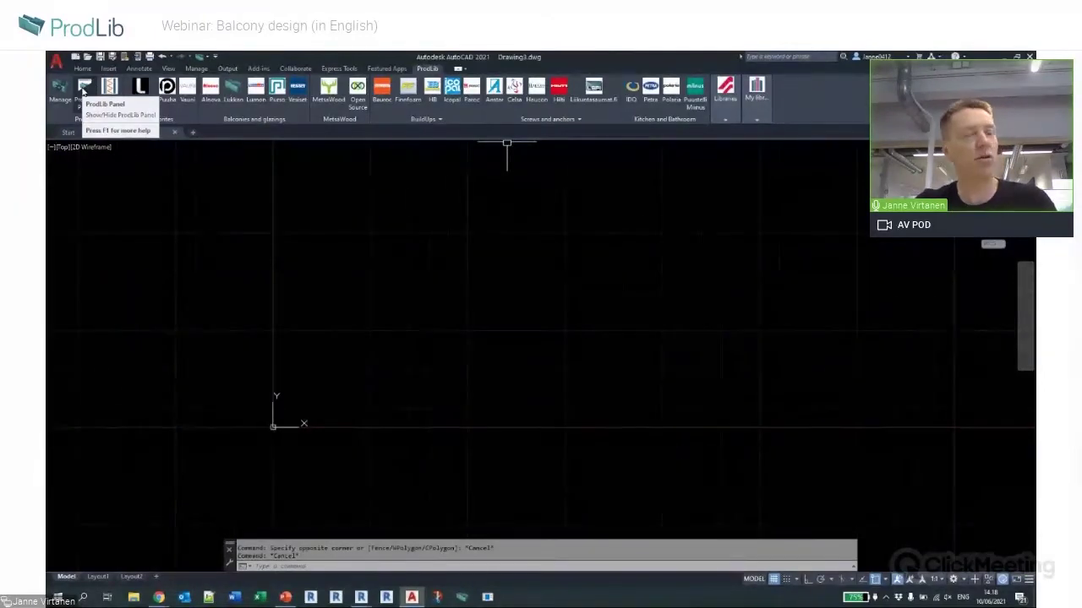
Show the ProdLib panel, undock it as a floating palette over the drawing and pick Purso in it.
{"action": "left_click", "coordinate": [82, 91]}
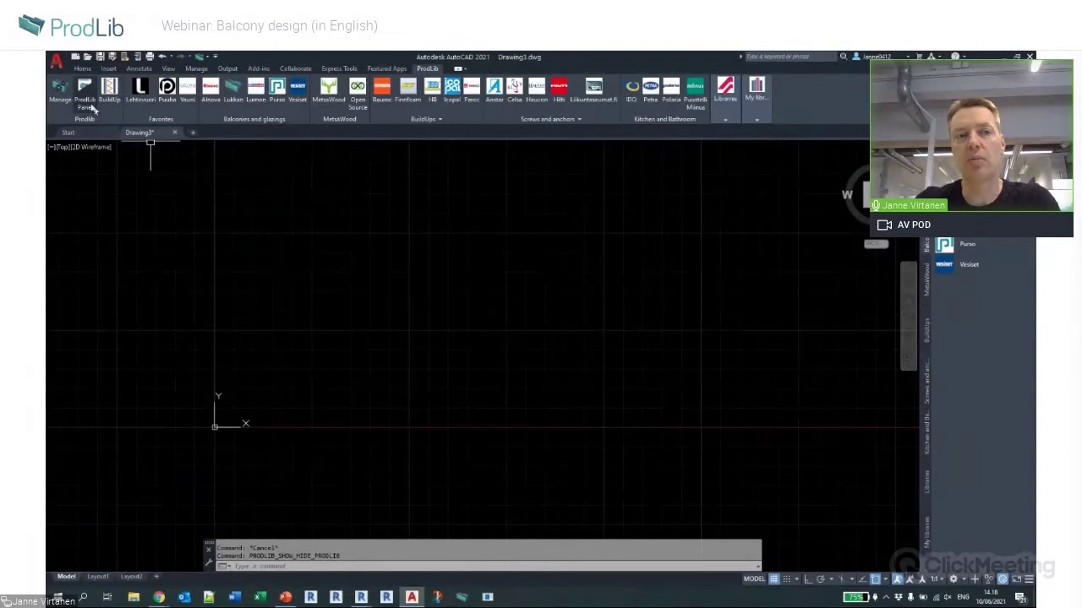
{"action": "left_click", "coordinate": [287, 71]}
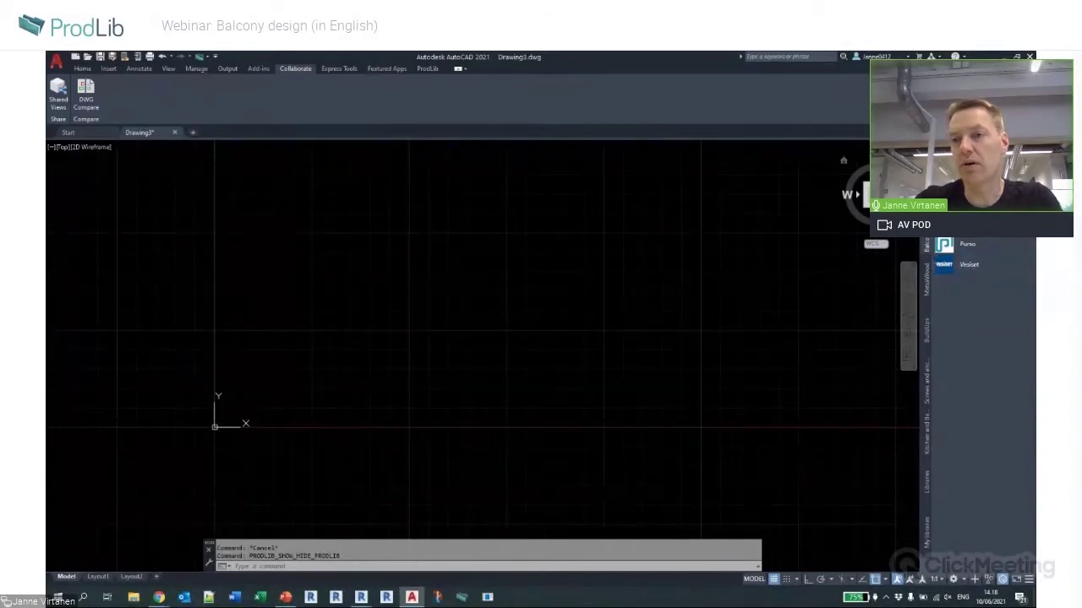
{"action": "left_click_drag", "start_coordinate": [341, 250], "coordinate": [338, 253]}
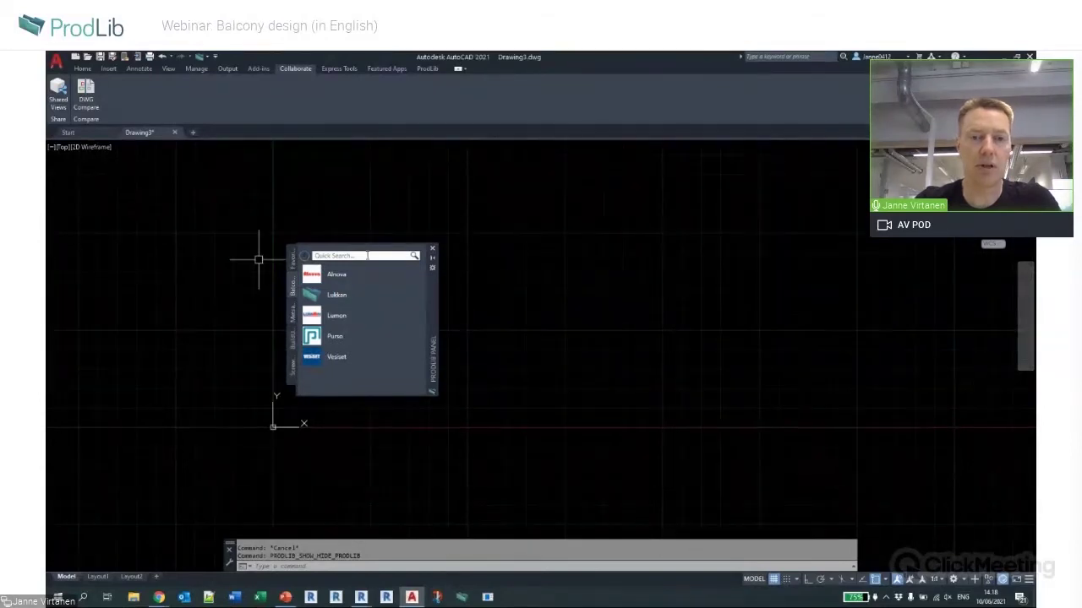
{"action": "left_click", "coordinate": [392, 333]}
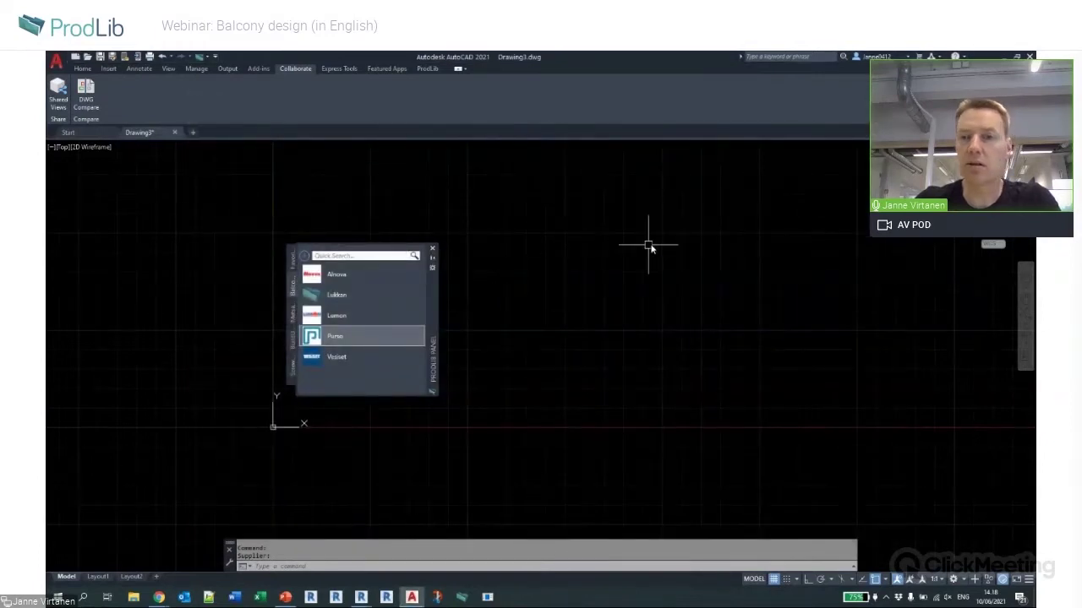
Dock the floating ProdLib panel back at the side of the drawing area.
{"action": "left_click_drag", "start_coordinate": [438, 308], "coordinate": [1080, 254]}
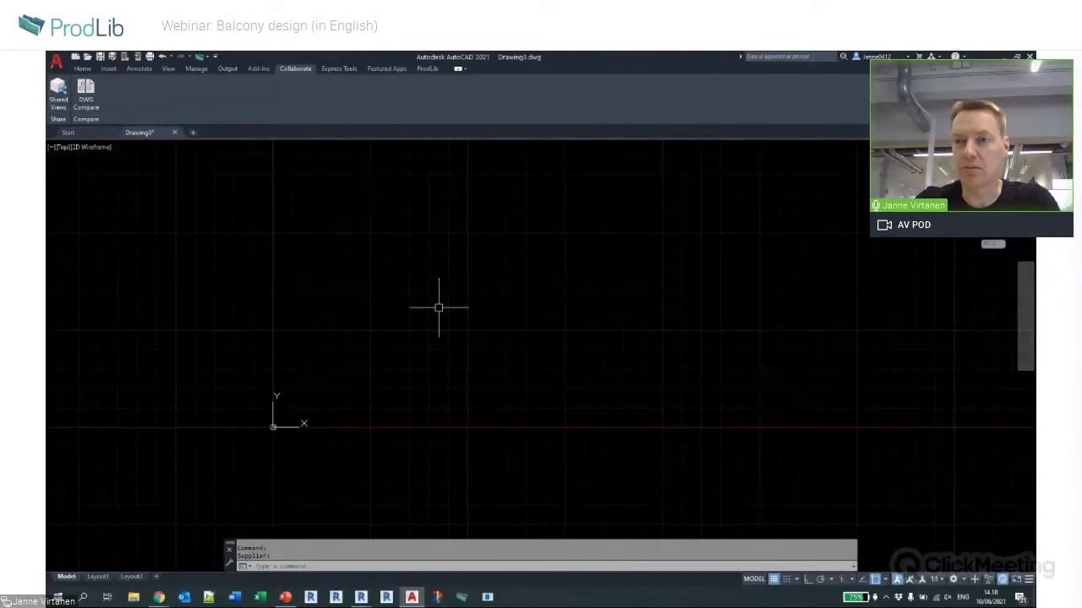
{"action": "left_click", "coordinate": [575, 302]}
{"action": "key", "text": "Escape"}
{"action": "key", "text": "Escape"}
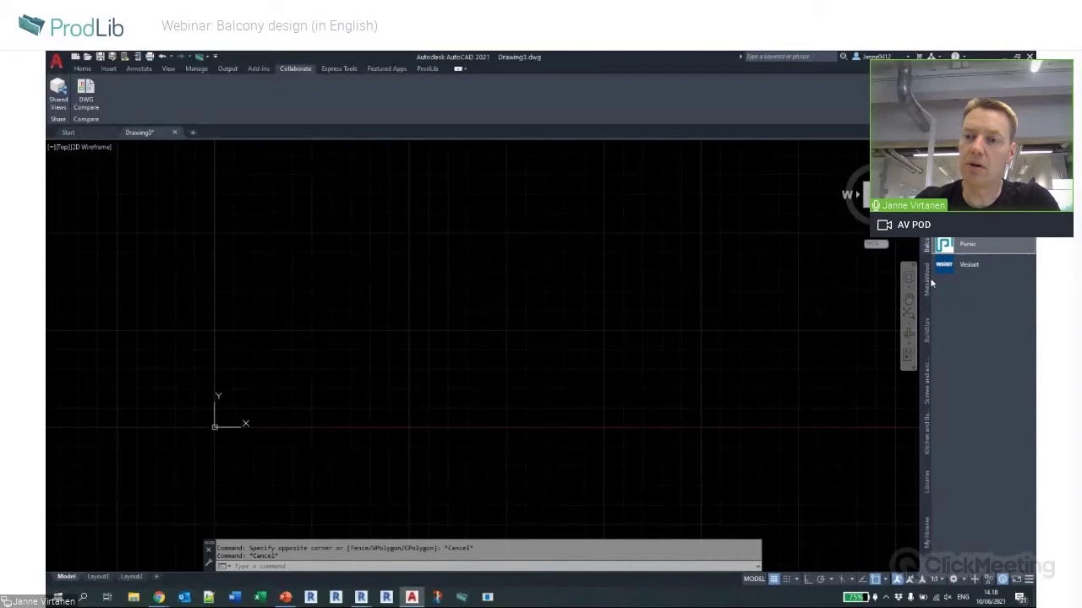
Browse the BuildUps and screws and anchors categories in the ProdLib panel, and return to the balcony suppliers and standard drawing tools.
{"action": "left_click", "coordinate": [927, 328]}
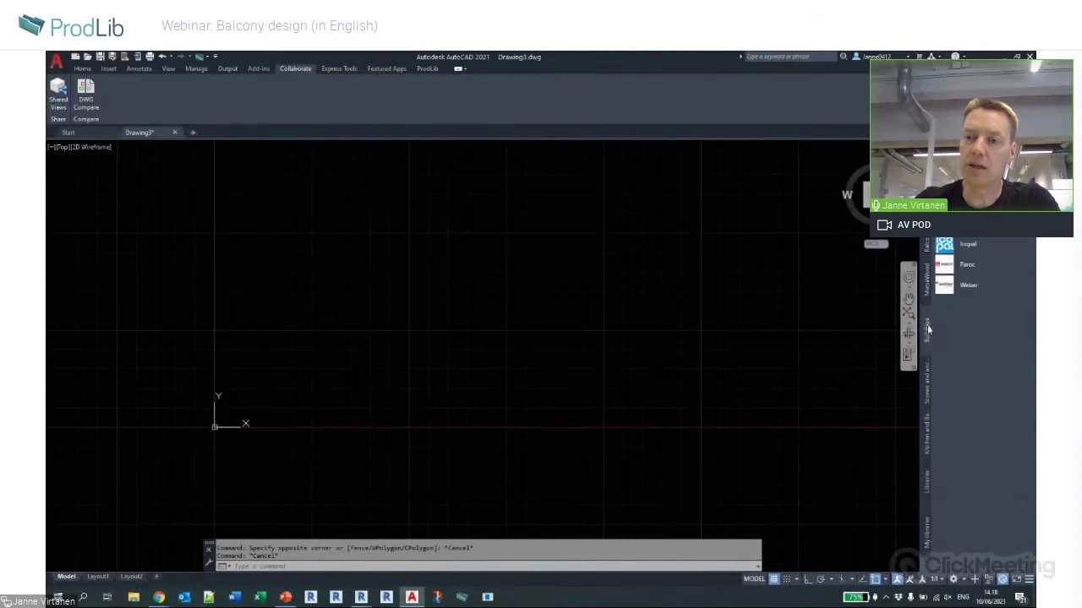
{"action": "left_click", "coordinate": [927, 373]}
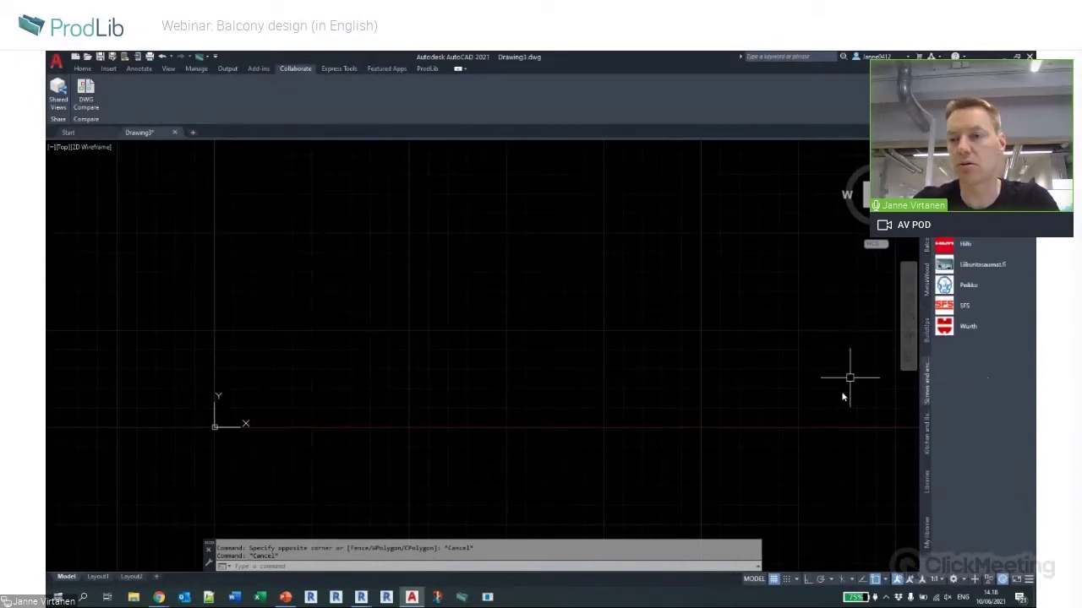
{"action": "left_click", "coordinate": [927, 287]}
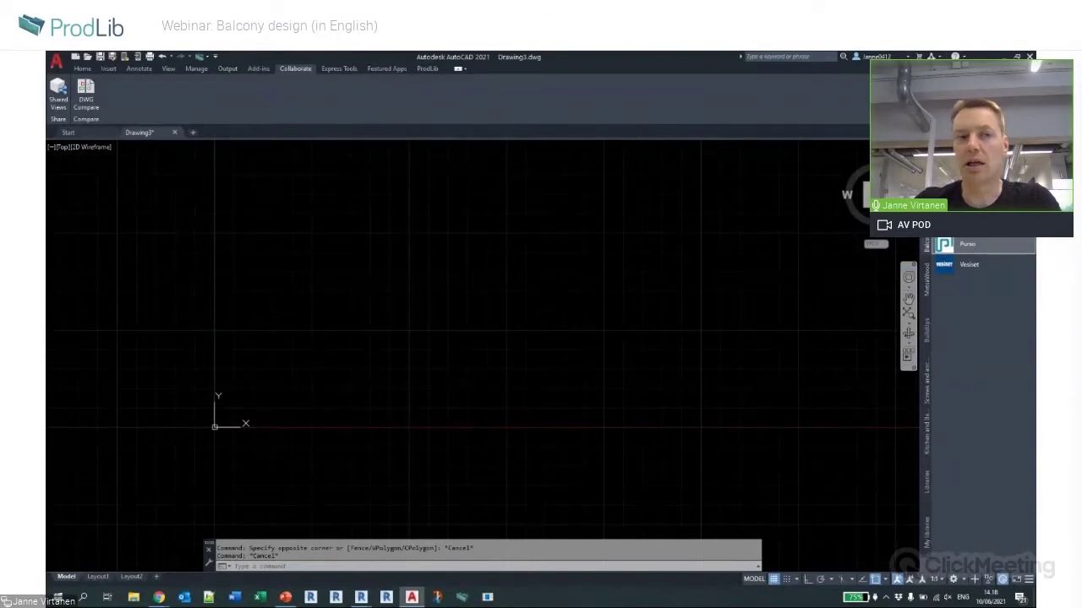
{"action": "left_click", "coordinate": [82, 68]}
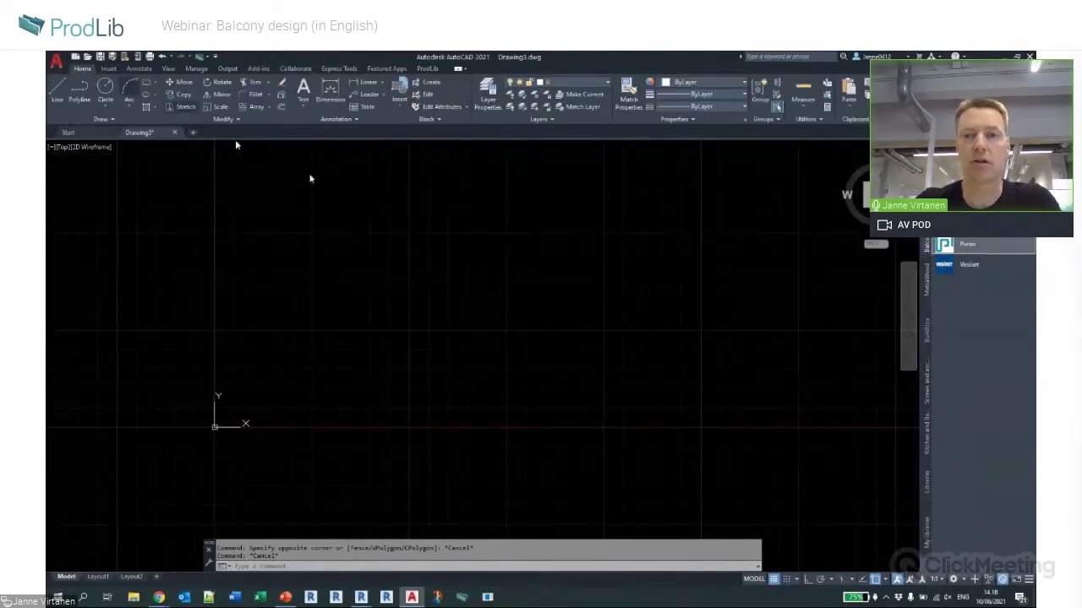
Start the Alnova library from the ProdLib panel and open the Flex railing product.
{"action": "left_click", "coordinate": [963, 244]}
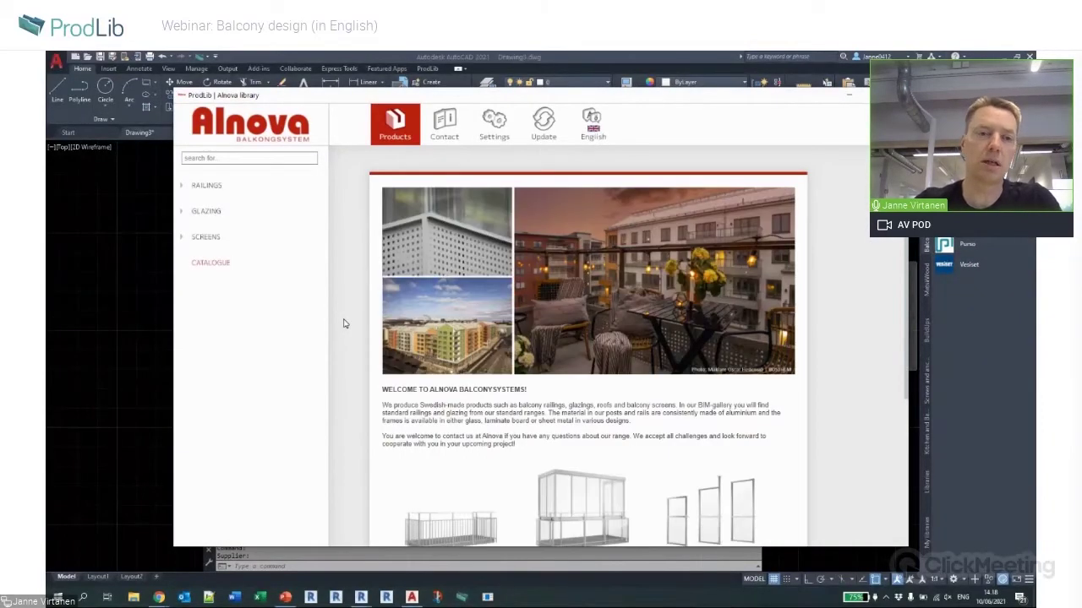
{"action": "left_click", "coordinate": [221, 185]}
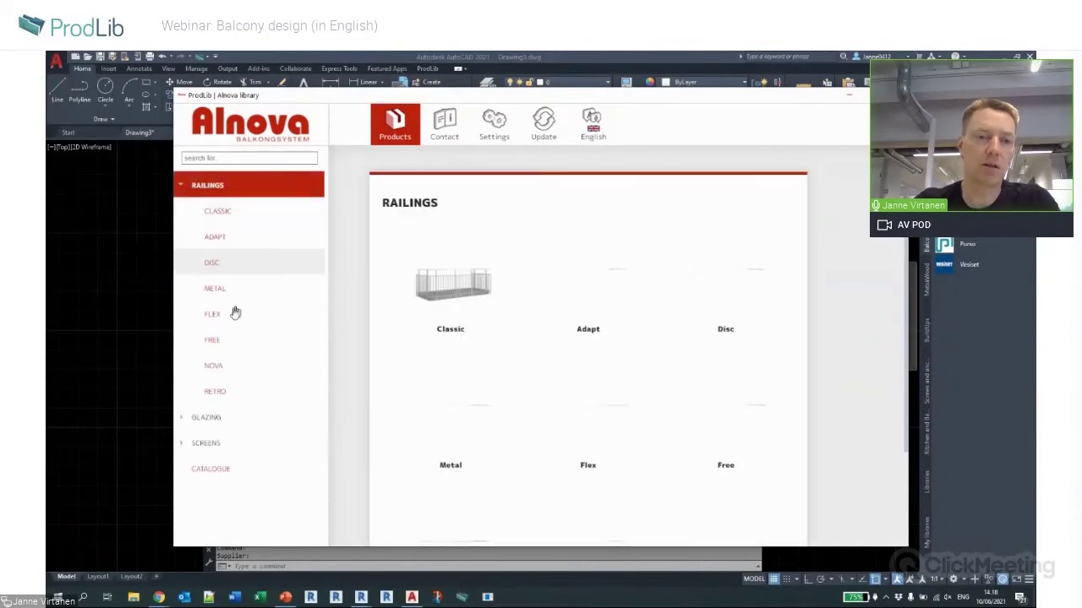
{"action": "left_click", "coordinate": [218, 318]}
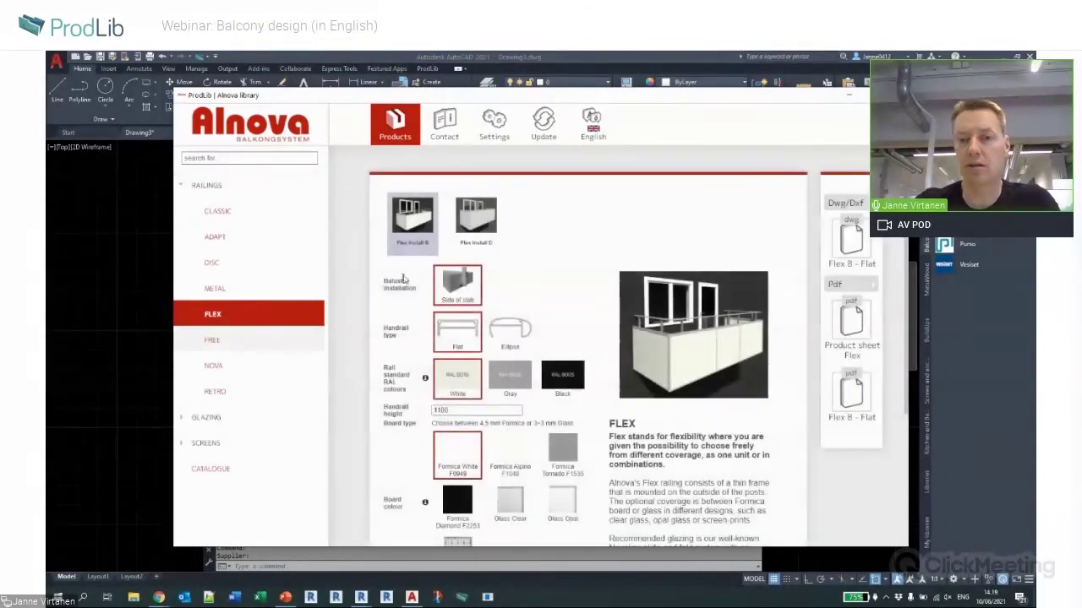
Insert the Flex B - Flat DWG into the drawing and accept the default rotation.
{"action": "left_click", "coordinate": [852, 236]}
{"action": "left_click", "coordinate": [234, 414]}
{"action": "key", "text": "Return"}
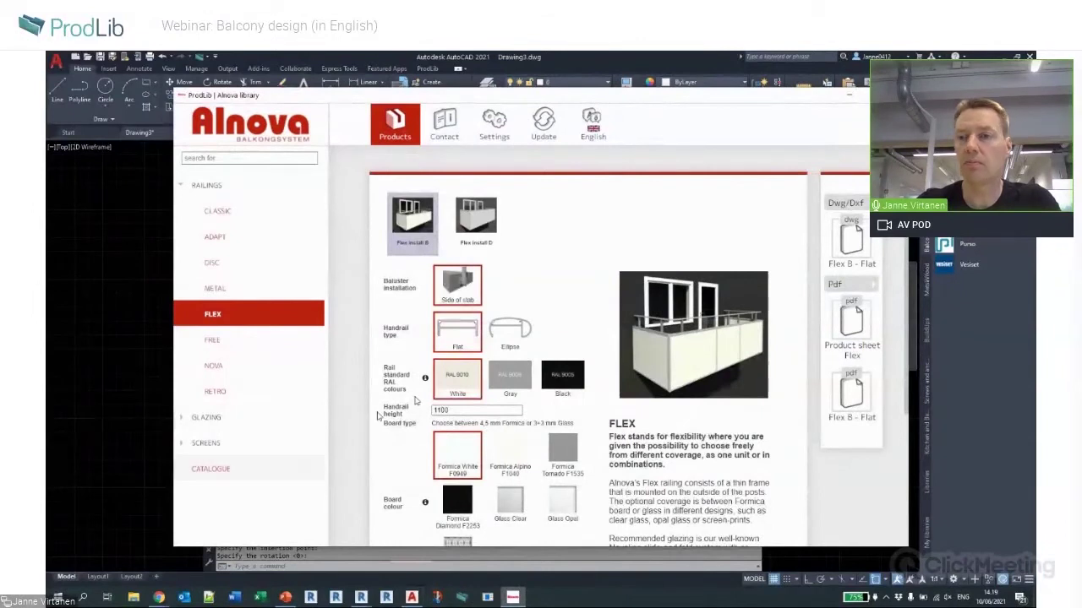
Start the Lumon library from the ProdLib panel and open the sections and views of the prefabricated terraces.
{"action": "left_click", "coordinate": [932, 269]}
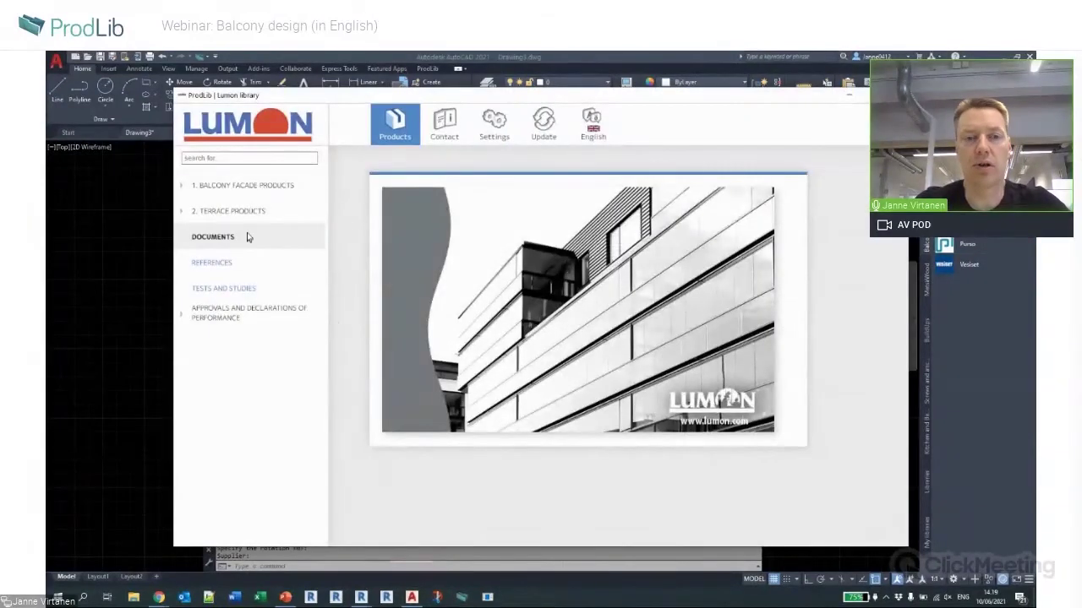
{"action": "left_click", "coordinate": [245, 212]}
{"action": "left_click", "coordinate": [251, 238]}
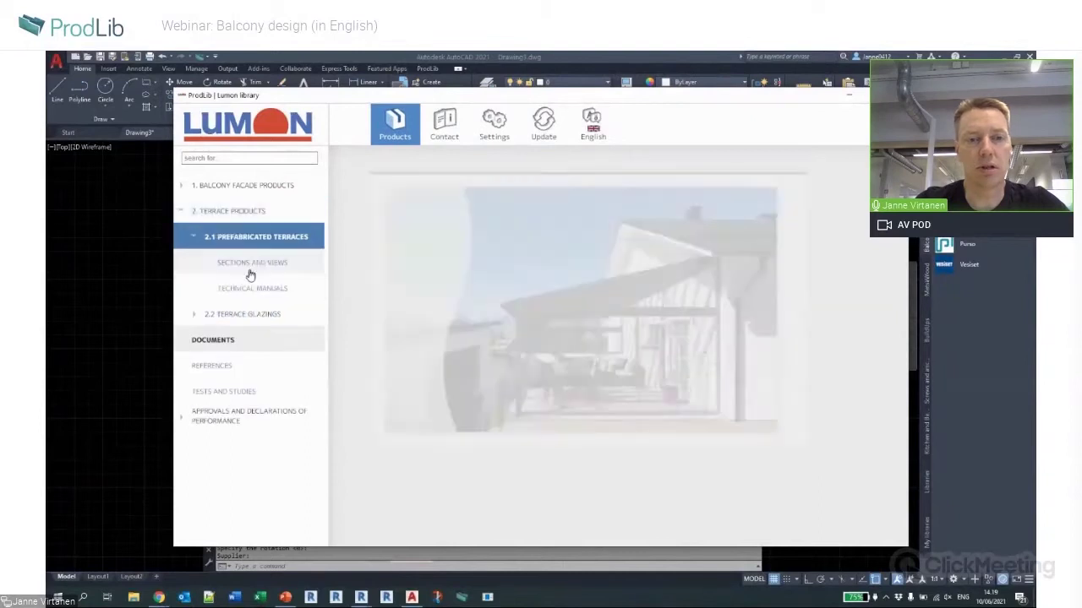
{"action": "left_click", "coordinate": [252, 264]}
Insert the VT4 view side DXF into the drawing beside the red railing elevation.
{"action": "left_click", "coordinate": [525, 317]}
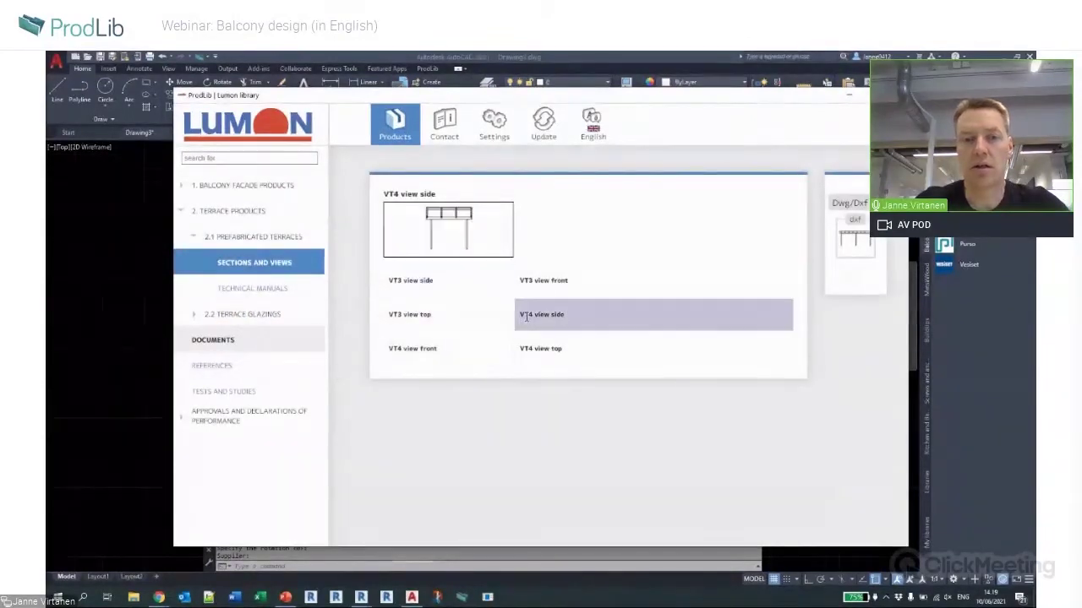
{"action": "left_click", "coordinate": [853, 241]}
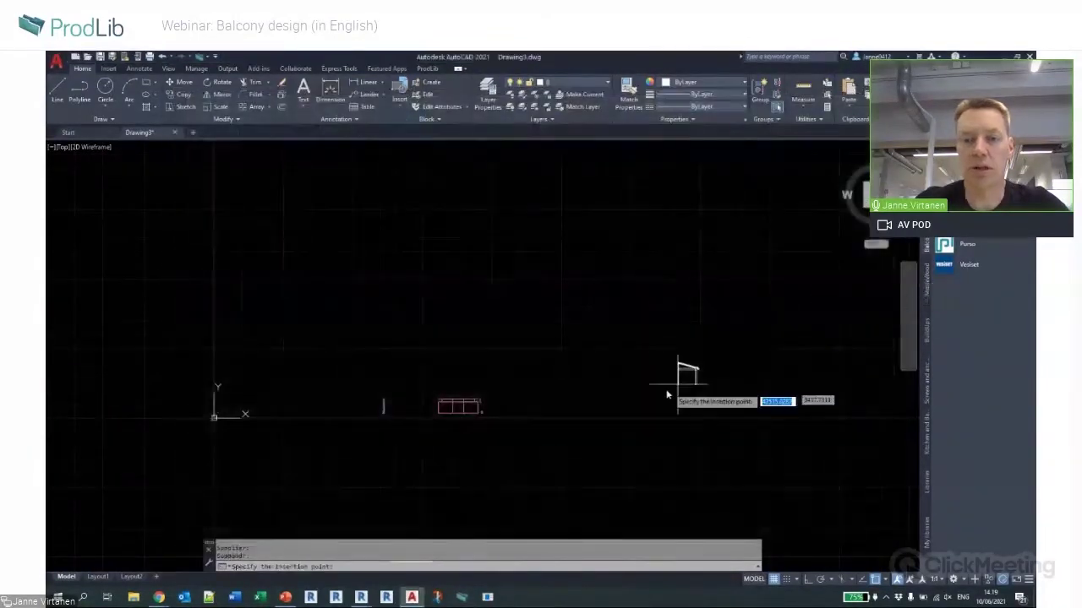
{"action": "left_click", "coordinate": [538, 423]}
{"action": "left_click", "coordinate": [542, 421]}
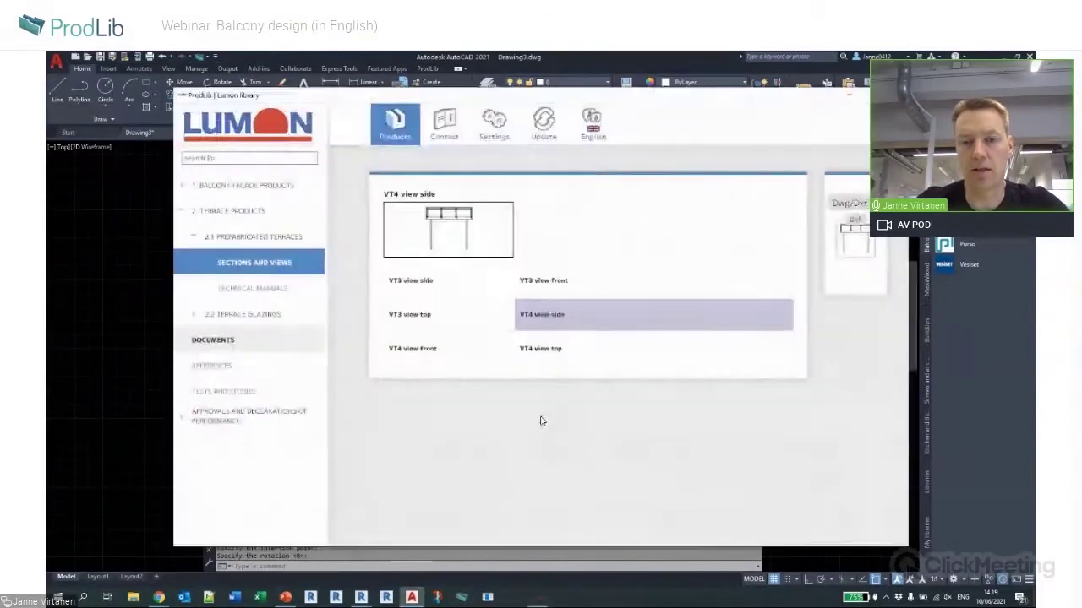
{"action": "scroll", "coordinate": [601, 405], "scroll_direction": "up", "scroll_amount": 5}
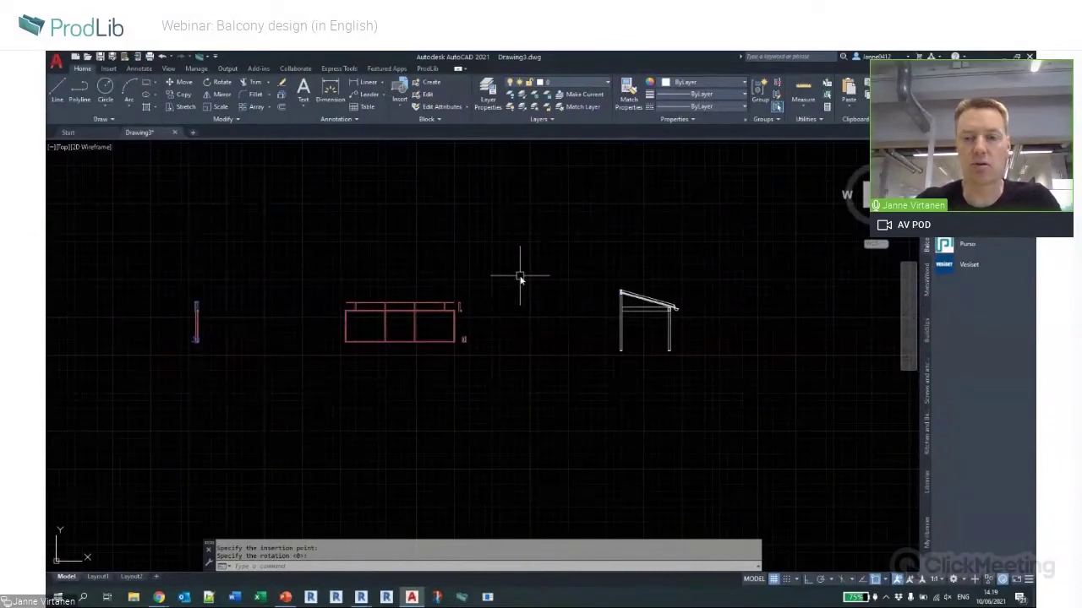
{"action": "scroll", "coordinate": [561, 339], "scroll_direction": "down", "scroll_amount": 1}
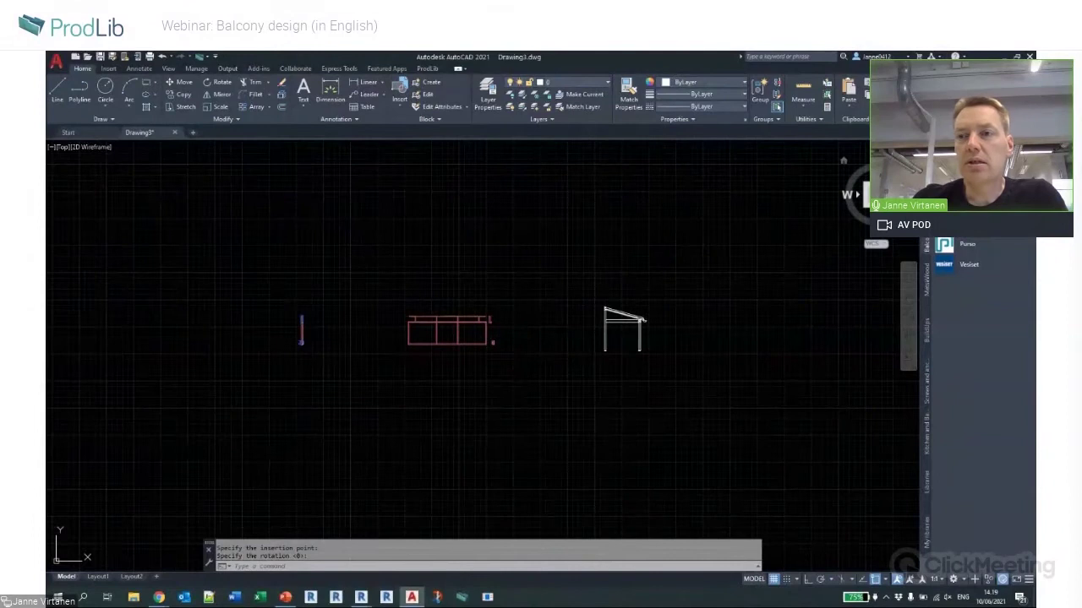
Dismiss the ProdLib message, switch to the balcony.rvt model in Revit and inspect the building in 3D.
{"action": "left_click_drag", "start_coordinate": [647, 53], "coordinate": [549, 89]}
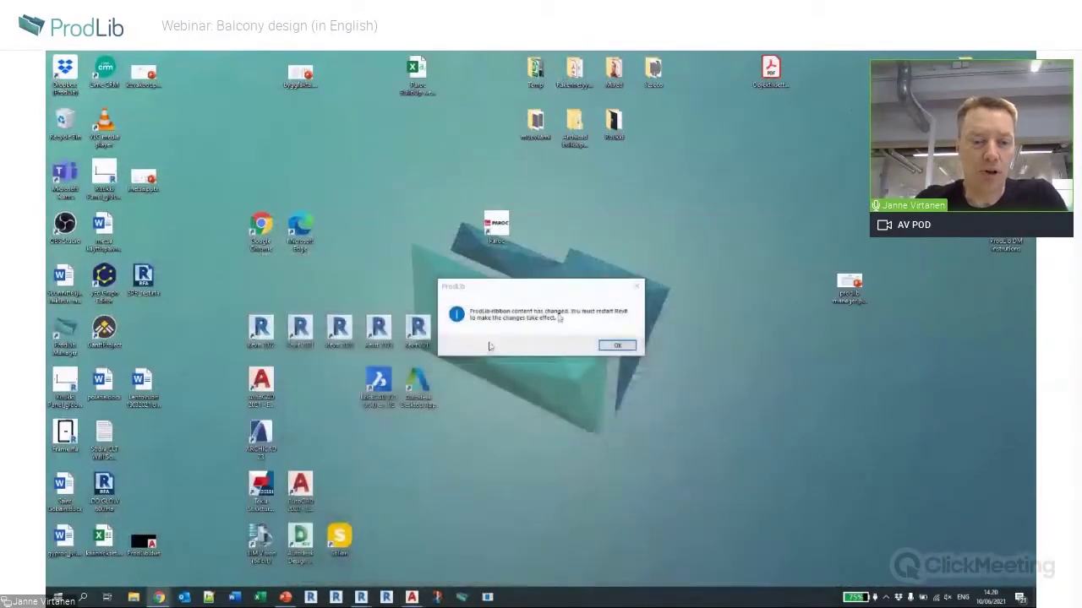
{"action": "left_click", "coordinate": [628, 343]}
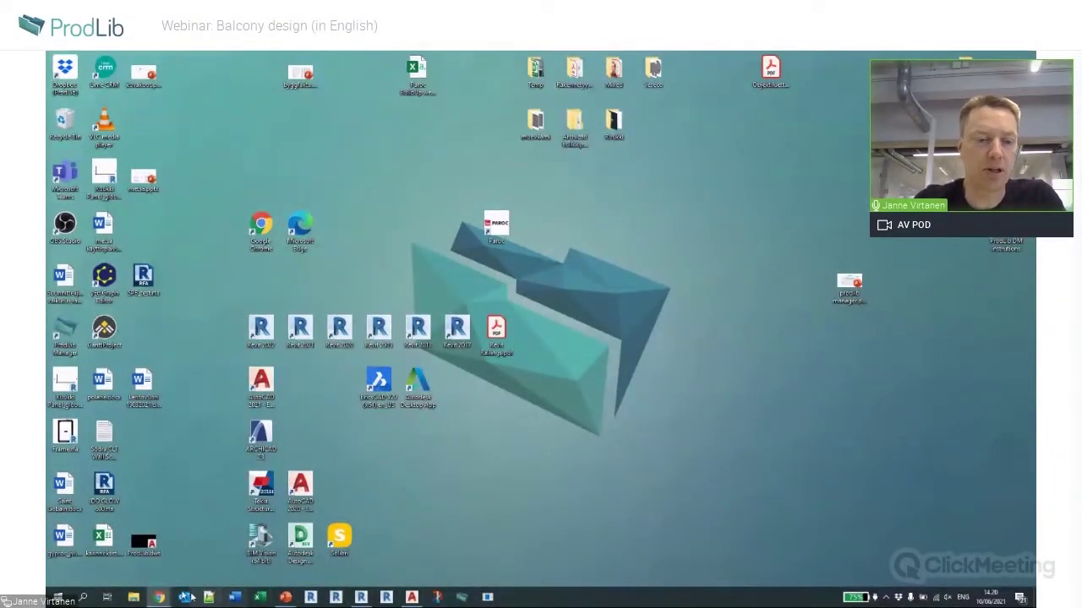
{"action": "left_click", "coordinate": [366, 599]}
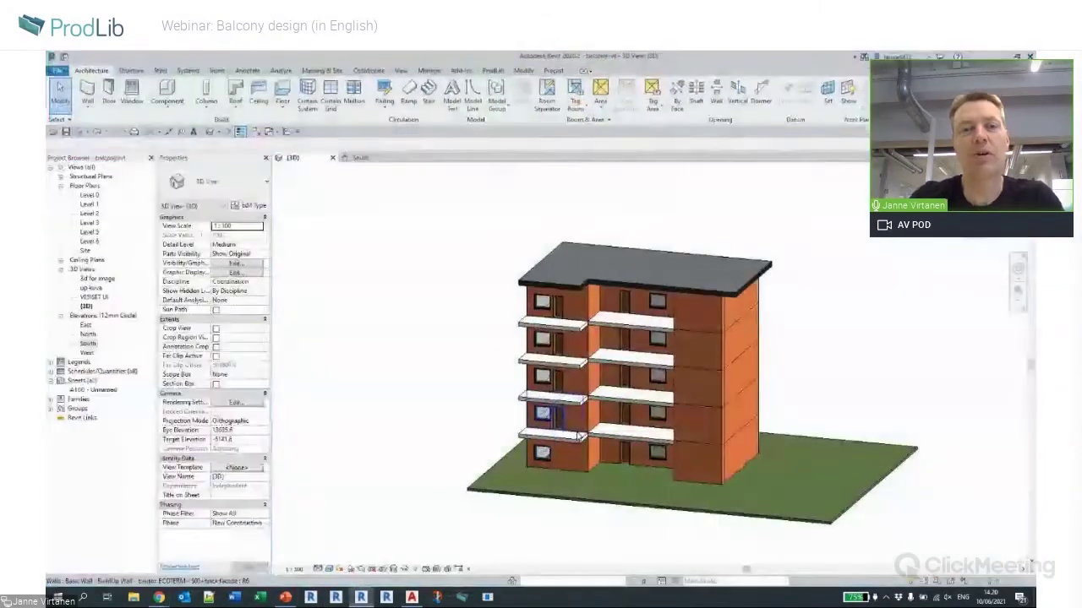
{"action": "middle_click_drag", "start_coordinate": [479, 343], "coordinate": [676, 406], "text": "shift"}
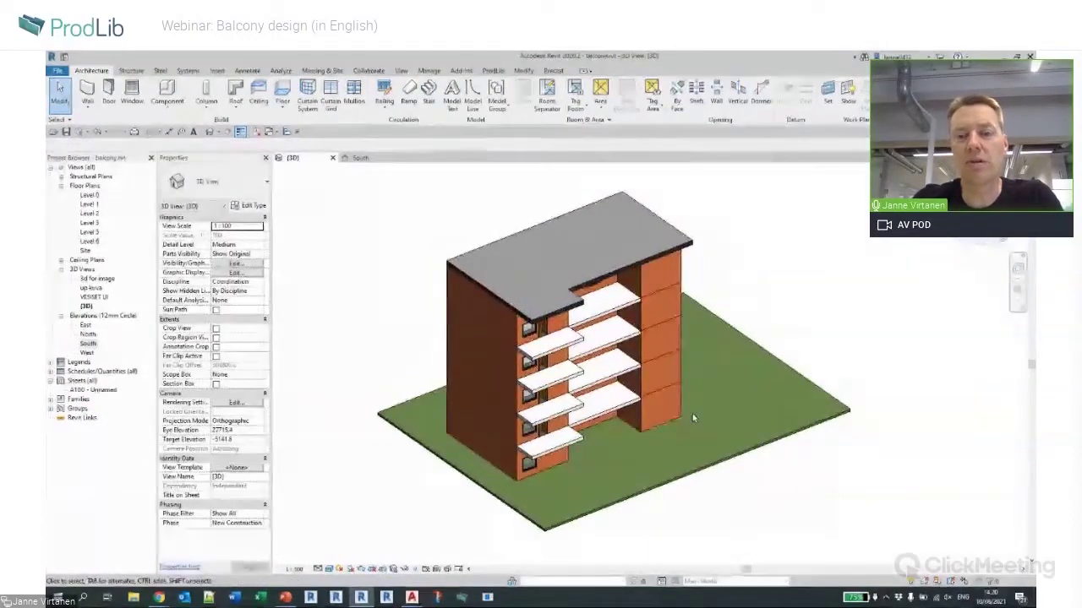
{"action": "middle_click_drag", "start_coordinate": [927, 395], "coordinate": [459, 278], "text": "shift"}
Open the Level 1 floor plan and tile all the open views.
{"action": "double_click", "coordinate": [89, 204]}
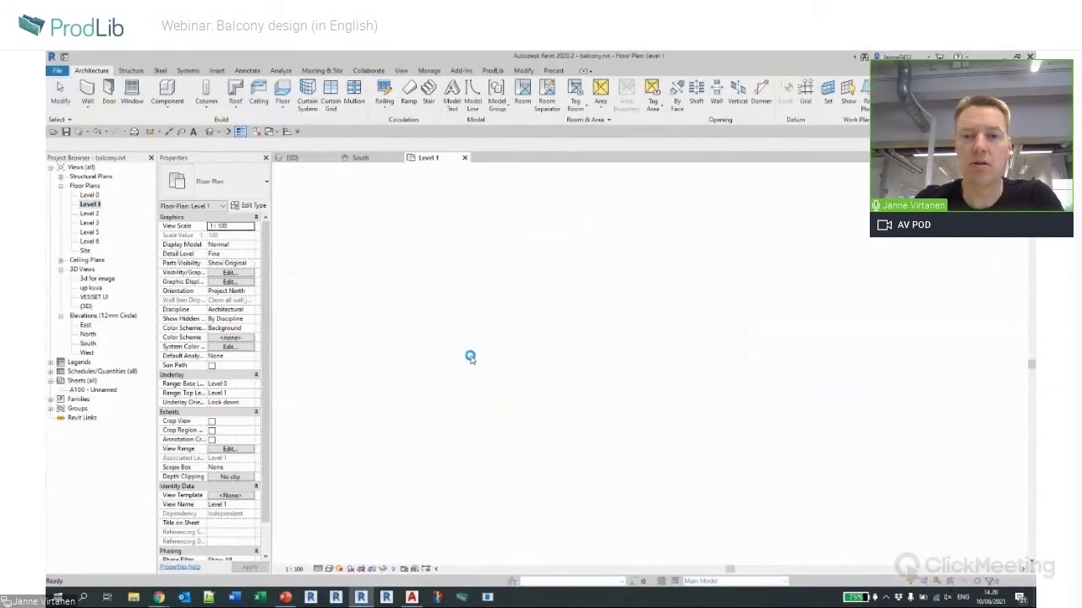
{"action": "left_click", "coordinate": [608, 366]}
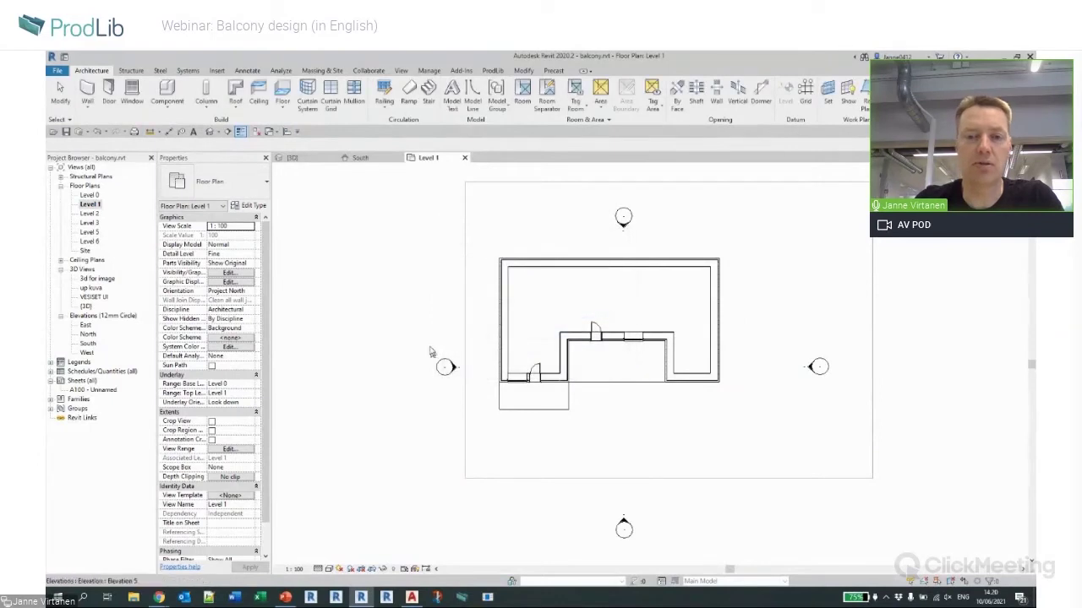
{"action": "key", "text": "w"}
{"action": "key", "text": "t"}
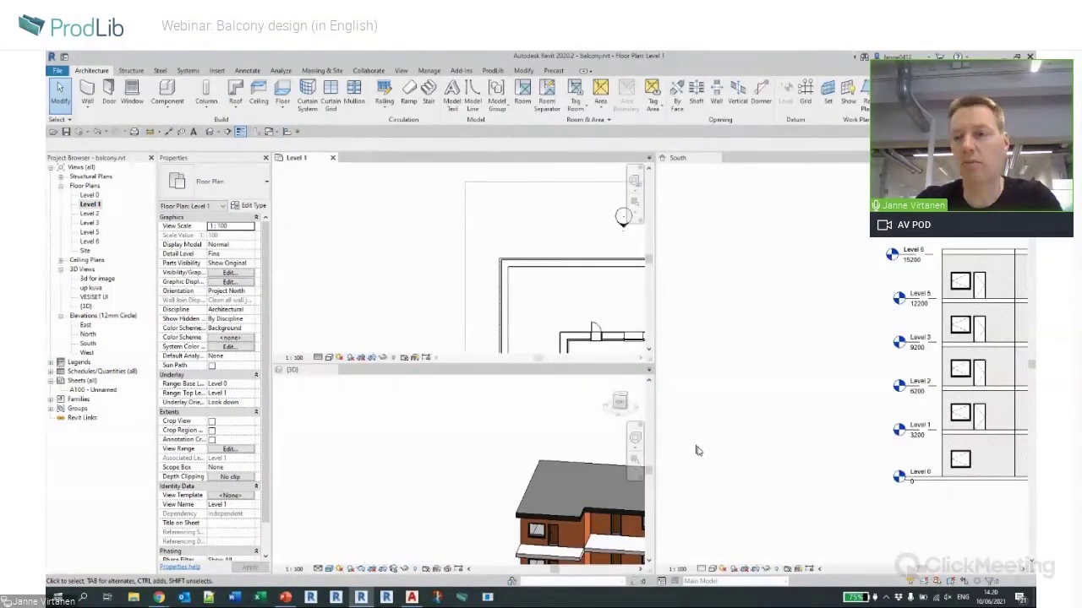
Close the South elevation and tile the Level 1 plan and the 3D view side by side.
{"action": "left_click", "coordinate": [845, 267]}
{"action": "key", "text": "z"}
{"action": "key", "text": "a"}
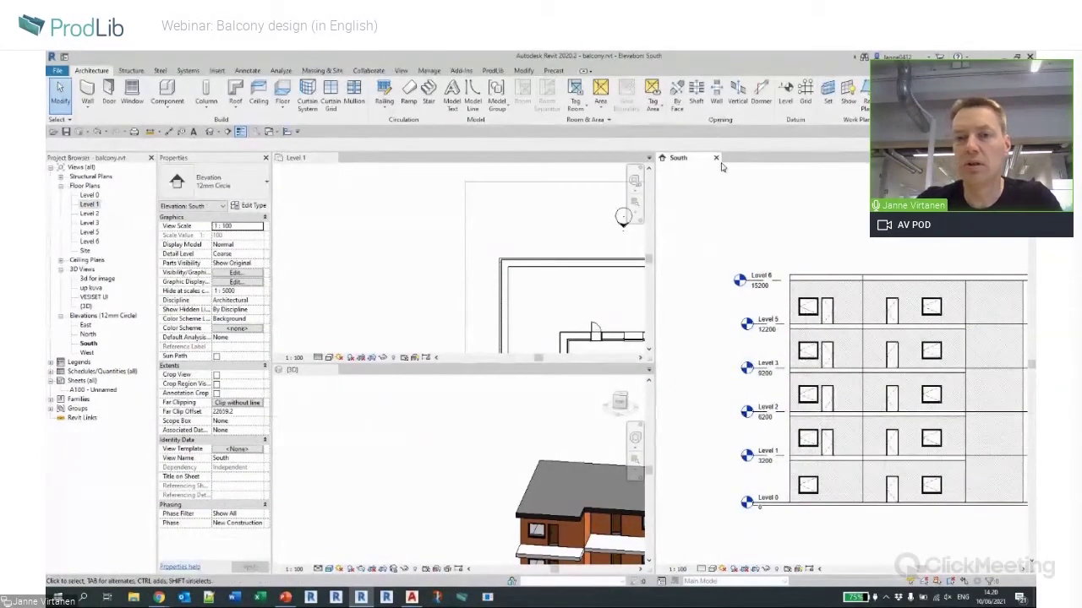
{"action": "left_click", "coordinate": [716, 157]}
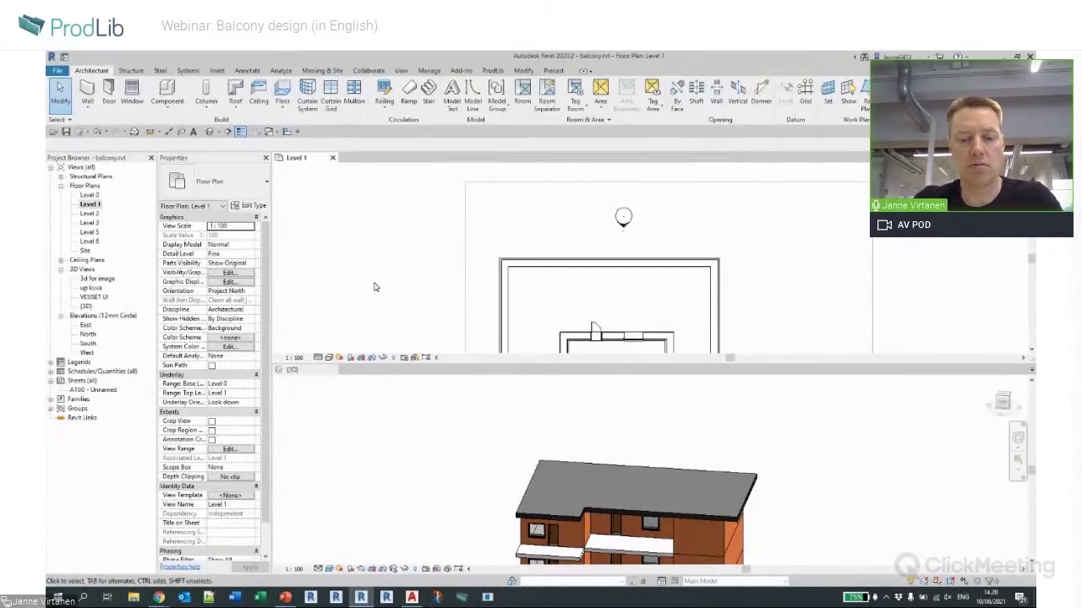
{"action": "key", "text": "w"}
{"action": "key", "text": "t"}
{"action": "scroll", "coordinate": [437, 388], "scroll_direction": "down", "scroll_amount": 3}
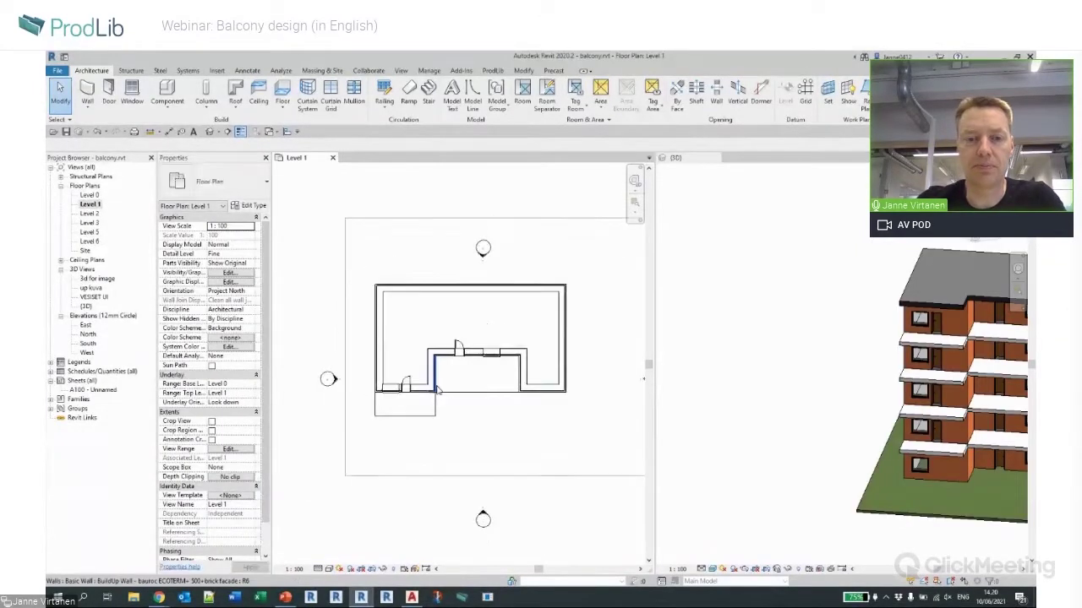
{"action": "scroll", "coordinate": [397, 385], "scroll_direction": "down", "scroll_amount": 2}
Highlight the lowest corner balcony slab in the 3D view, clear the selection and return to the Level 1 plan.
{"action": "left_click", "coordinate": [788, 407]}
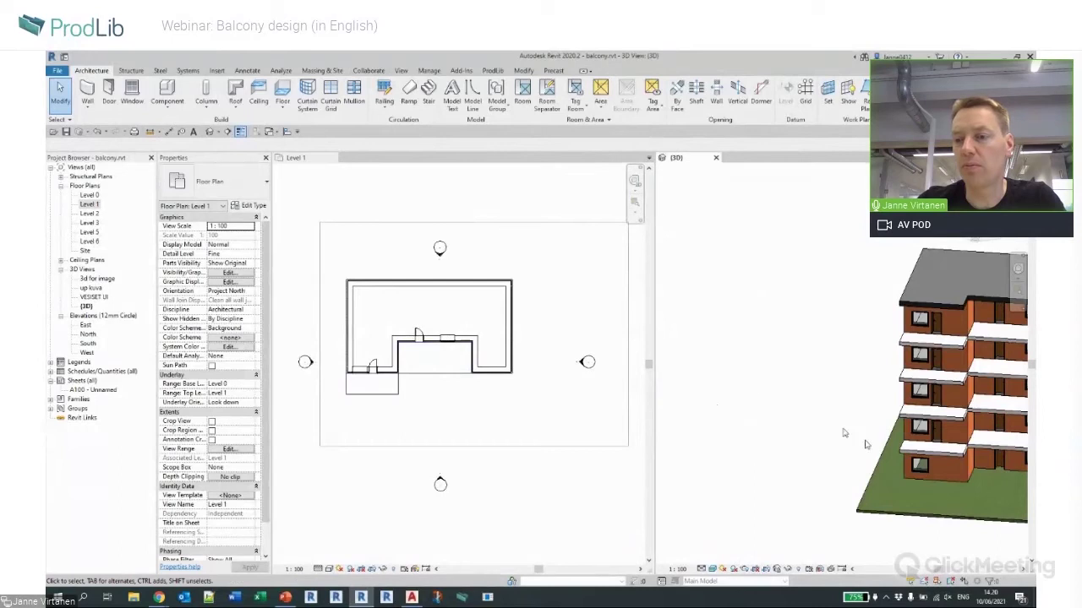
{"action": "left_click", "coordinate": [917, 454]}
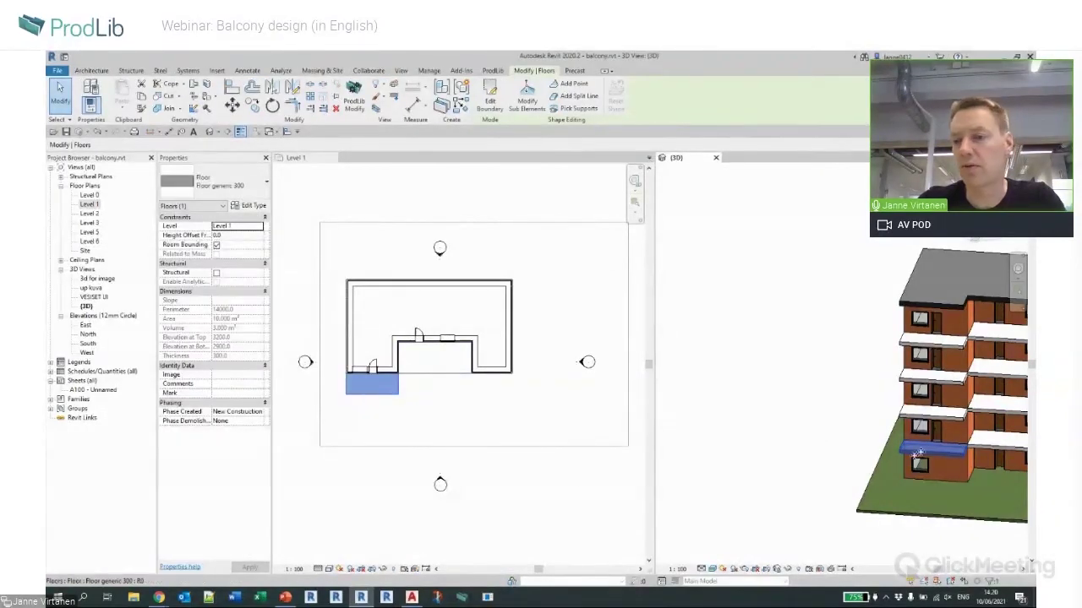
{"action": "scroll", "coordinate": [761, 355], "scroll_direction": "up", "scroll_amount": 4}
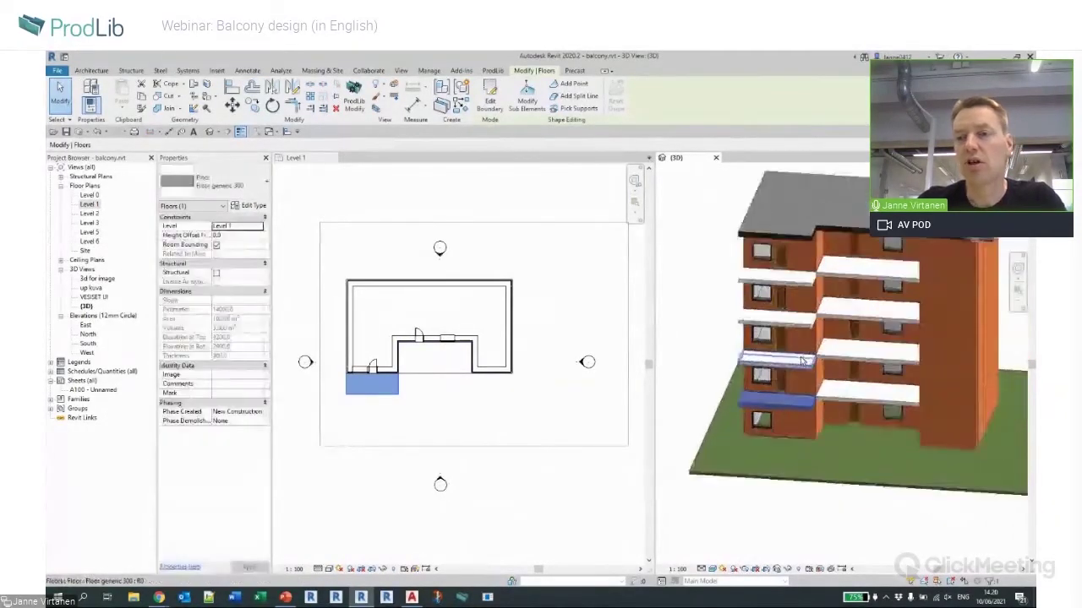
{"action": "middle_click_drag", "start_coordinate": [802, 361], "coordinate": [761, 363], "text": "shift"}
{"action": "key", "text": "Escape"}
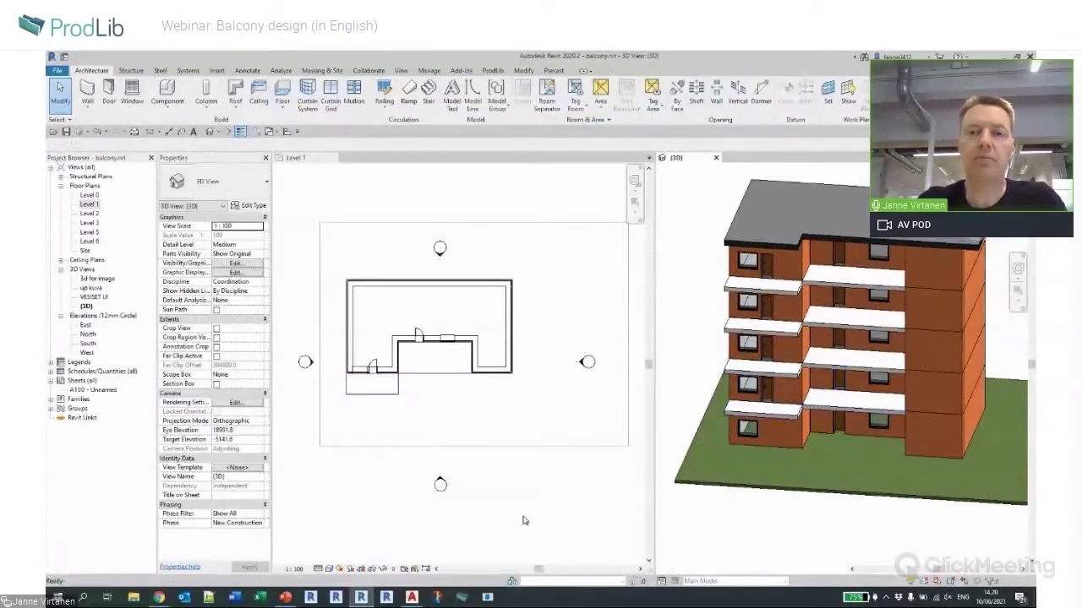
{"action": "left_click", "coordinate": [523, 521]}
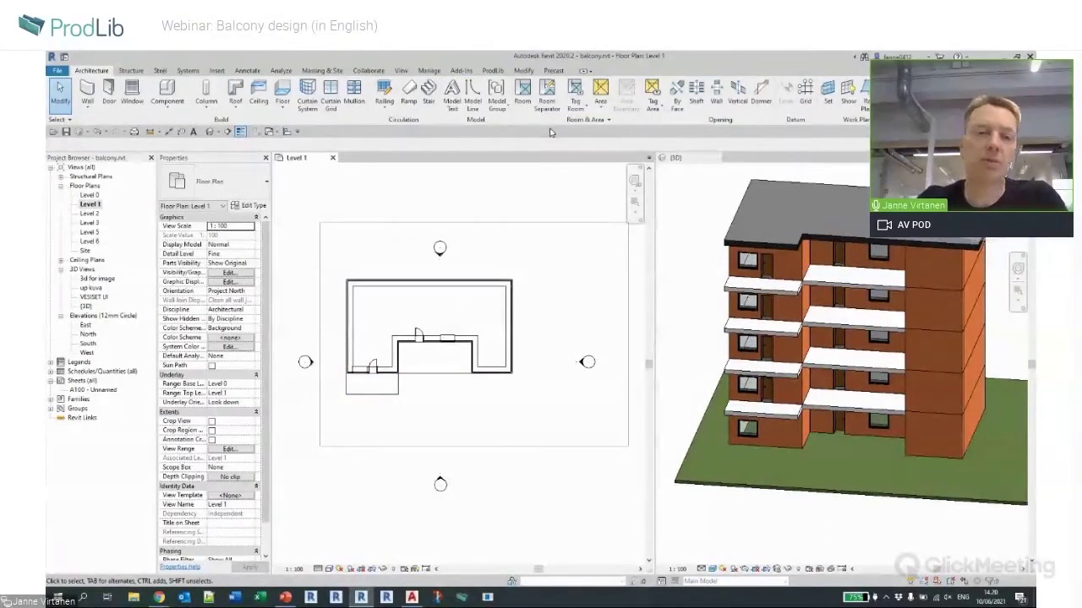
Show the ProdLib panel beside the Revit views and return to the Architecture tools.
{"action": "left_click", "coordinate": [494, 71]}
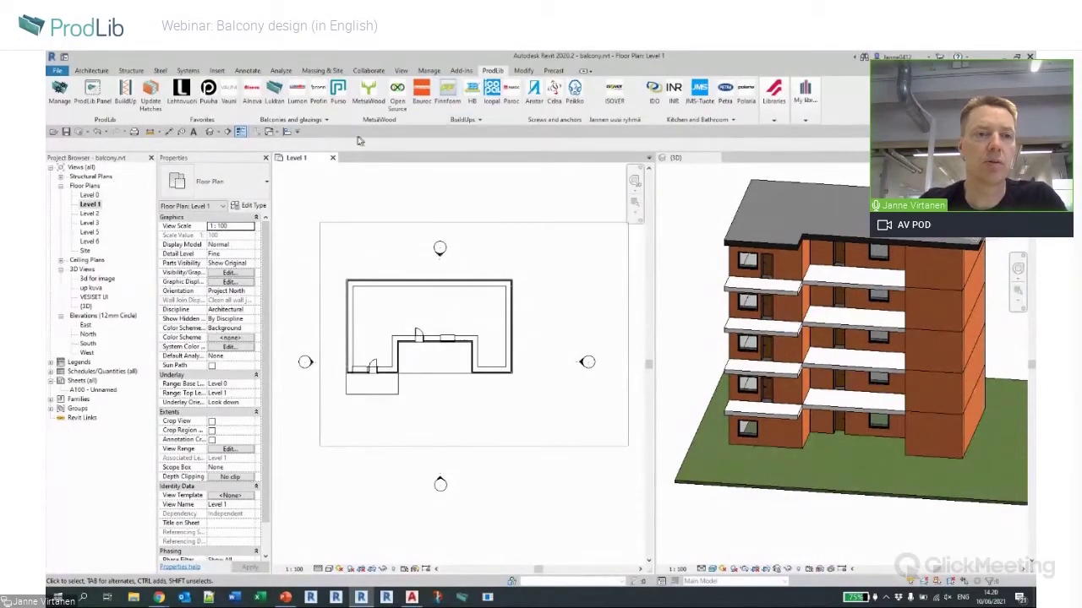
{"action": "left_click", "coordinate": [91, 96]}
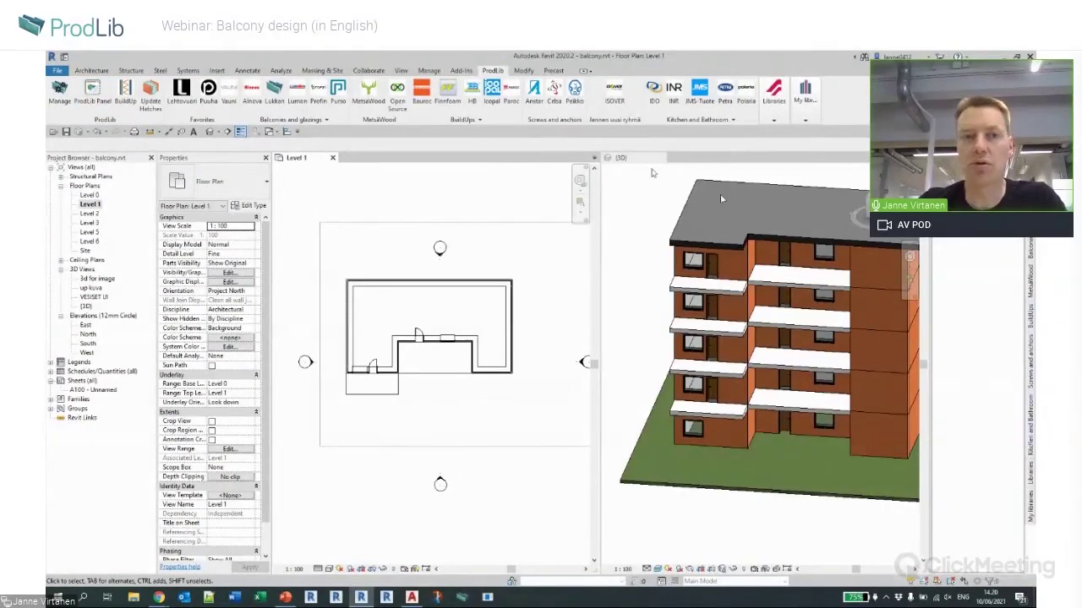
{"action": "left_click", "coordinate": [91, 70]}
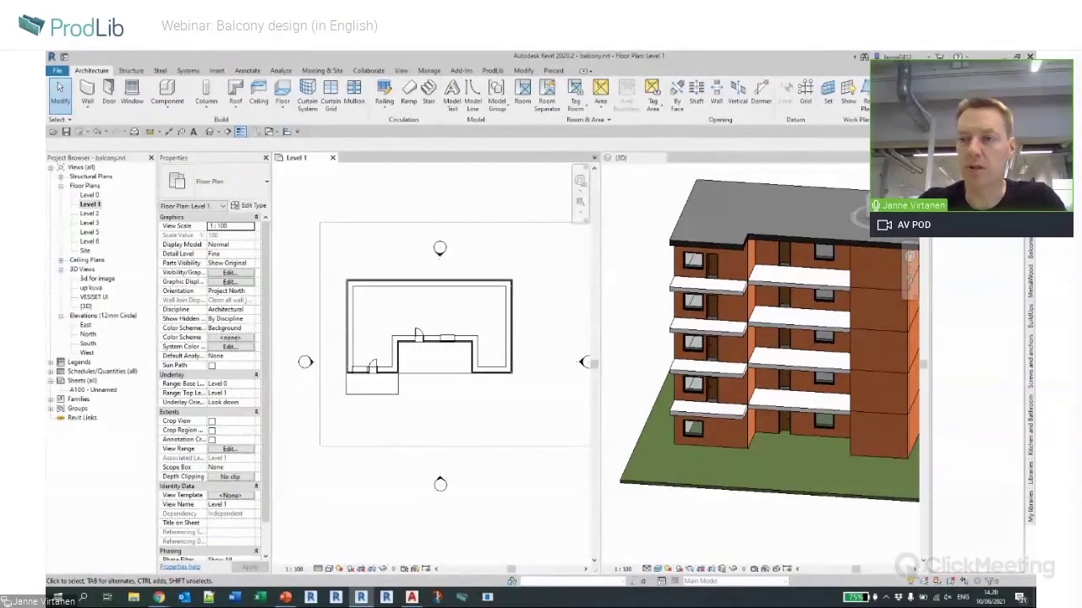
Start the Alnova library from the panel's balcony category and open the Flex railing.
{"action": "left_click", "coordinate": [1030, 251]}
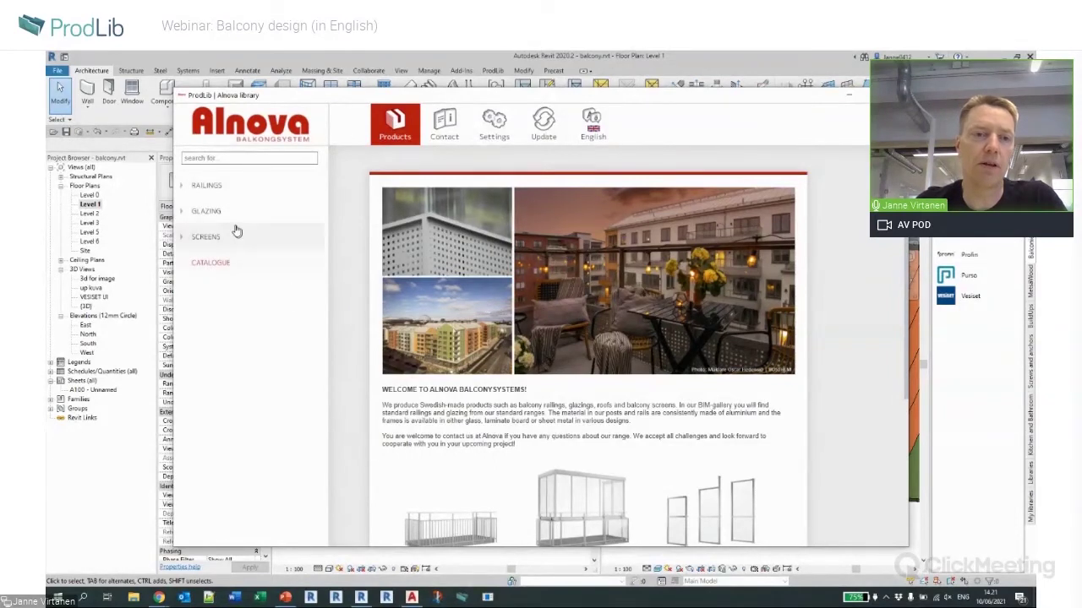
{"action": "left_click", "coordinate": [218, 191]}
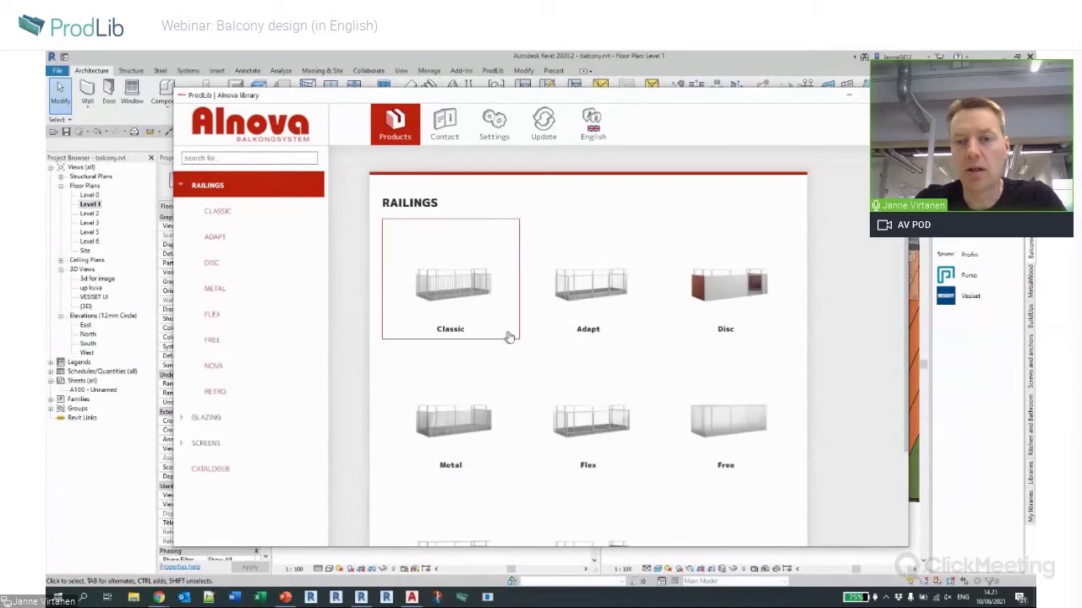
{"action": "scroll", "coordinate": [631, 338], "scroll_direction": "down", "scroll_amount": 3}
{"action": "left_click", "coordinate": [592, 314]}
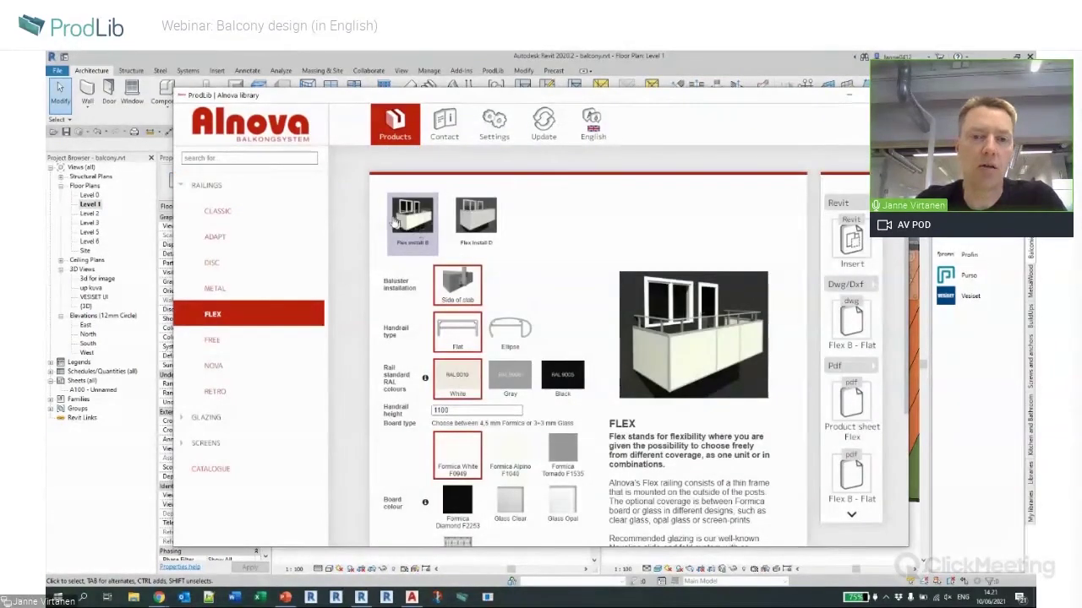
Compare the Flex install D and Flex install B variants of the railing.
{"action": "left_click", "coordinate": [481, 218]}
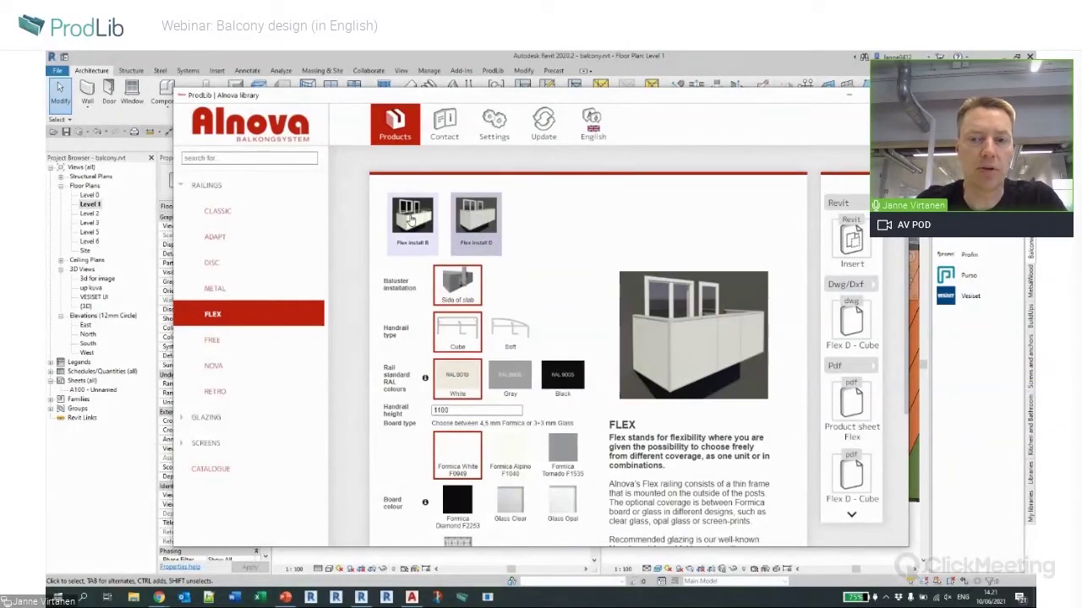
{"action": "left_click", "coordinate": [408, 218]}
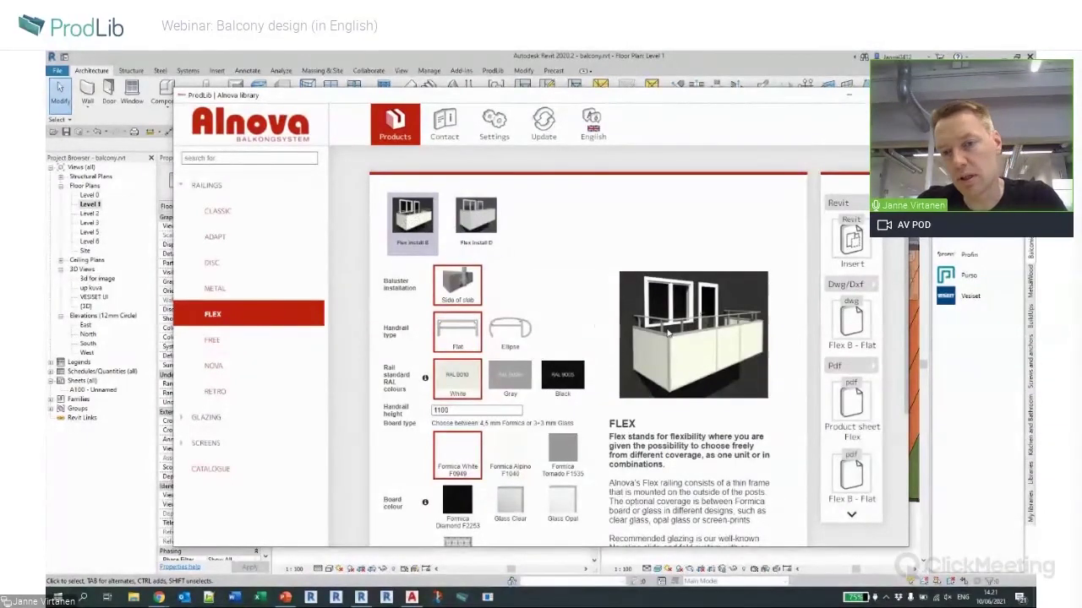
{"action": "left_click", "coordinate": [478, 220]}
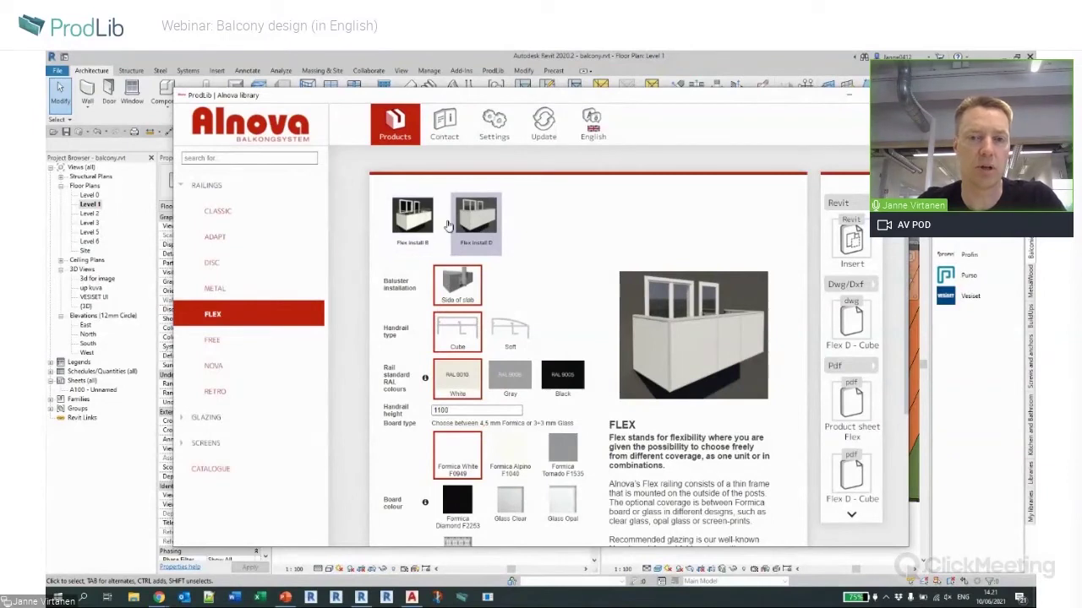
Choose the Flex install B variant and set its handrail type to Ellipse.
{"action": "left_click", "coordinate": [414, 229]}
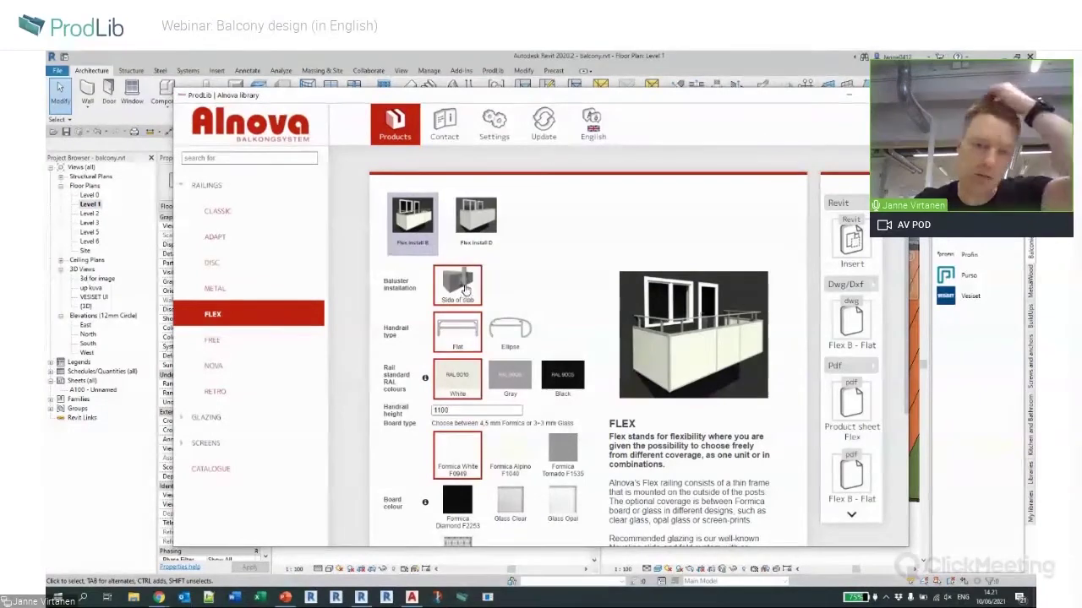
{"action": "left_click", "coordinate": [511, 335]}
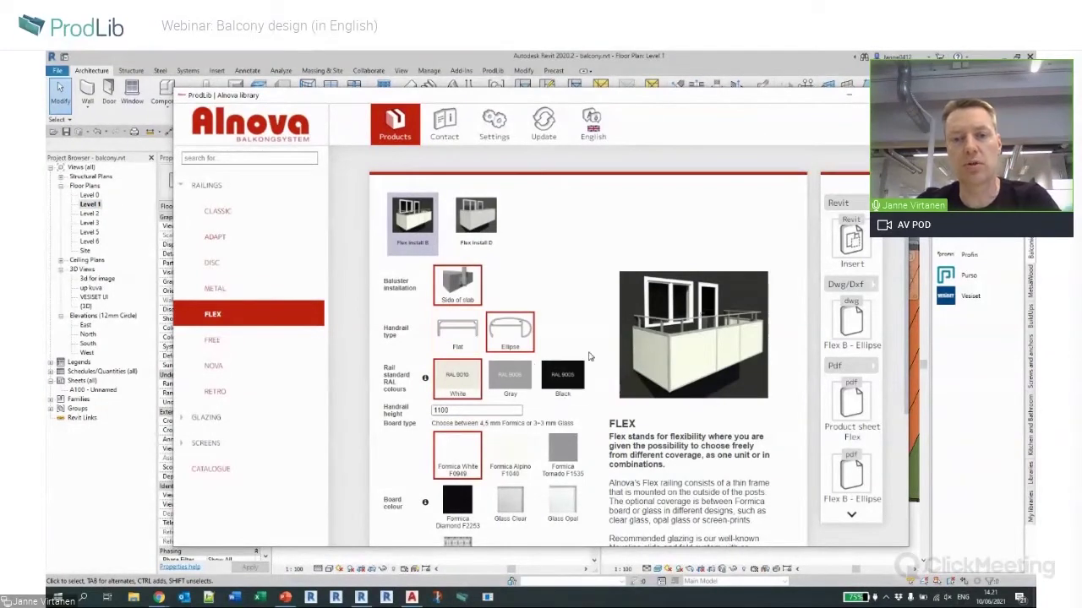
{"action": "scroll", "coordinate": [590, 356], "scroll_direction": "down", "scroll_amount": 3}
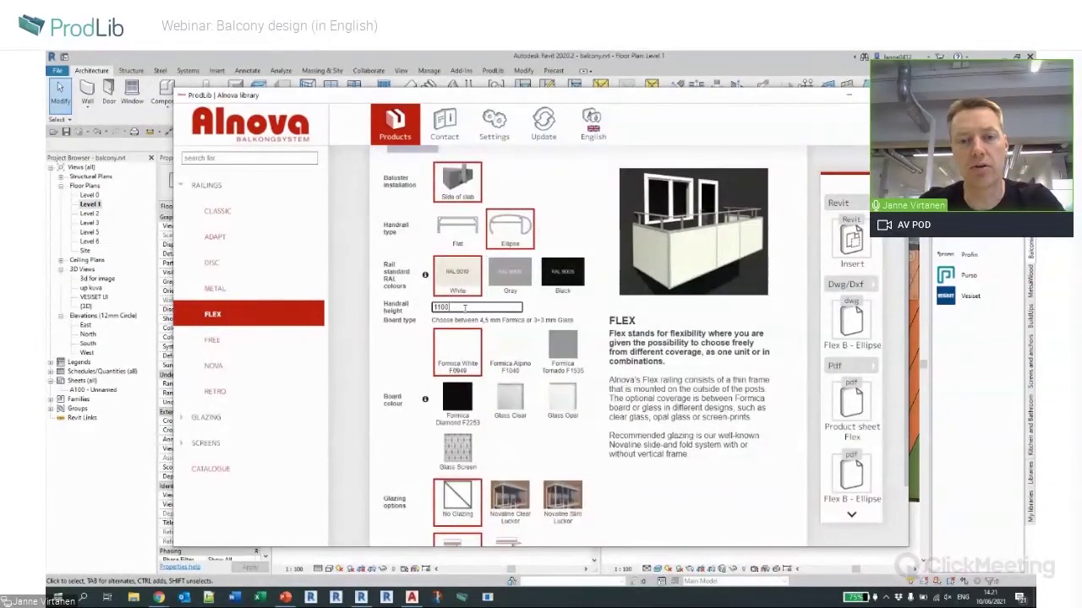
Set the Flex railing's handrail height to 1200 and its board colour to Glass Clear, and review the glazing options.
{"action": "left_click_drag", "start_coordinate": [465, 310], "coordinate": [403, 312]}
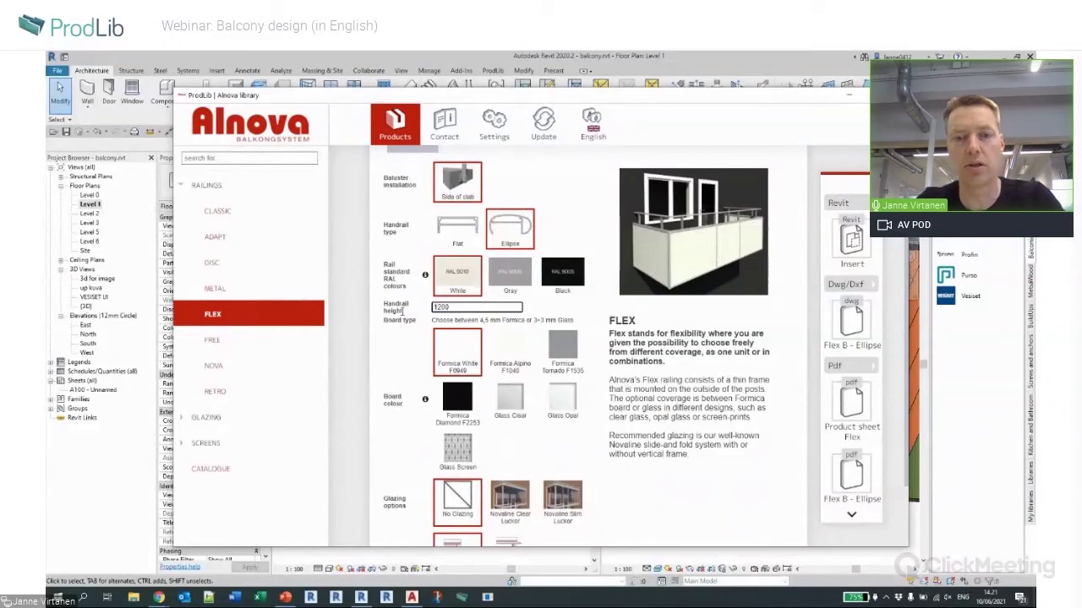
{"action": "type", "text": "1200"}
{"action": "key", "text": "Return"}
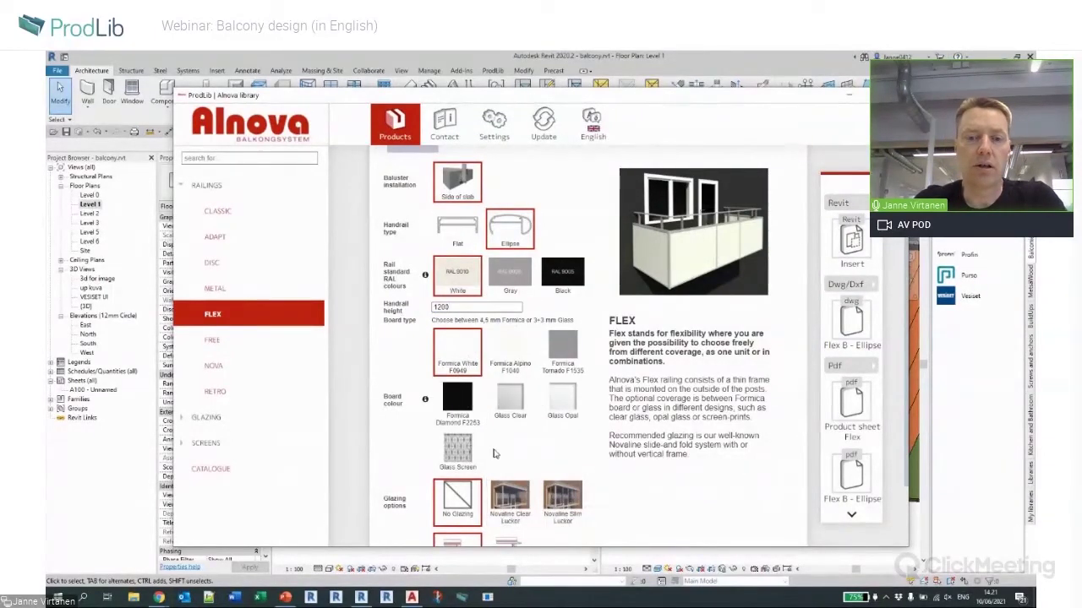
{"action": "left_click", "coordinate": [530, 419]}
{"action": "scroll", "coordinate": [498, 416], "scroll_direction": "down", "scroll_amount": 3}
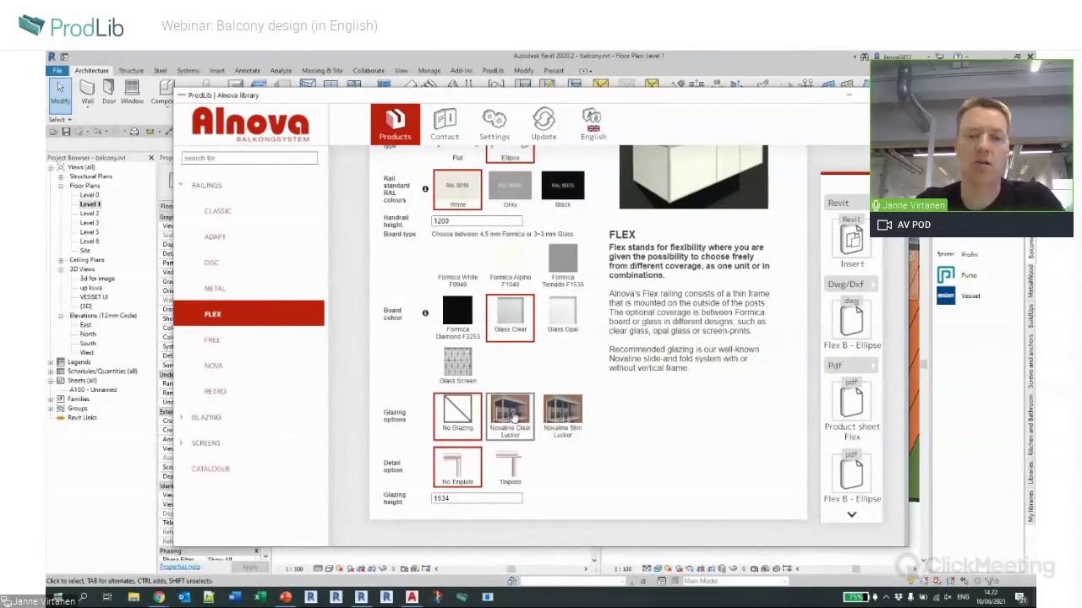
{"action": "scroll", "coordinate": [512, 416], "scroll_direction": "up", "scroll_amount": 3}
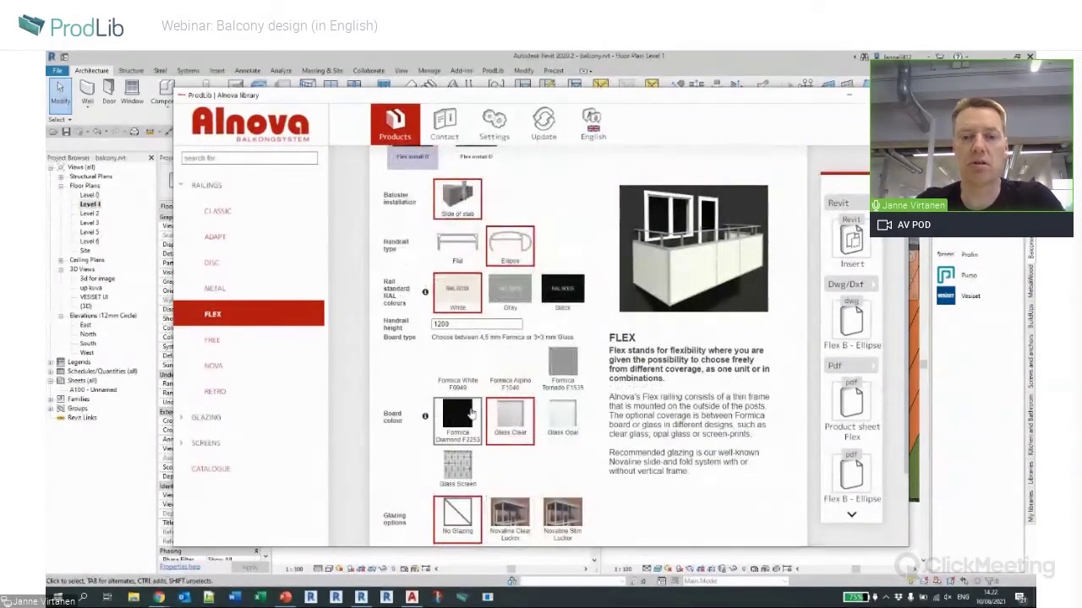
{"action": "scroll", "coordinate": [471, 414], "scroll_direction": "down", "scroll_amount": 2}
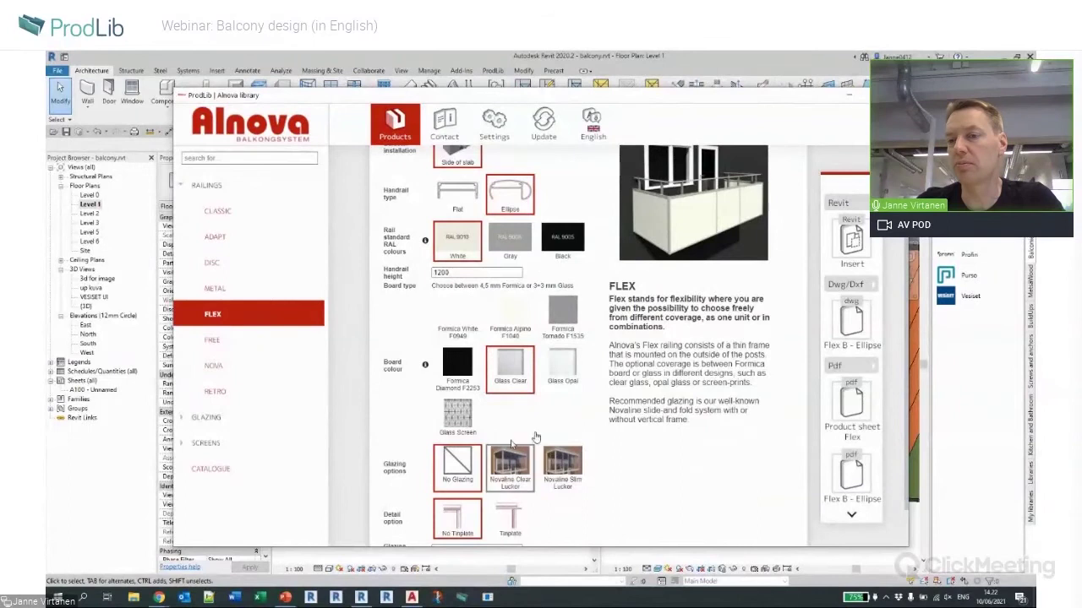
Insert the configured Flex railing into Revit, sketching its path along the three outer edges of the Level 1 balcony slab.
{"action": "left_click", "coordinate": [849, 239]}
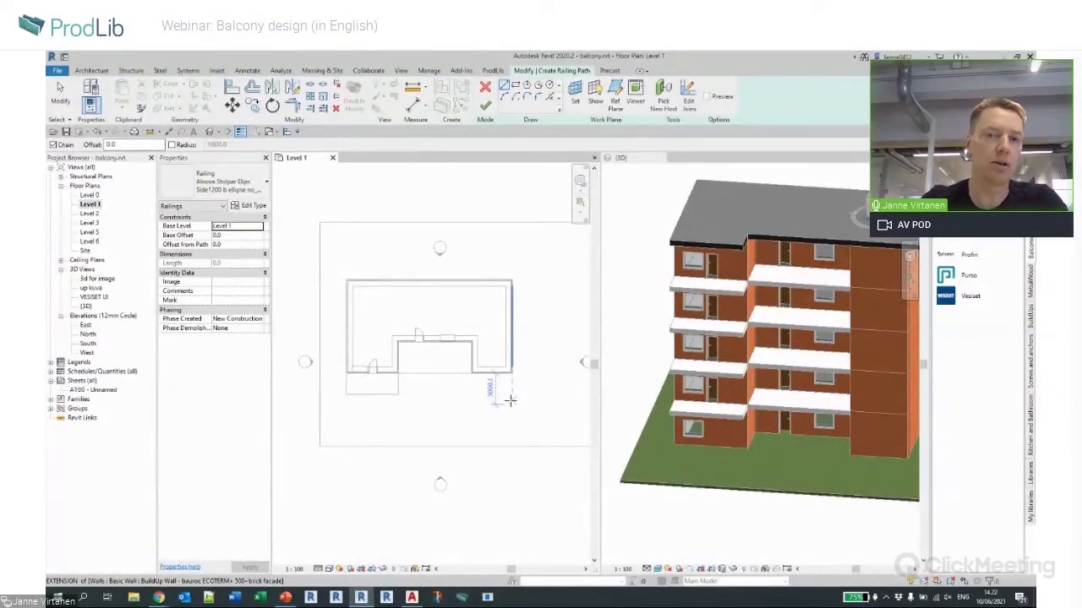
{"action": "scroll", "coordinate": [415, 394], "scroll_direction": "up", "scroll_amount": 2}
{"action": "middle_click_drag", "start_coordinate": [415, 394], "coordinate": [464, 365]}
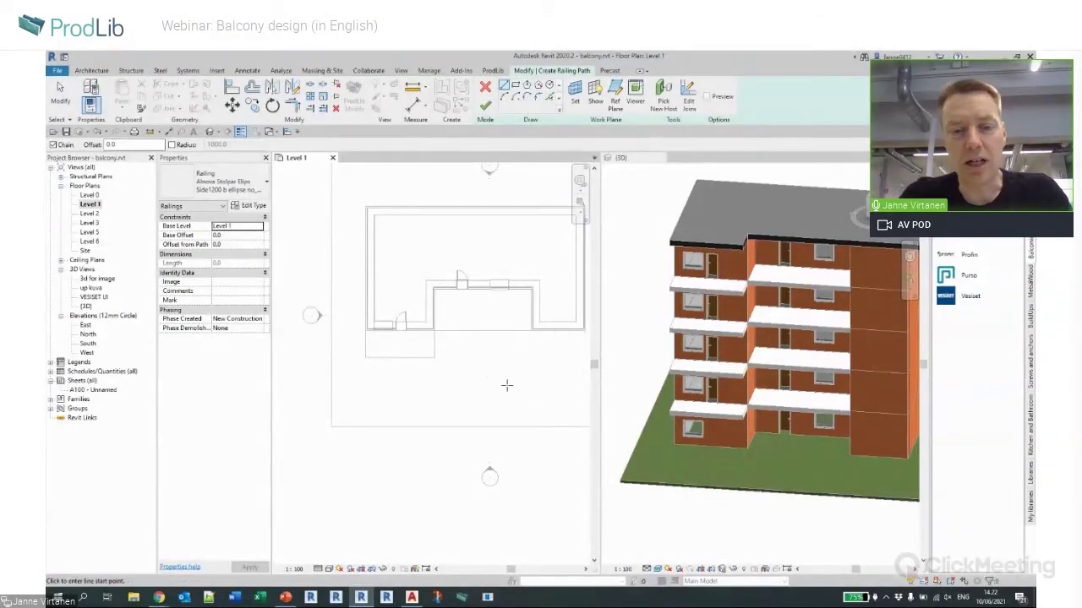
{"action": "scroll", "coordinate": [460, 346], "scroll_direction": "up", "scroll_amount": 2}
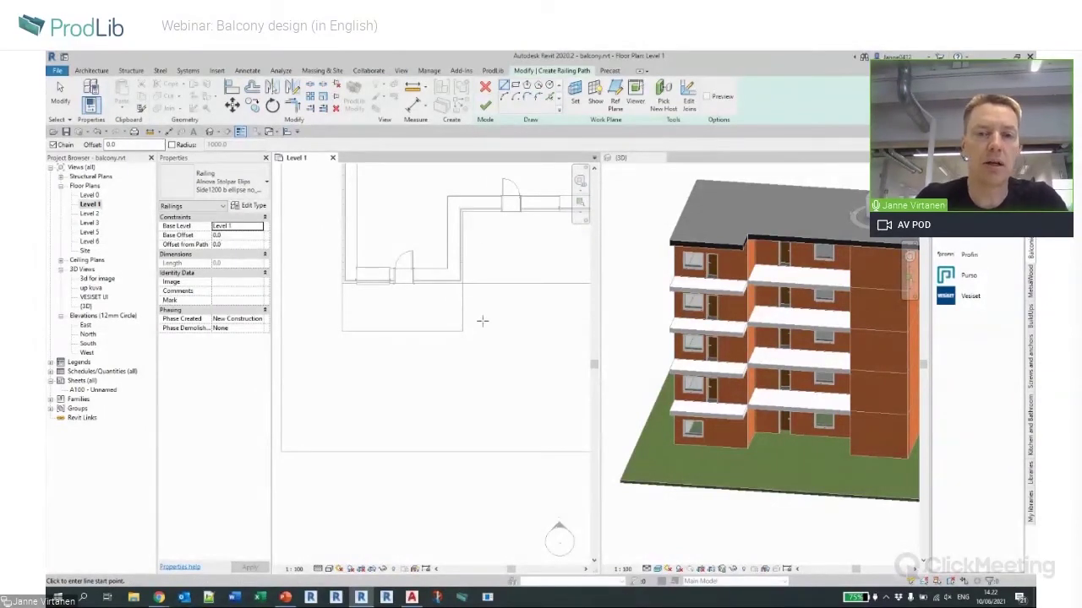
{"action": "left_click", "coordinate": [462, 283]}
{"action": "left_click", "coordinate": [462, 332]}
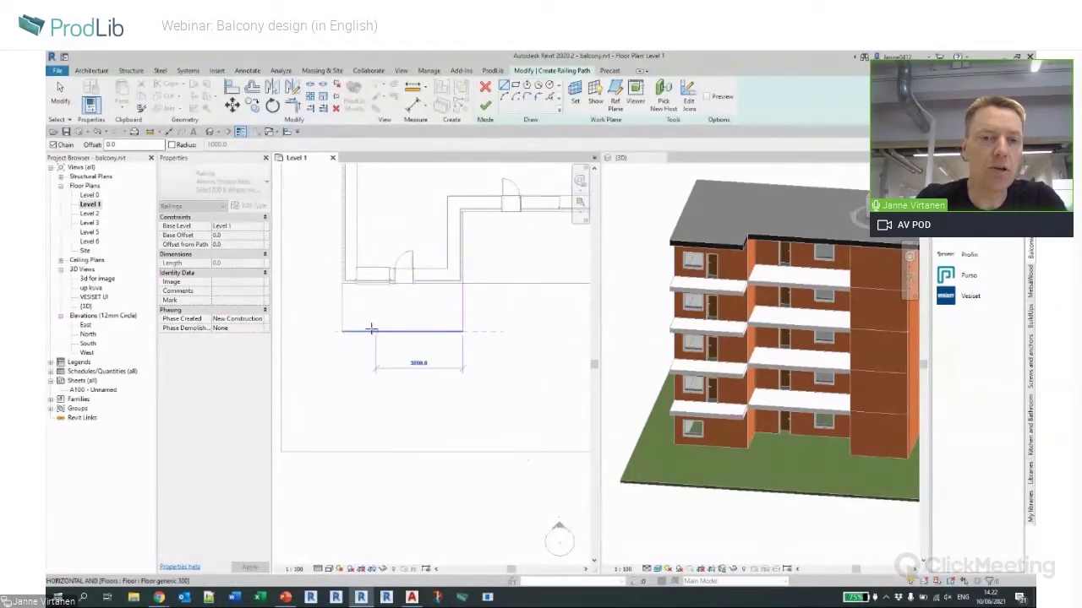
{"action": "left_click", "coordinate": [342, 331]}
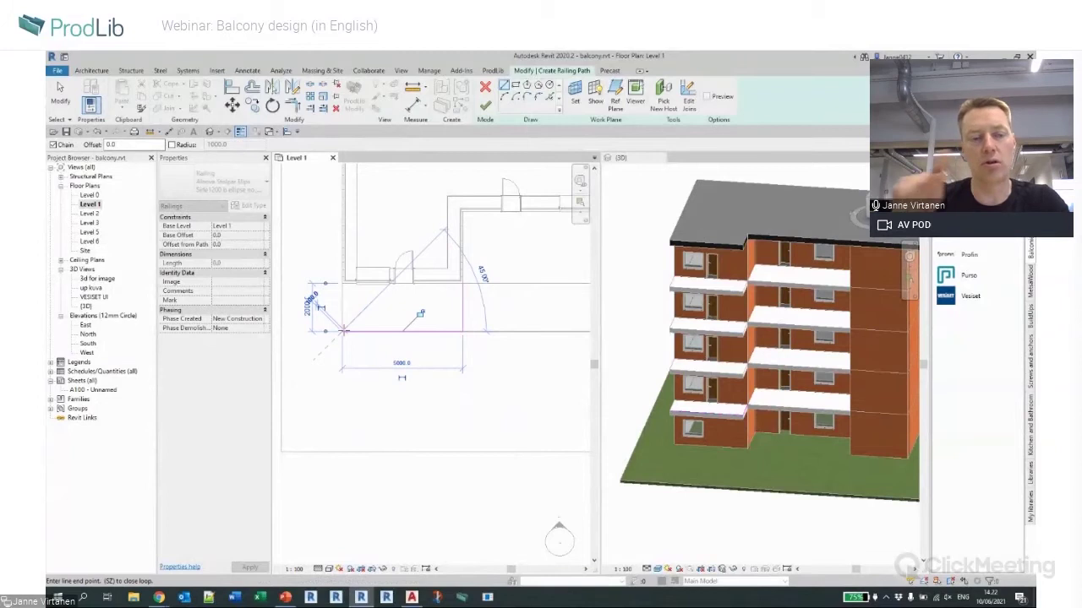
{"action": "left_click", "coordinate": [342, 284]}
{"action": "key", "text": "Escape"}
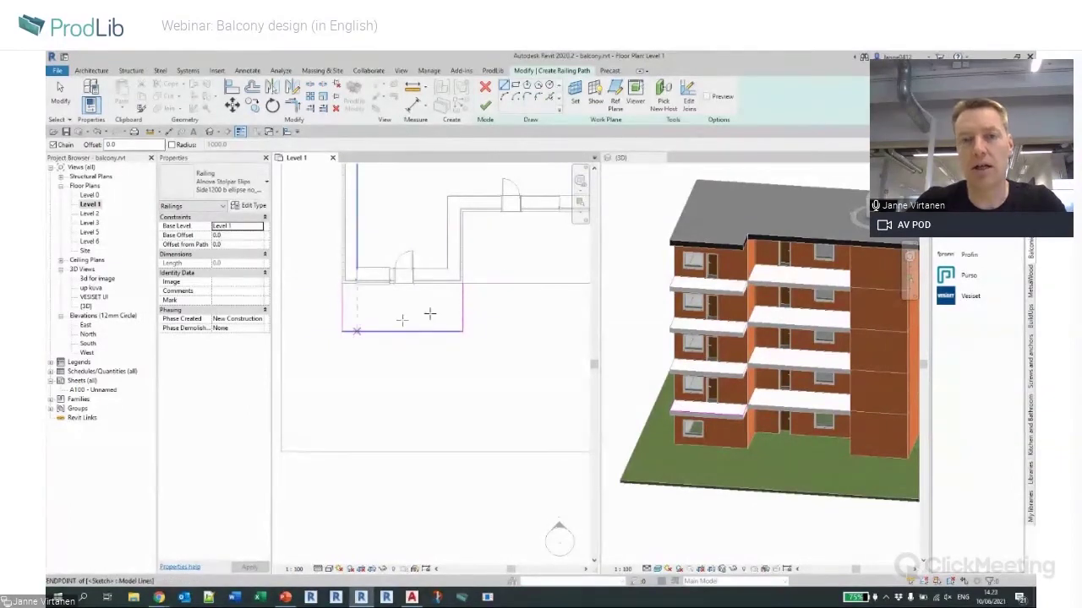
{"action": "left_click", "coordinate": [485, 107]}
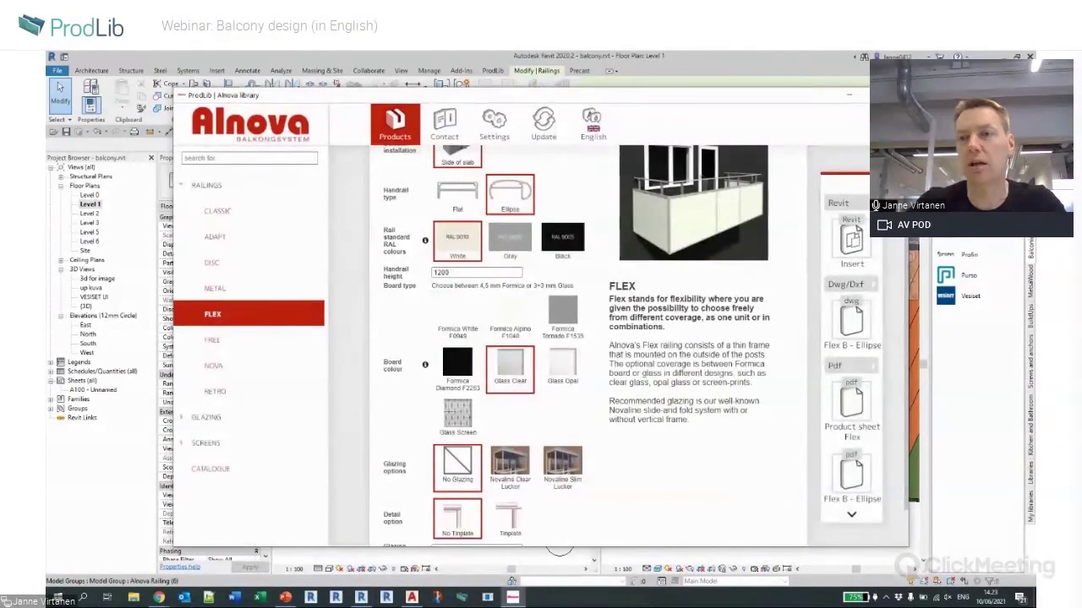
{"action": "key", "text": "Escape"}
{"action": "key", "text": "Escape"}
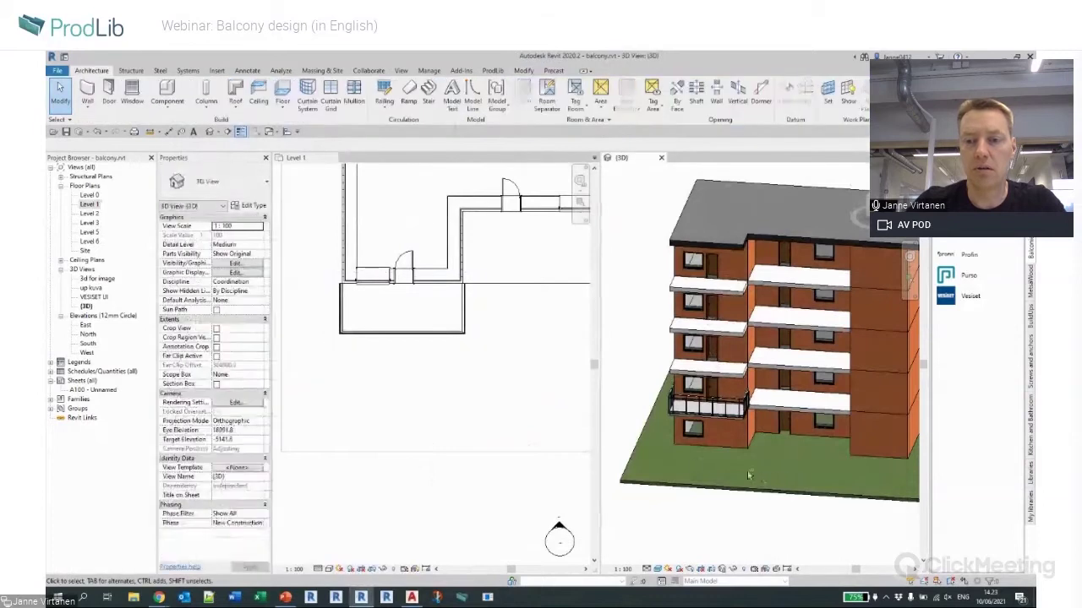
Arrange the tiled views as tabs and show the new balcony railing in the 3D view.
{"action": "scroll", "coordinate": [795, 429], "scroll_direction": "up", "scroll_amount": 8}
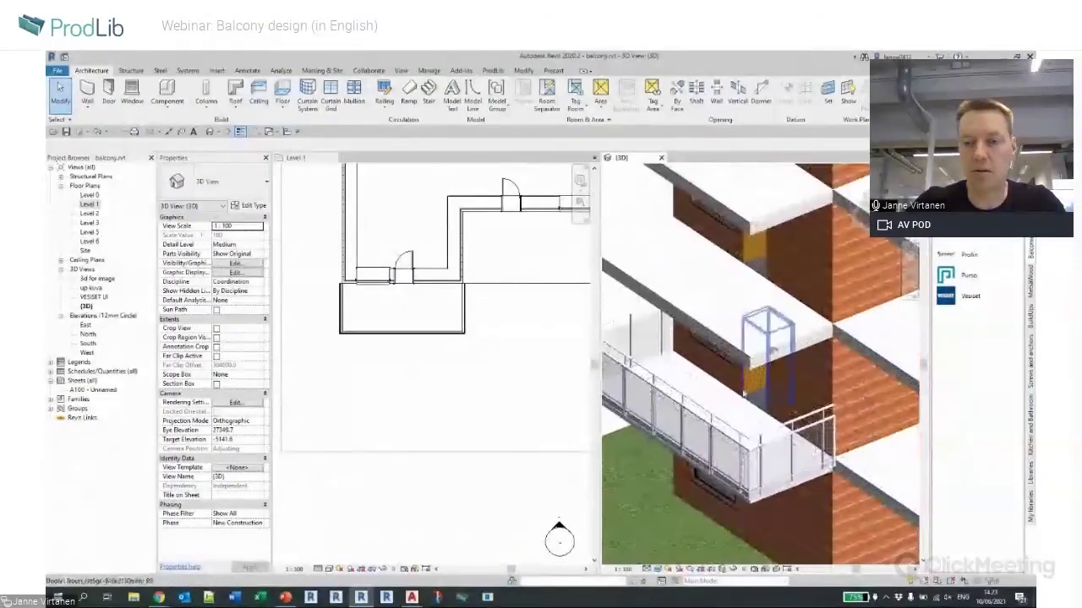
{"action": "middle_click_drag", "start_coordinate": [763, 352], "coordinate": [639, 450], "text": "shift"}
{"action": "key", "text": "t"}
{"action": "key", "text": "w"}
{"action": "left_click", "coordinate": [539, 290]}
{"action": "key", "text": "Escape"}
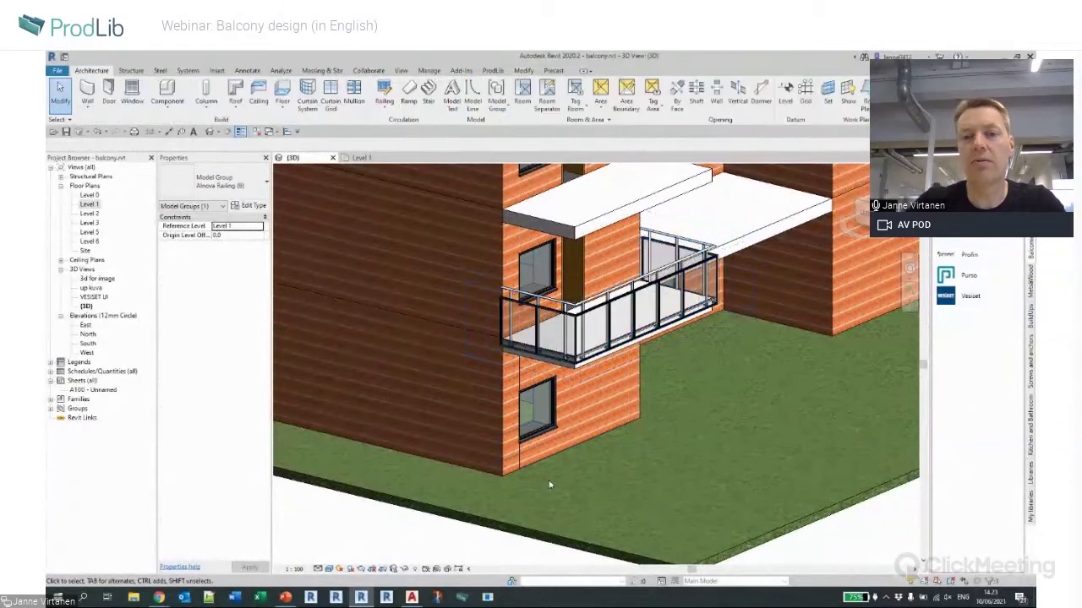
Select the Level 1 railing group and examine it on the building in 3D from several angles.
{"action": "scroll", "coordinate": [647, 434], "scroll_direction": "up", "scroll_amount": 3}
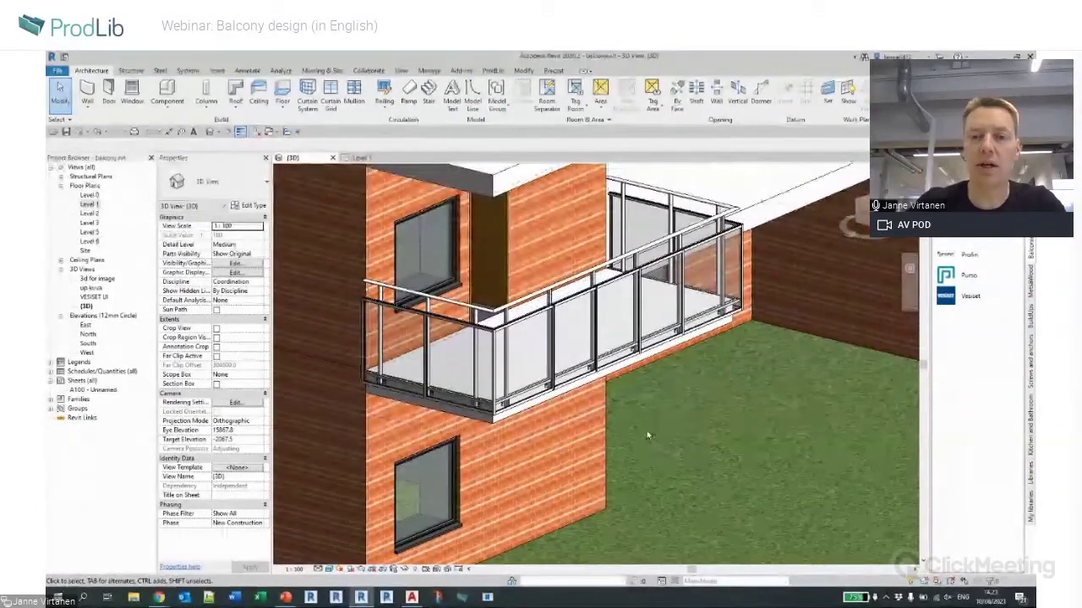
{"action": "scroll", "coordinate": [647, 434], "scroll_direction": "down", "scroll_amount": 3}
{"action": "left_click", "coordinate": [668, 385]}
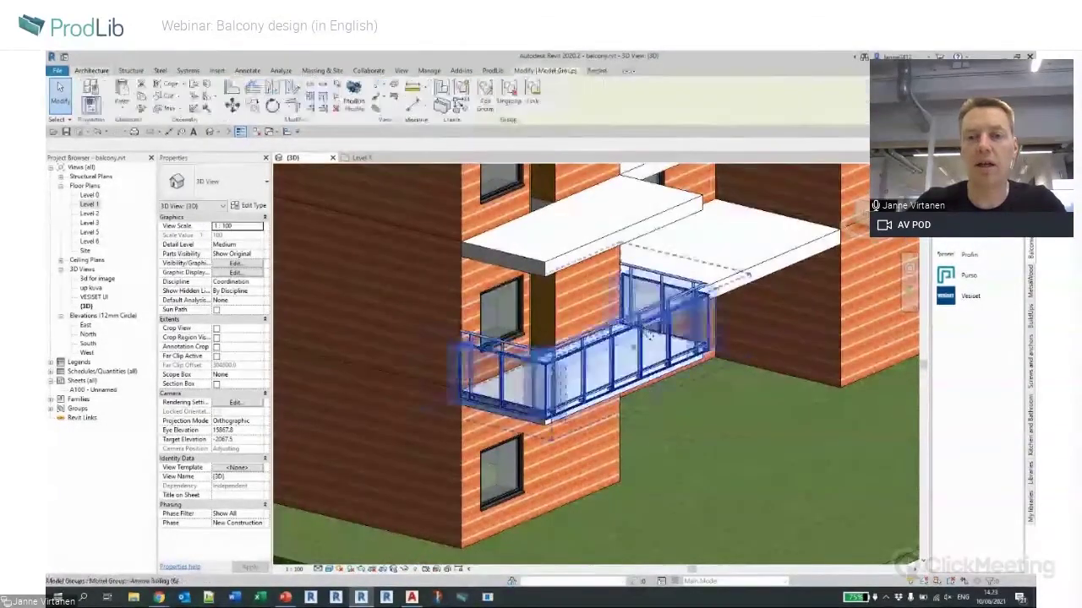
{"action": "middle_click_drag", "start_coordinate": [676, 392], "coordinate": [665, 390], "text": "shift"}
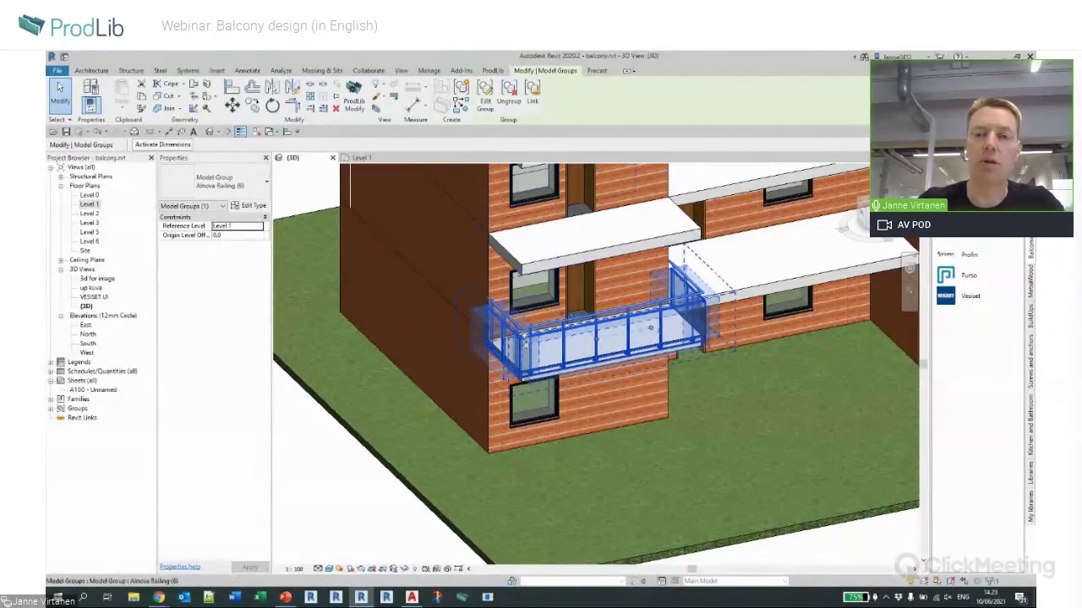
{"action": "scroll", "coordinate": [549, 247], "scroll_direction": "down", "scroll_amount": 3}
{"action": "middle_click_drag", "start_coordinate": [550, 246], "coordinate": [645, 423], "text": "shift"}
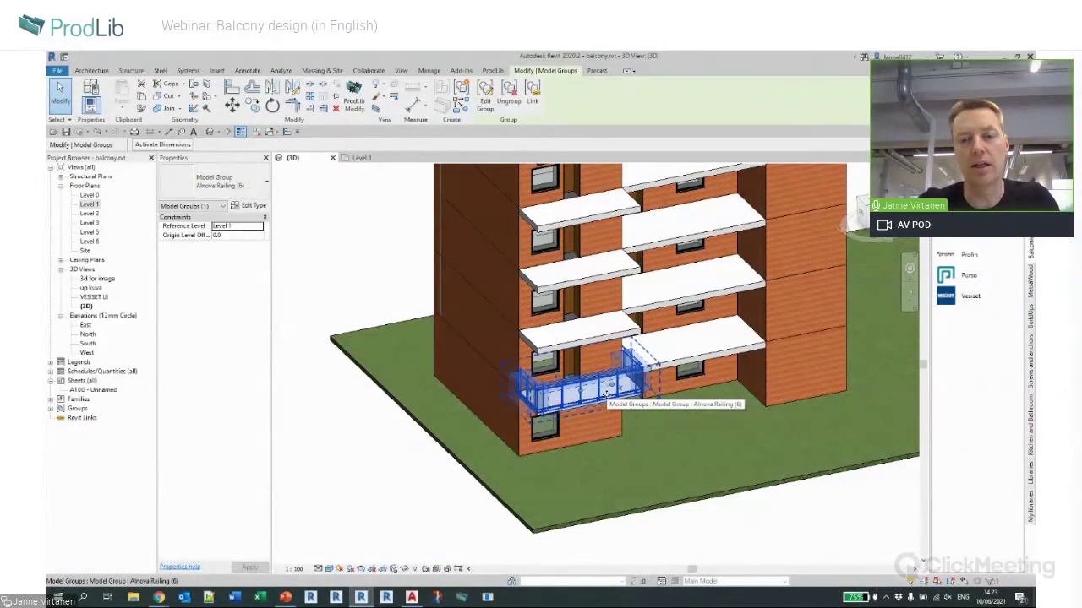
Open the Level 2 floor plan and set the handrail height of Alnova's Metal railing to 1200.
{"action": "double_click", "coordinate": [91, 213]}
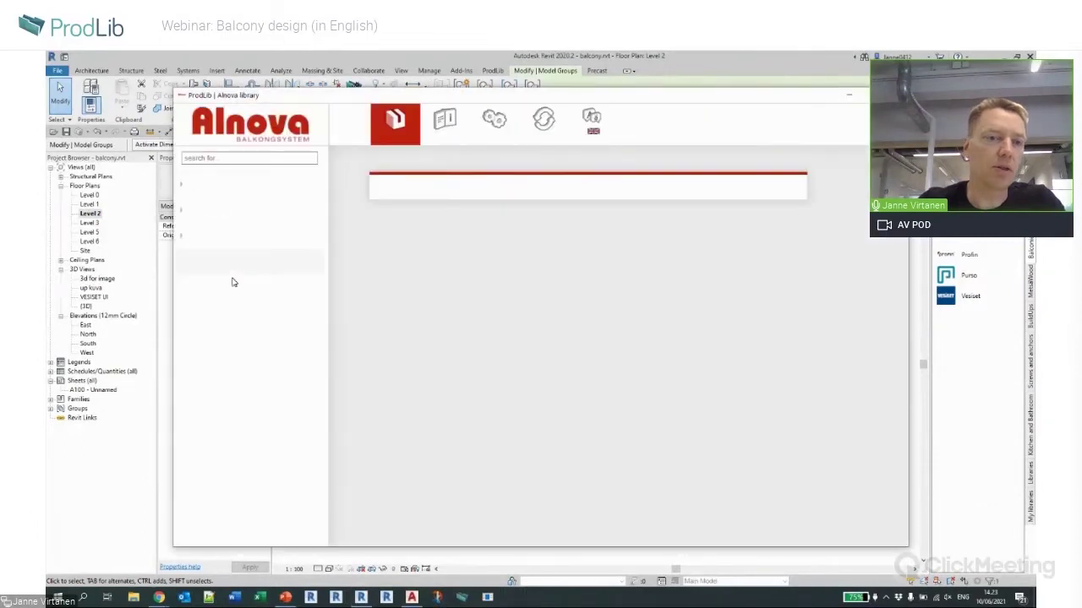
{"action": "left_click", "coordinate": [213, 186]}
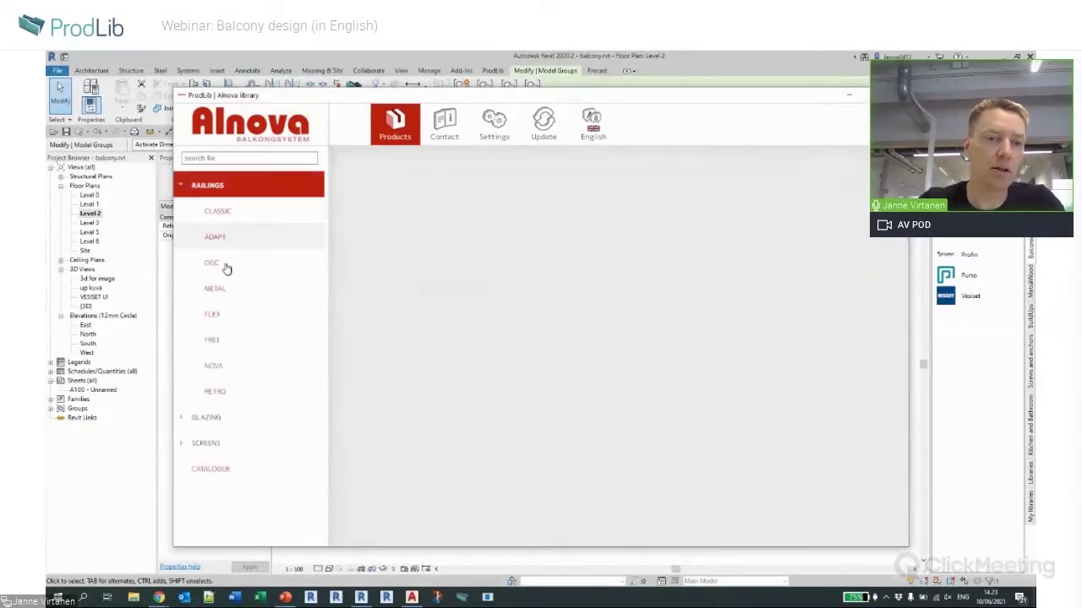
{"action": "left_click", "coordinate": [217, 289]}
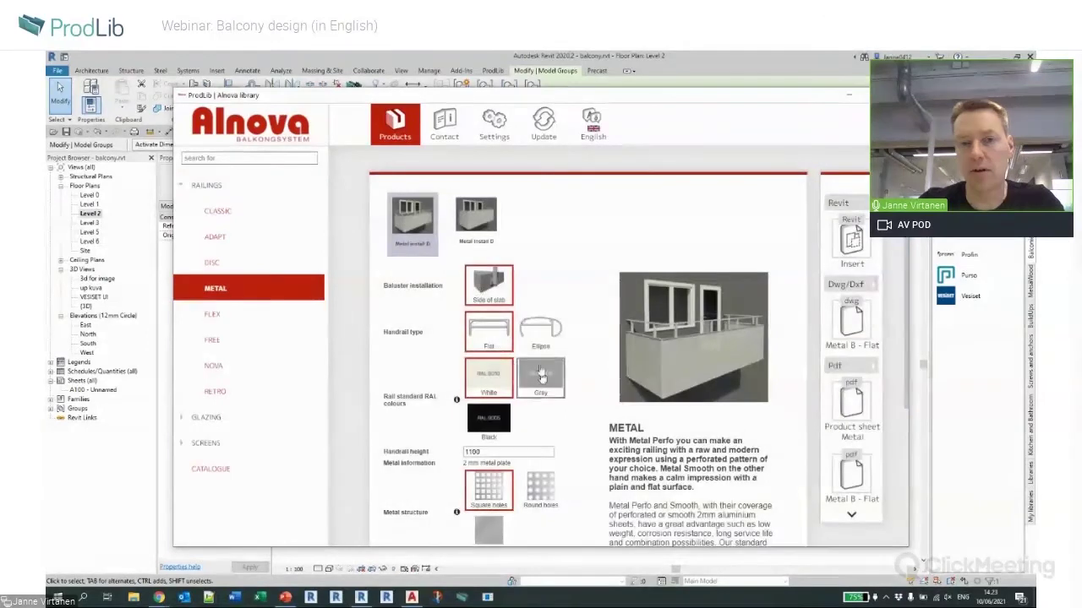
{"action": "left_click", "coordinate": [475, 221]}
{"action": "scroll", "coordinate": [439, 270], "scroll_direction": "down", "scroll_amount": 3}
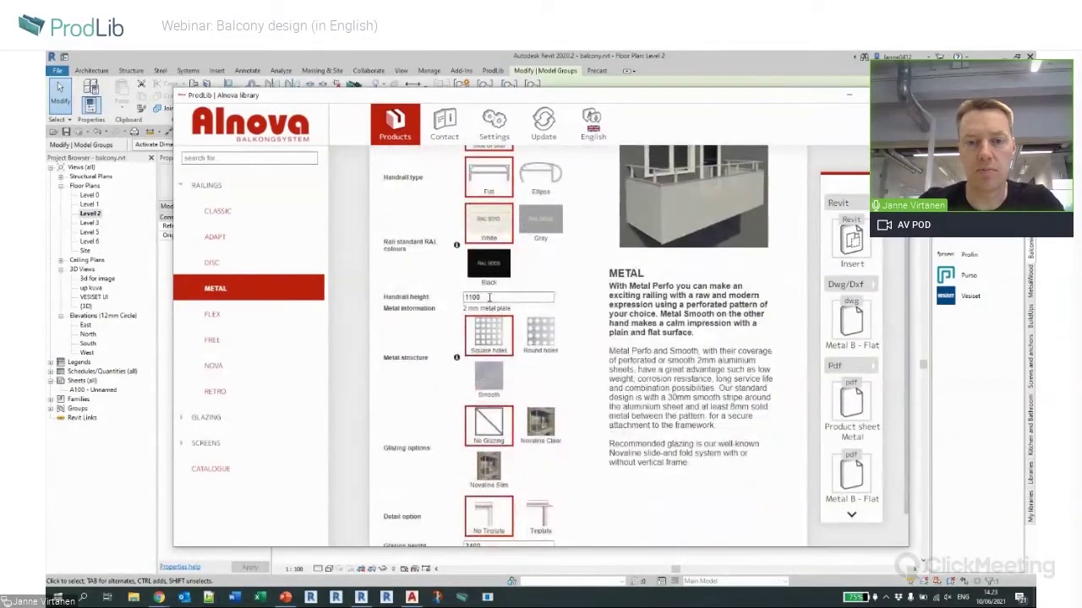
{"action": "type", "text": "1200"}
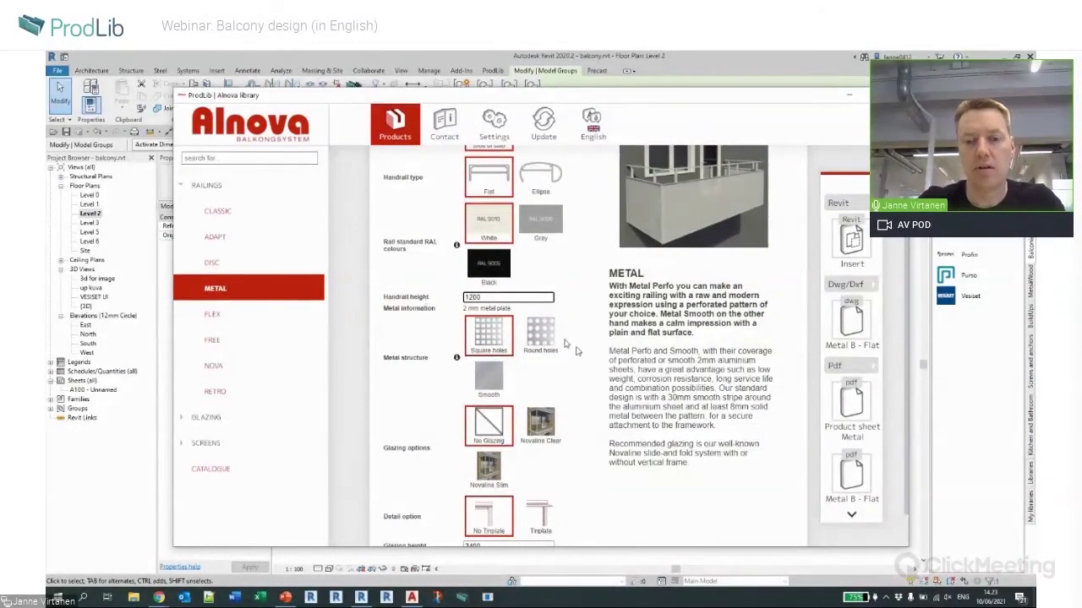
{"action": "scroll", "coordinate": [456, 380], "scroll_direction": "down", "scroll_amount": 1}
Give the Metal railing a glazing height of 1800, Novaline Slim glazing and the Tinplate detail option.
{"action": "left_click", "coordinate": [488, 501]}
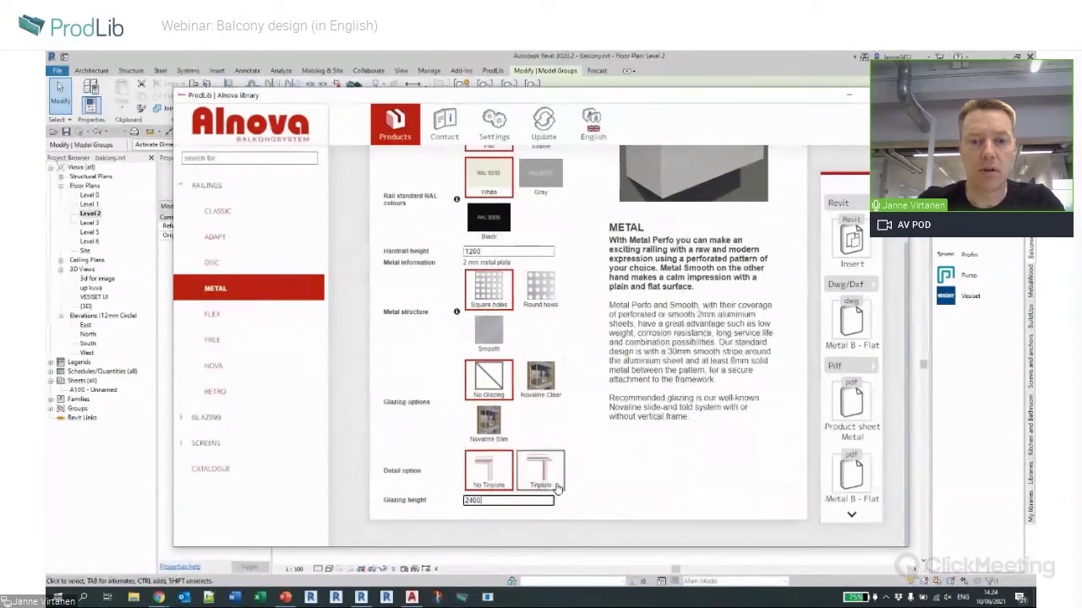
{"action": "left_click_drag", "start_coordinate": [481, 501], "coordinate": [461, 501]}
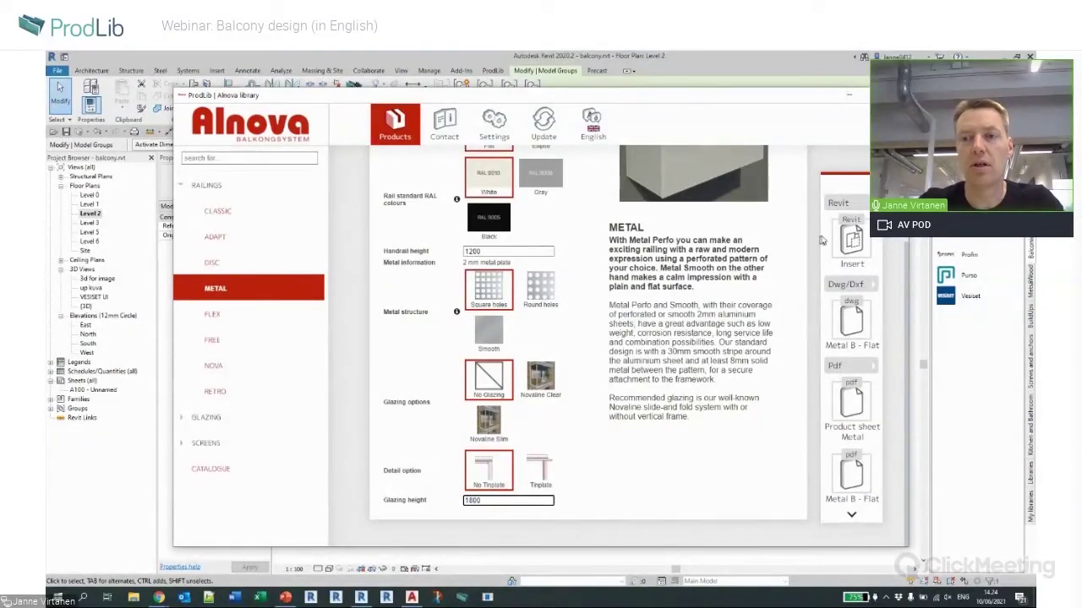
{"action": "left_click", "coordinate": [490, 422]}
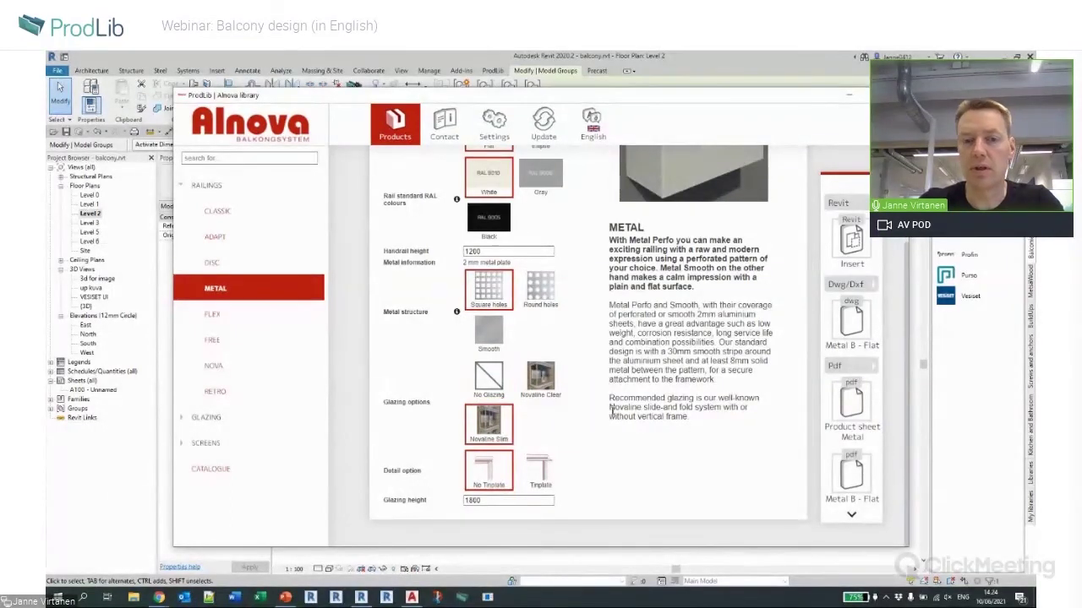
{"action": "left_click", "coordinate": [541, 469]}
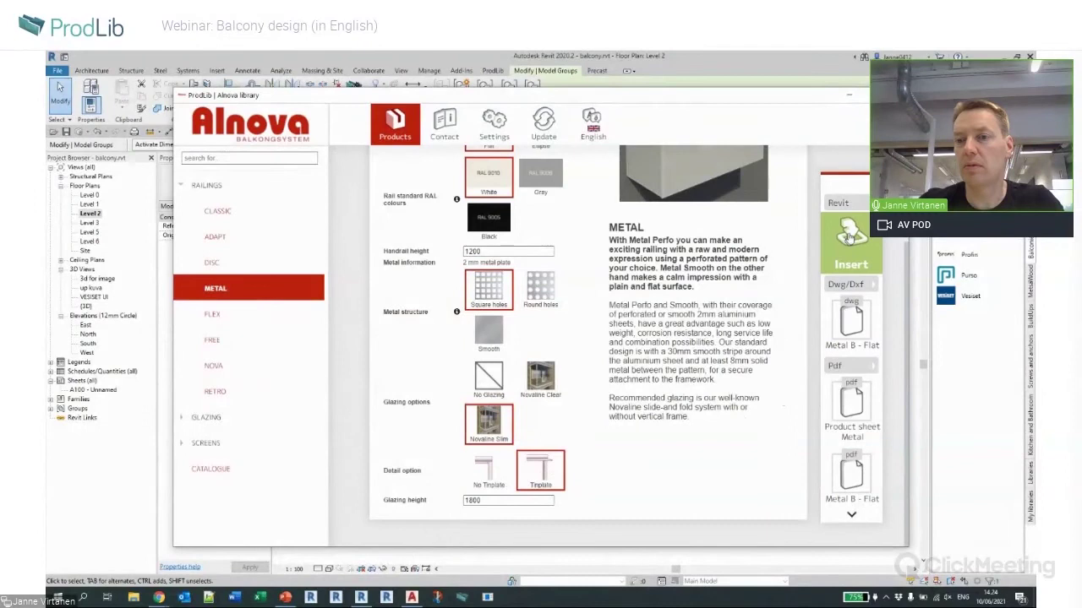
Insert the Metal railing into Revit, sketching its path around the three outer edges of the Level 2 balcony slab.
{"action": "left_click", "coordinate": [849, 237]}
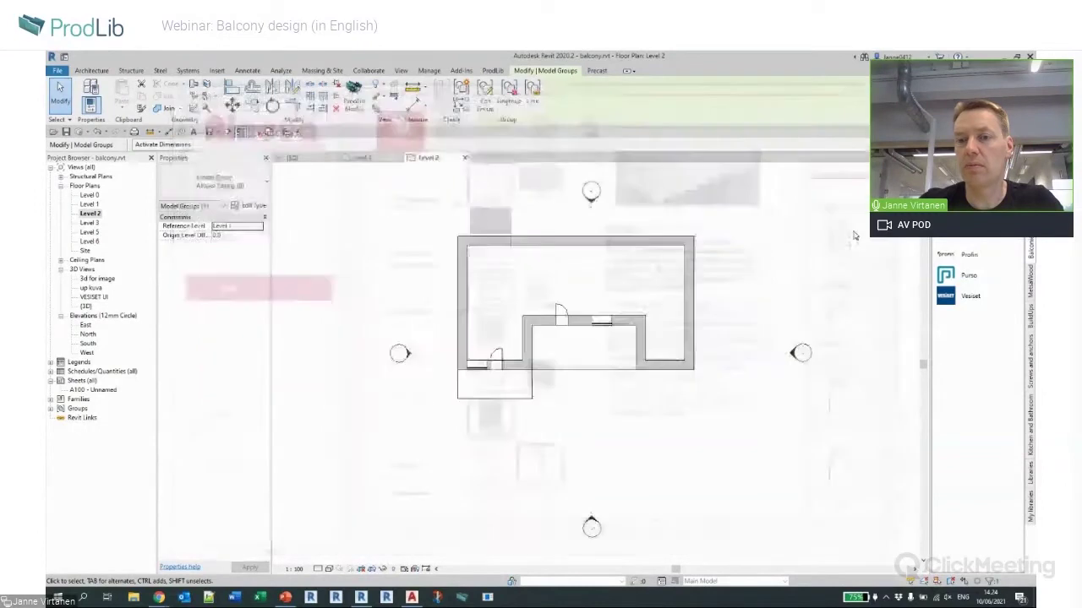
{"action": "left_click", "coordinate": [535, 383]}
{"action": "key", "text": "r"}
{"action": "key", "text": "a"}
{"action": "left_click", "coordinate": [531, 369]}
{"action": "left_click", "coordinate": [532, 398]}
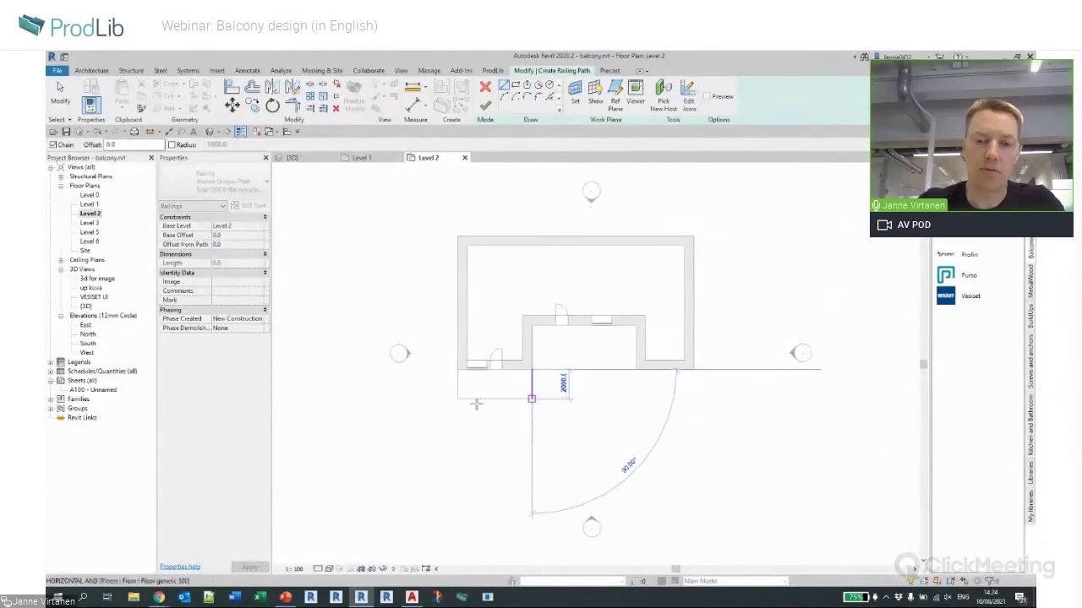
{"action": "left_click", "coordinate": [457, 398]}
{"action": "left_click", "coordinate": [457, 369]}
{"action": "left_click", "coordinate": [532, 370]}
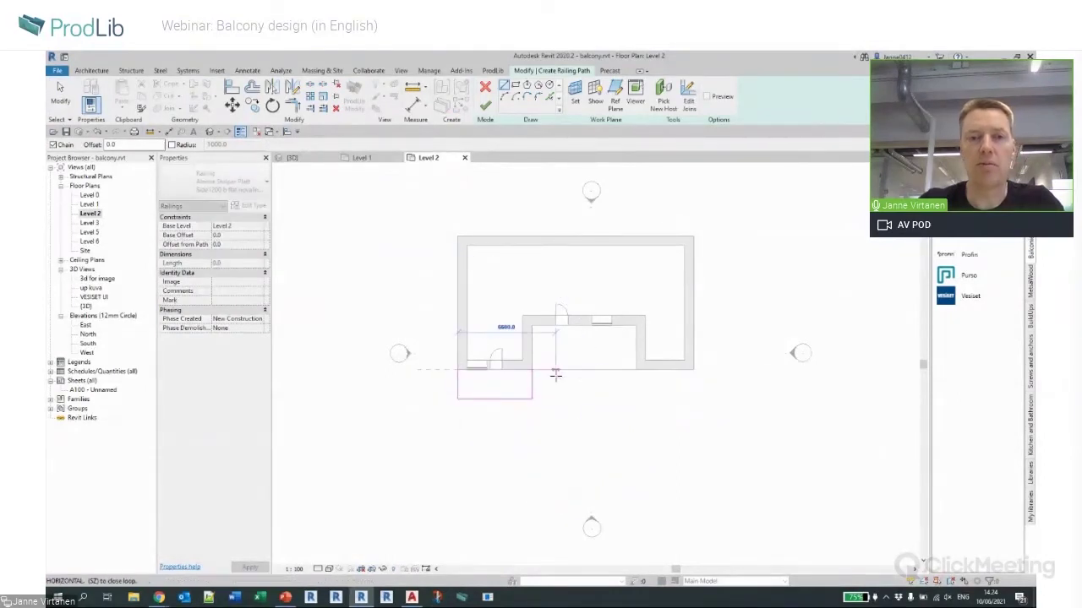
{"action": "key", "text": "Escape"}
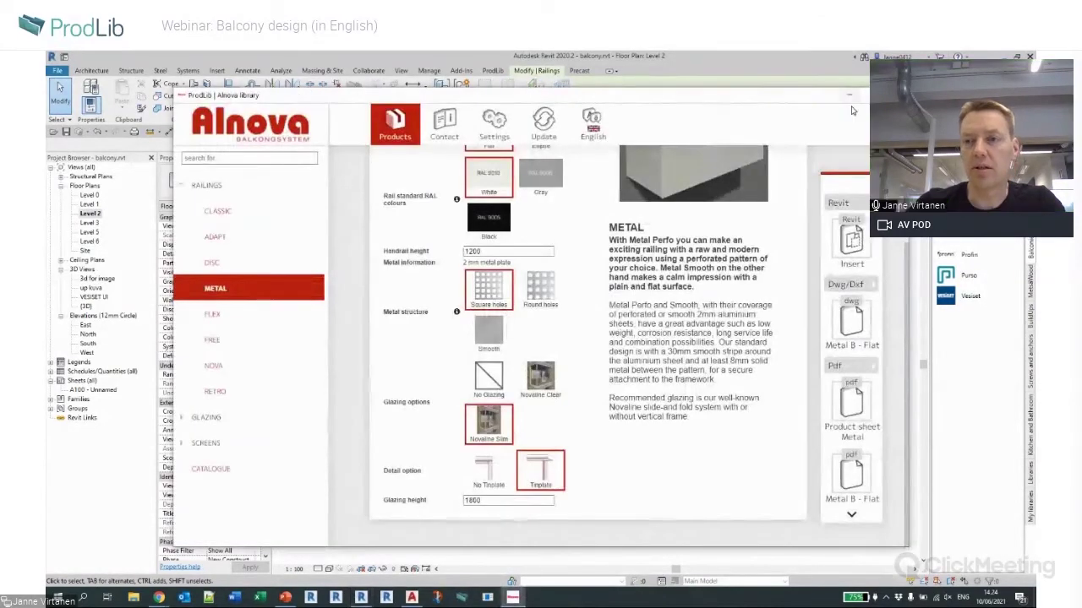
{"action": "left_click", "coordinate": [863, 95]}
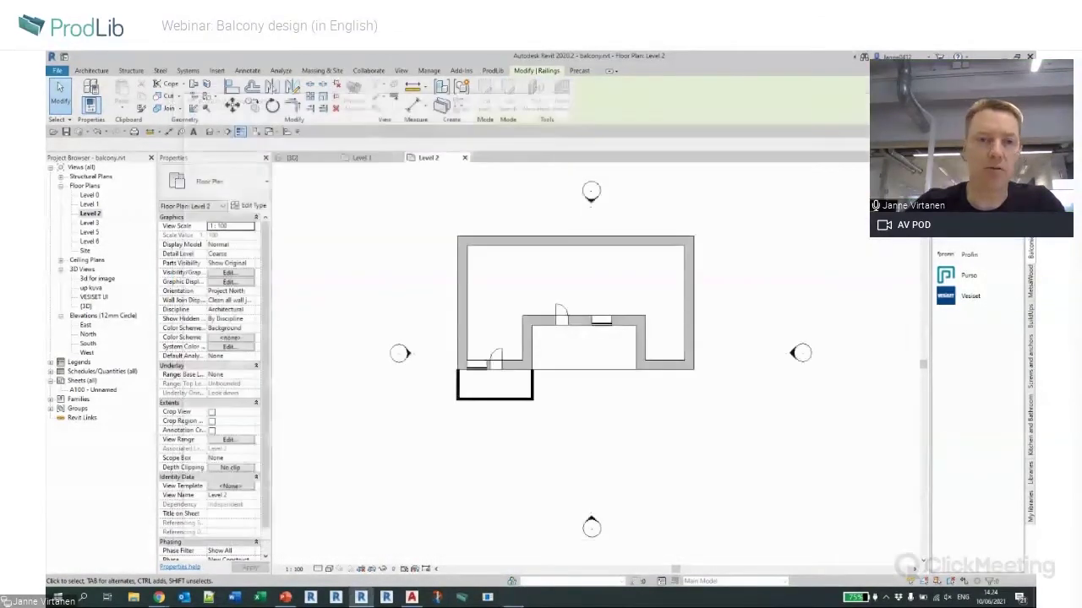
Return to the 3D view, turn the building to face the balconies and select the Level 2 railing group.
{"action": "left_click", "coordinate": [292, 158]}
{"action": "middle_click_drag", "start_coordinate": [646, 417], "coordinate": [500, 415], "text": "shift"}
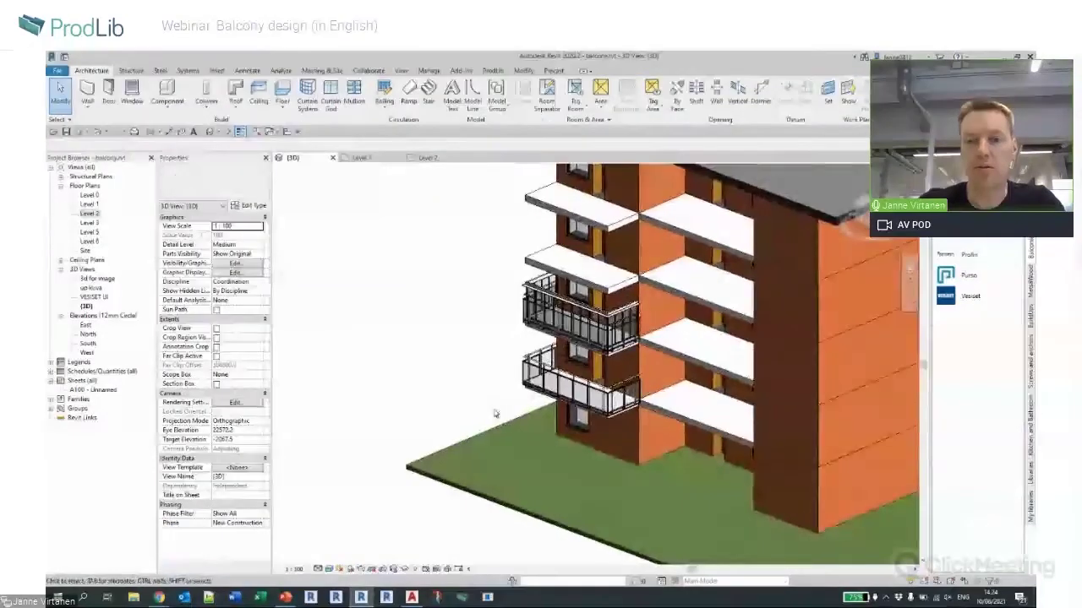
{"action": "left_click", "coordinate": [581, 319]}
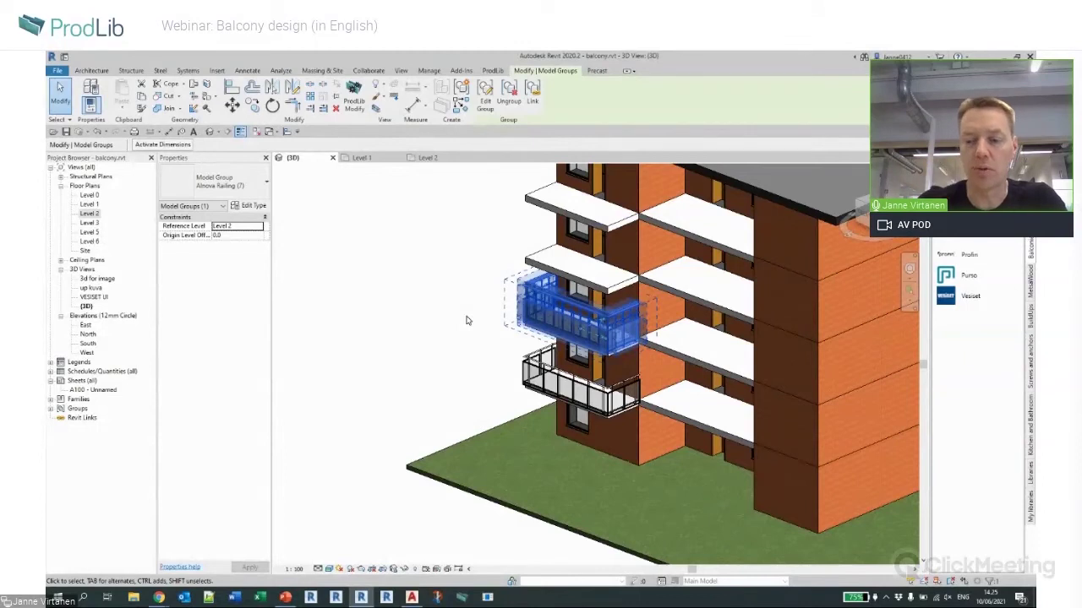
Delete the Alnova railing group from the Level 2 balcony and open the Level 2 floor plan.
{"action": "key", "text": "Escape"}
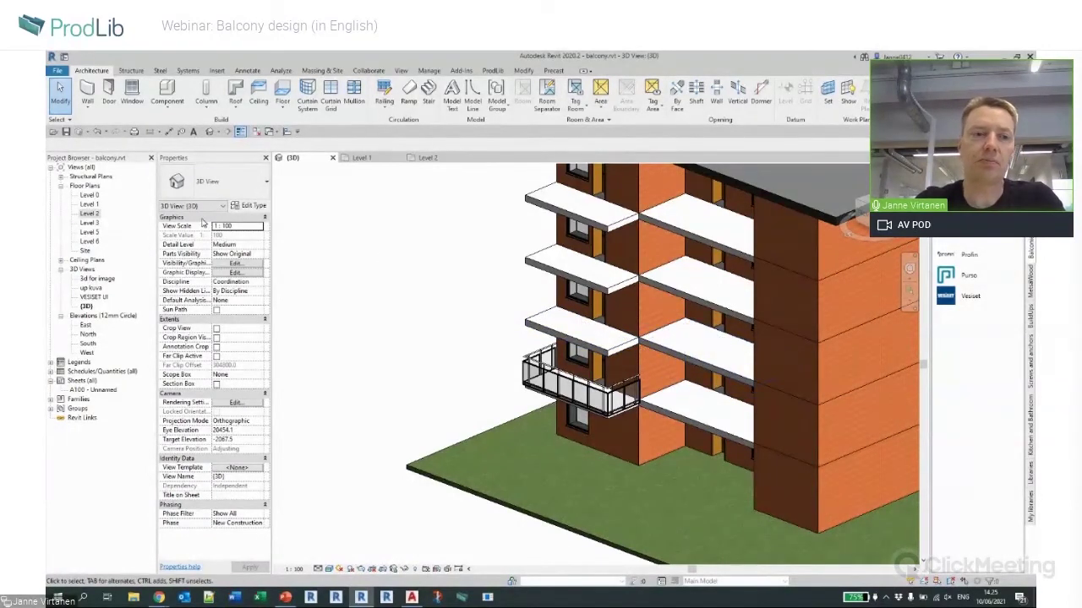
{"action": "double_click", "coordinate": [93, 214]}
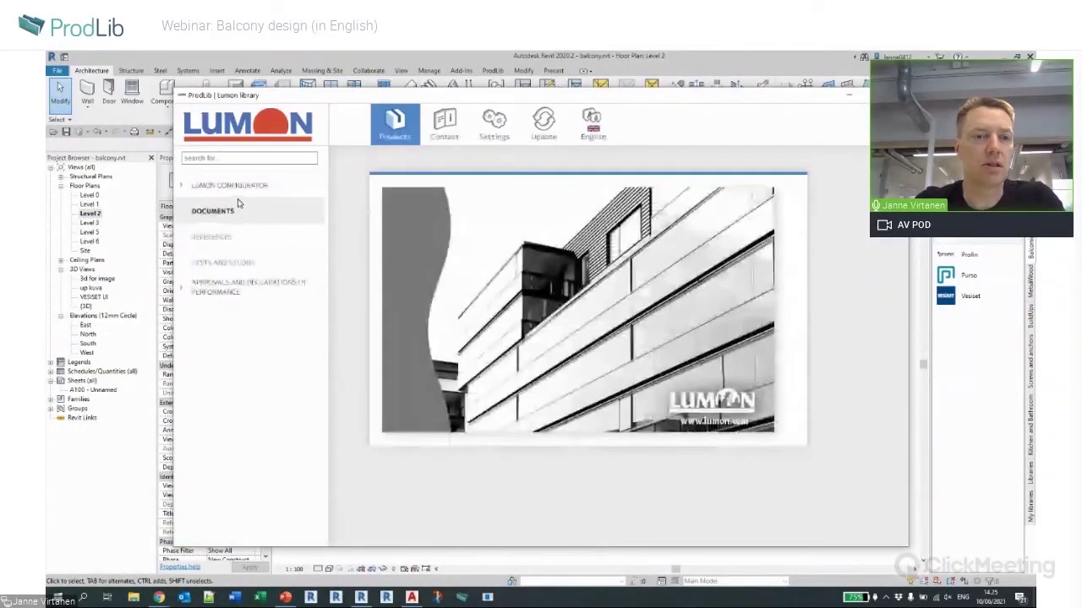
Configure the Lumon Railing from Lumon's configurator with handrail 160 and top installation.
{"action": "left_click", "coordinate": [242, 188]}
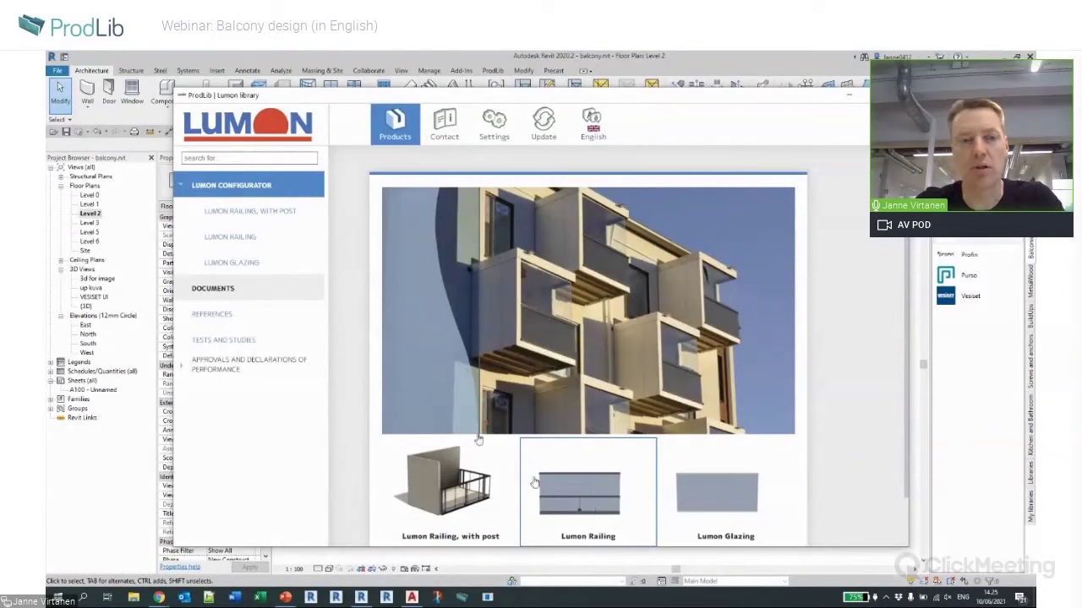
{"action": "left_click", "coordinate": [241, 239]}
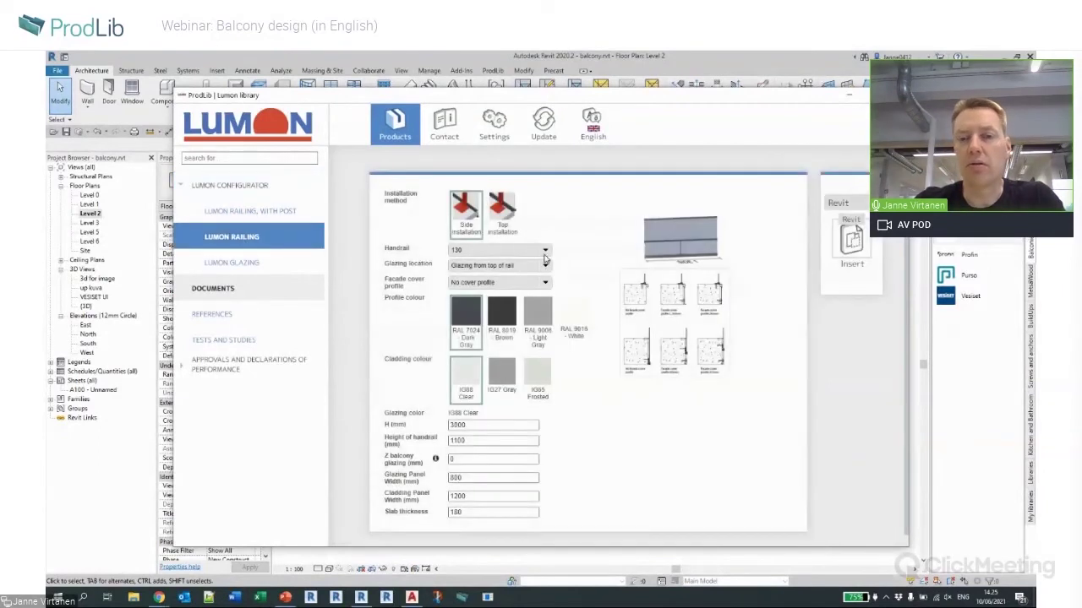
{"action": "left_click", "coordinate": [546, 257]}
{"action": "left_click", "coordinate": [514, 282]}
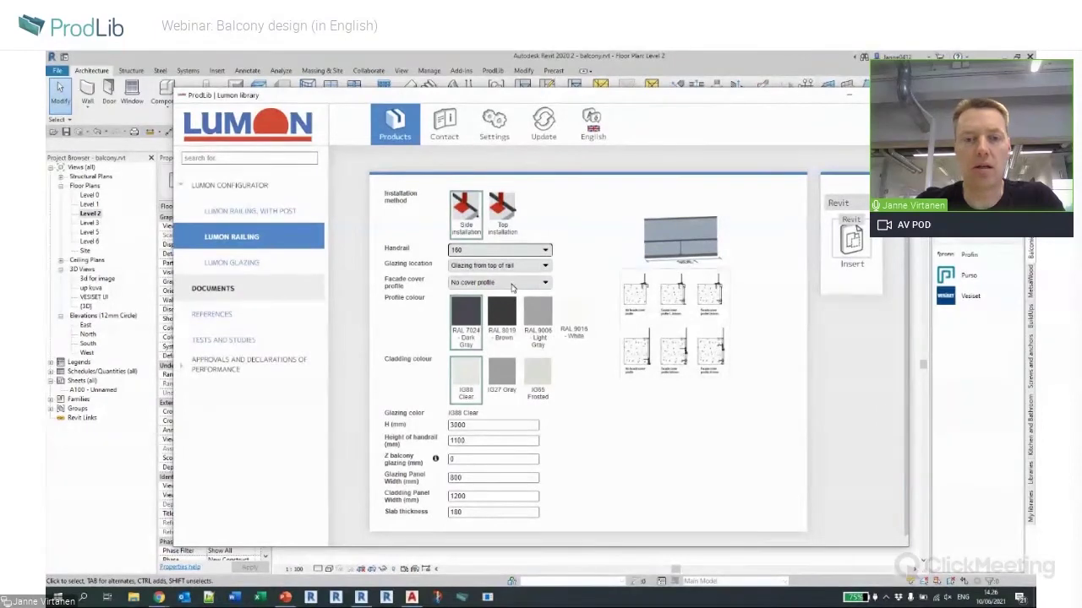
{"action": "left_click", "coordinate": [471, 426]}
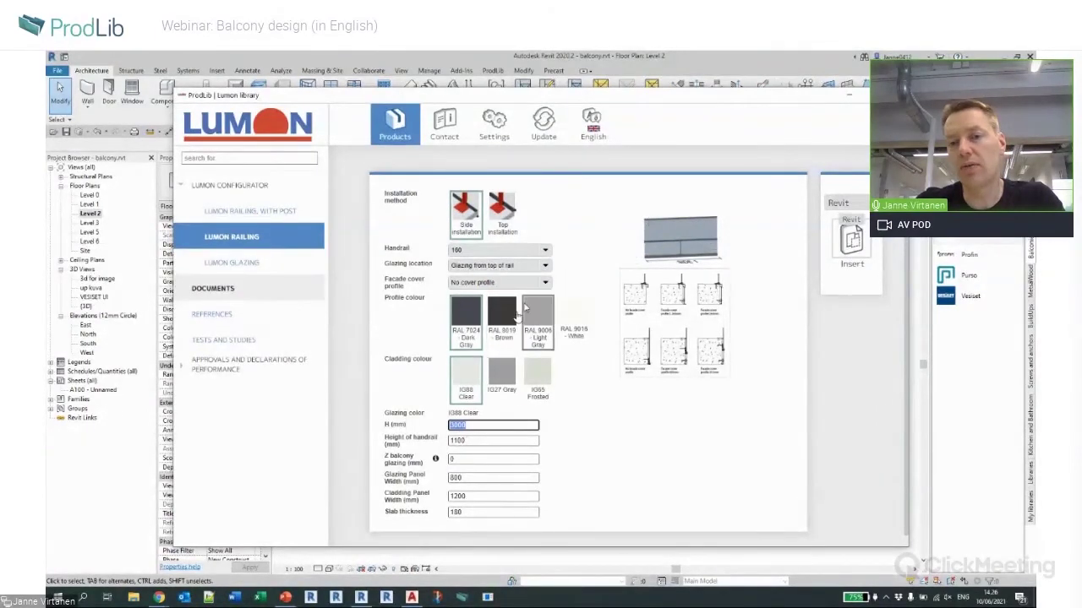
{"action": "left_click", "coordinate": [502, 218]}
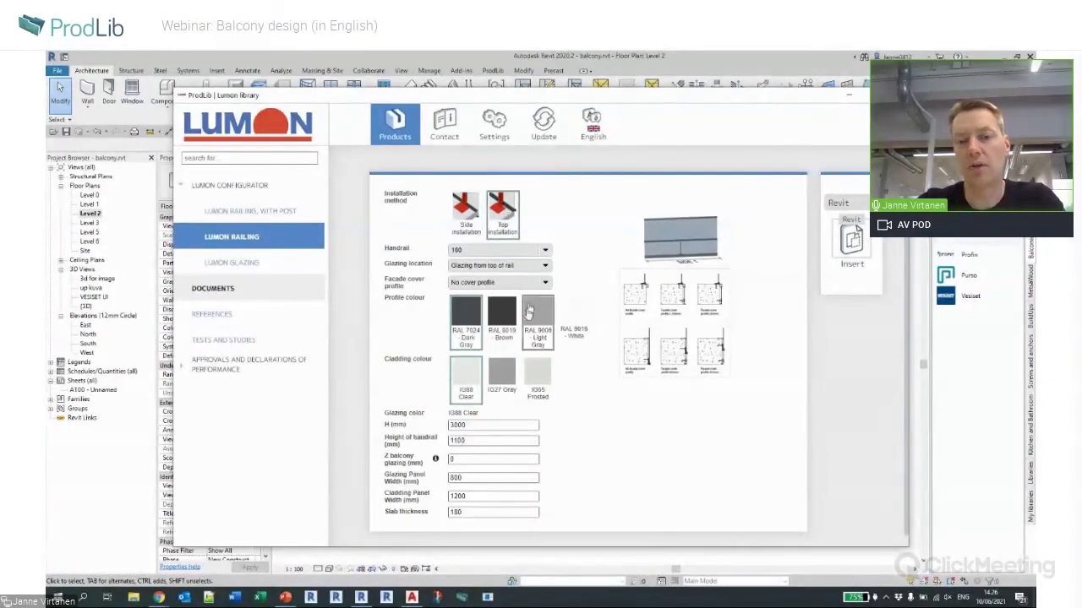
Insert the Lumon Railing into Revit, sketching a 7000 mm path along the open front edge of the recessed Level 2 balcony.
{"action": "left_click", "coordinate": [852, 241]}
{"action": "left_click", "coordinate": [635, 369]}
{"action": "left_click", "coordinate": [531, 369]}
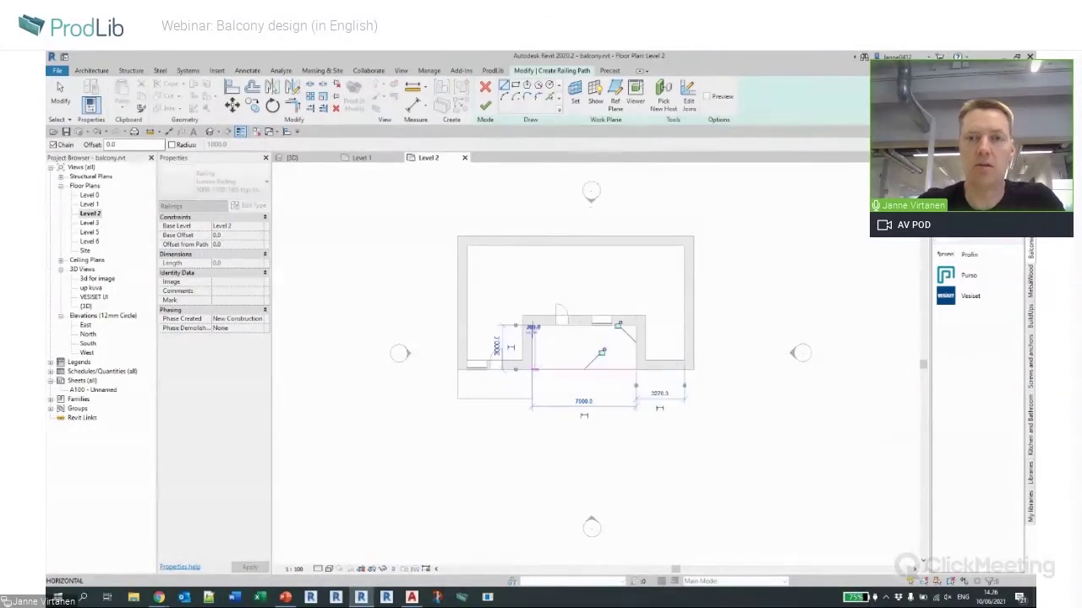
{"action": "left_click", "coordinate": [484, 106]}
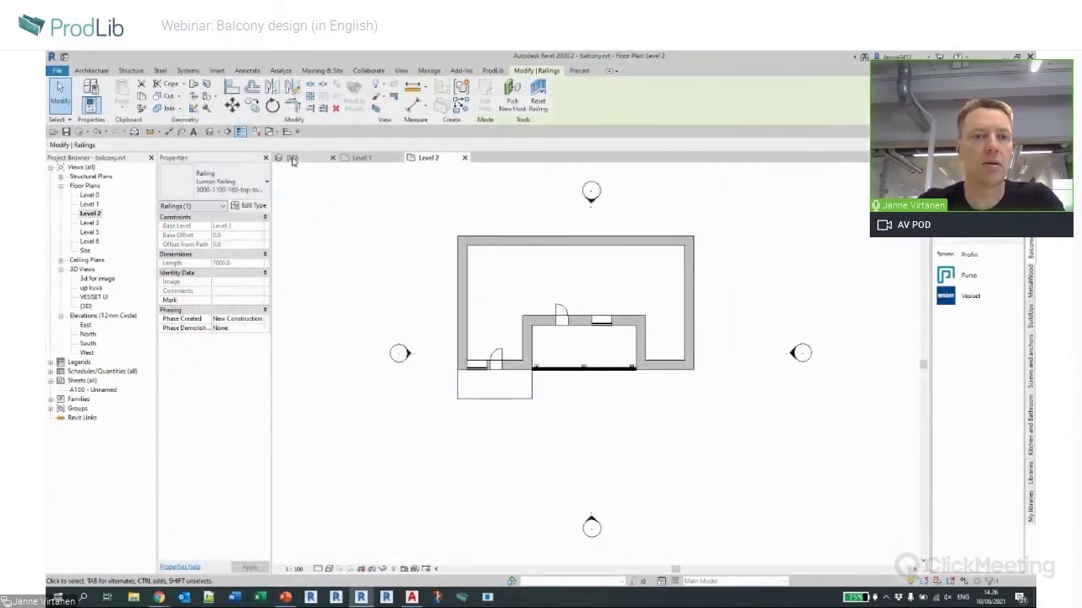
Examine the Lumon railing and glazing on the recessed Level 2 balcony in the 3D view.
{"action": "middle_click_drag", "start_coordinate": [591, 355], "coordinate": [713, 358], "text": "shift"}
{"action": "scroll", "coordinate": [714, 358], "scroll_direction": "up", "scroll_amount": 5}
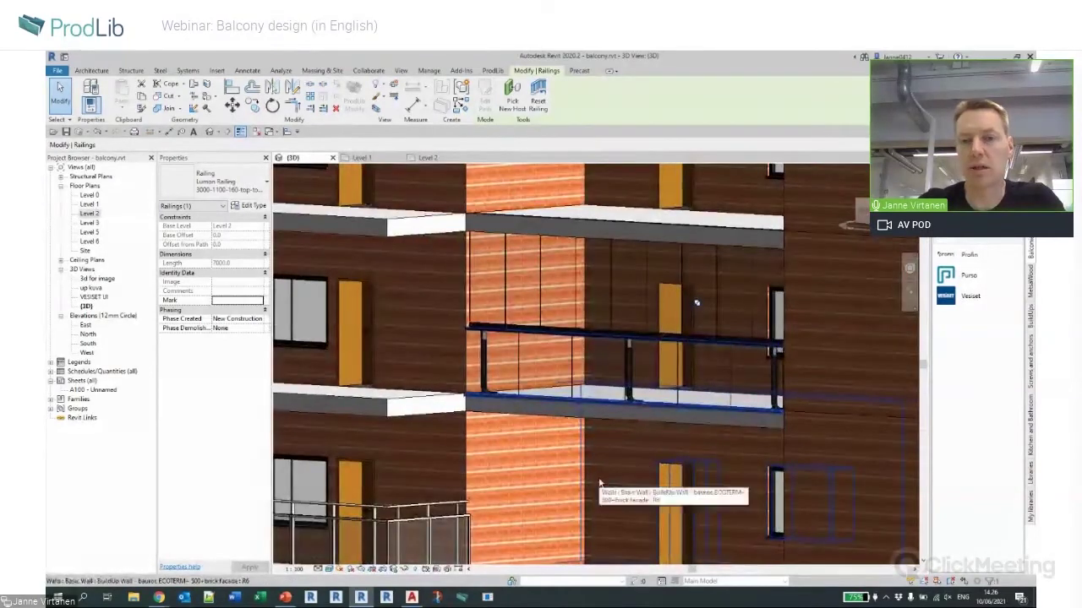
{"action": "middle_click_drag", "start_coordinate": [583, 336], "coordinate": [676, 473], "text": "shift"}
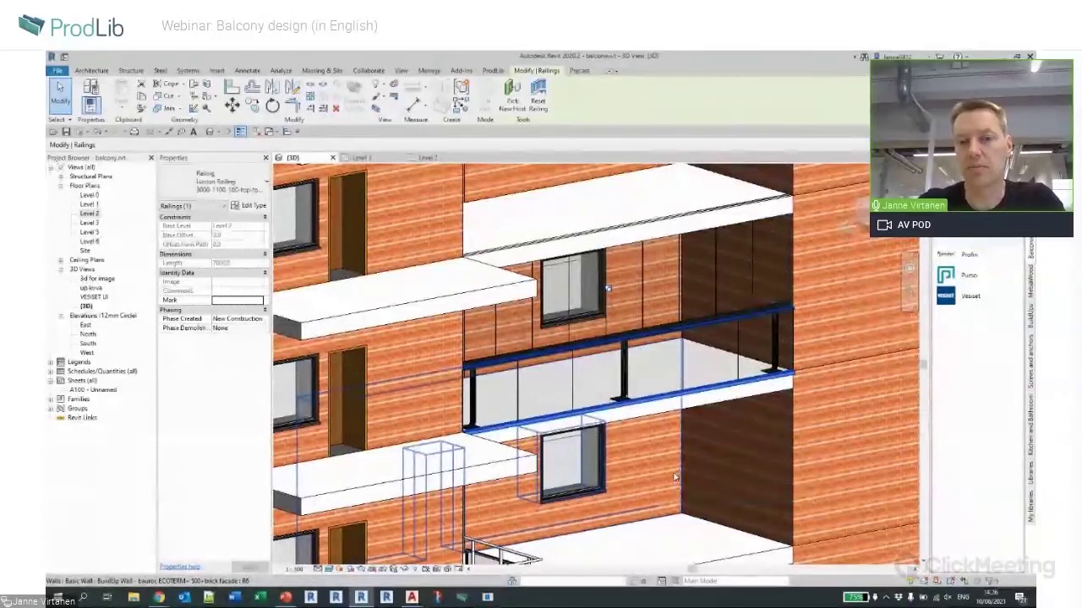
{"action": "key", "text": "Escape"}
{"action": "scroll", "coordinate": [677, 469], "scroll_direction": "down", "scroll_amount": 6}
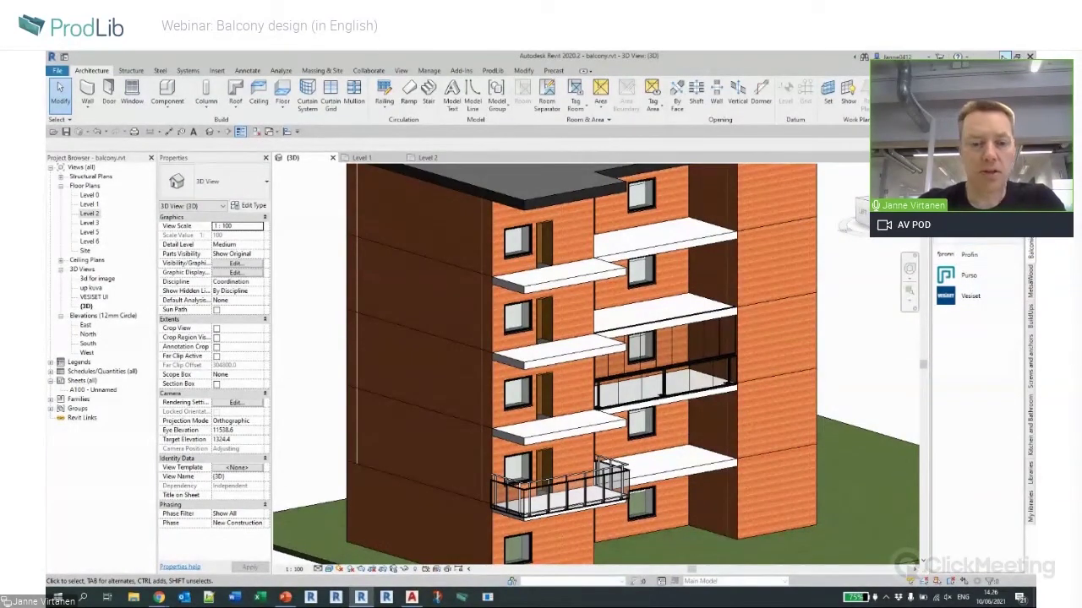
Switch to ARCHICAD 23, running it without a licence, and create a new project from ARCHICAD 23 Template.tpl.
{"action": "left_click", "coordinate": [83, 598]}
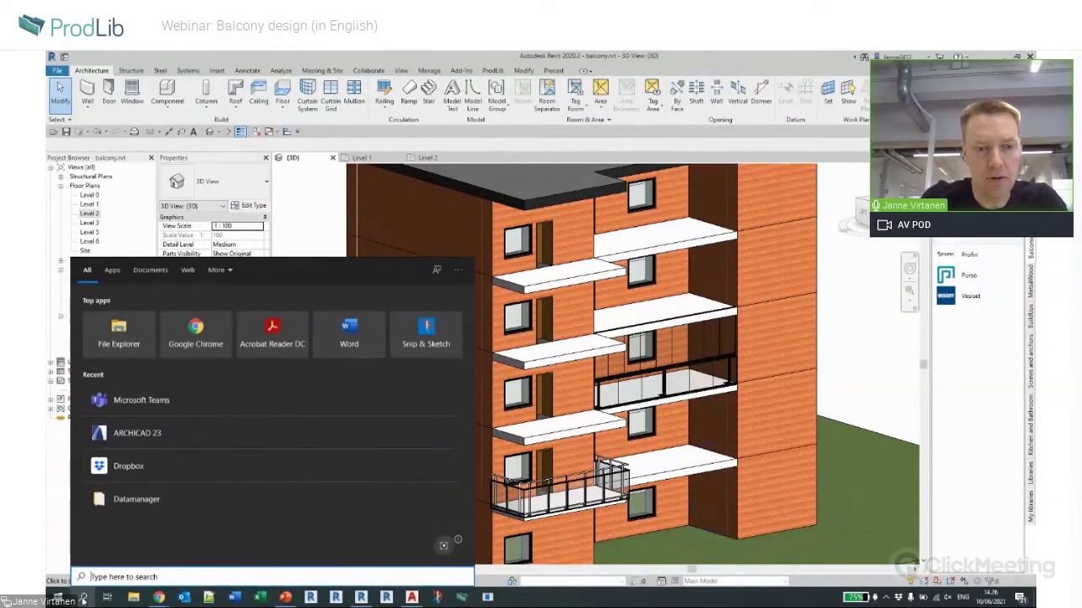
{"action": "left_click", "coordinate": [158, 444]}
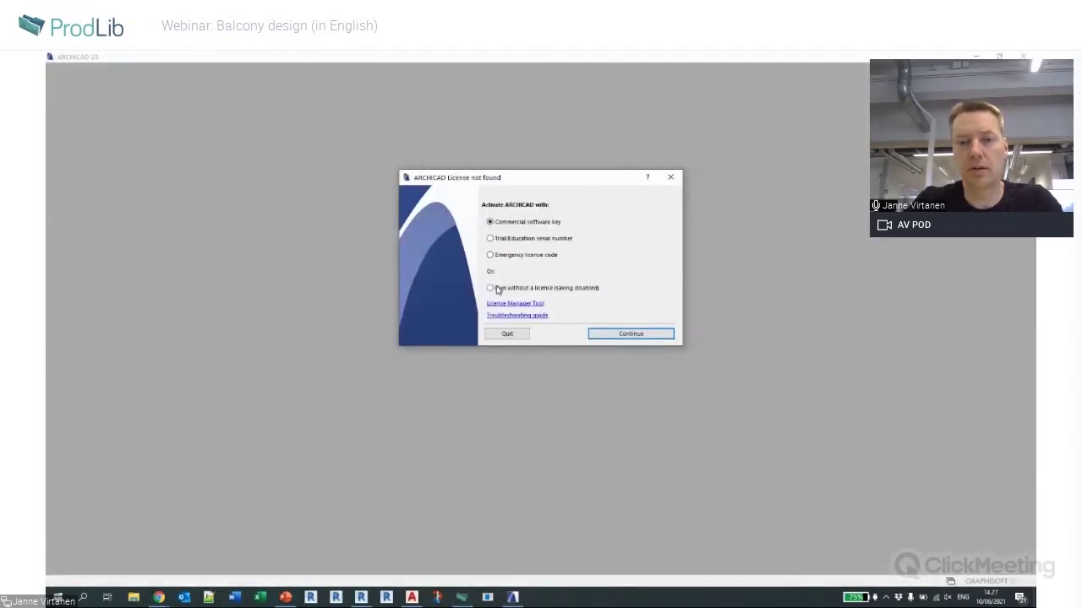
{"action": "left_click", "coordinate": [645, 334]}
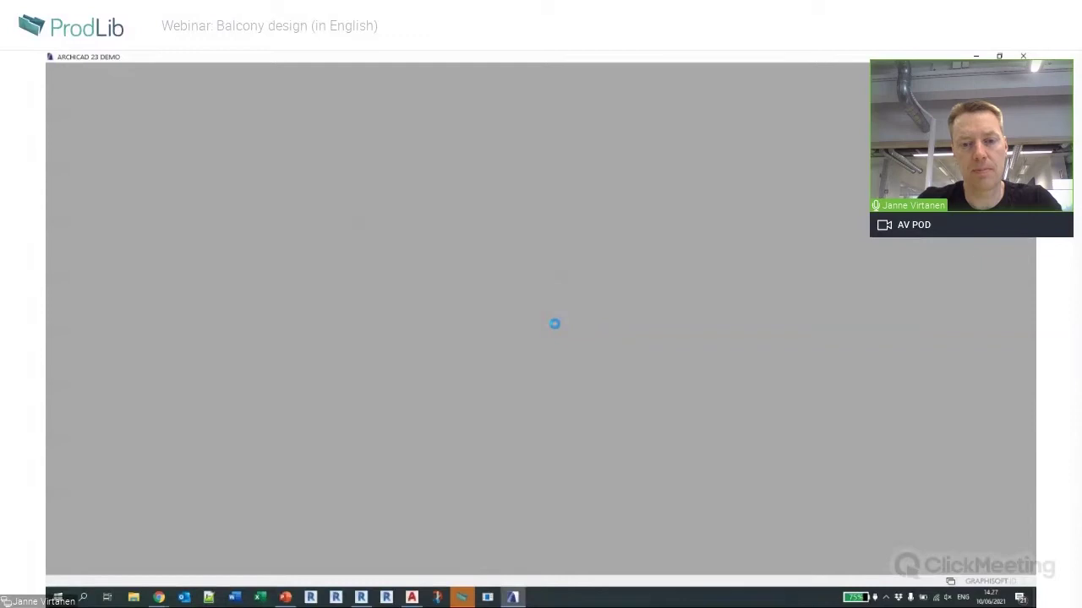
{"action": "left_click", "coordinate": [463, 598]}
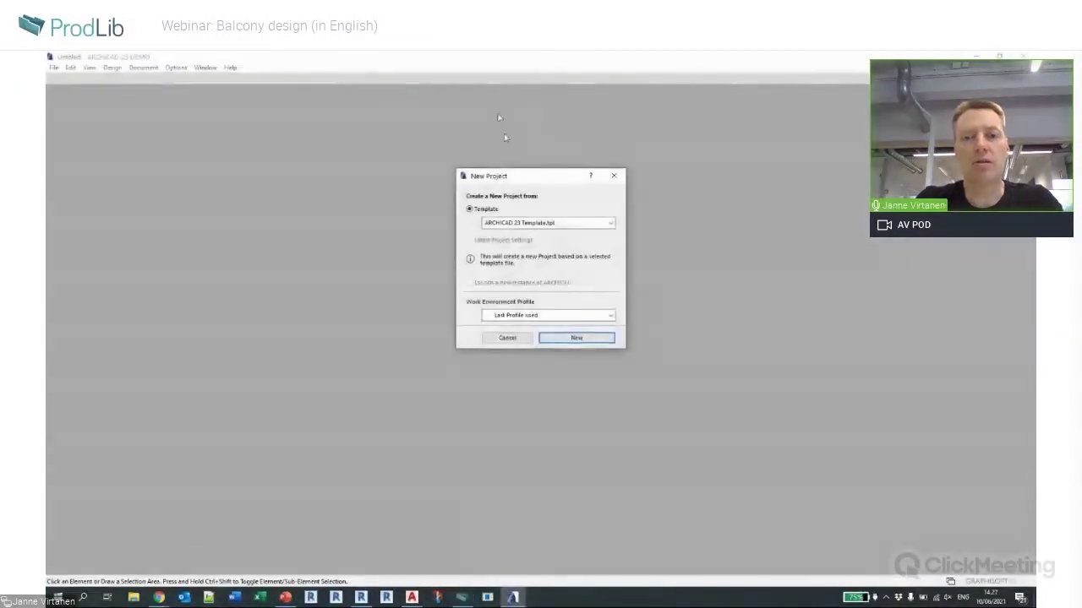
{"action": "left_click", "coordinate": [572, 338]}
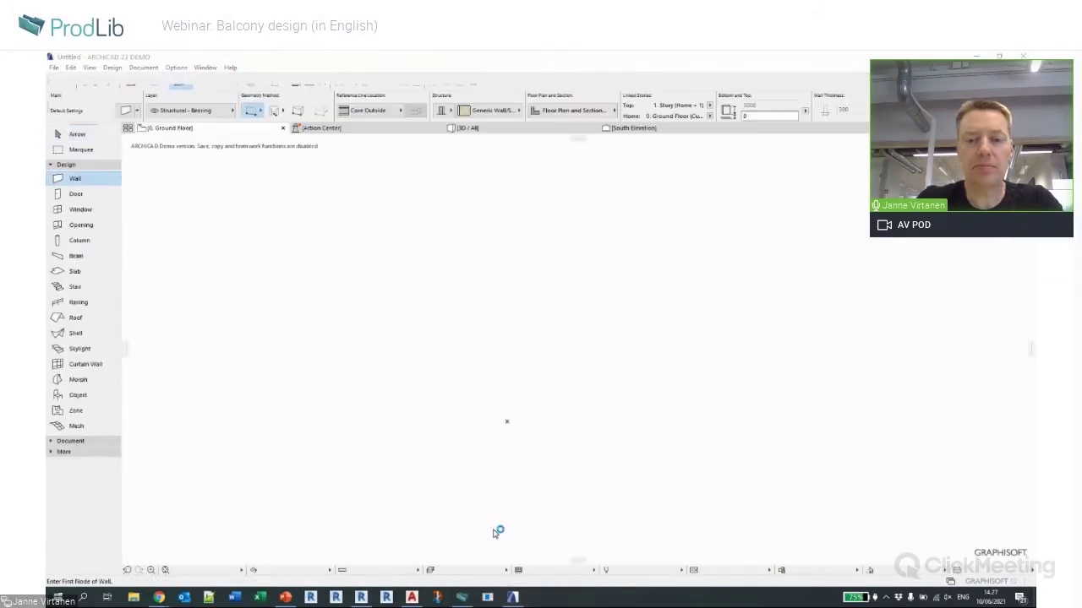
{"action": "mouse_move", "coordinate": [462, 598]}
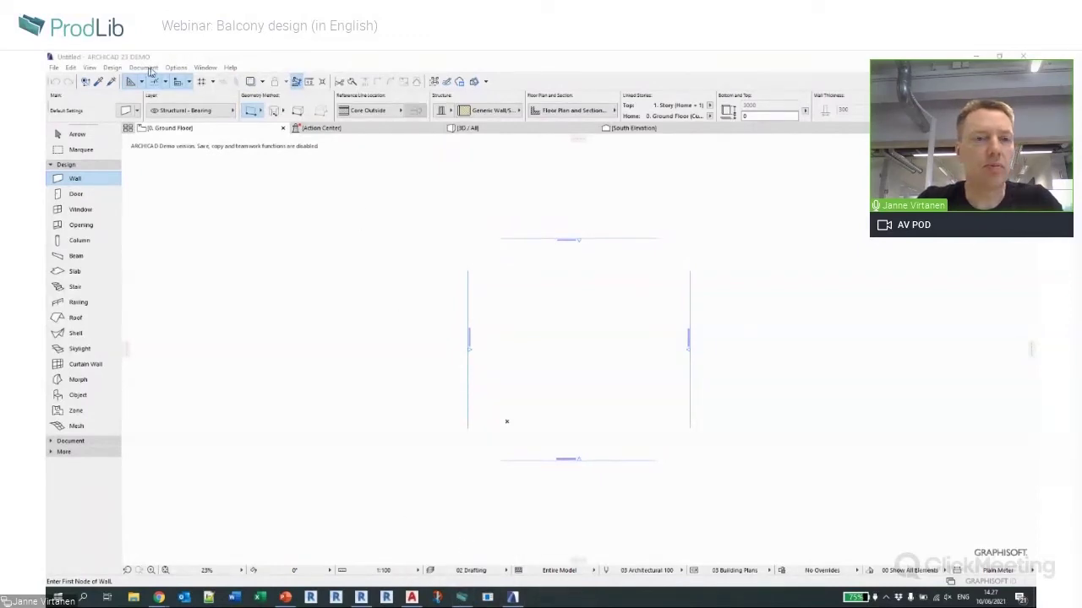
Check the Archicad download folder path in ProdLib Manager's settings and return to the empty project.
{"action": "left_click", "coordinate": [176, 67]}
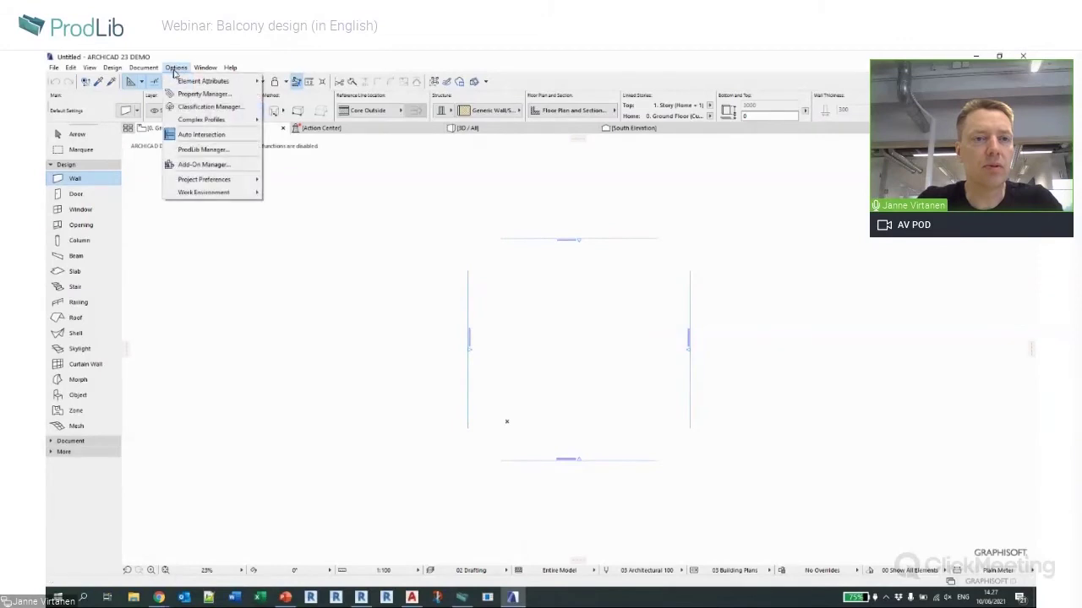
{"action": "left_click", "coordinate": [218, 150]}
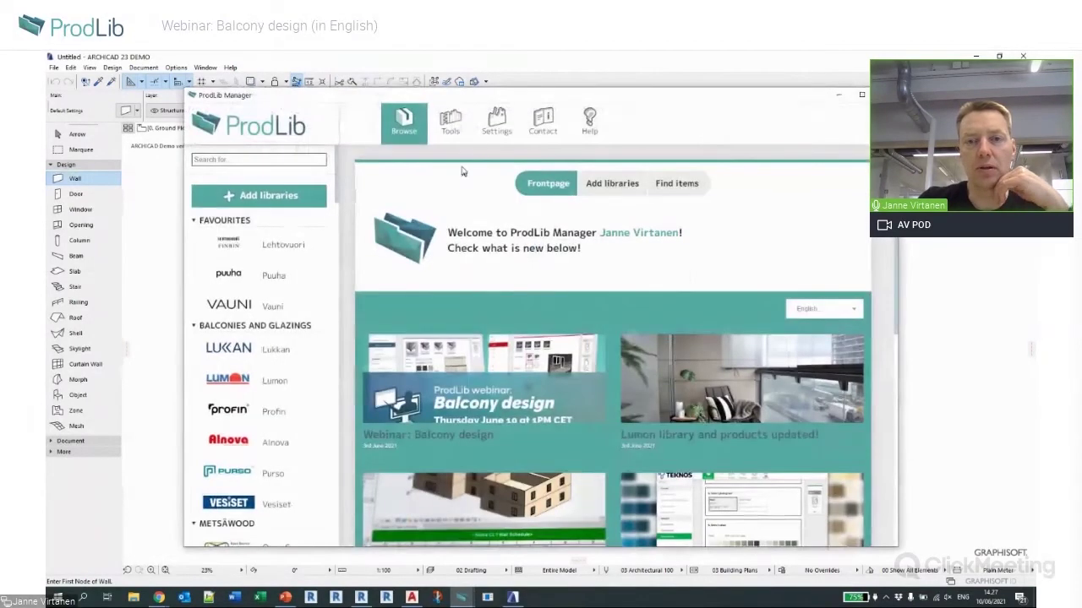
{"action": "left_click", "coordinate": [497, 123]}
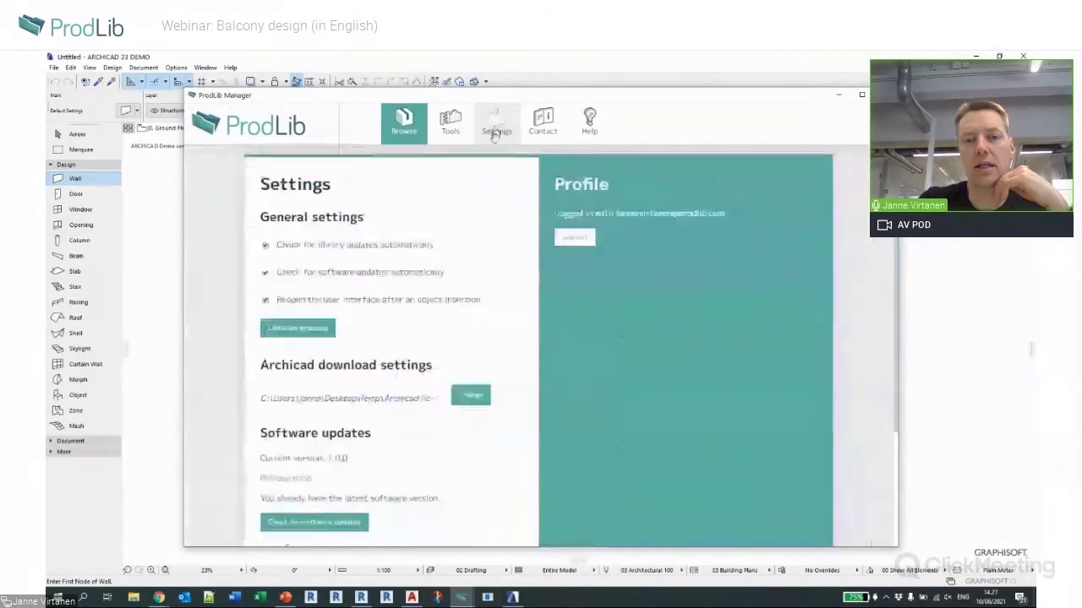
{"action": "left_click_drag", "start_coordinate": [261, 405], "coordinate": [422, 415]}
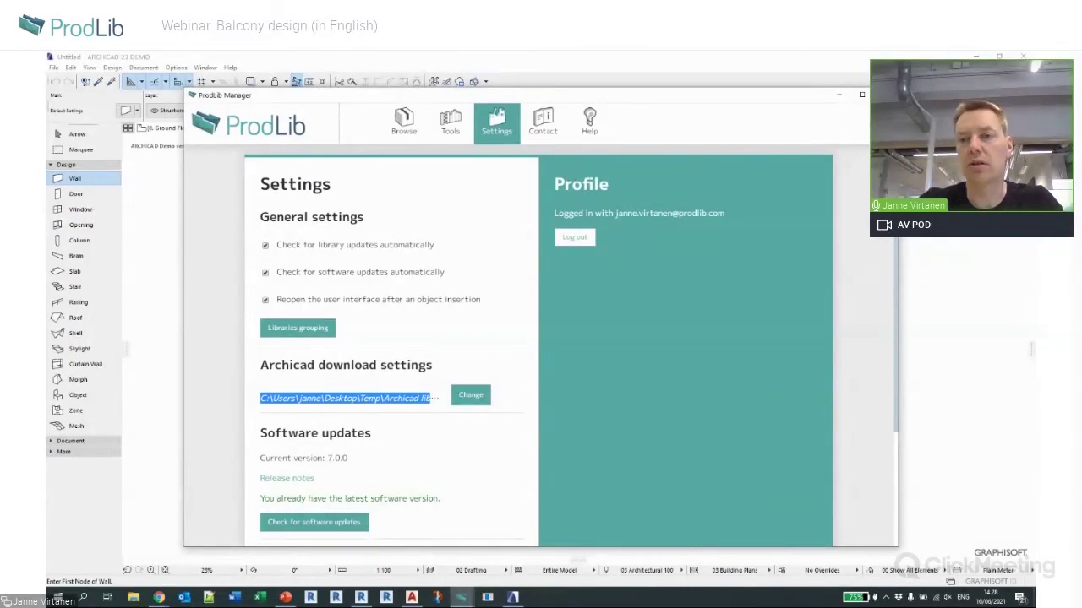
{"action": "left_click", "coordinate": [158, 136]}
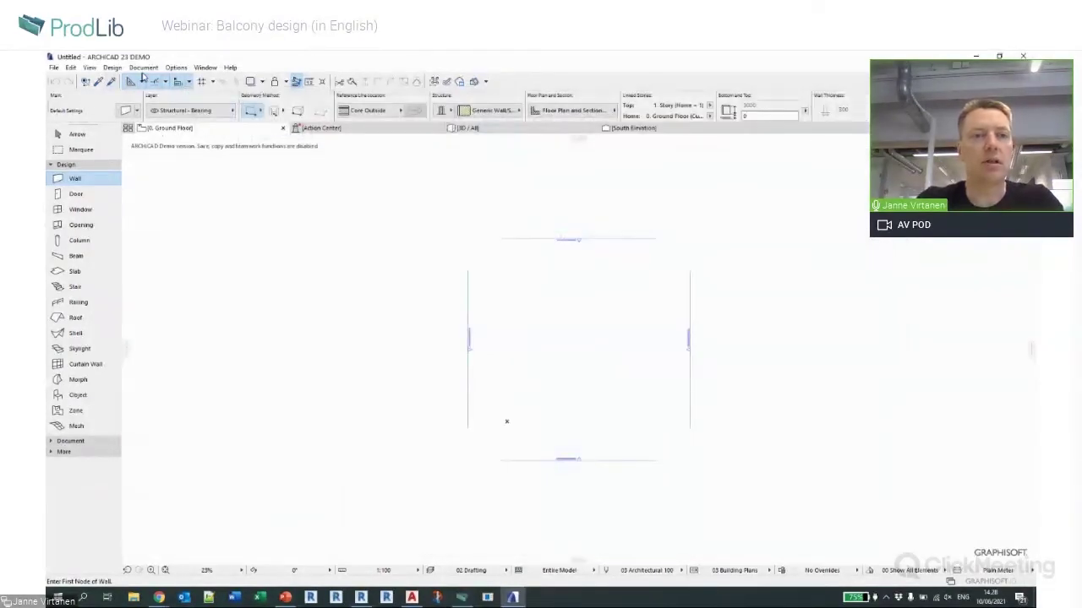
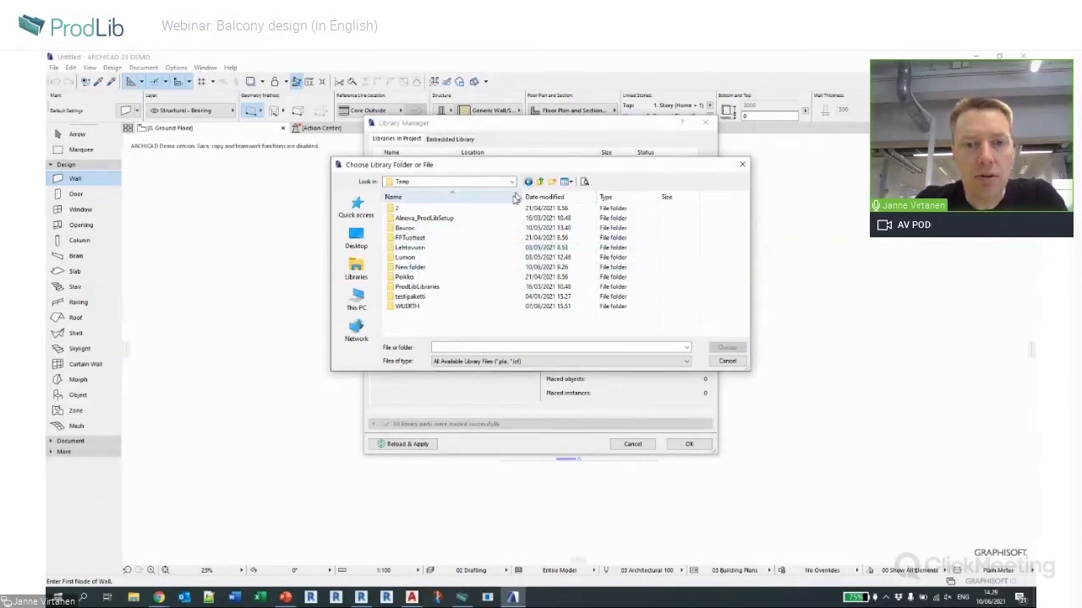
Try to locate the ProdLib download folder under the Desktop's Temp folder for adding to the project's libraries.
{"action": "double_click", "coordinate": [431, 287]}
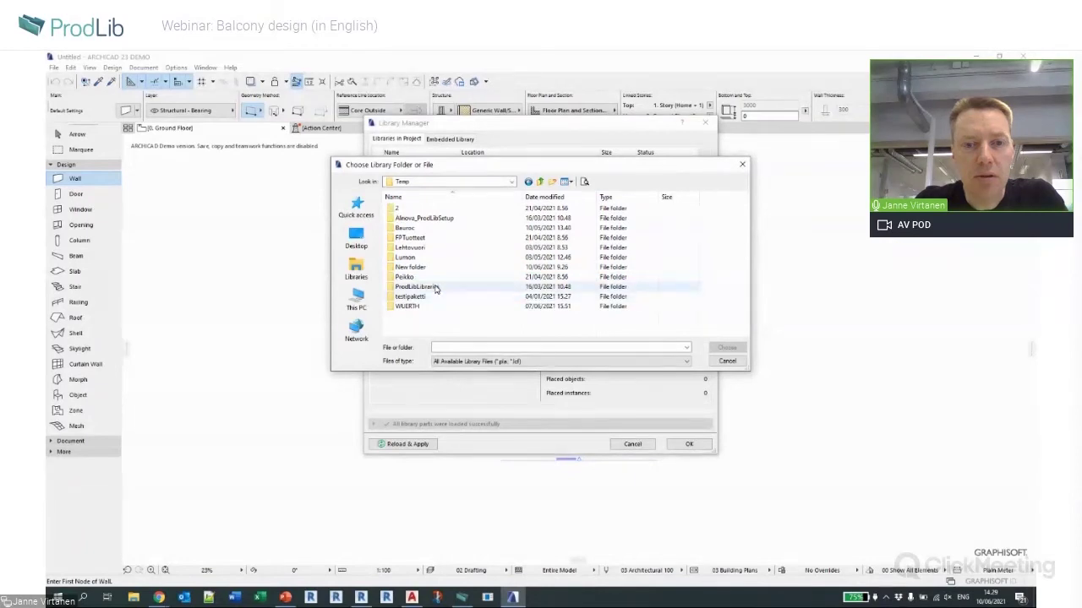
{"action": "left_click", "coordinate": [540, 182]}
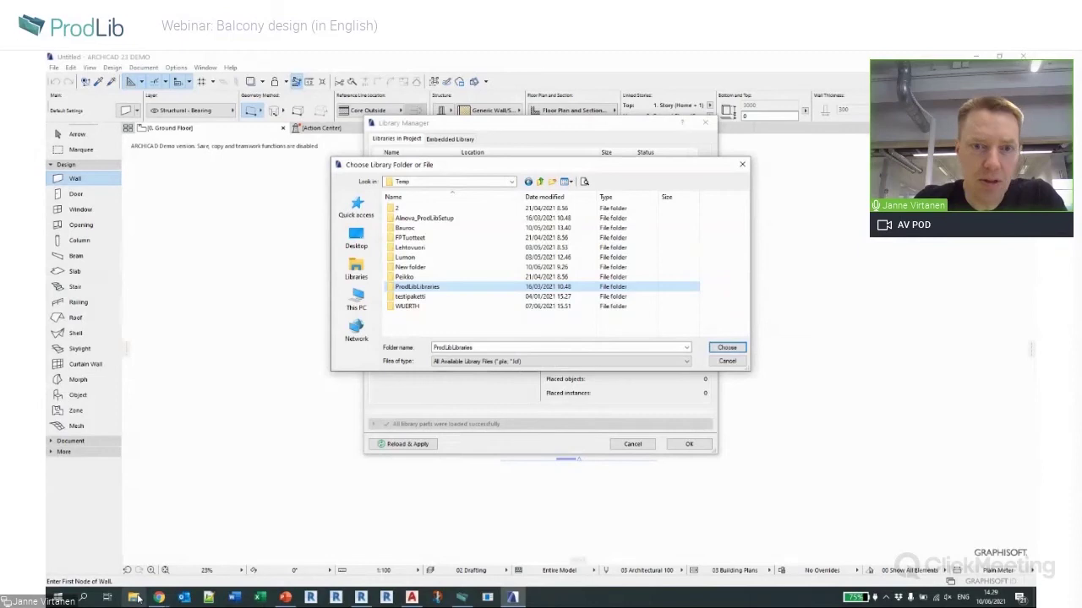
{"action": "left_click", "coordinate": [511, 181]}
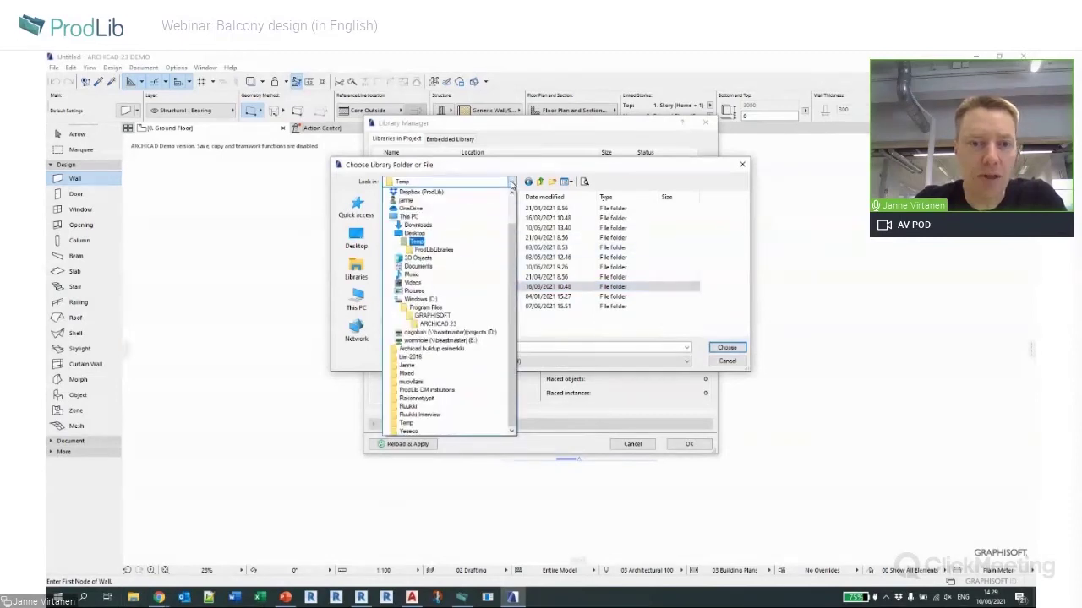
{"action": "left_click", "coordinate": [469, 233]}
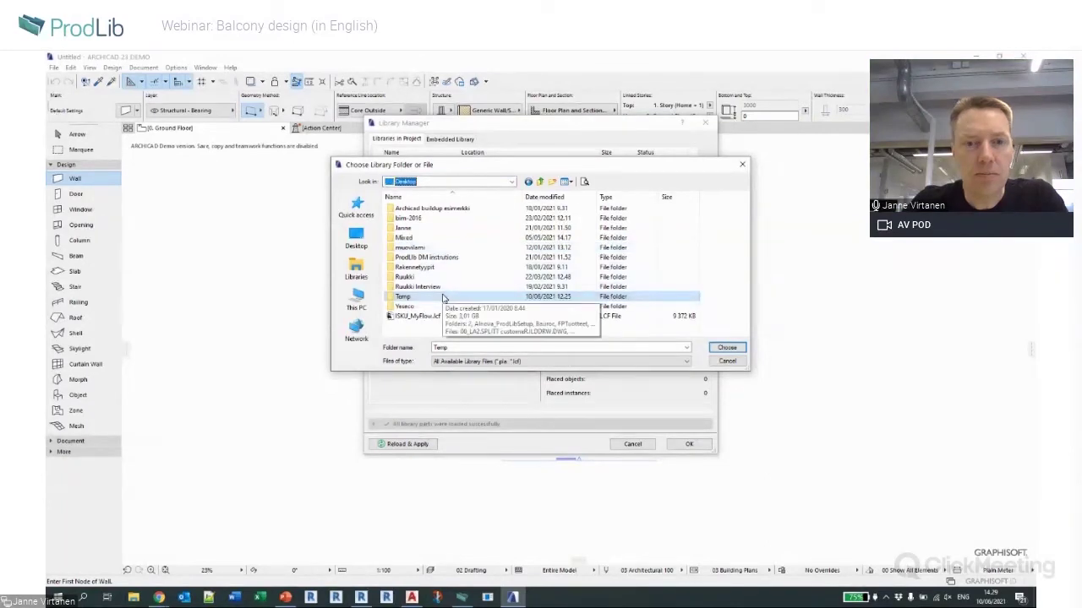
Check the contents of the Desktop's Temp folder in File Explorer and close the Library Manager without adding a library.
{"action": "left_click", "coordinate": [133, 598]}
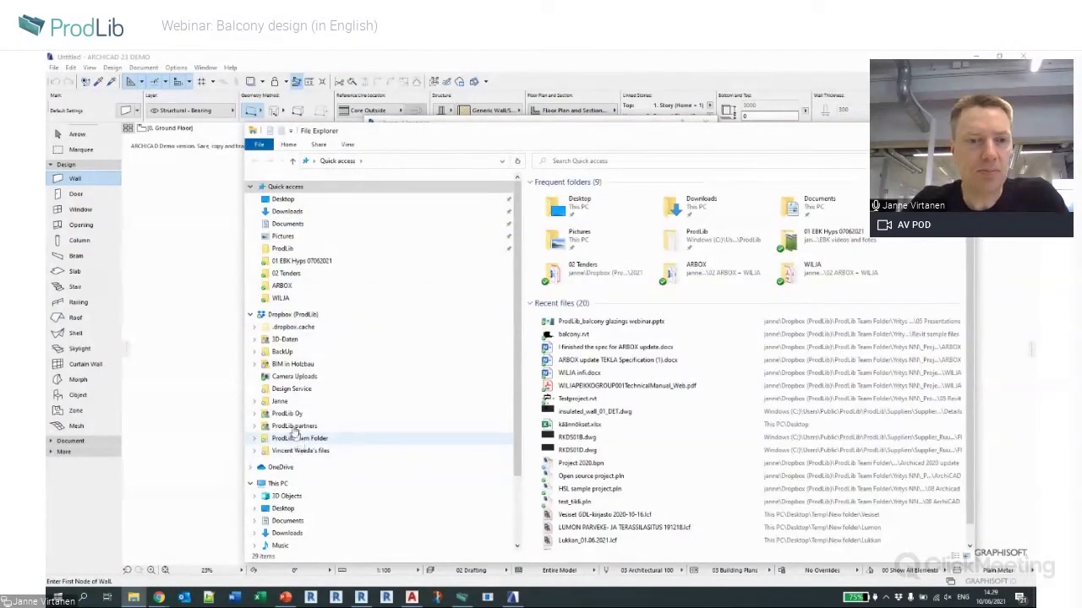
{"action": "left_click", "coordinate": [371, 200]}
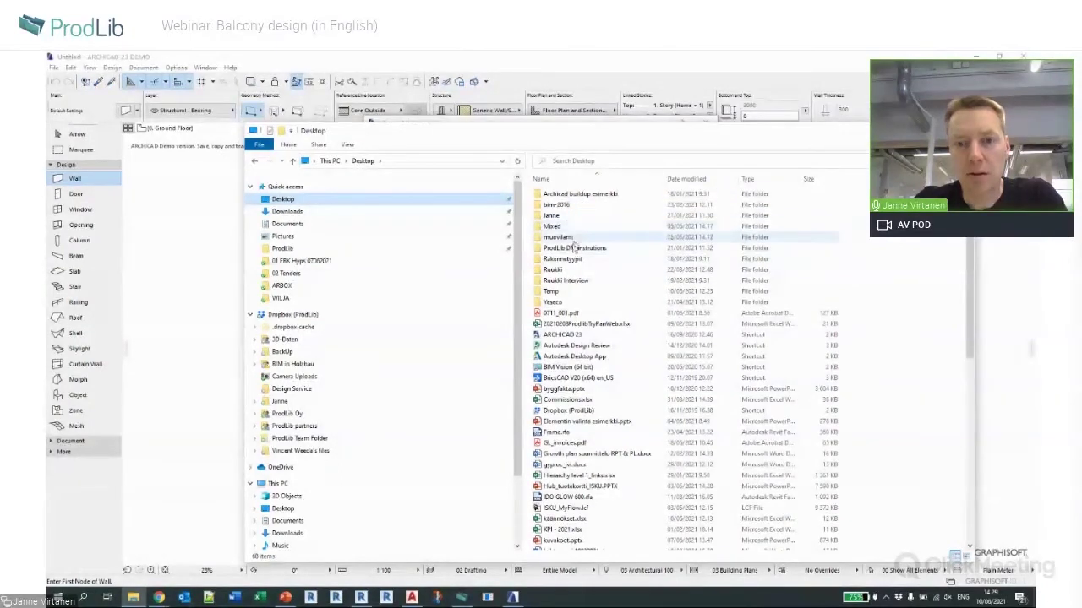
{"action": "double_click", "coordinate": [571, 292]}
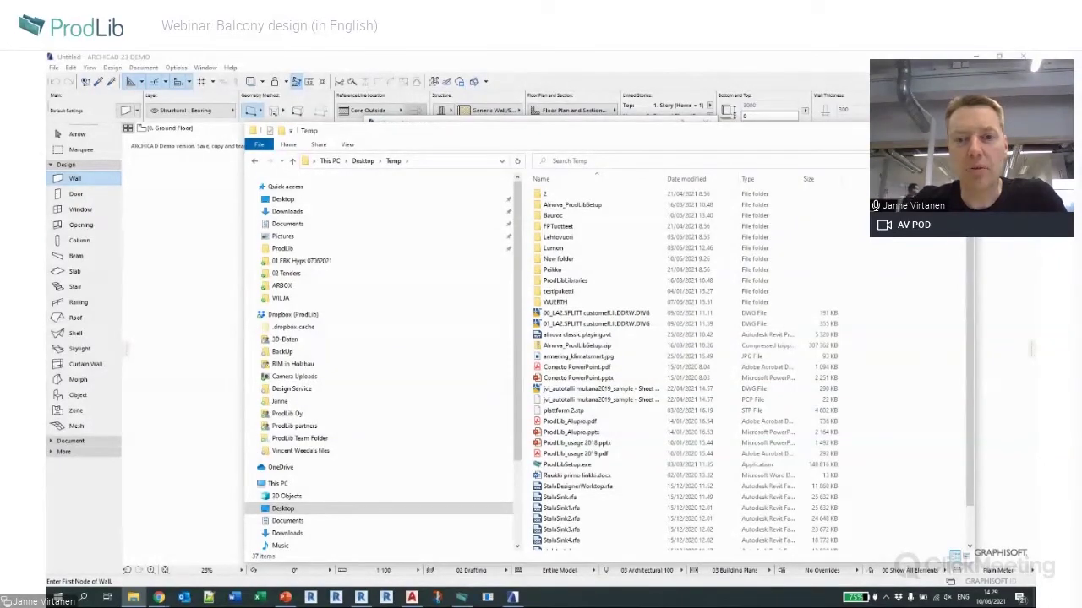
{"action": "key", "text": "alt+Tab"}
{"action": "left_click", "coordinate": [733, 162]}
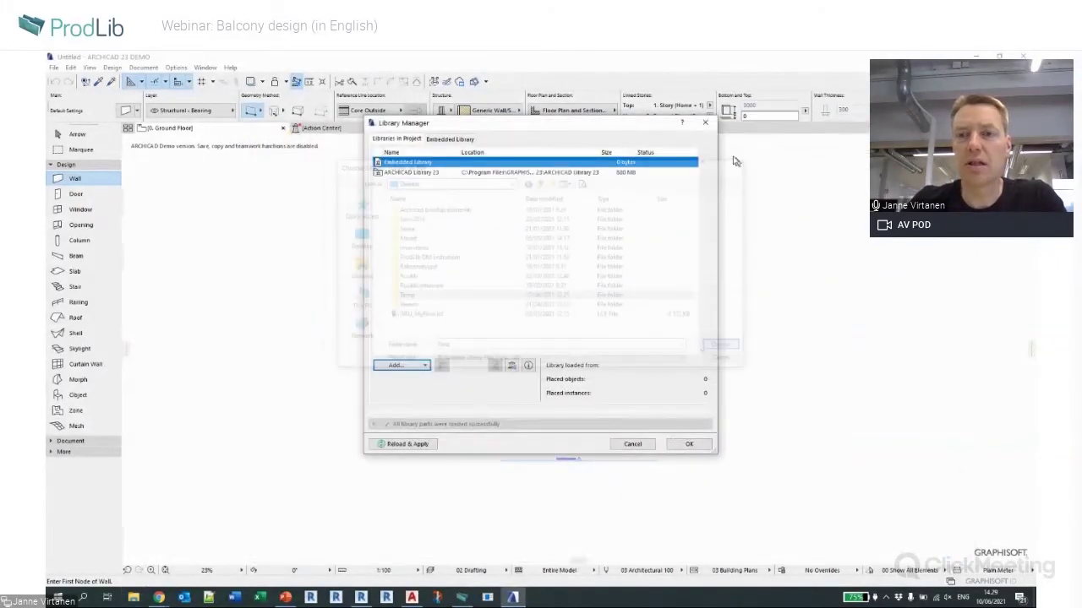
{"action": "left_click", "coordinate": [707, 124]}
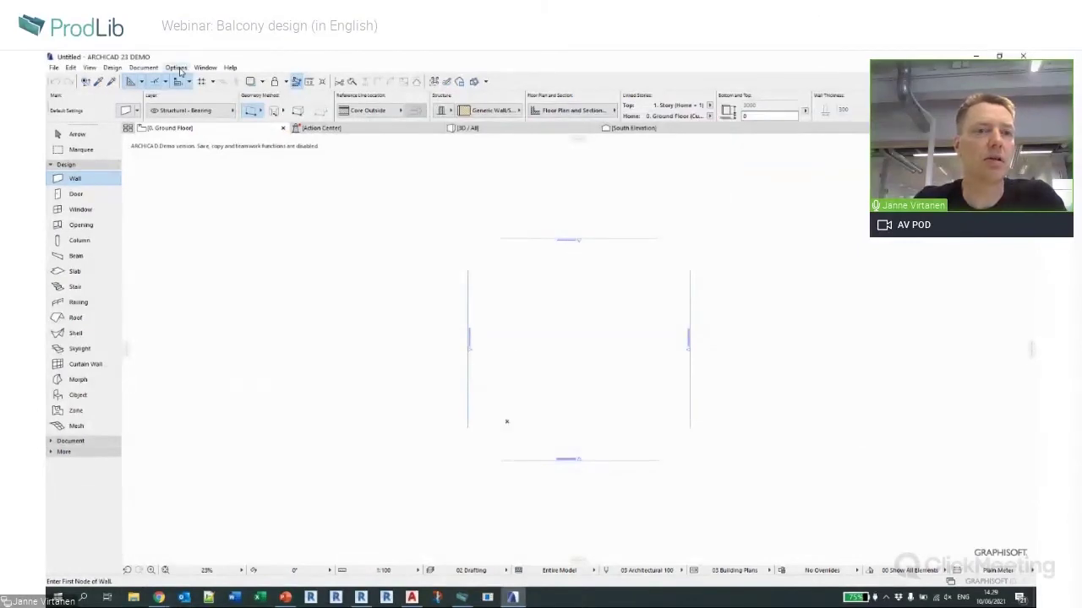
Open ProdLib Manager from ARCHICAD and try to download the Archicad content of the Lumon library.
{"action": "left_click", "coordinate": [176, 68]}
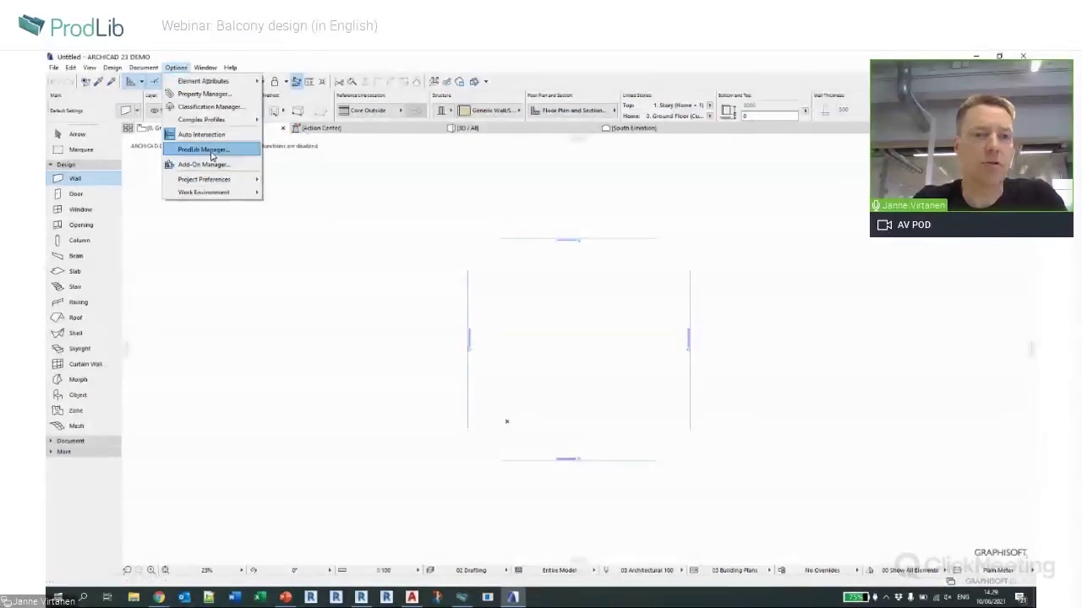
{"action": "left_click", "coordinate": [202, 150]}
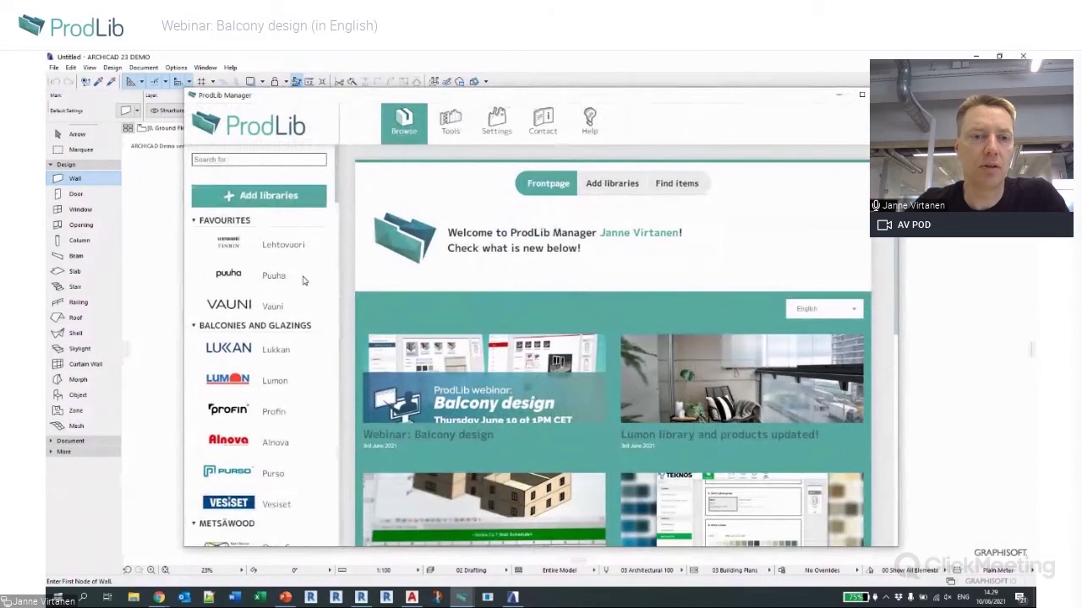
{"action": "left_click", "coordinate": [256, 382]}
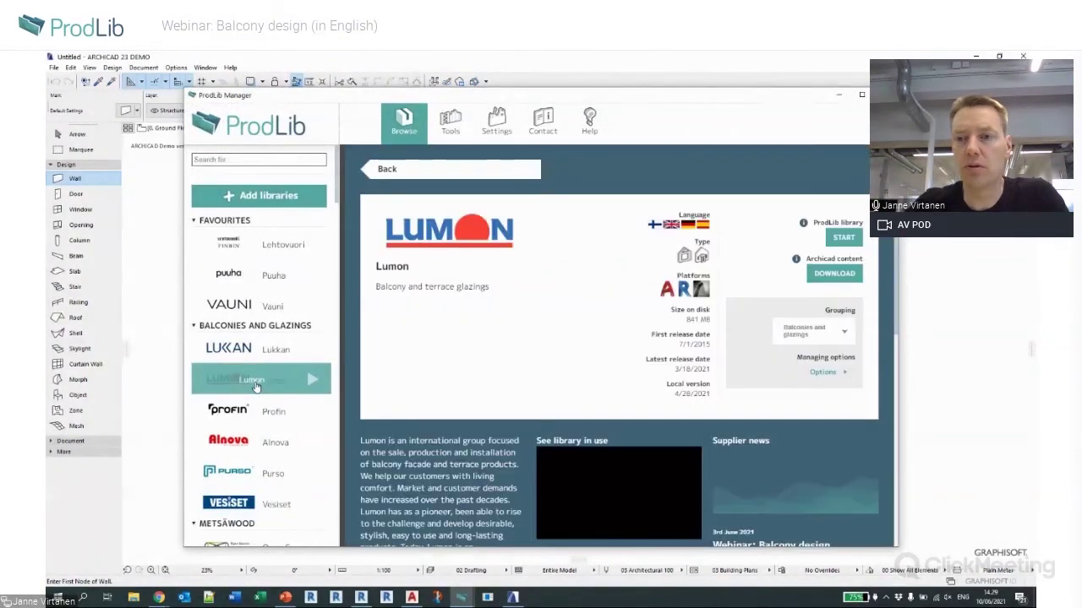
{"action": "left_click", "coordinate": [834, 279]}
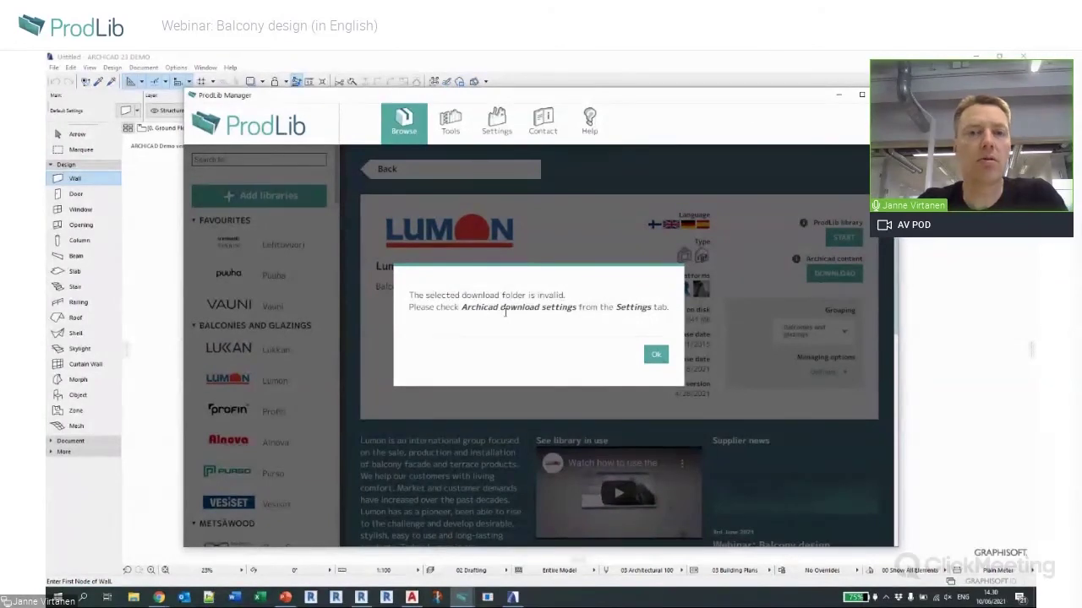
Start changing the Archicad download folder in ProdLib Manager's settings and create a new Desktop folder named archicad.
{"action": "left_click", "coordinate": [505, 310]}
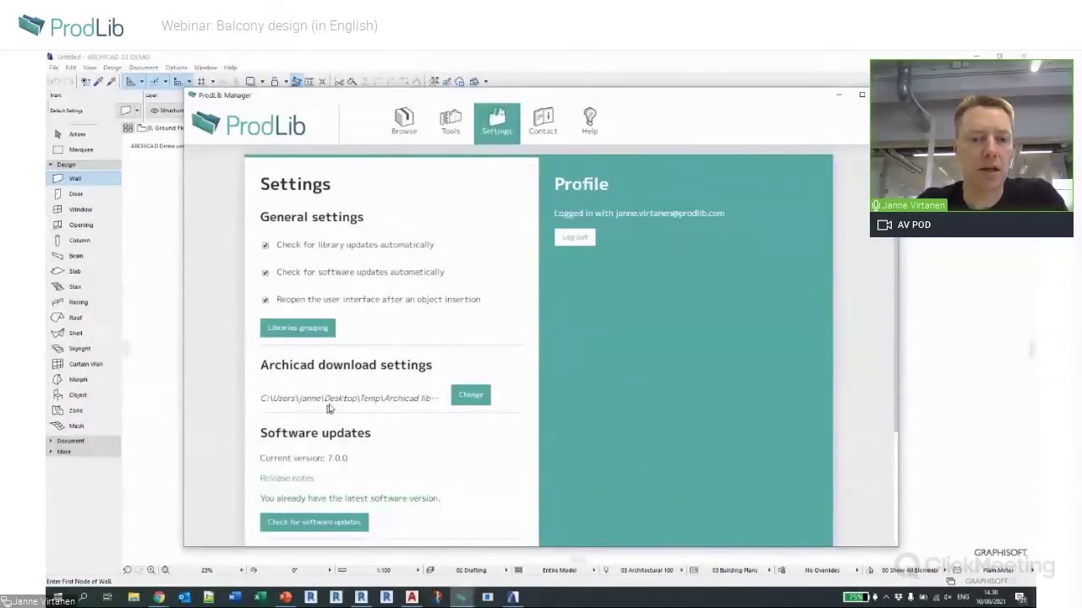
{"action": "left_click", "coordinate": [471, 394]}
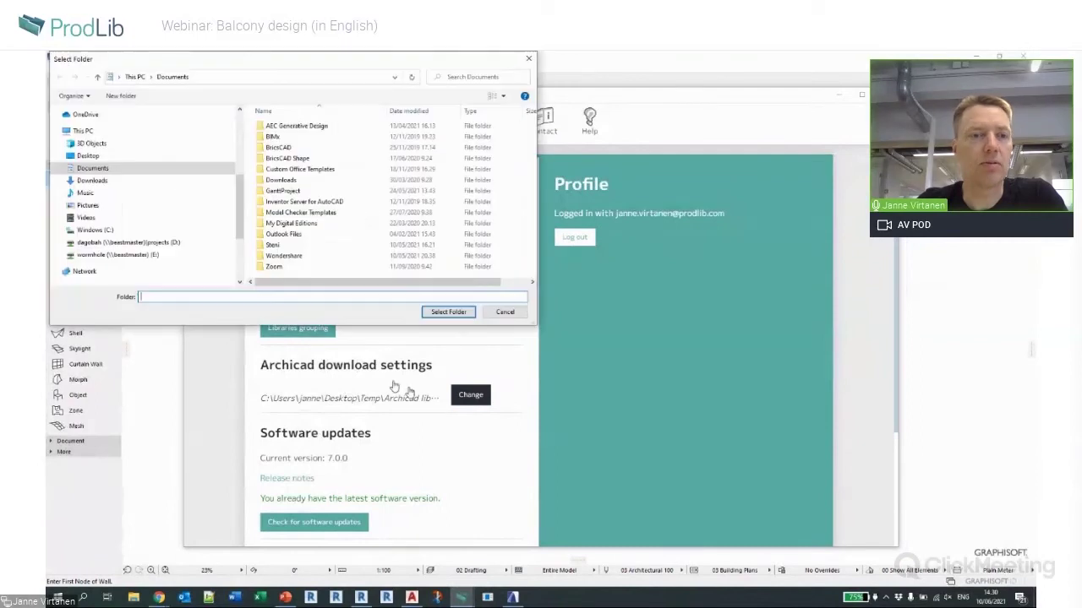
{"action": "scroll", "coordinate": [195, 126], "scroll_direction": "up", "scroll_amount": 10}
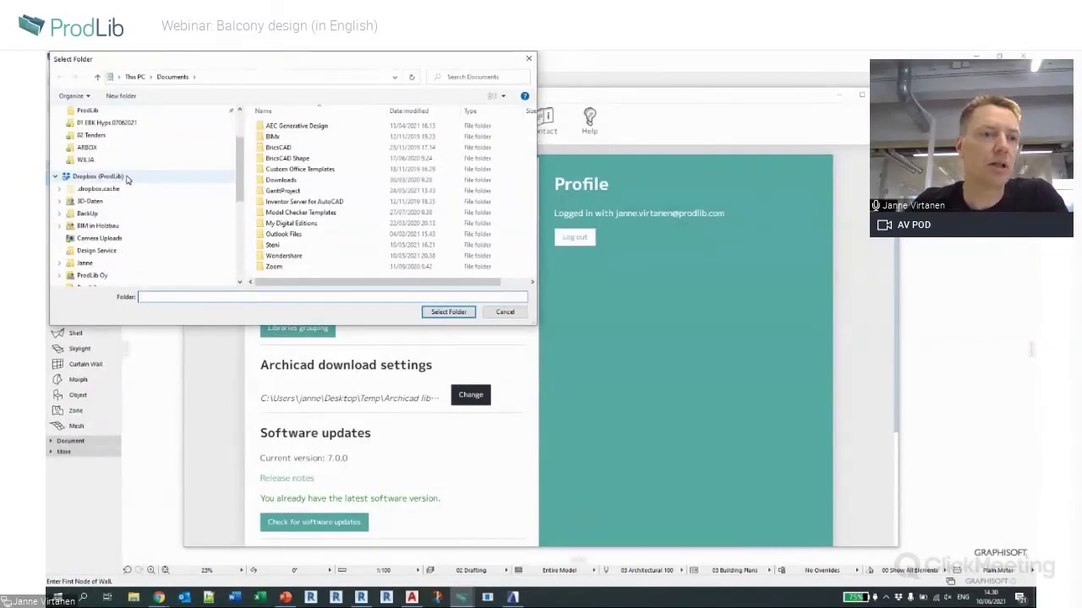
{"action": "scroll", "coordinate": [127, 178], "scroll_direction": "up", "scroll_amount": 2}
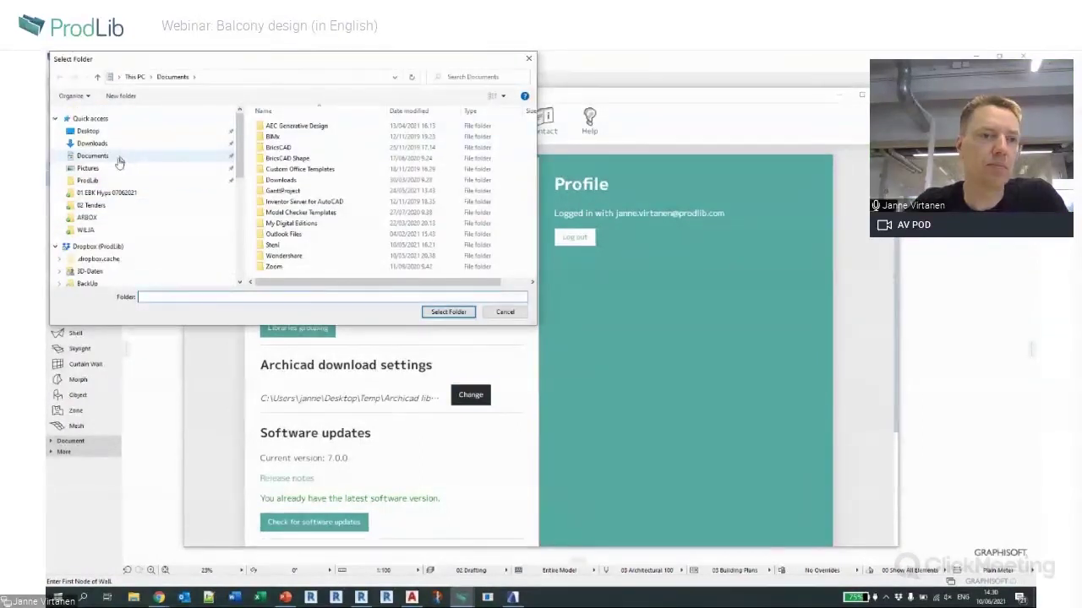
{"action": "left_click", "coordinate": [90, 133]}
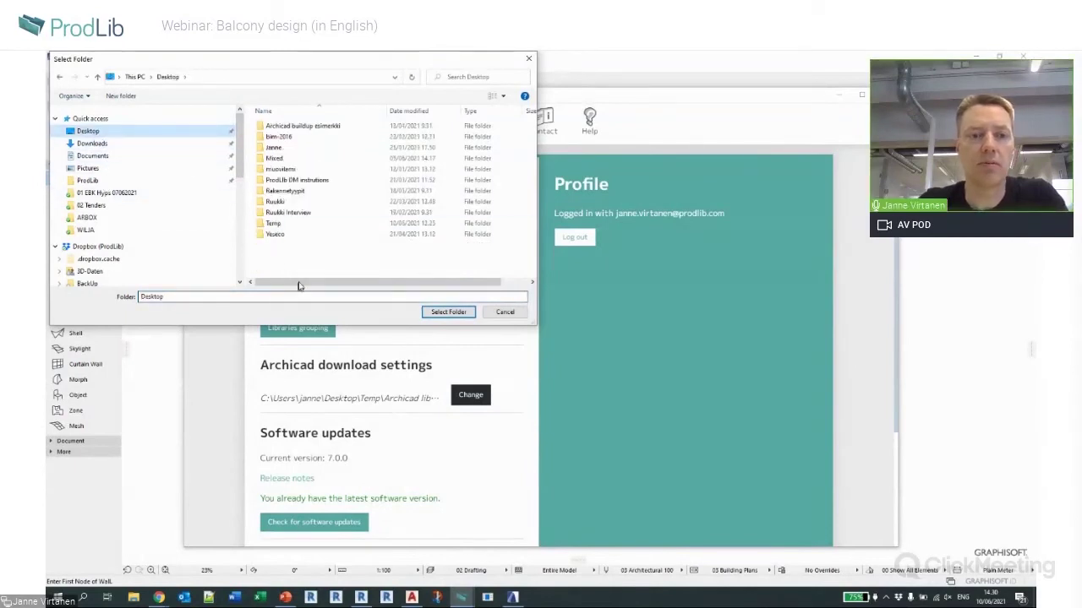
{"action": "right_click", "coordinate": [314, 258]}
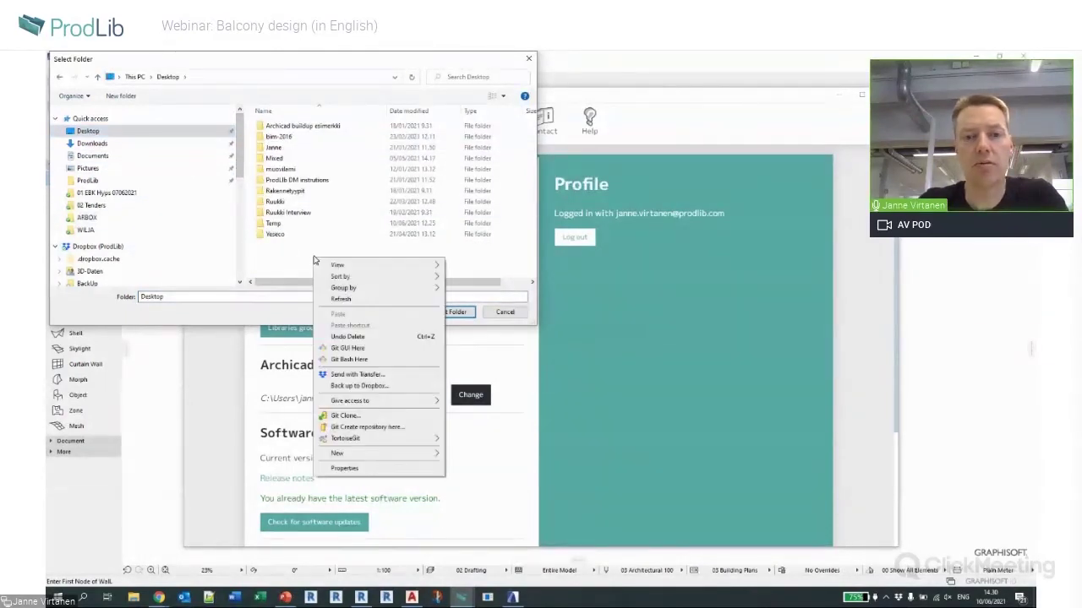
{"action": "mouse_move", "coordinate": [365, 456]}
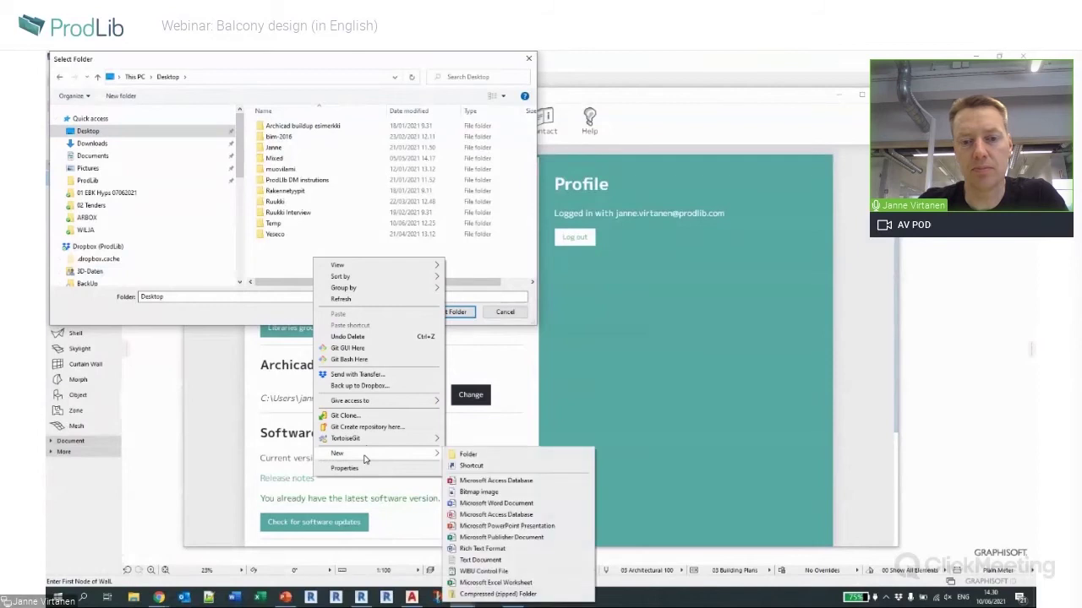
{"action": "left_click", "coordinate": [481, 456]}
{"action": "type", "text": "archicad"}
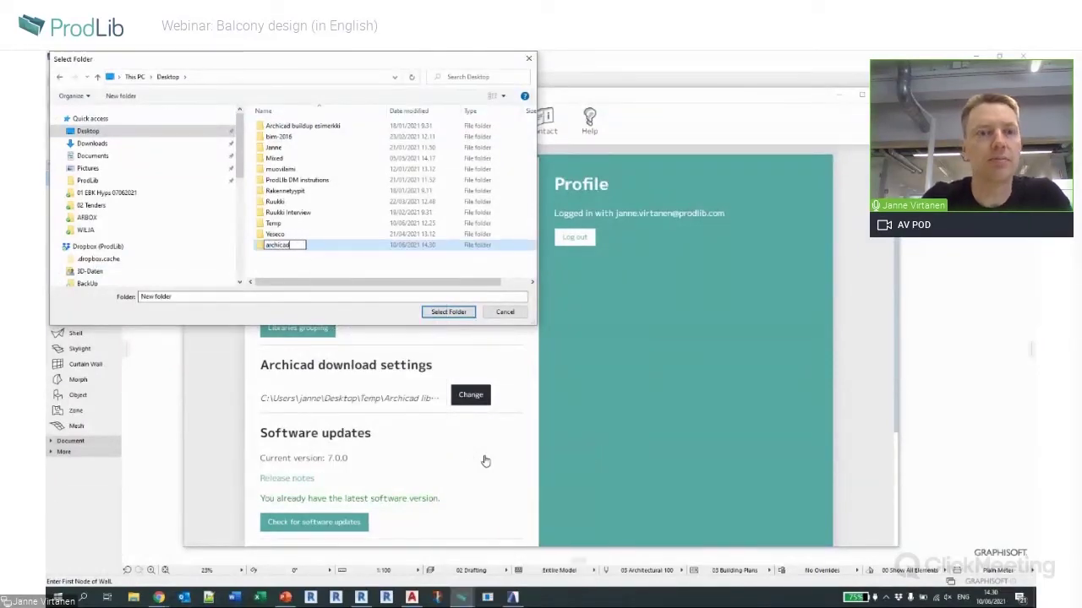
{"action": "key", "text": "Return"}
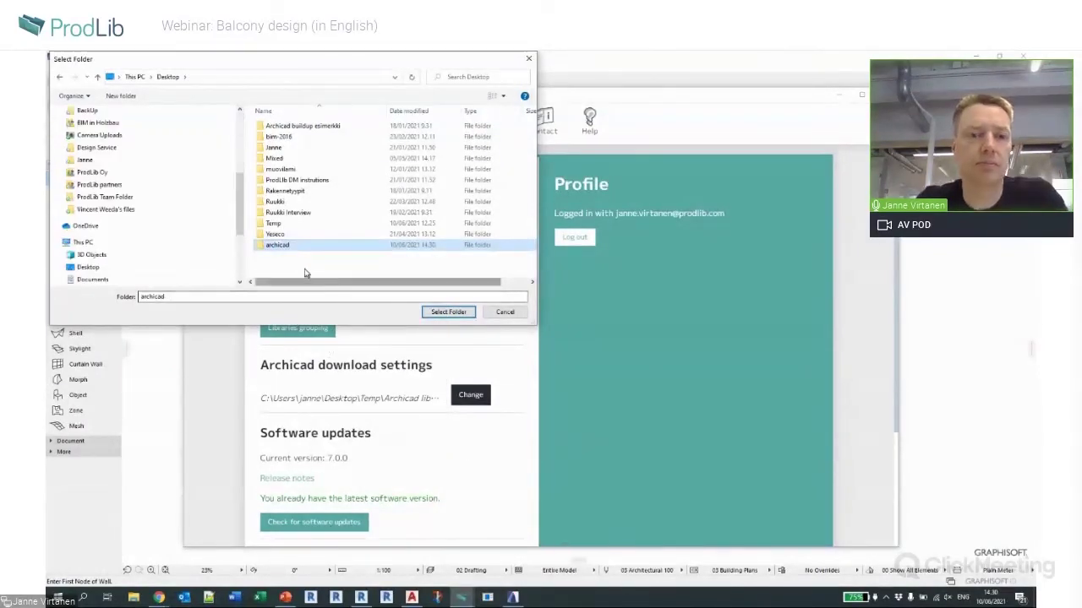
Set the Desktop's archicad folder as the Archicad download folder.
{"action": "left_click", "coordinate": [292, 246]}
{"action": "left_click", "coordinate": [448, 312]}
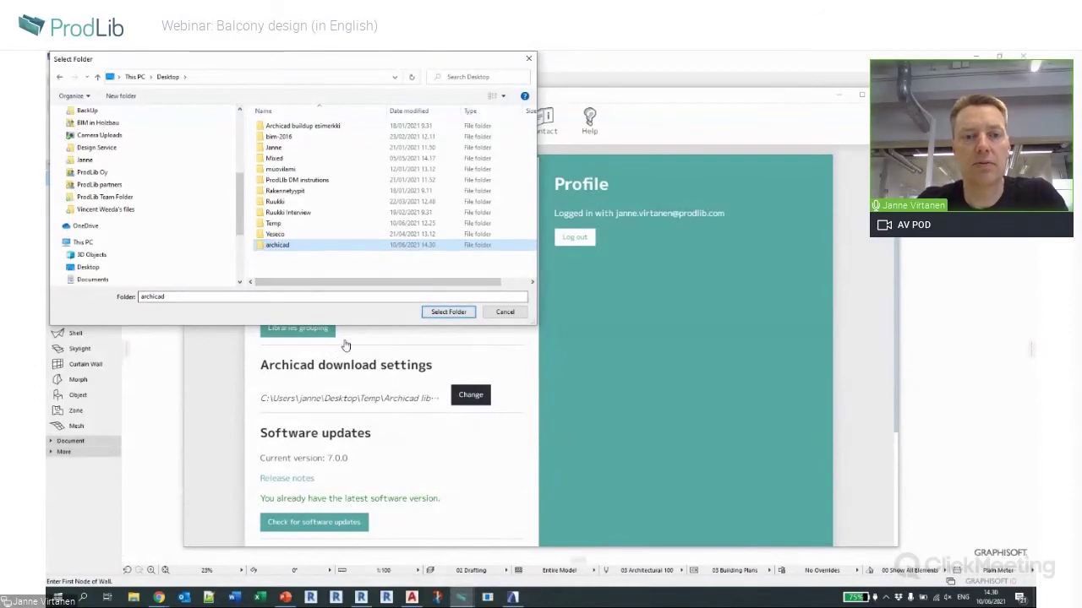
{"action": "left_click", "coordinate": [449, 312]}
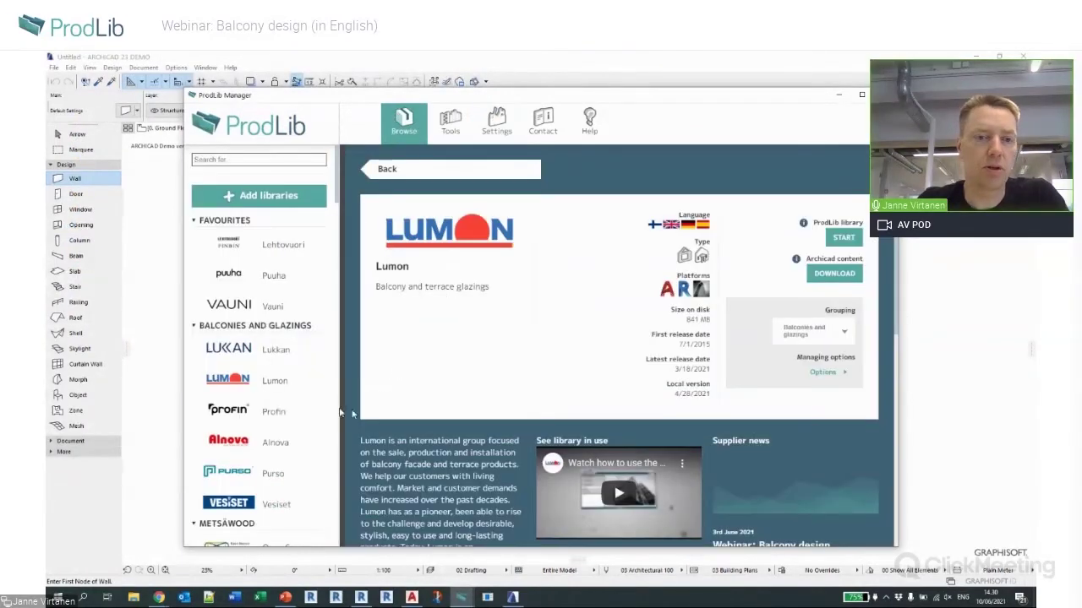
Download the Lumon library's Archicad content, confirming the update, and close ProdLib Manager.
{"action": "left_click", "coordinate": [824, 279]}
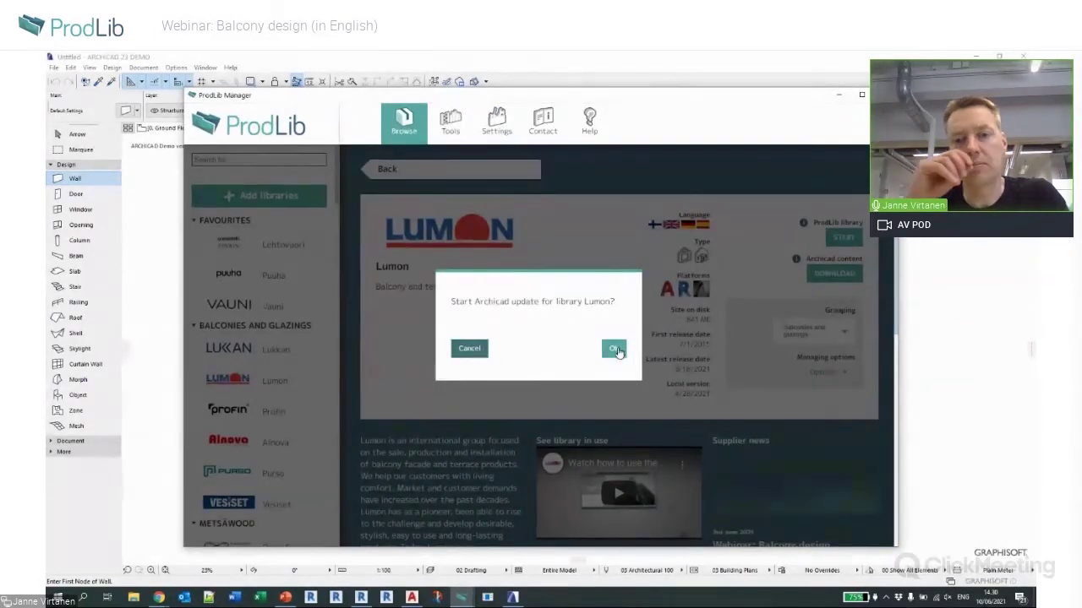
{"action": "left_click", "coordinate": [614, 350]}
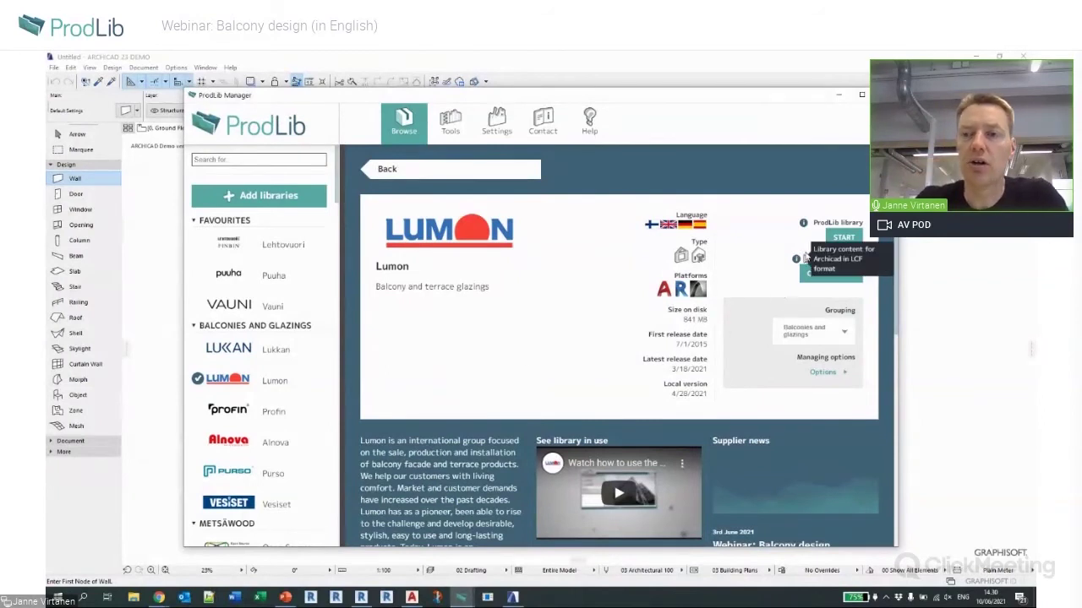
{"action": "key", "text": "Escape"}
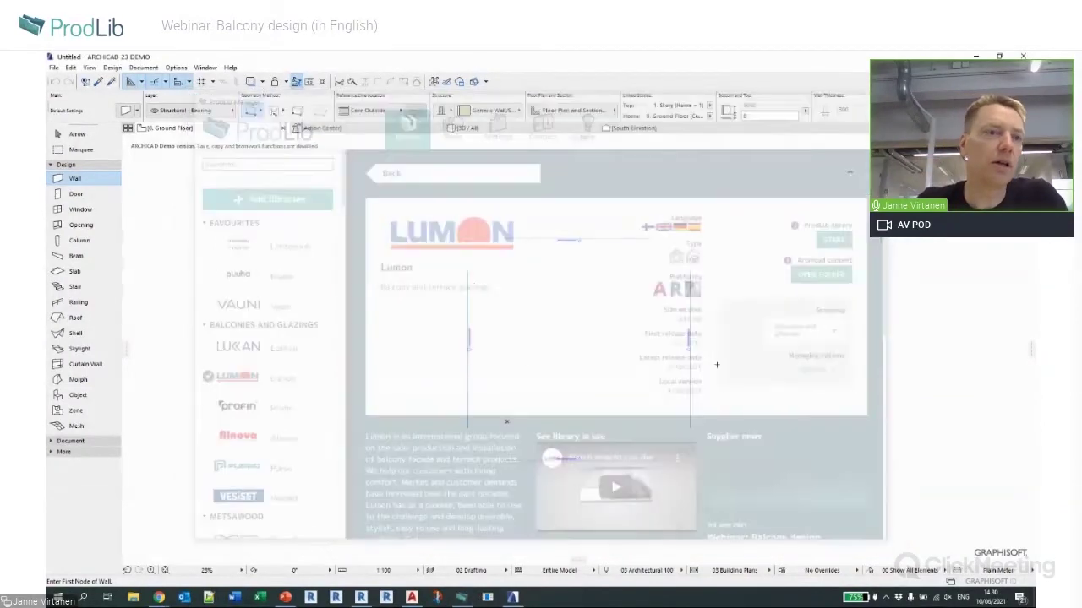
Add LUMON BALCONY AND TERRACE GLAZING 171108.lcf from the Desktop's archicad\Lumon folder to the project's libraries and apply the change.
{"action": "left_click", "coordinate": [54, 67]}
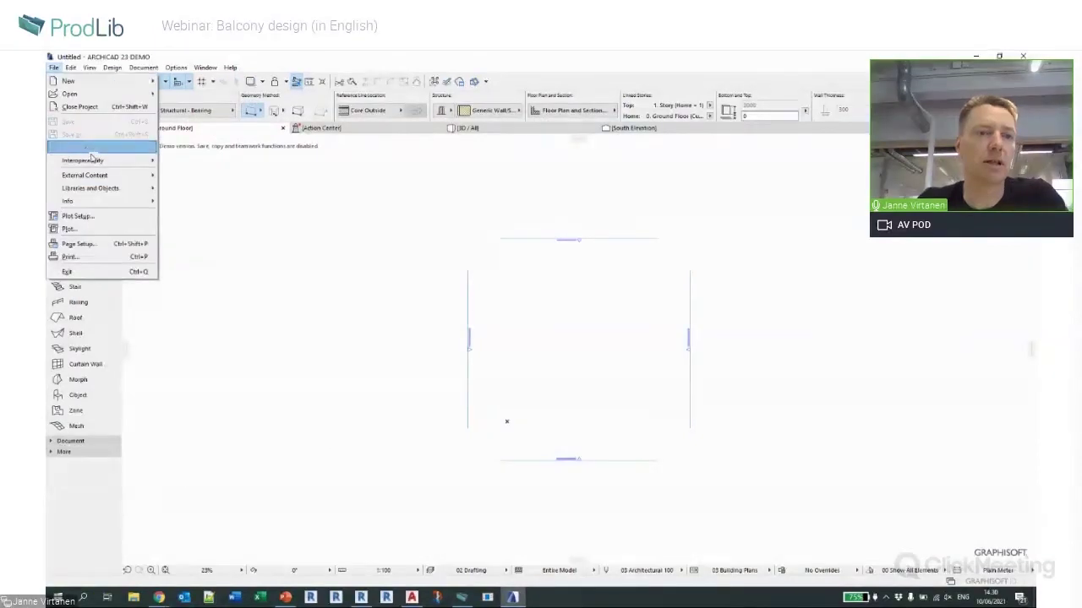
{"action": "mouse_move", "coordinate": [119, 193]}
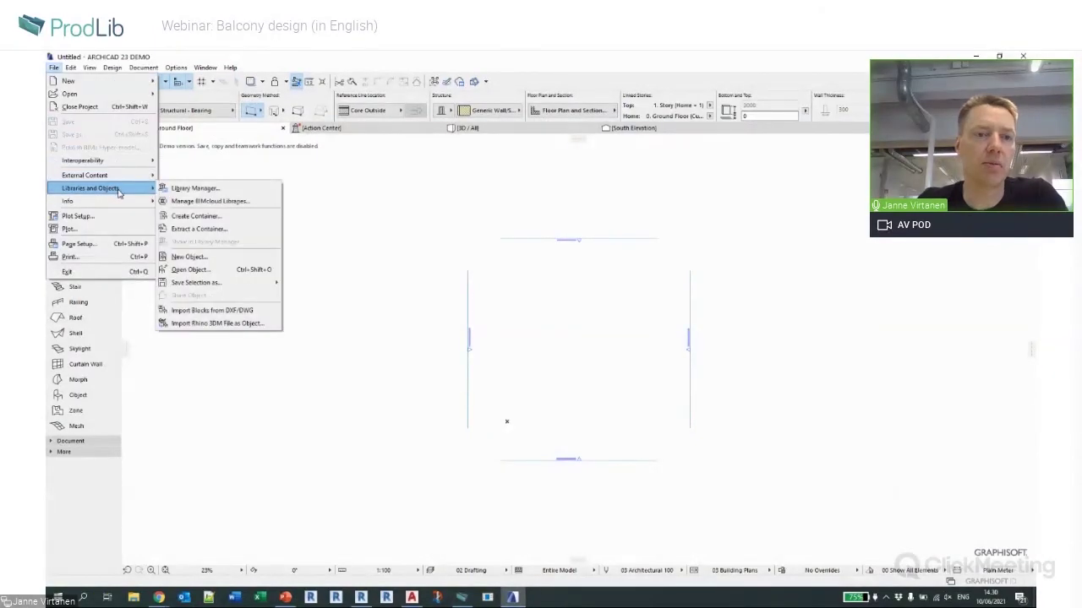
{"action": "left_click", "coordinate": [196, 188]}
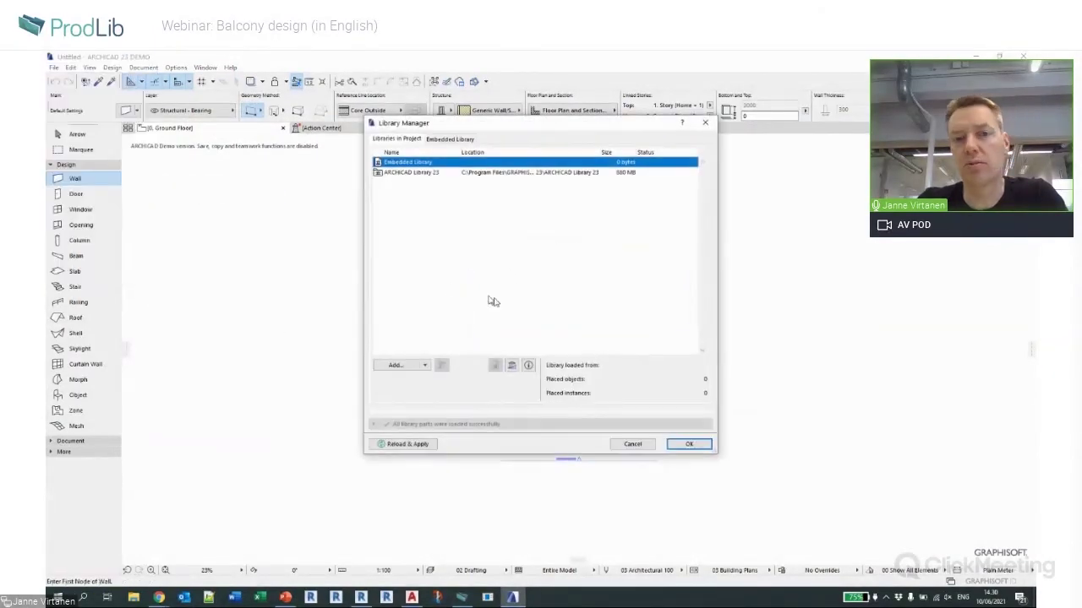
{"action": "left_click", "coordinate": [410, 366]}
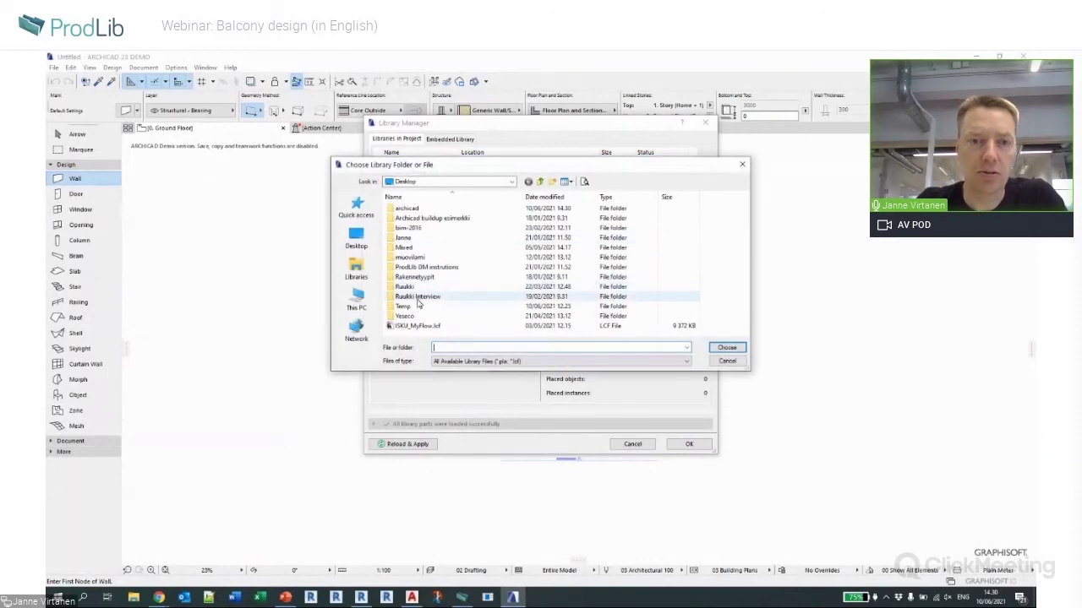
{"action": "double_click", "coordinate": [409, 209]}
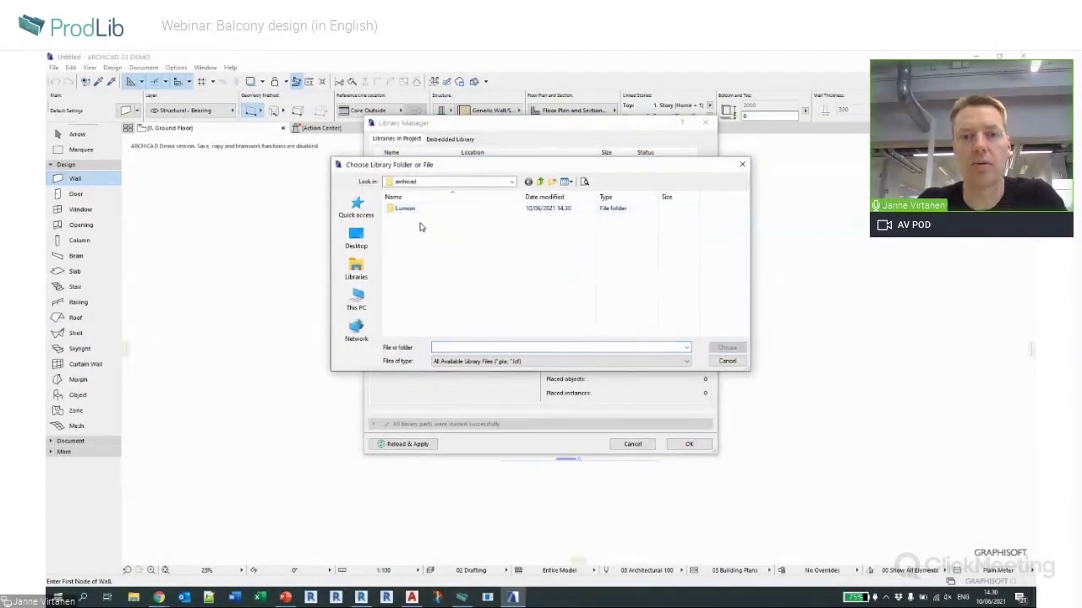
{"action": "double_click", "coordinate": [410, 211]}
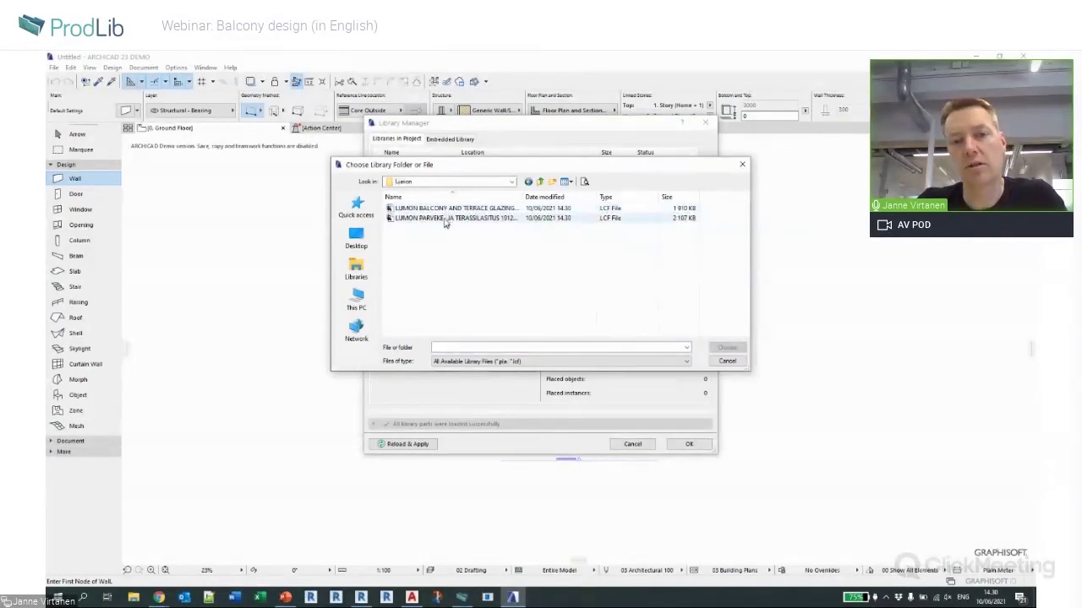
{"action": "left_click", "coordinate": [448, 211]}
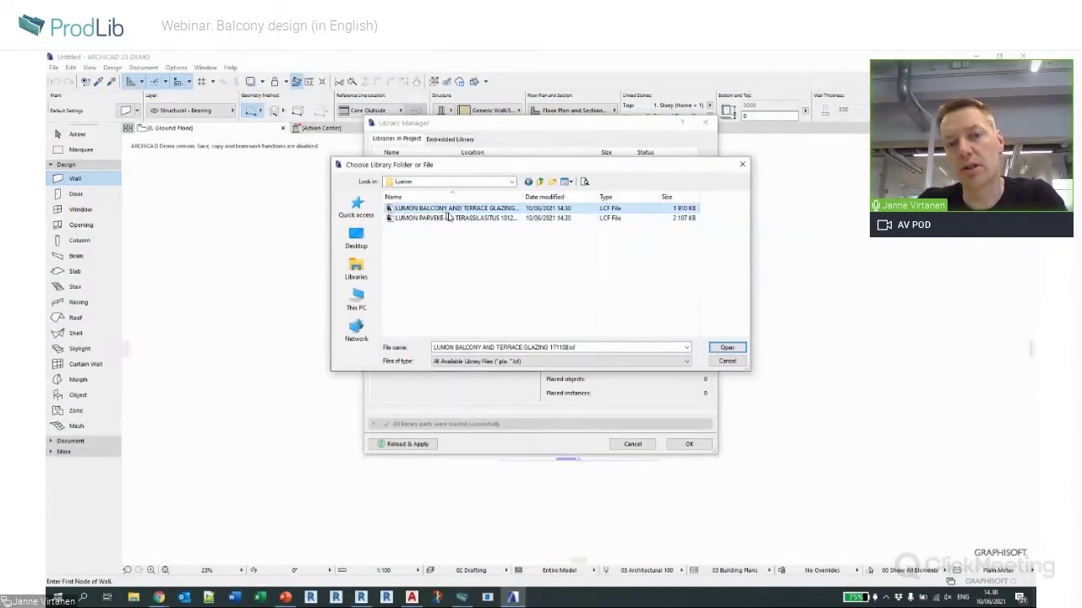
{"action": "left_click", "coordinate": [575, 347]}
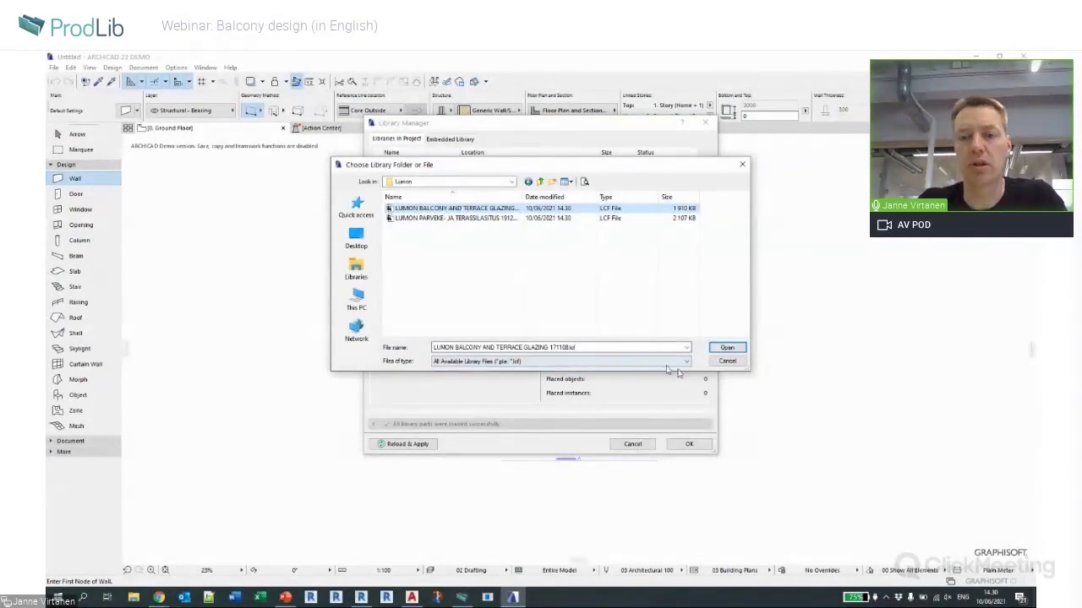
{"action": "left_click", "coordinate": [728, 348]}
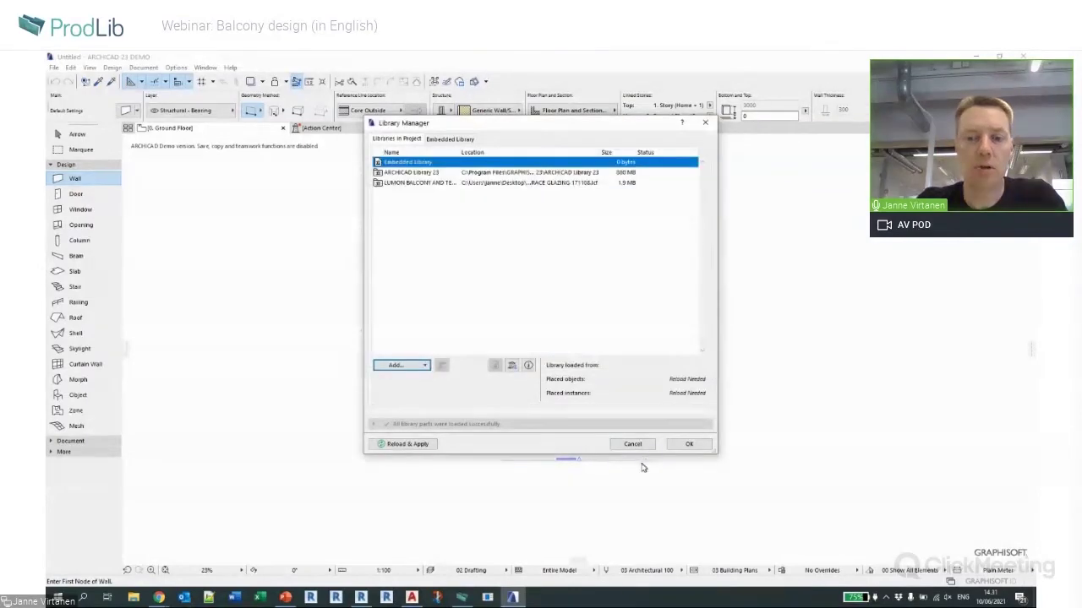
{"action": "left_click", "coordinate": [689, 444]}
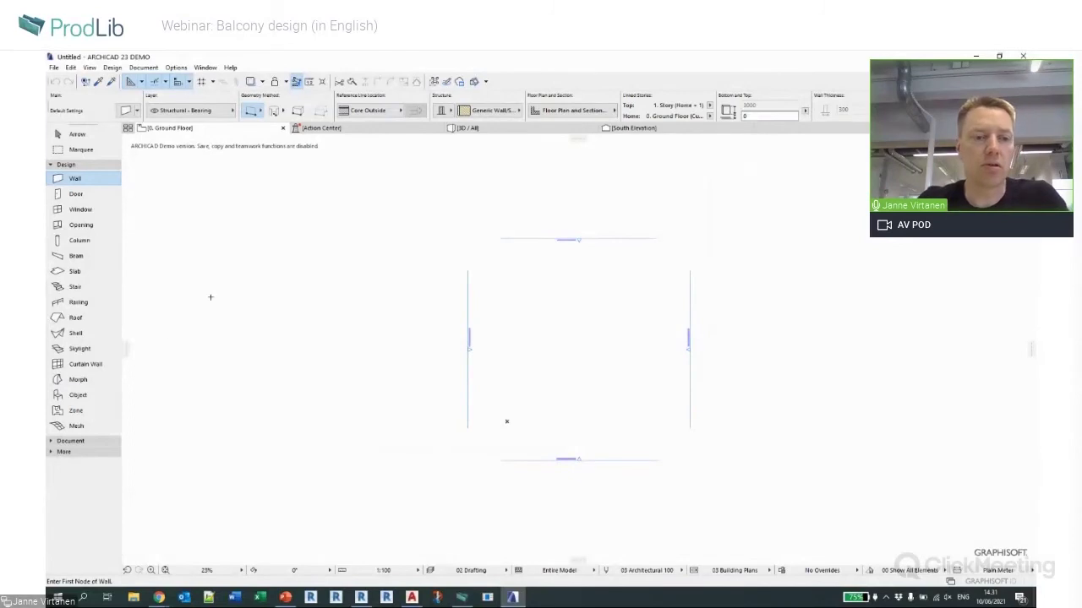
Choose LUMON Balcony and Terrace glazing 2017 from the linked Lumon library as the Object tool's default element.
{"action": "left_click", "coordinate": [78, 395]}
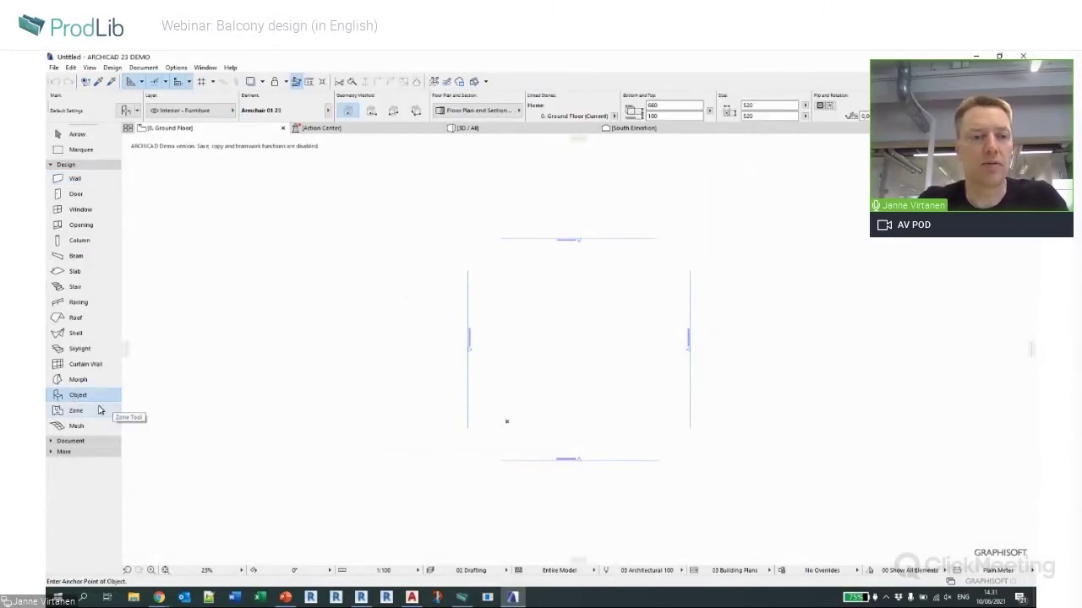
{"action": "left_click", "coordinate": [126, 112]}
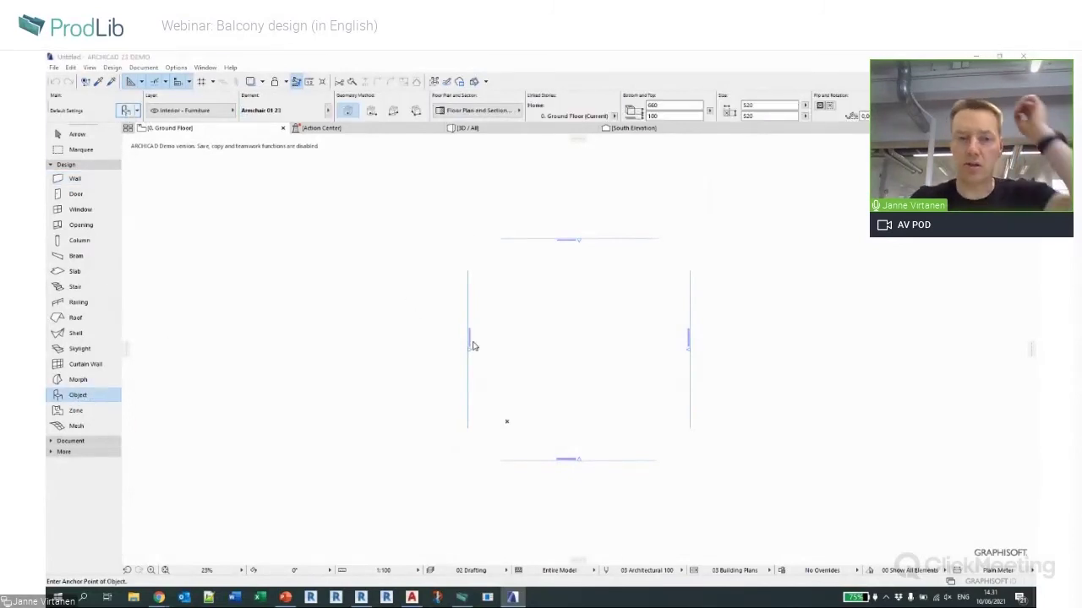
{"action": "scroll", "coordinate": [221, 152], "scroll_direction": "up", "scroll_amount": 5}
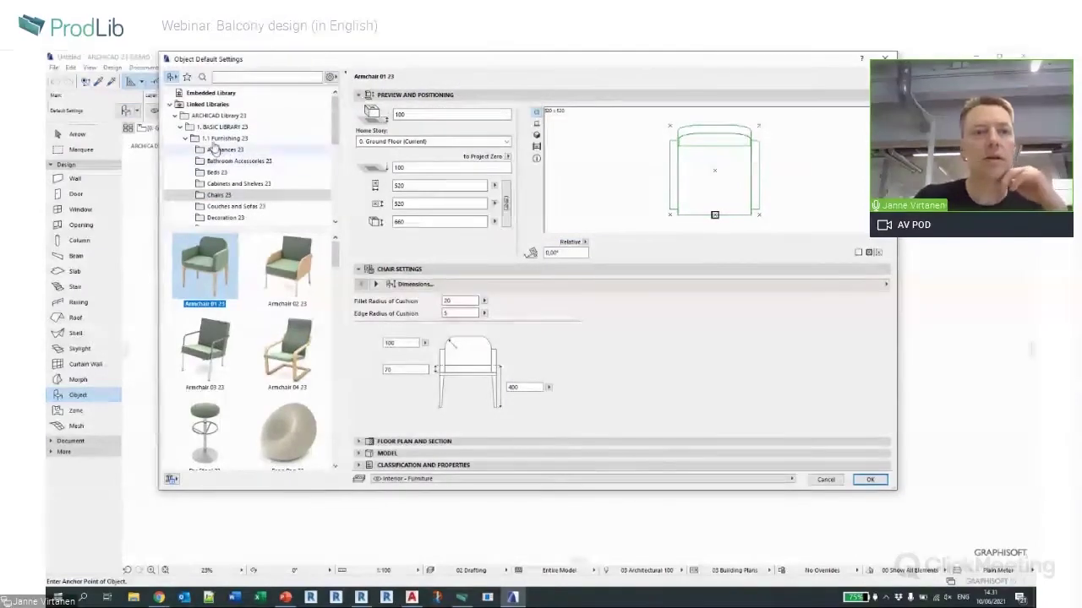
{"action": "left_click", "coordinate": [178, 116]}
{"action": "left_click", "coordinate": [187, 128]}
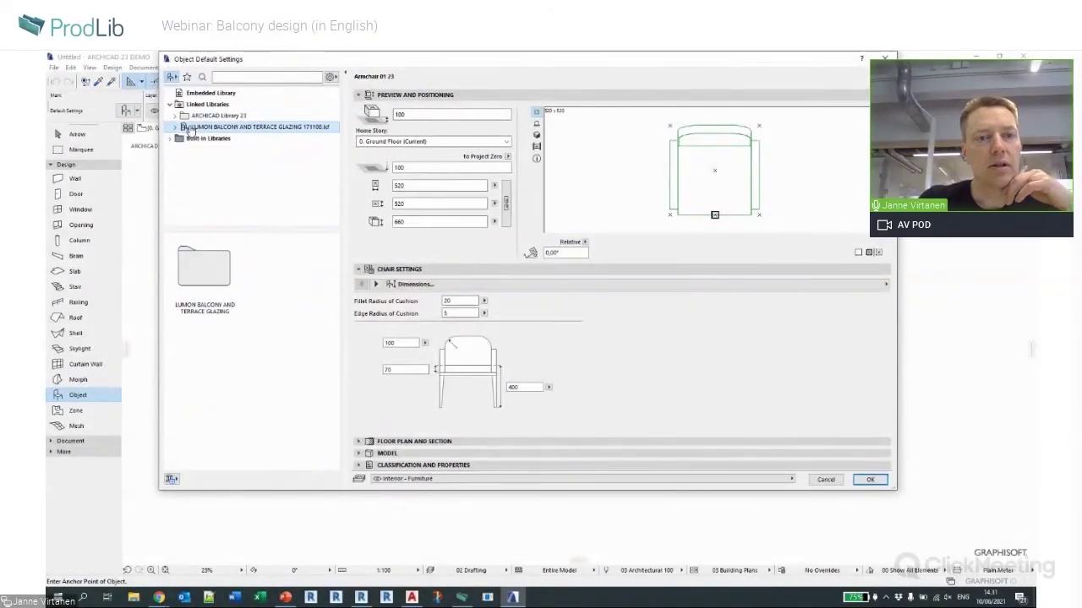
{"action": "left_click", "coordinate": [175, 127]}
{"action": "left_click", "coordinate": [203, 139]}
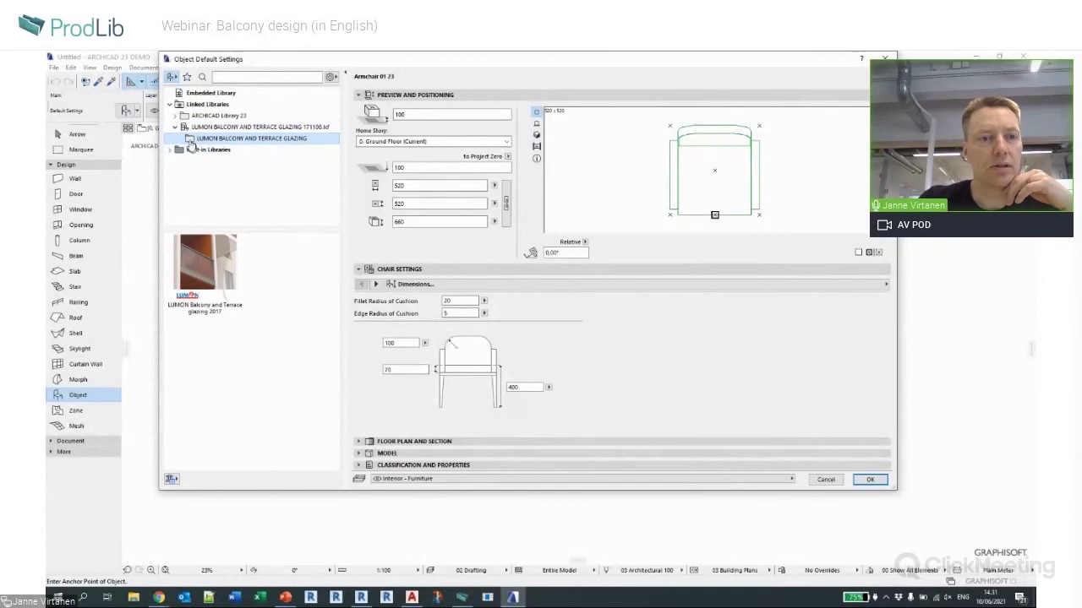
{"action": "left_click", "coordinate": [196, 247]}
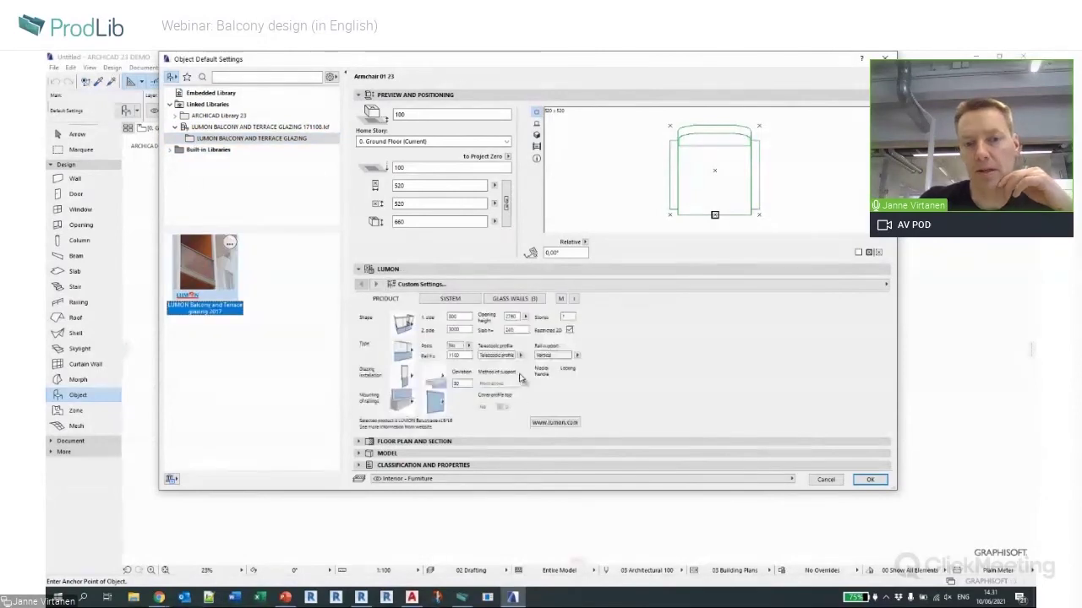
Give the LUMON glazing the two-sided corner shape, with the first side set to 1200 and the second side to 4000.
{"action": "left_click", "coordinate": [404, 325]}
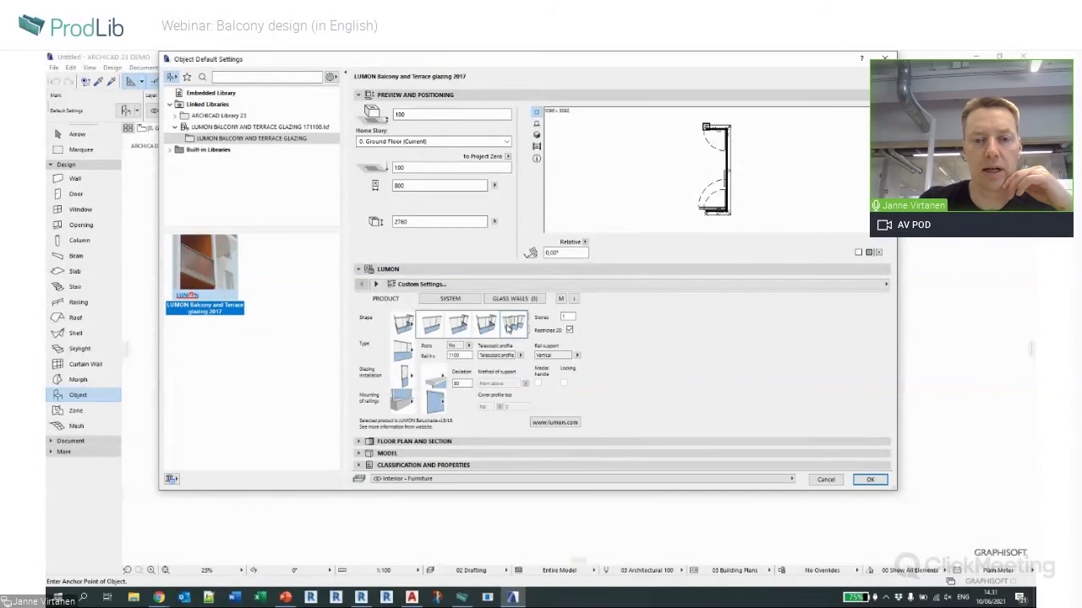
{"action": "left_click", "coordinate": [460, 327]}
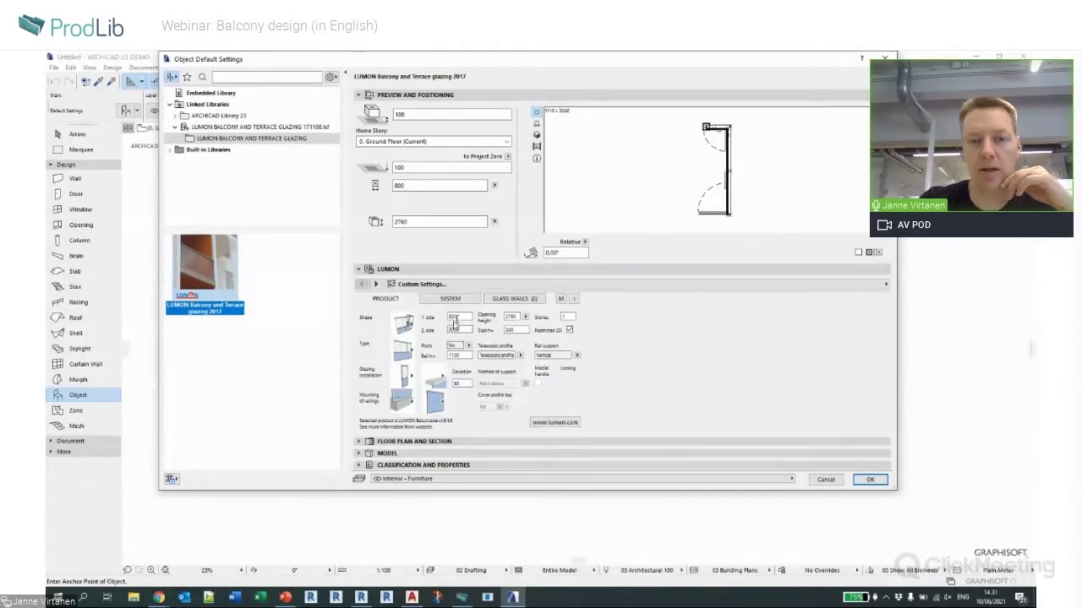
{"action": "double_click", "coordinate": [454, 319]}
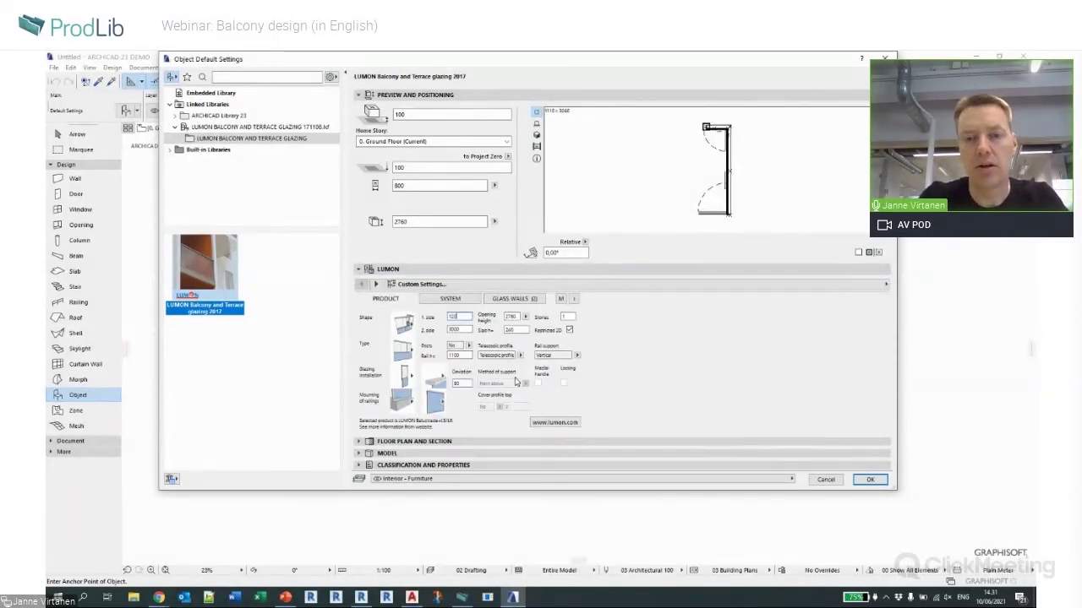
{"action": "double_click", "coordinate": [448, 331]}
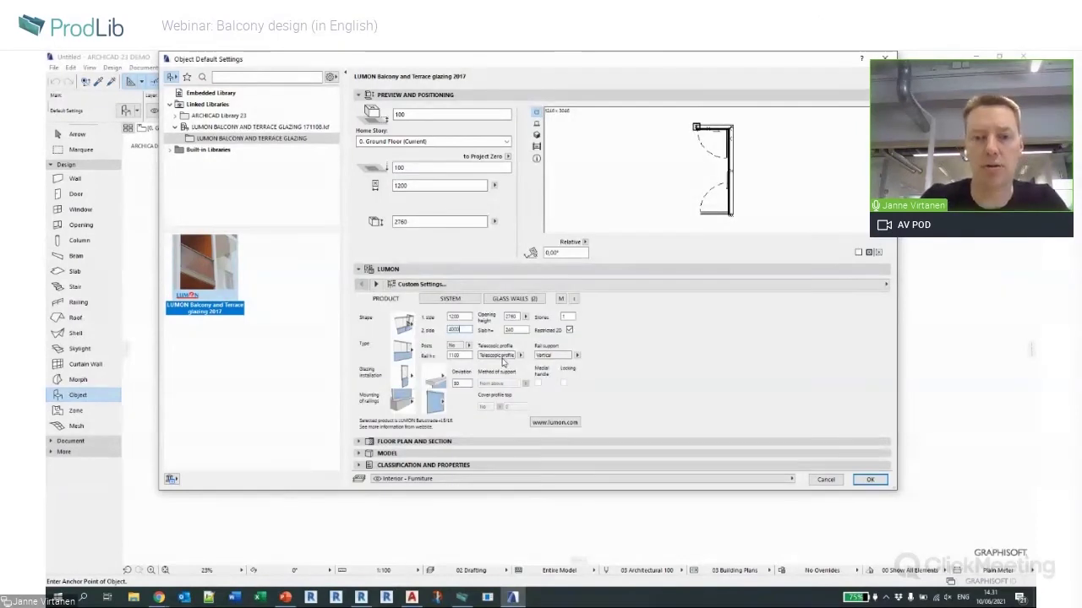
{"action": "key", "text": "Return"}
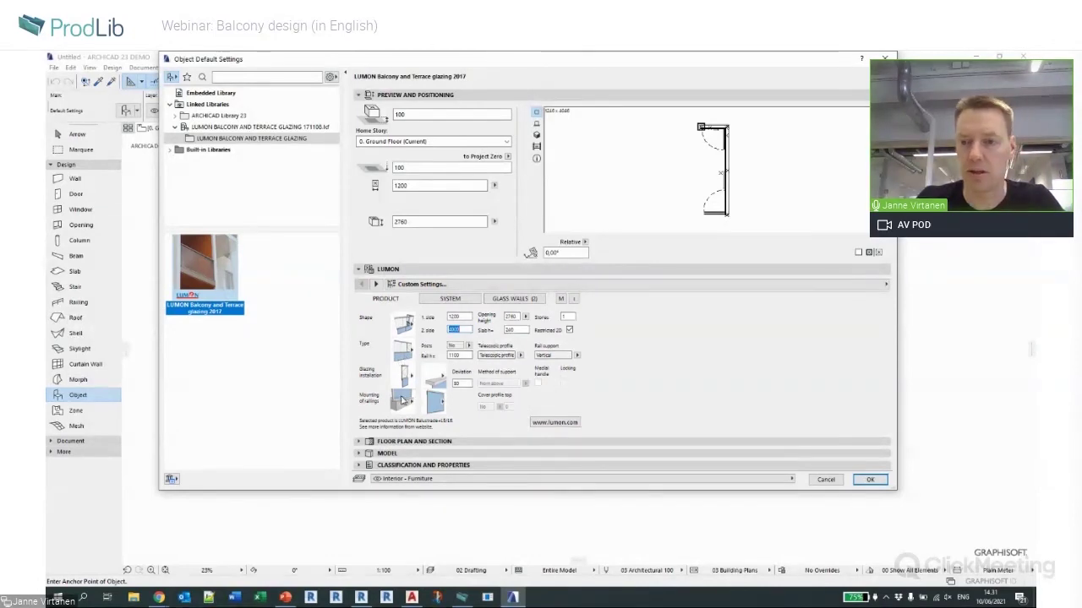
Accept the object settings and place the balcony glazing on the Ground Floor plan inside the elevation markers.
{"action": "left_click", "coordinate": [879, 480]}
{"action": "left_click", "coordinate": [546, 319]}
{"action": "key", "text": "Escape"}
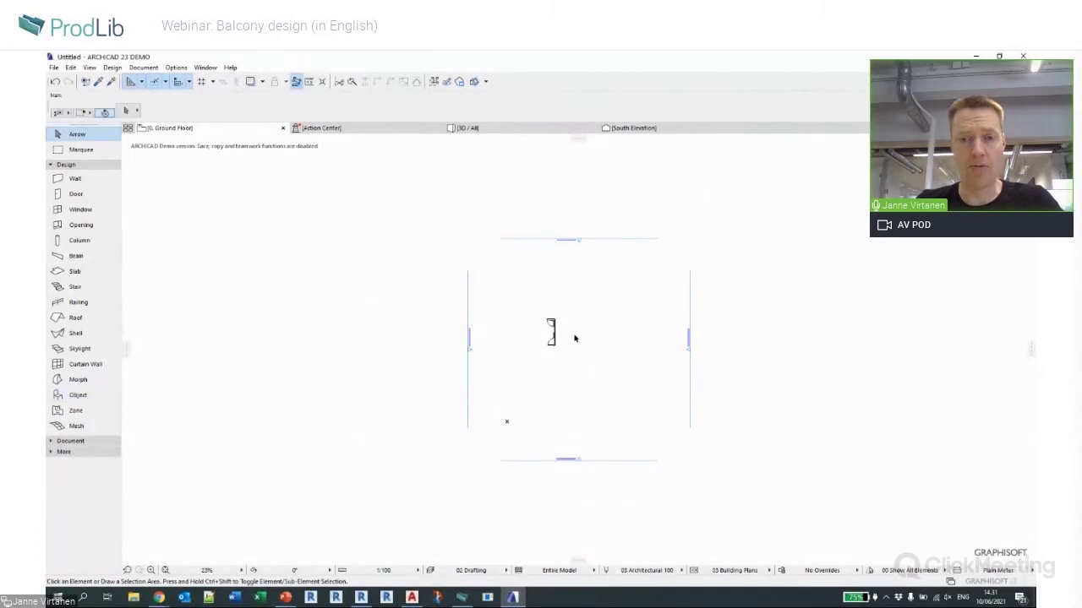
Show the placed balcony glazing in the 3D view from an angled viewpoint and select it.
{"action": "left_click", "coordinate": [512, 132]}
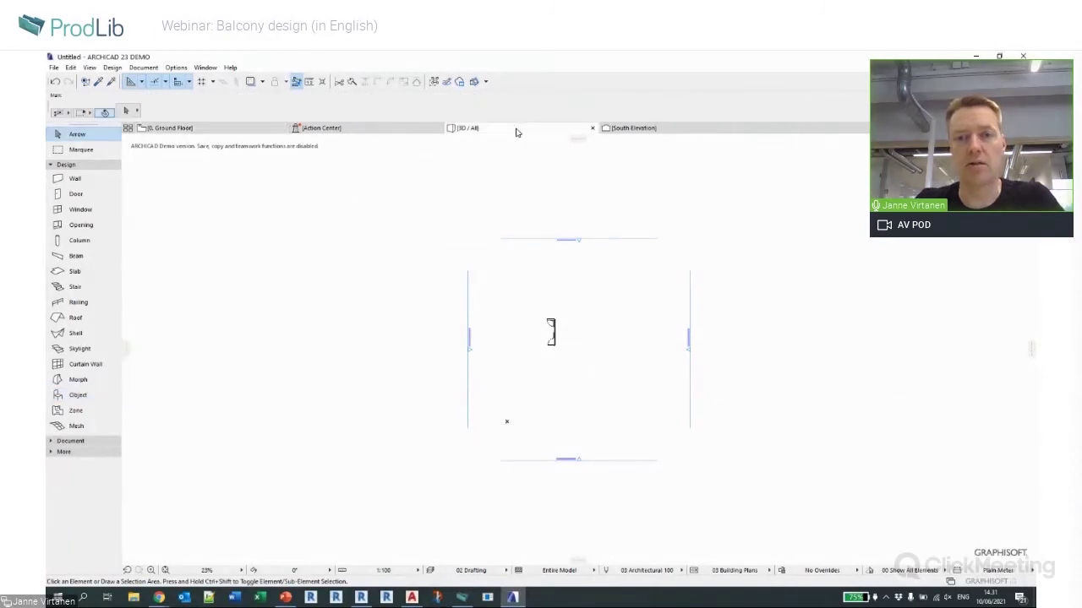
{"action": "middle_click_drag", "start_coordinate": [553, 431], "coordinate": [450, 386], "text": "shift"}
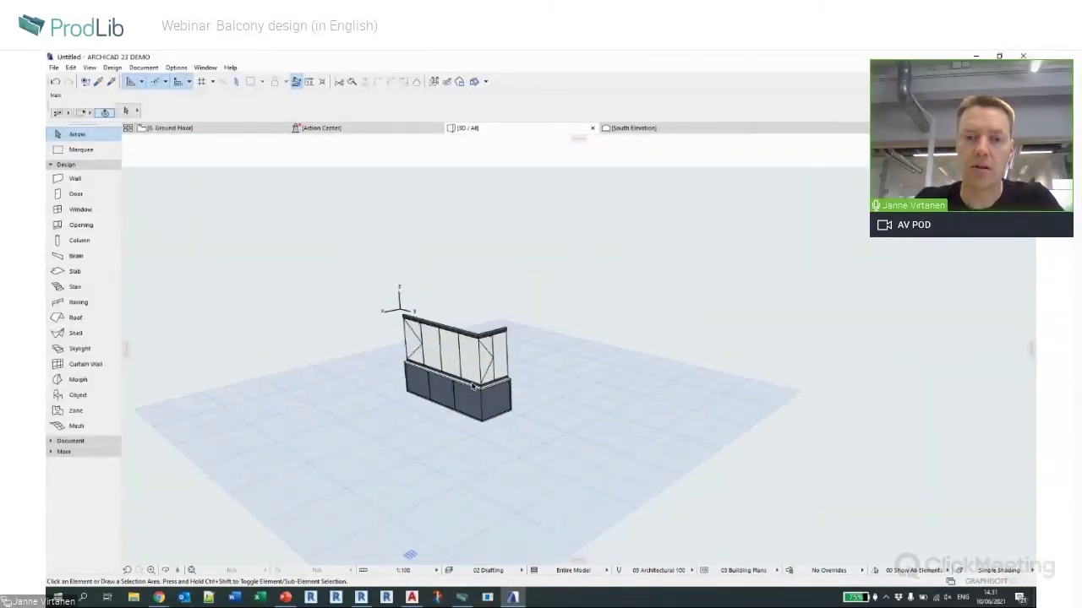
{"action": "left_click", "coordinate": [507, 416]}
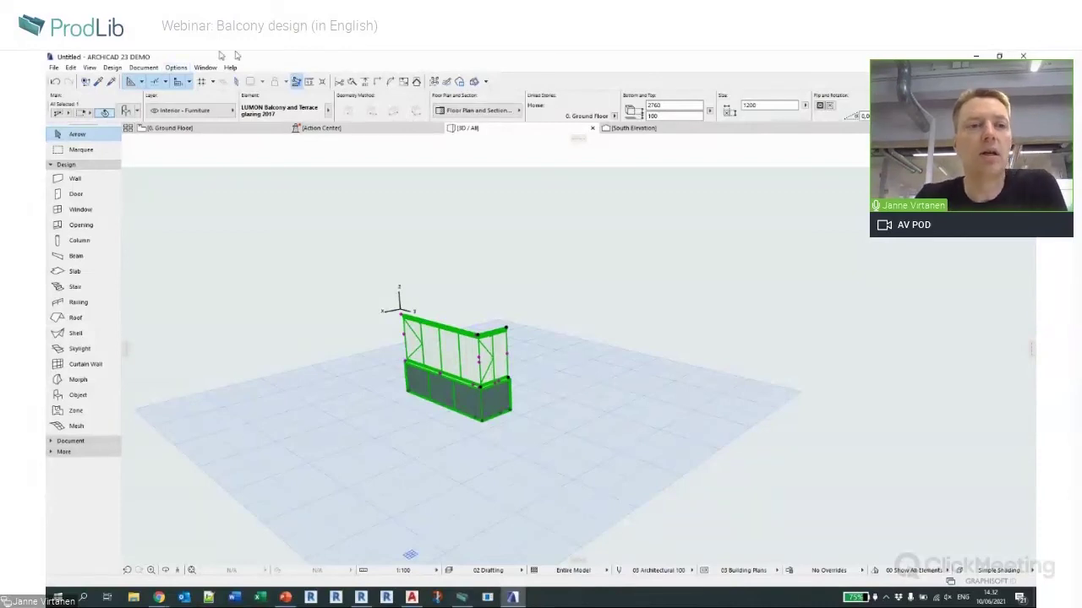
{"action": "left_click", "coordinate": [54, 67]}
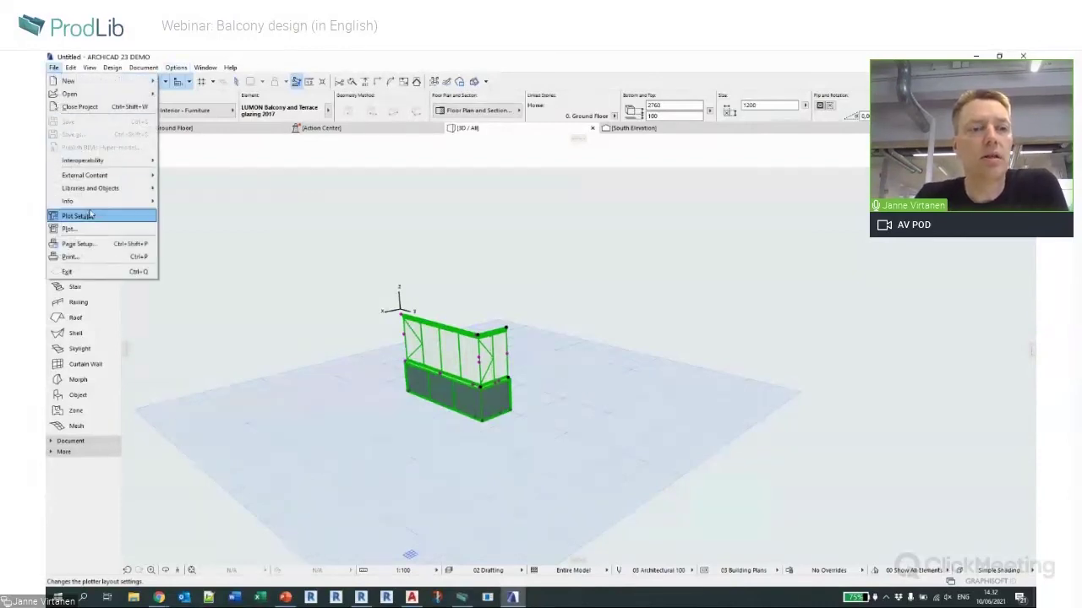
{"action": "mouse_move", "coordinate": [104, 188]}
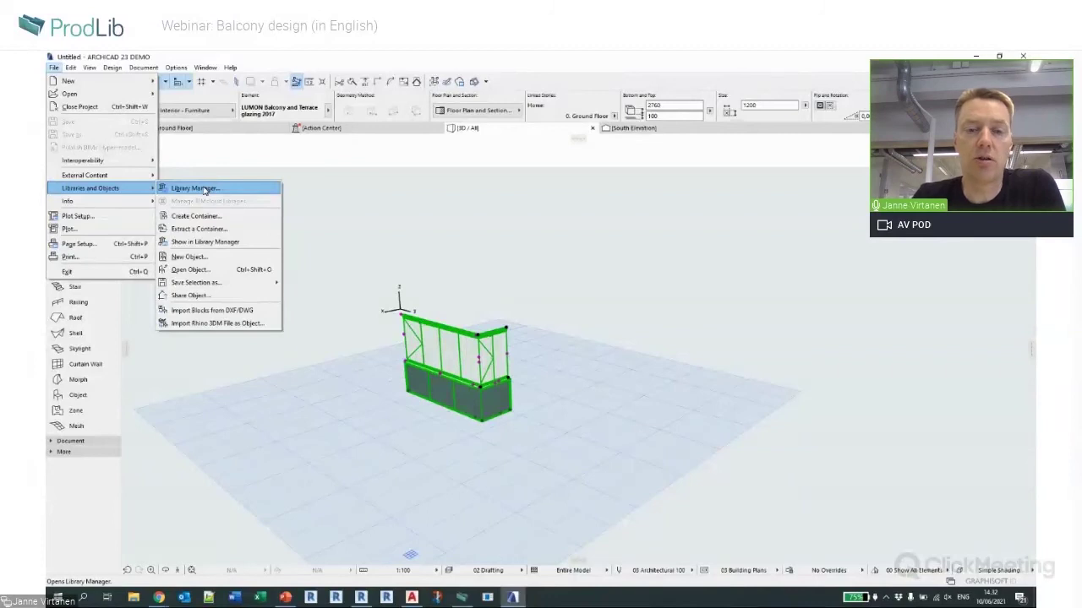
{"action": "left_click", "coordinate": [643, 281]}
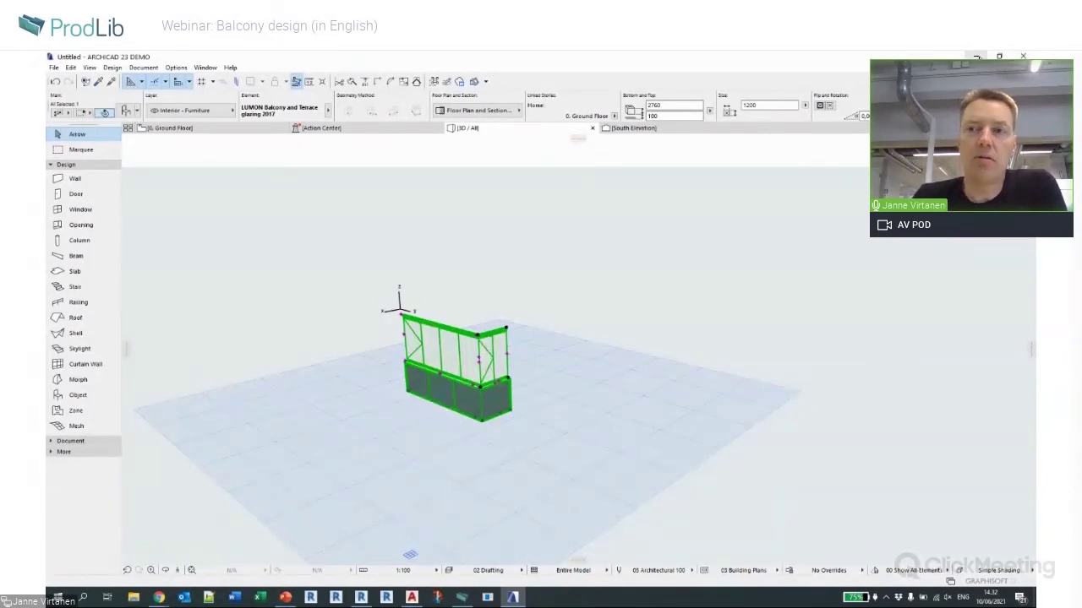
Switch from ARCHICAD to Revit with ProdLib Manager and open the Lumon library.
{"action": "left_click", "coordinate": [976, 56]}
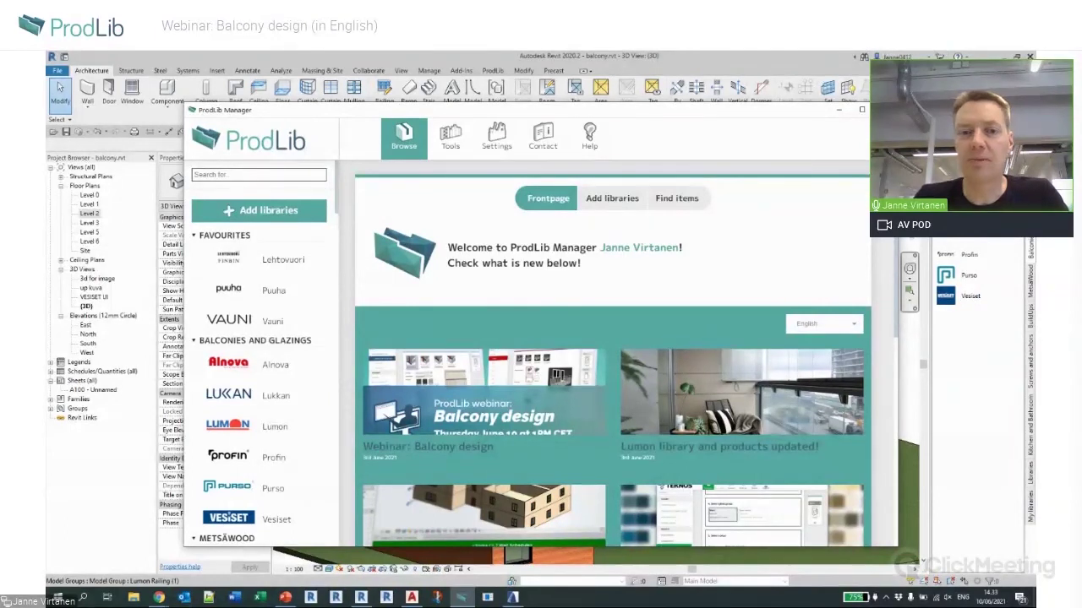
{"action": "left_click", "coordinate": [763, 357]}
{"action": "middle_click_drag", "start_coordinate": [763, 358], "coordinate": [556, 372], "text": "shift"}
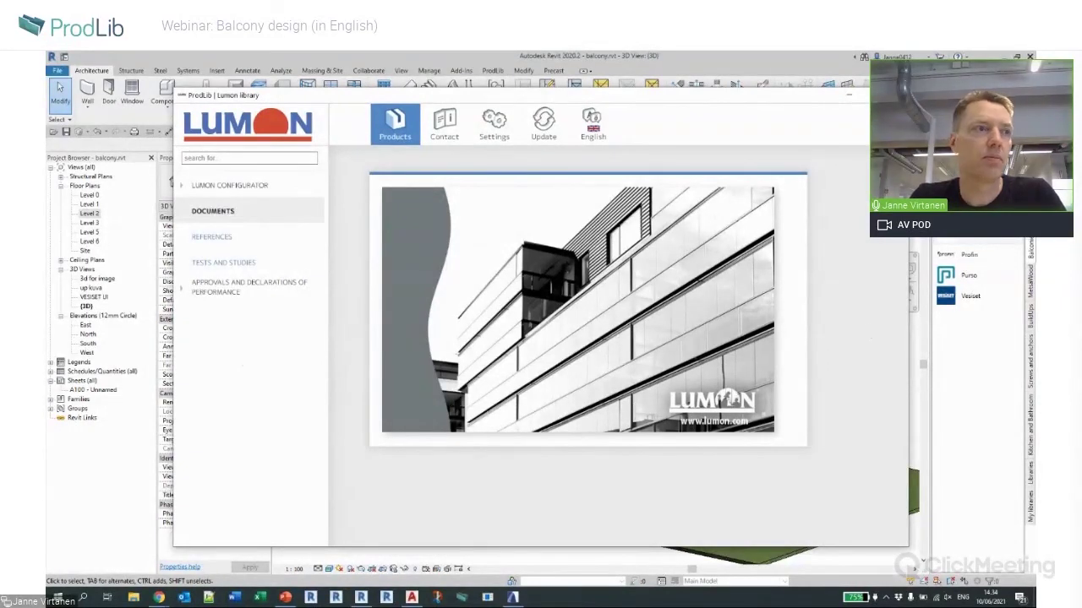
{"action": "key", "text": "Escape"}
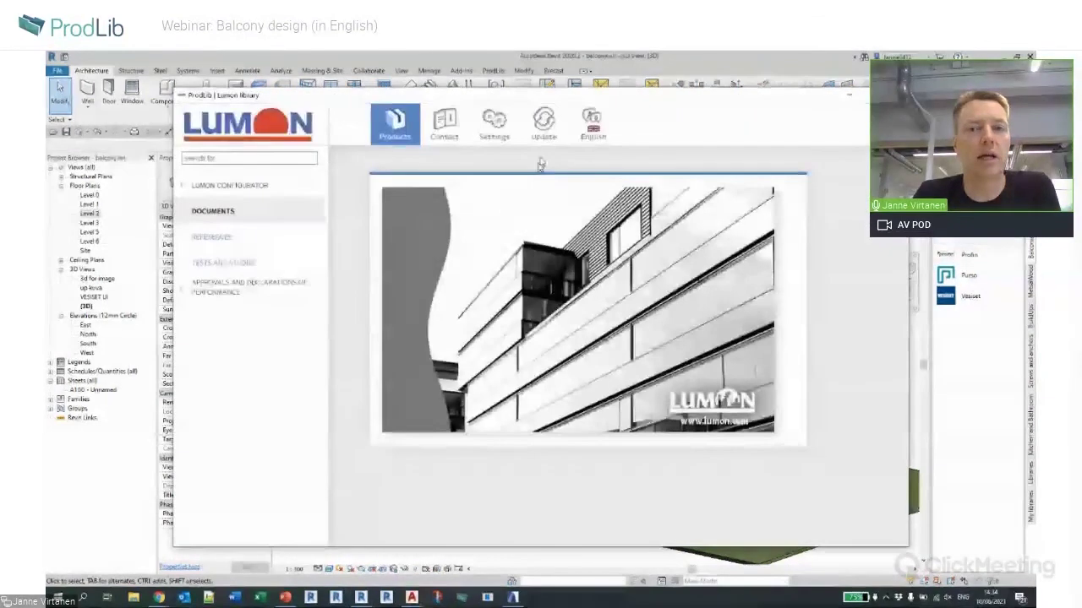
Change the Lumon library's language to Spanish and view the Lumon Barandillas product in the configurator.
{"action": "left_click", "coordinate": [593, 124]}
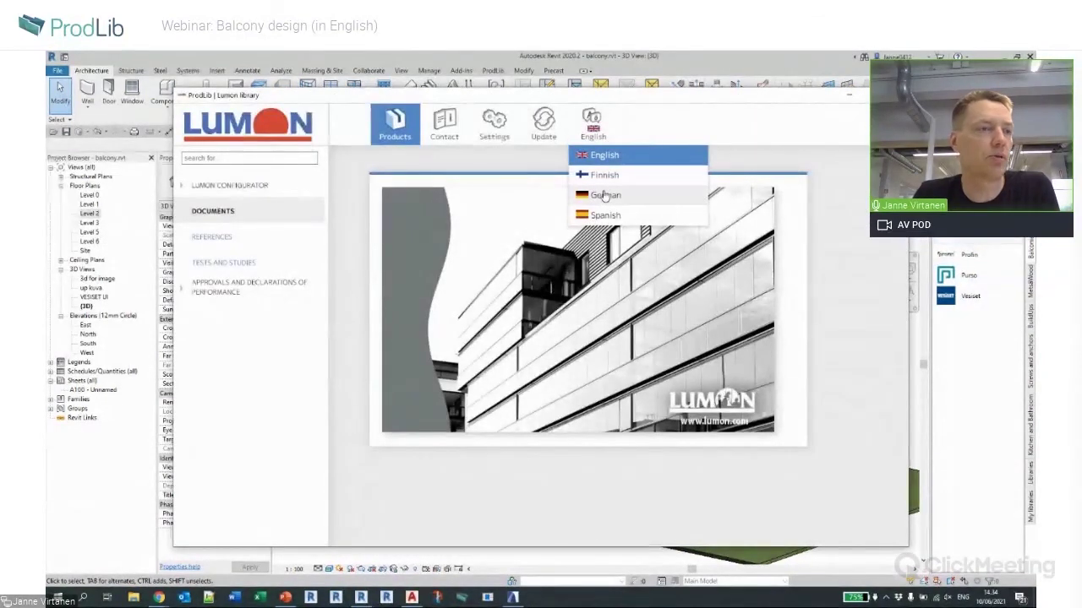
{"action": "left_click", "coordinate": [605, 217]}
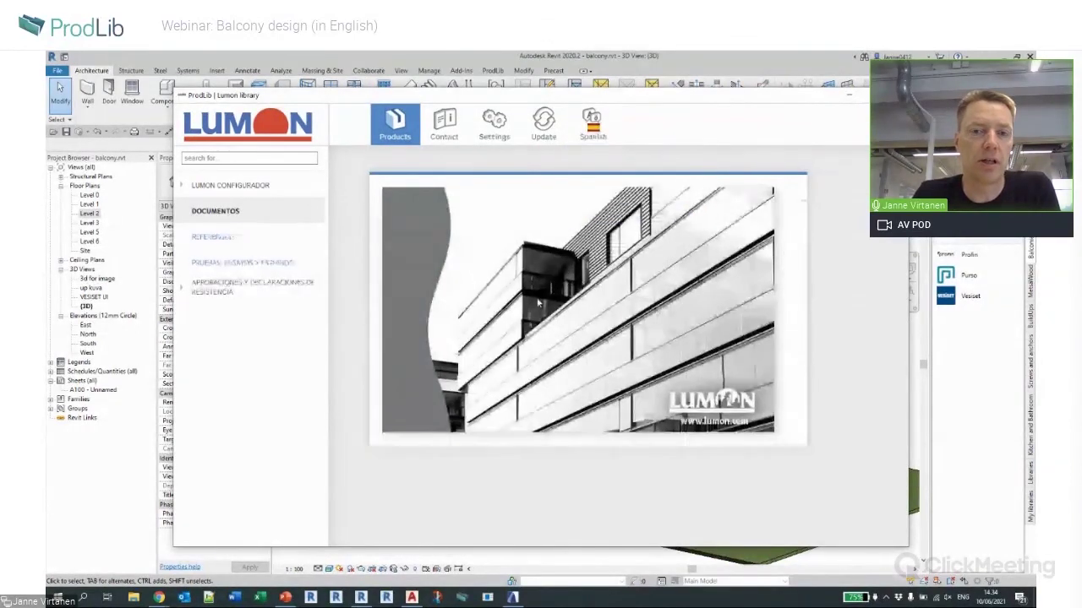
{"action": "left_click", "coordinate": [269, 187]}
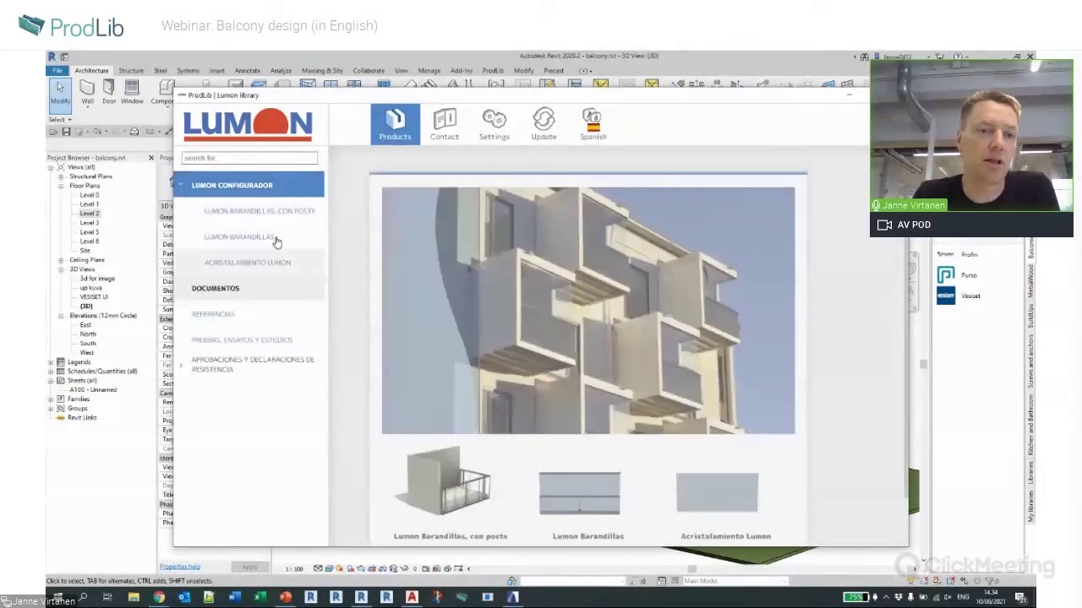
{"action": "left_click", "coordinate": [264, 237]}
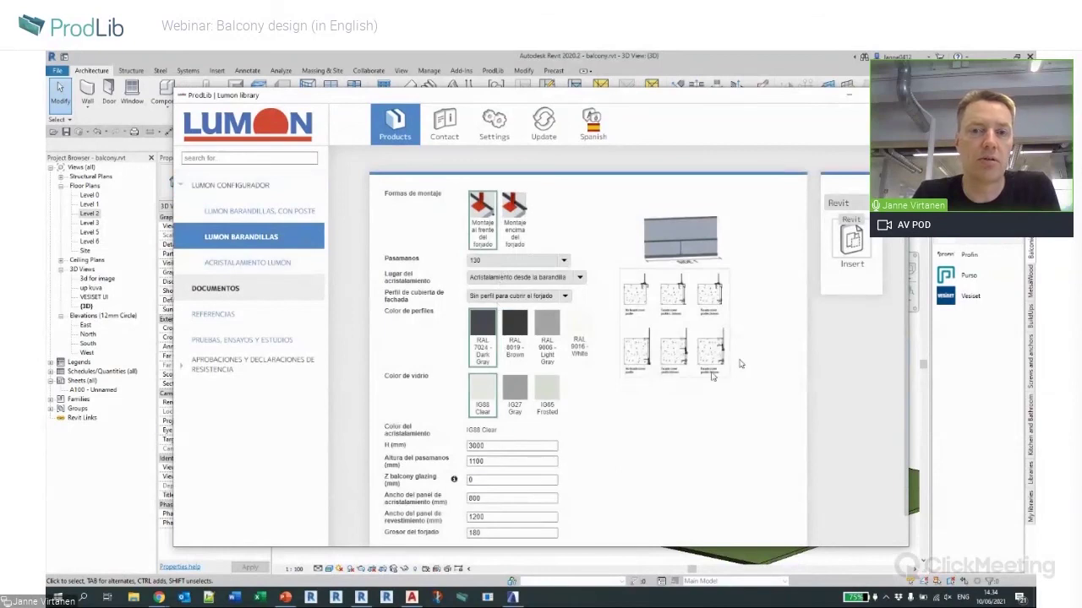
{"action": "scroll", "coordinate": [558, 414], "scroll_direction": "down", "scroll_amount": 1}
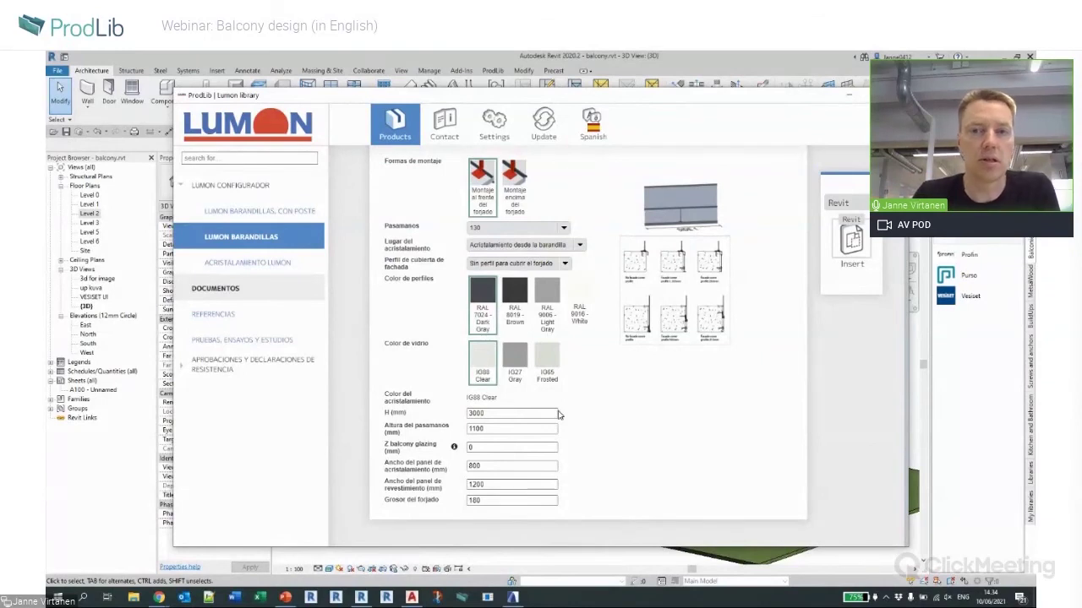
Change the Lumon library's language to German and open the Lumon Geländer product in the configurator.
{"action": "left_click", "coordinate": [592, 122]}
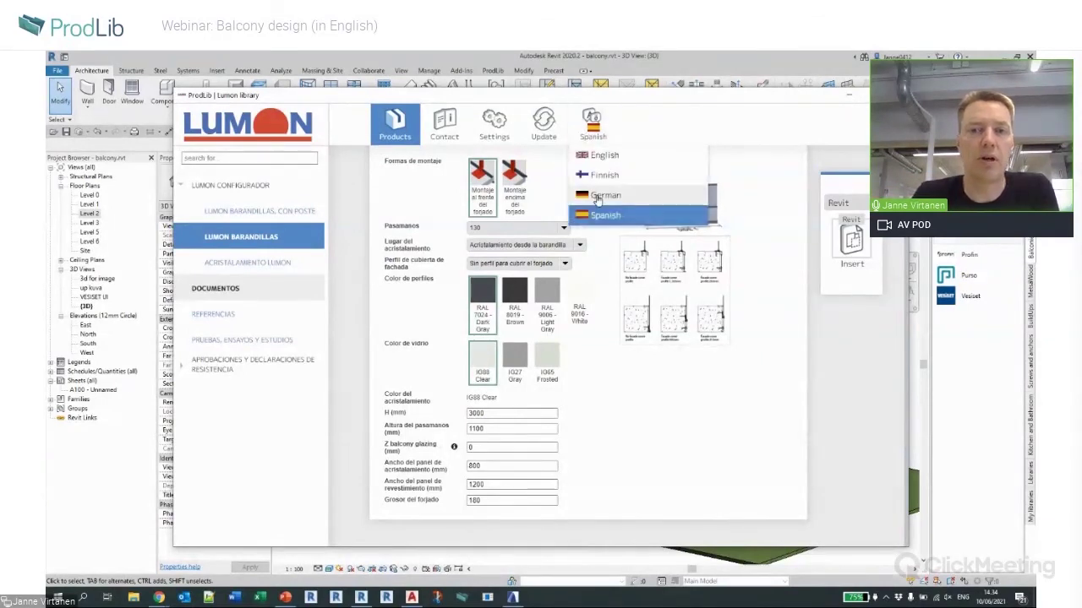
{"action": "left_click", "coordinate": [604, 196]}
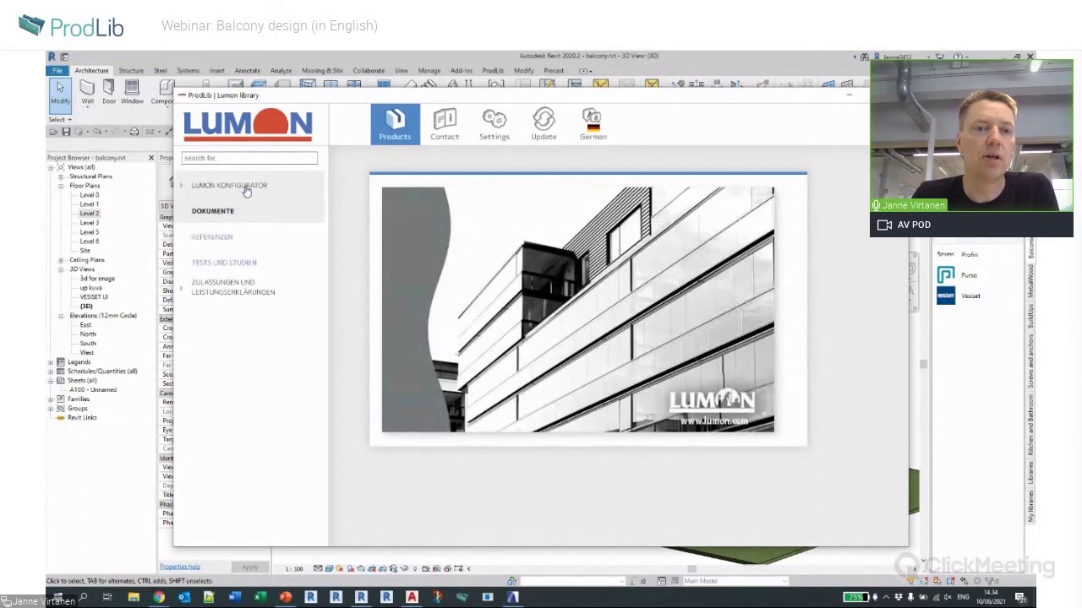
{"action": "left_click", "coordinate": [242, 185]}
{"action": "left_click", "coordinate": [258, 240]}
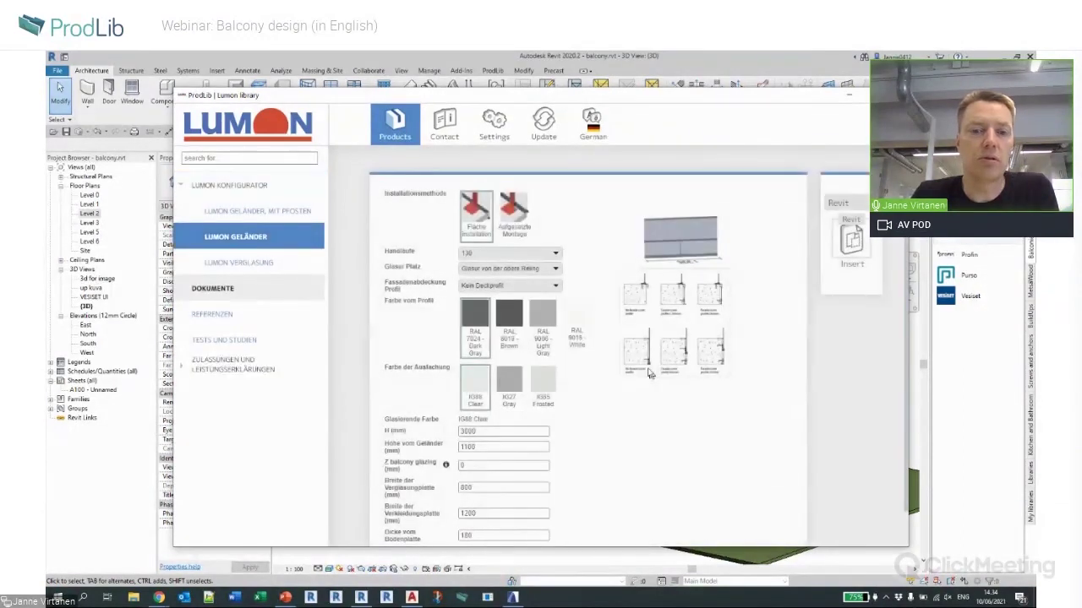